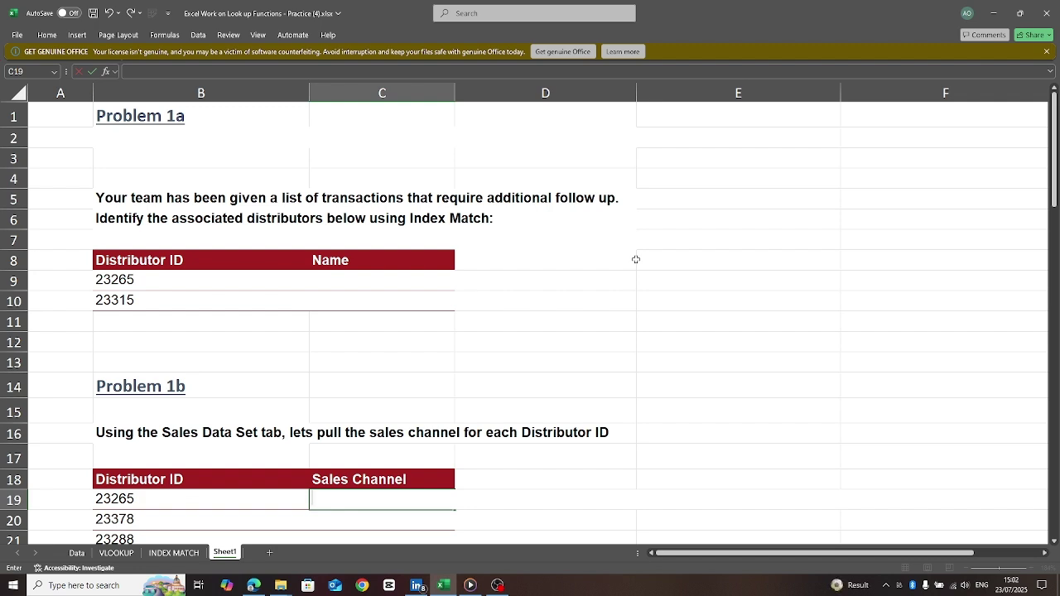
# In C9, start an INDEX formula that returns from the Distributor Name column of Distributor_Table
pyautogui.click(333, 282)
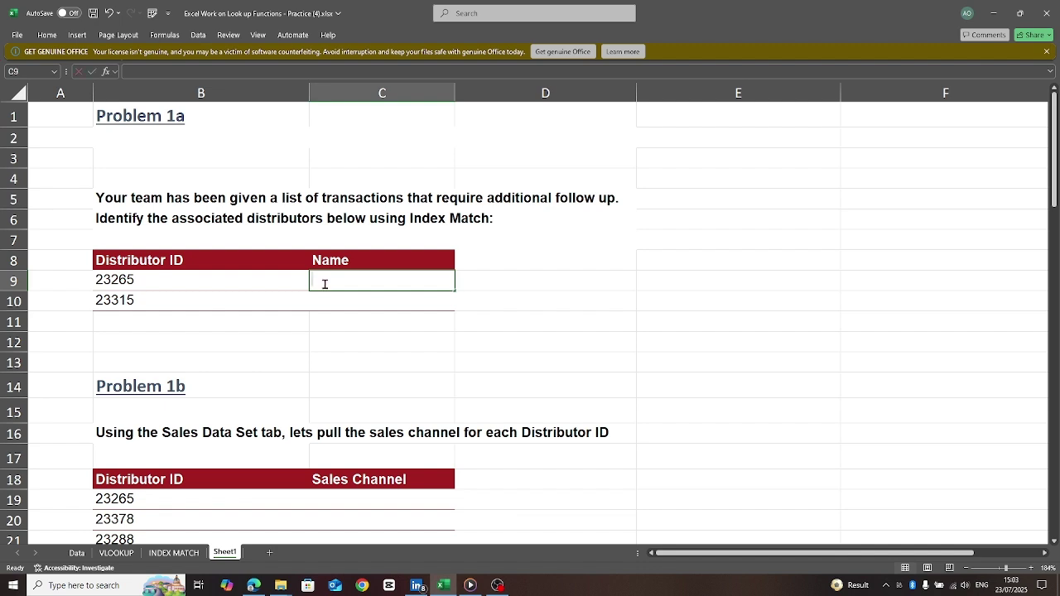
pyautogui.write('=')
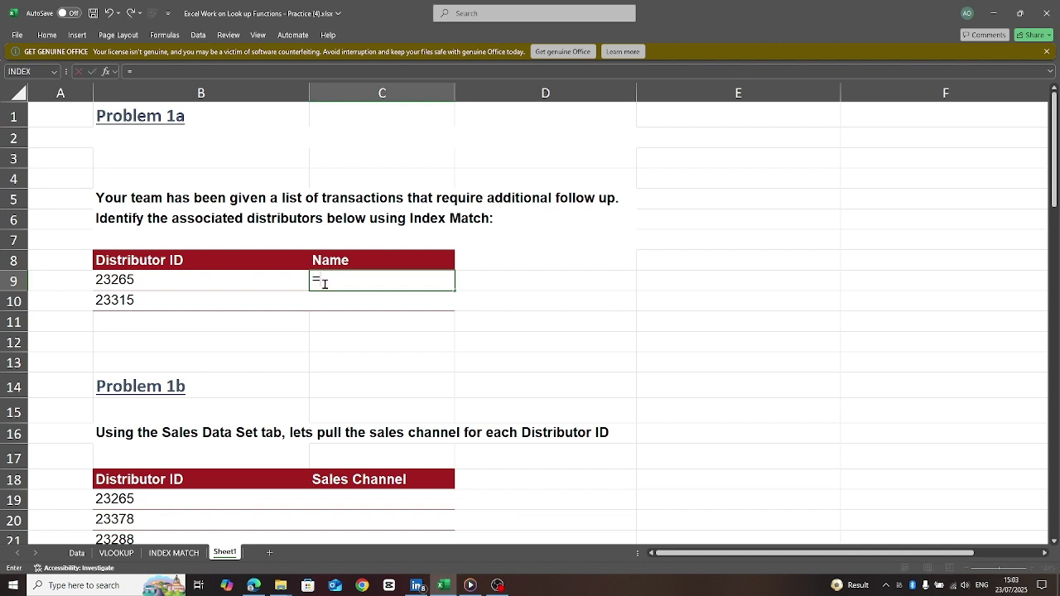
pyautogui.write('in')
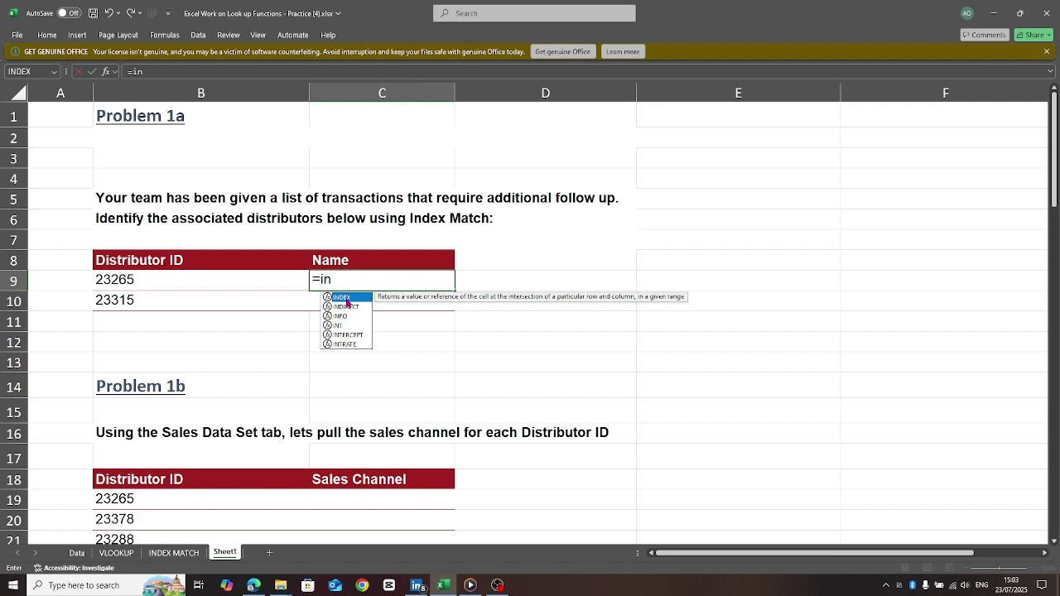
pyautogui.press('Tab')
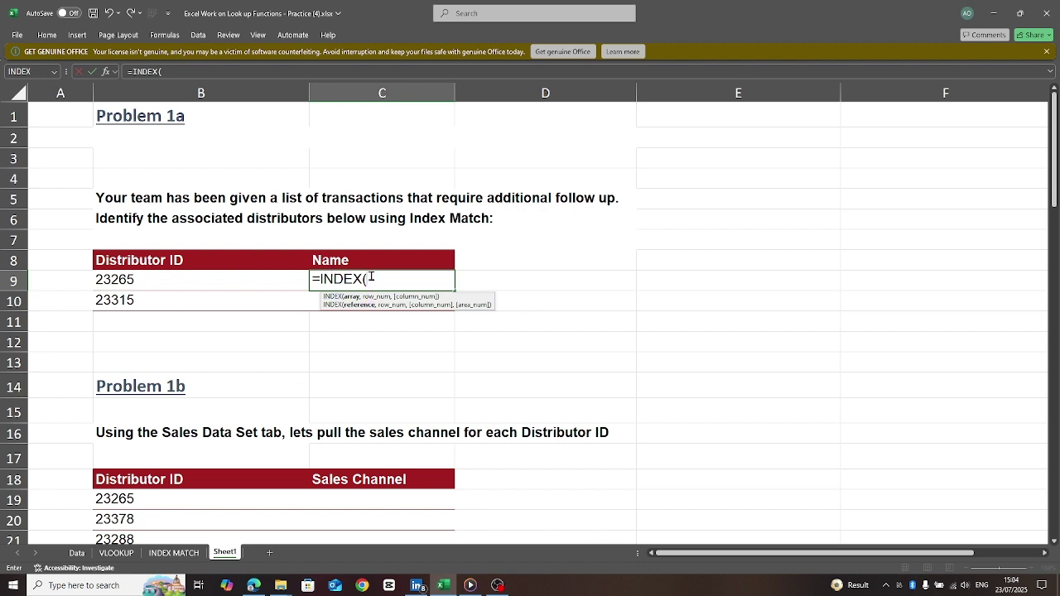
pyautogui.write('dis')
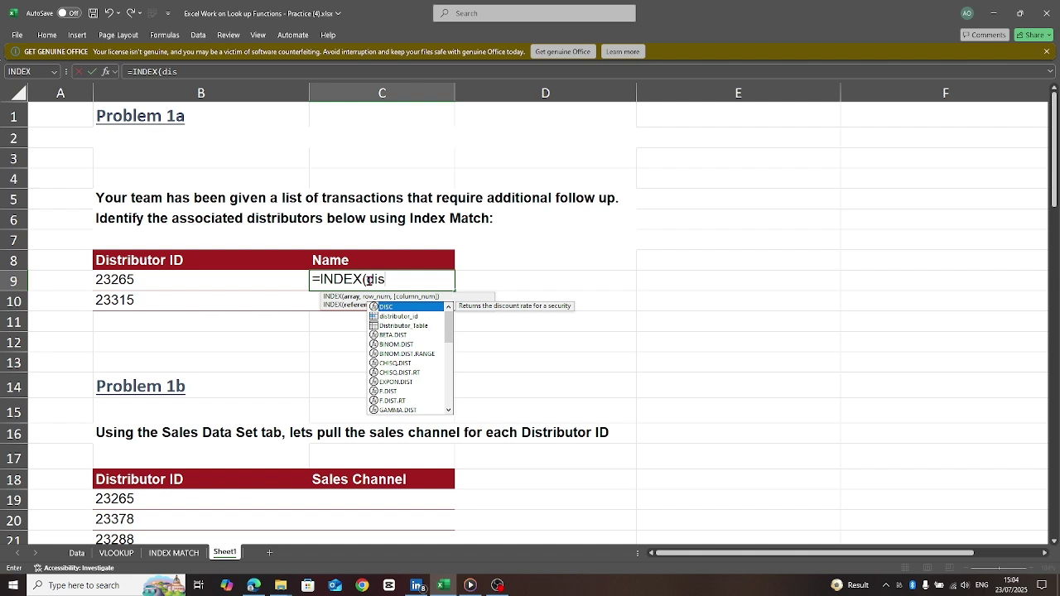
pyautogui.doubleClick(396, 326)
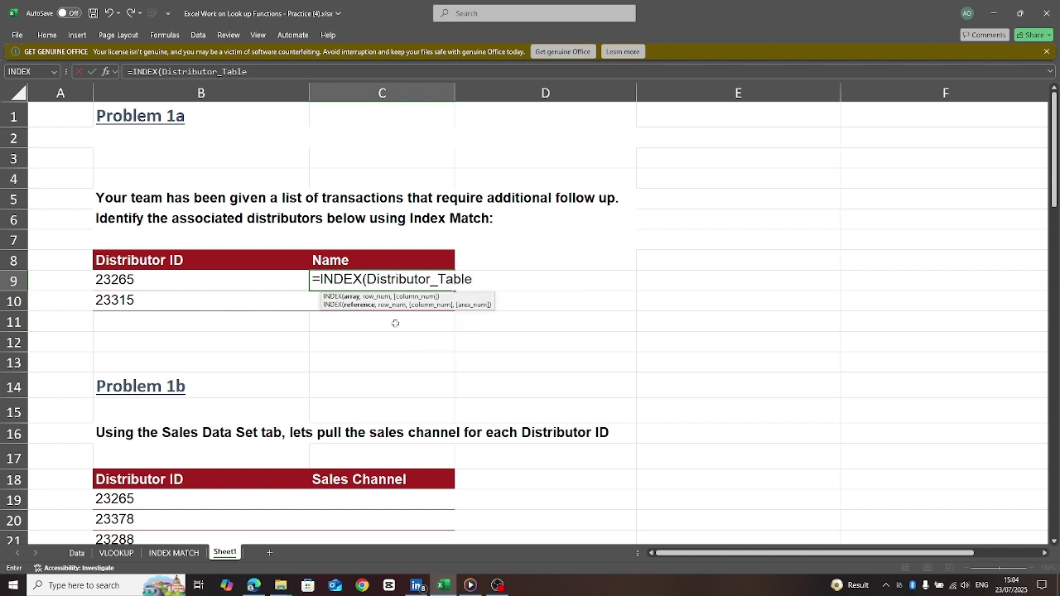
pyautogui.write('[')
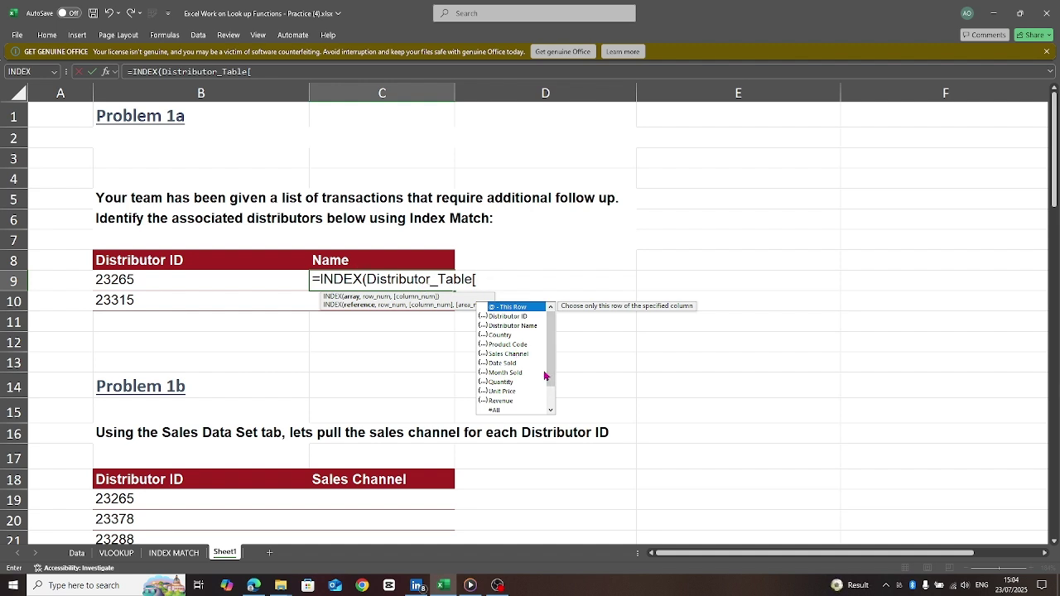
pyautogui.write('di')
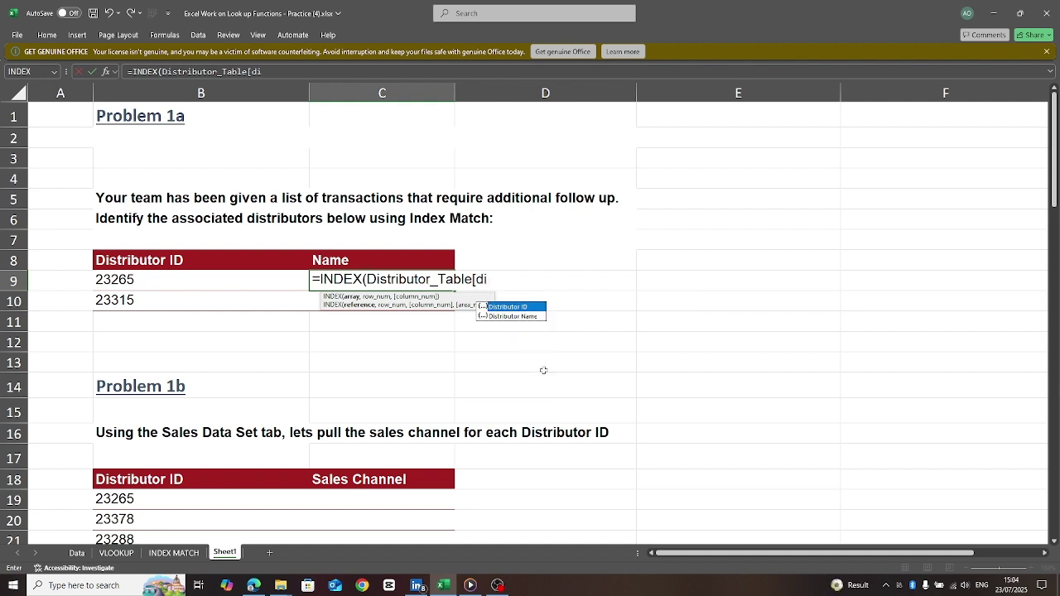
pyautogui.doubleClick(506, 317)
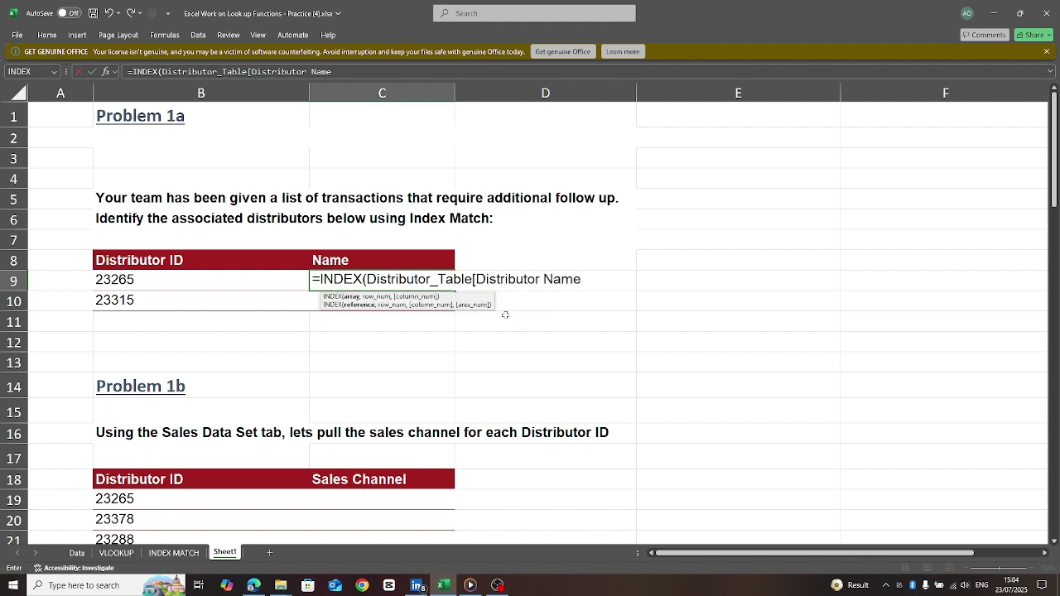
pyautogui.write('],')
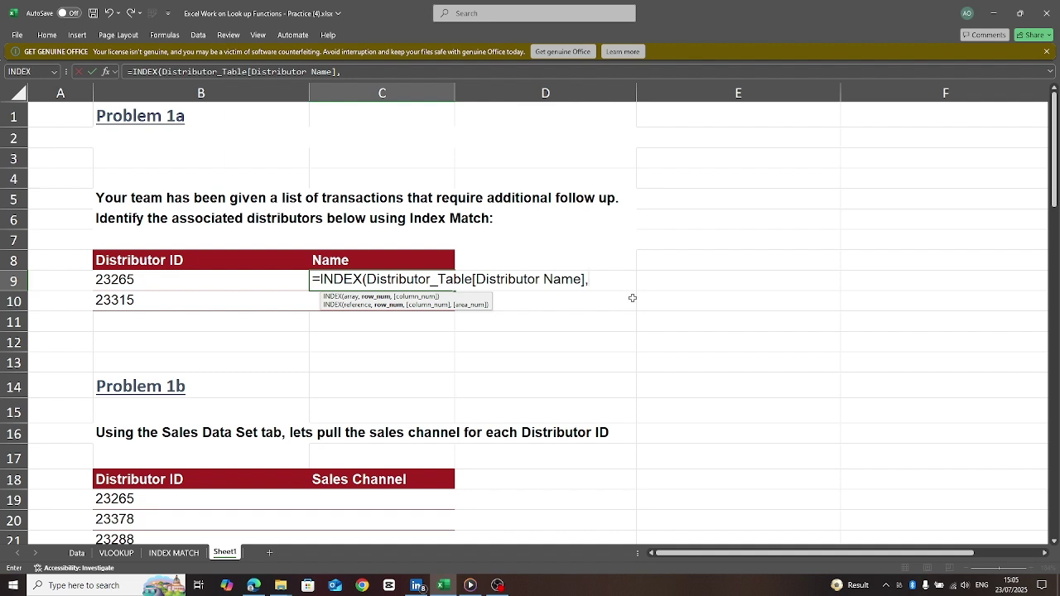
# Nest a MATCH function as the row argument, looking up B9 in the Distributor ID column of Distributor_Table
pyautogui.write('match')
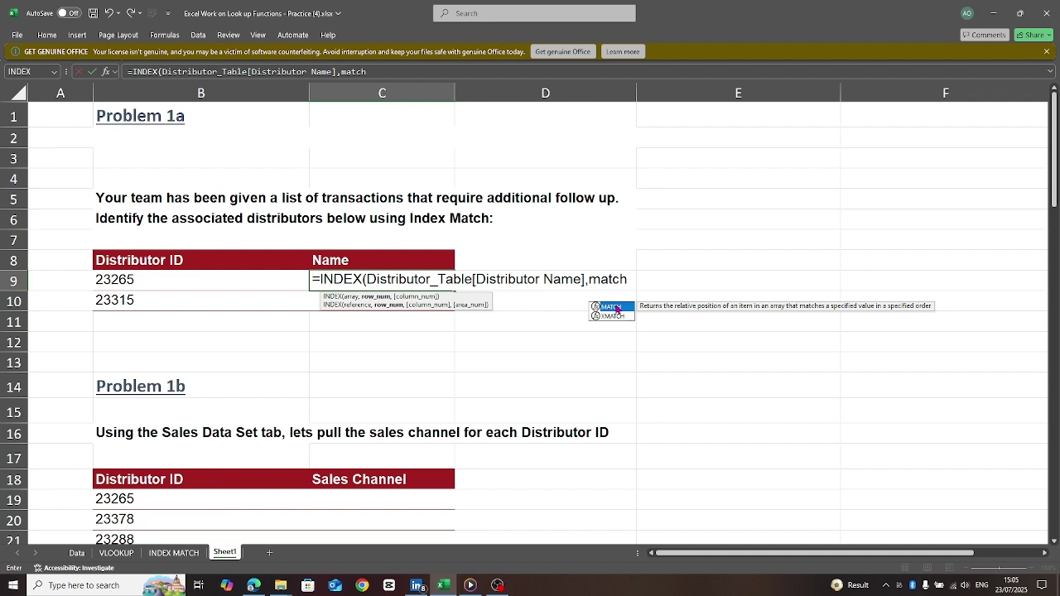
pyautogui.doubleClick(616, 306)
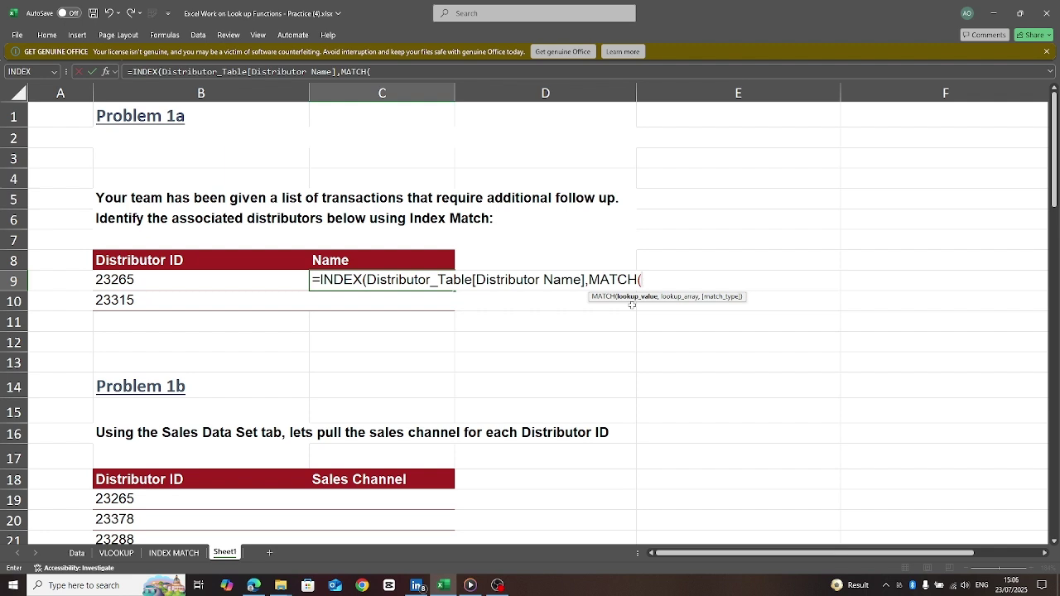
pyautogui.click(150, 279)
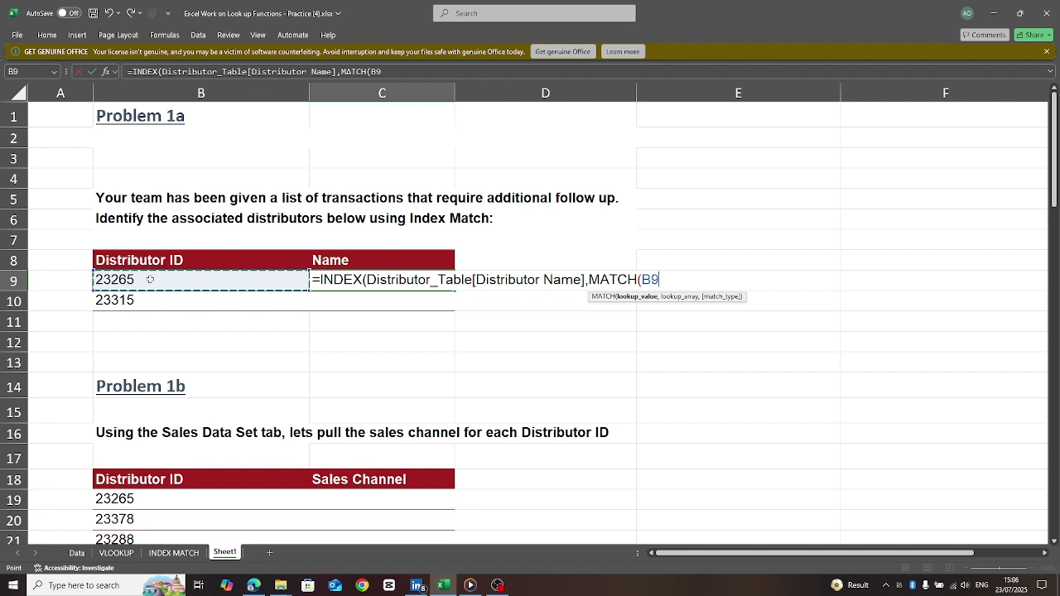
pyautogui.write(',')
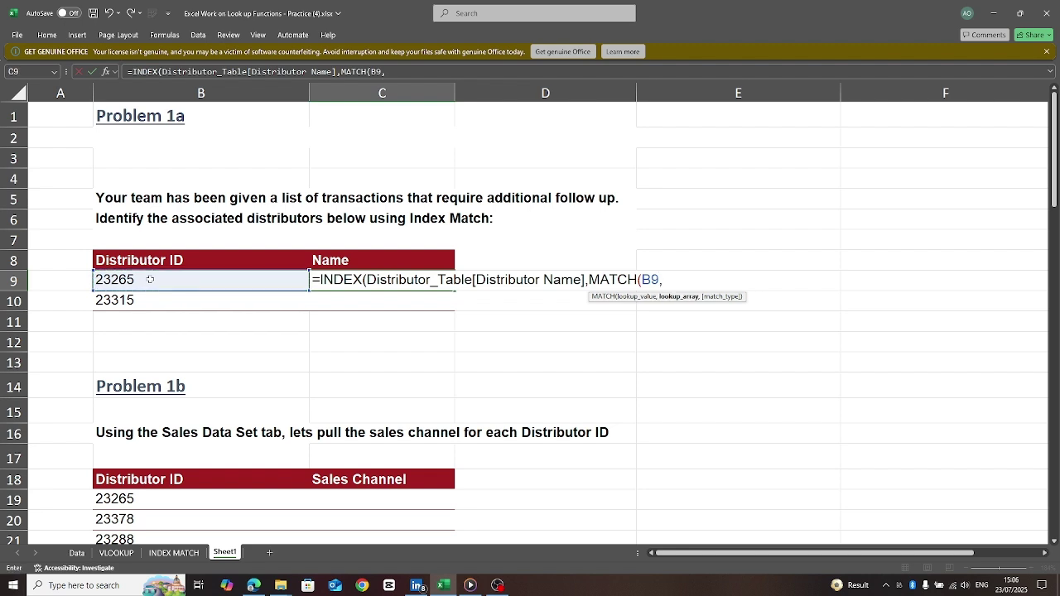
pyautogui.write('dis')
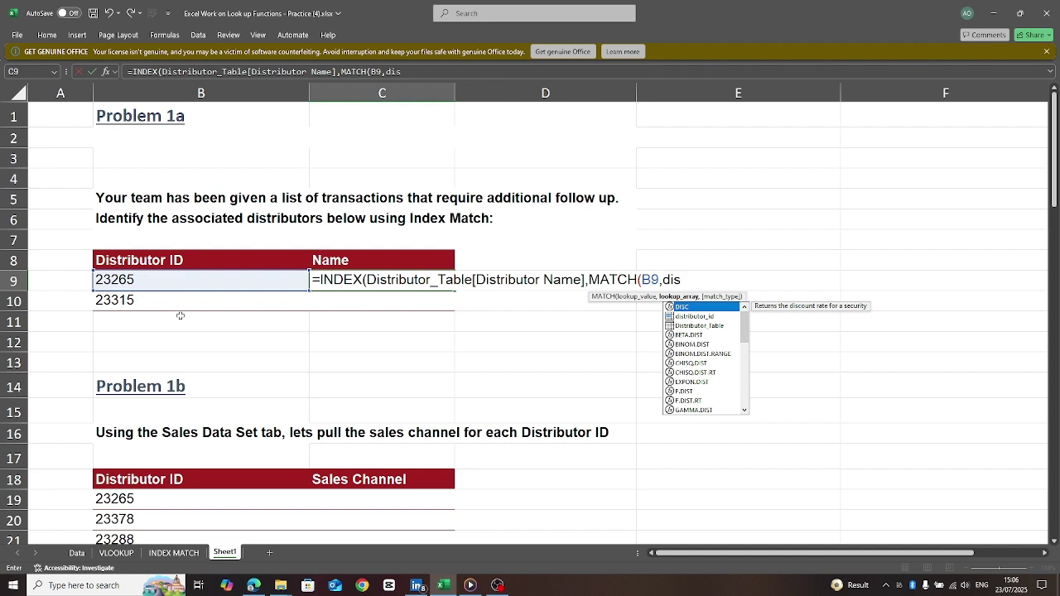
pyautogui.doubleClick(708, 325)
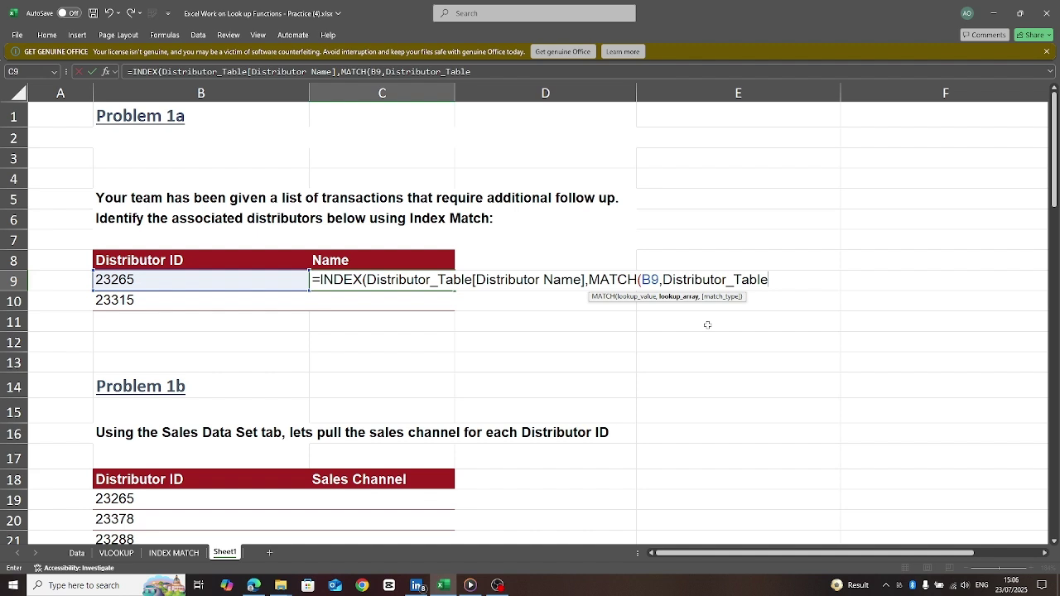
pyautogui.write('[di')
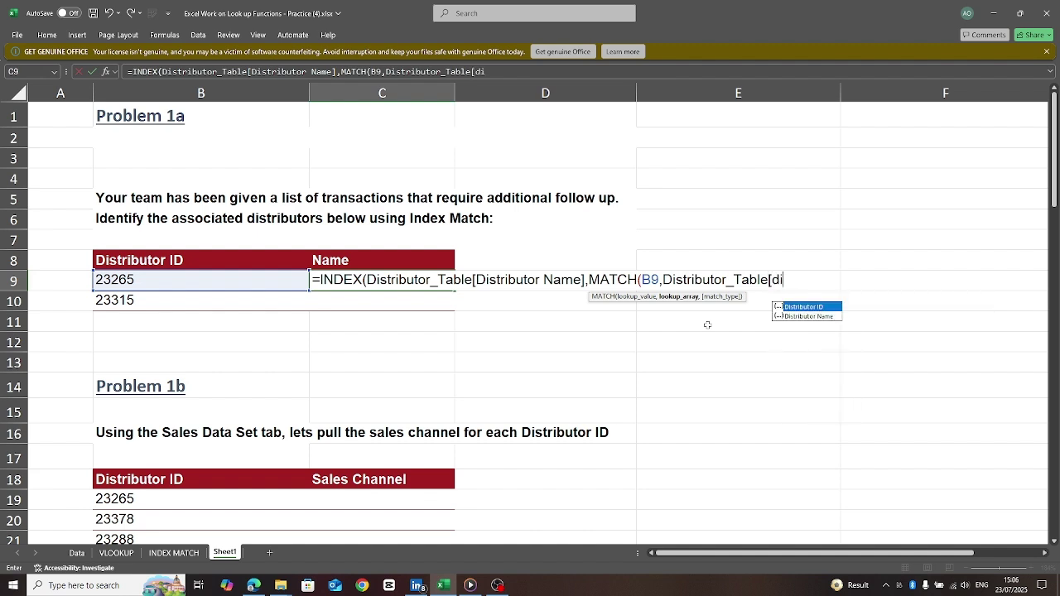
pyautogui.doubleClick(804, 307)
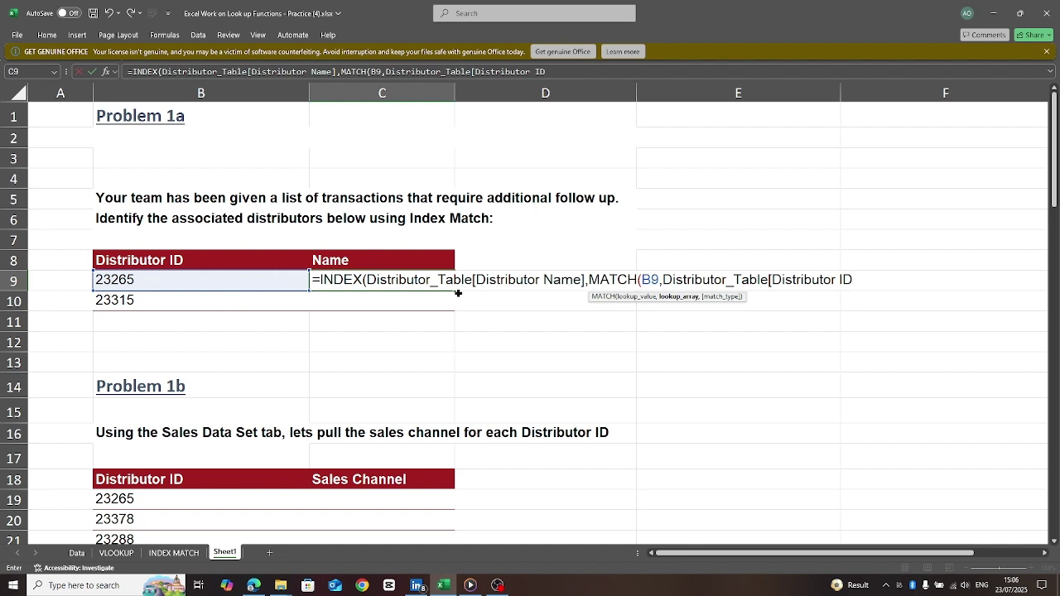
pyautogui.write('],')
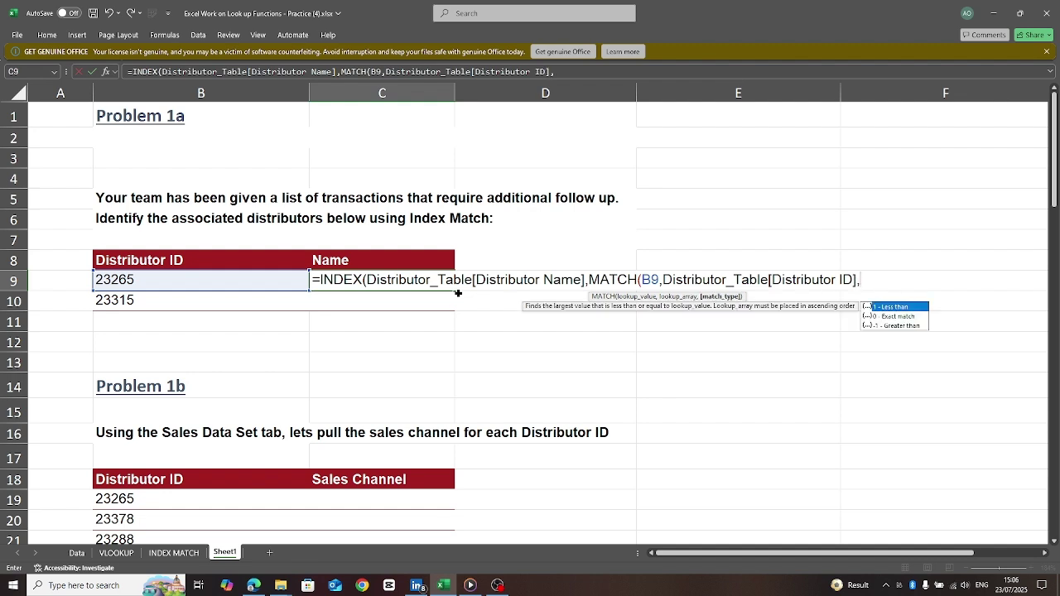
# Set the match type to 0 for an exact match, close both functions and commit the formula in C9
pyautogui.write('0')
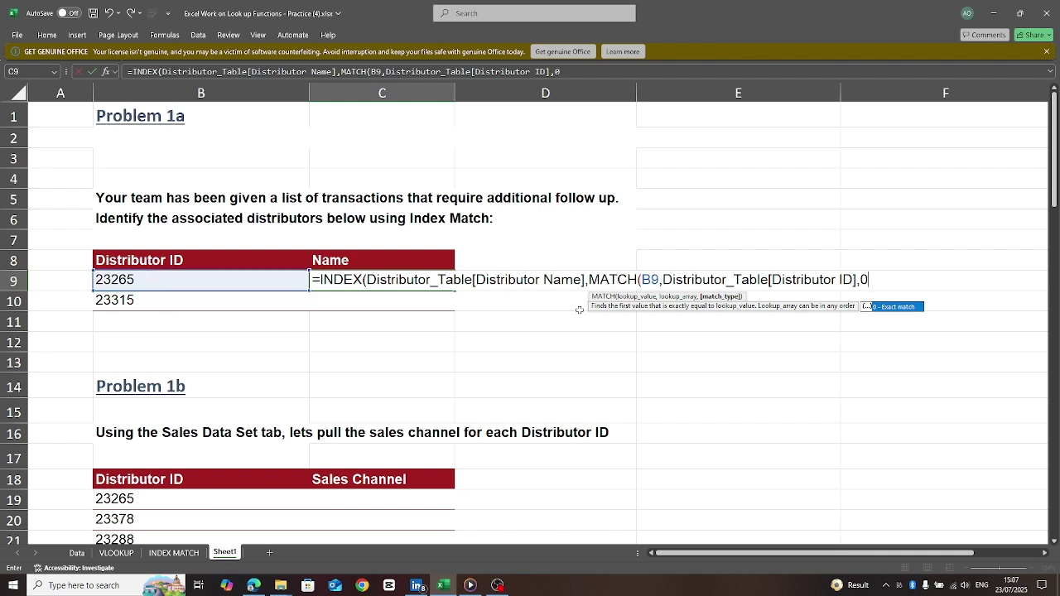
pyautogui.write('00')
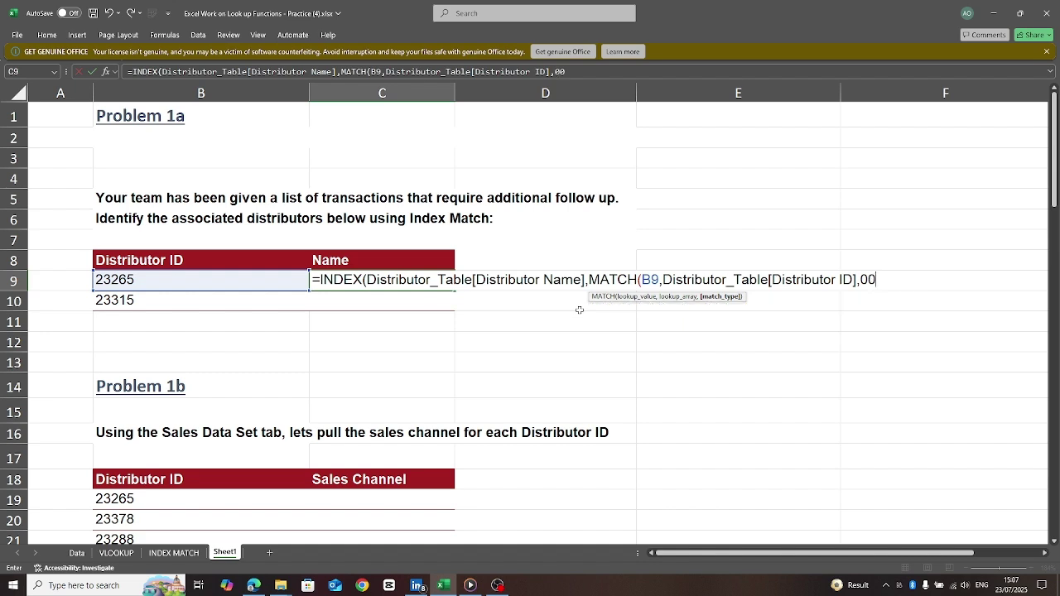
pyautogui.press('BackSpace')
pyautogui.press('BackSpace')
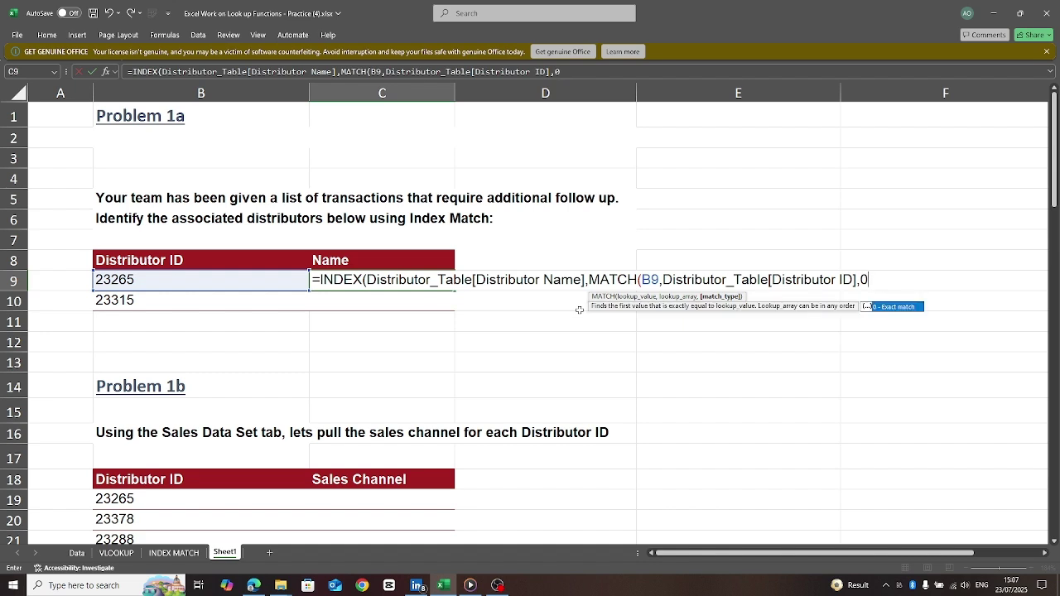
pyautogui.write('))')
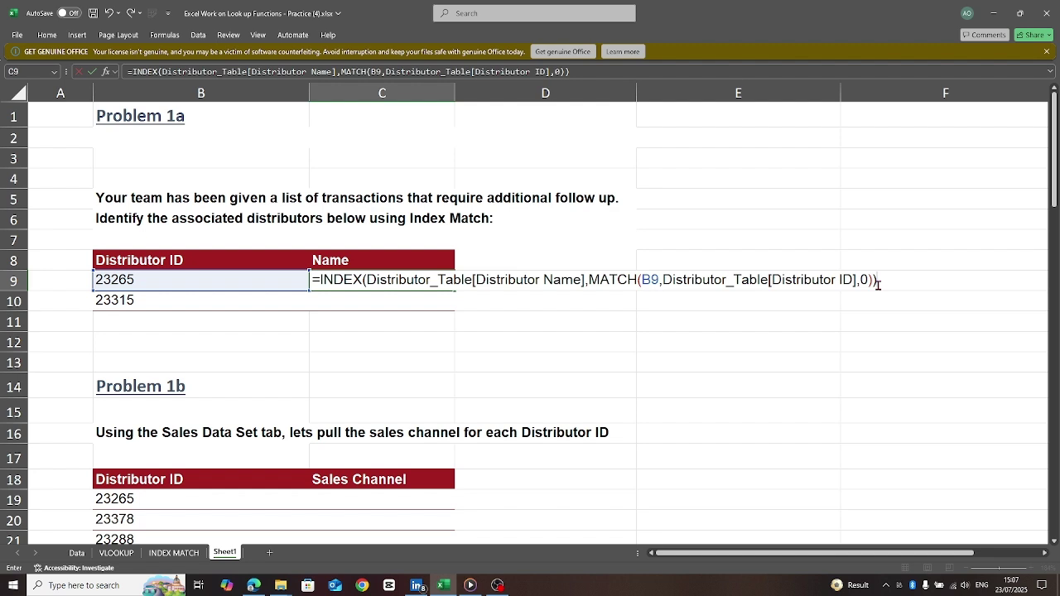
pyautogui.press('Return')
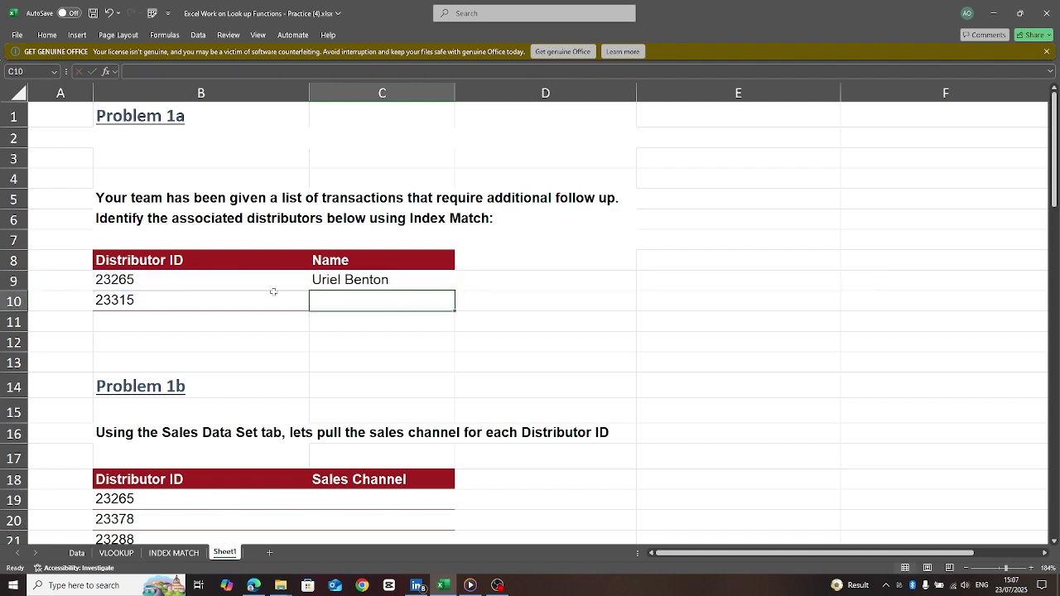
# In C10, start an INDEX formula that returns from the Distributor Name column of Distributor_Table
pyautogui.write('=in')
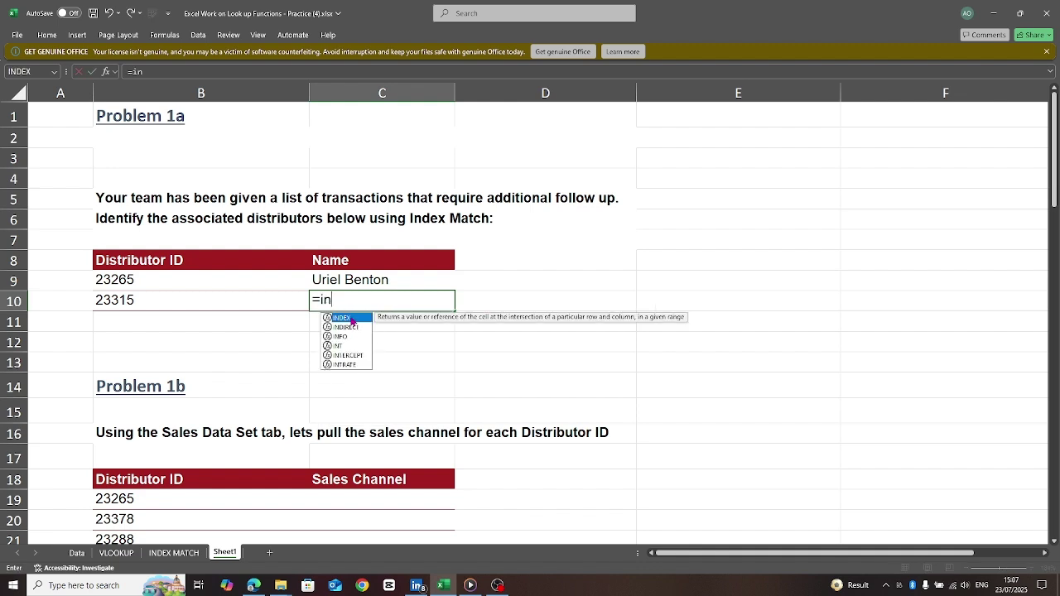
pyautogui.doubleClick(352, 318)
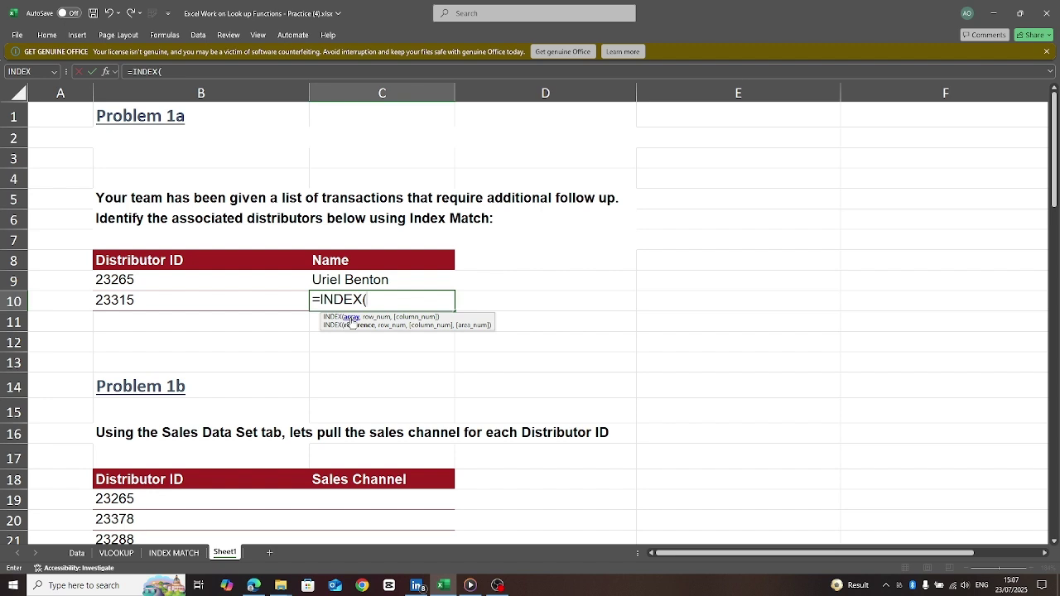
pyautogui.write('dis')
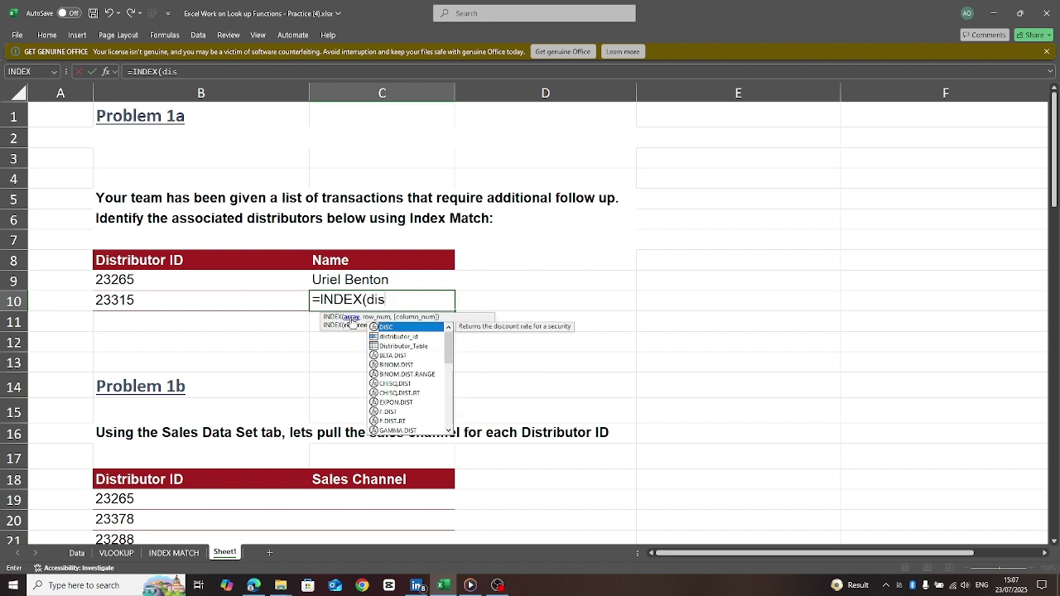
pyautogui.doubleClick(412, 347)
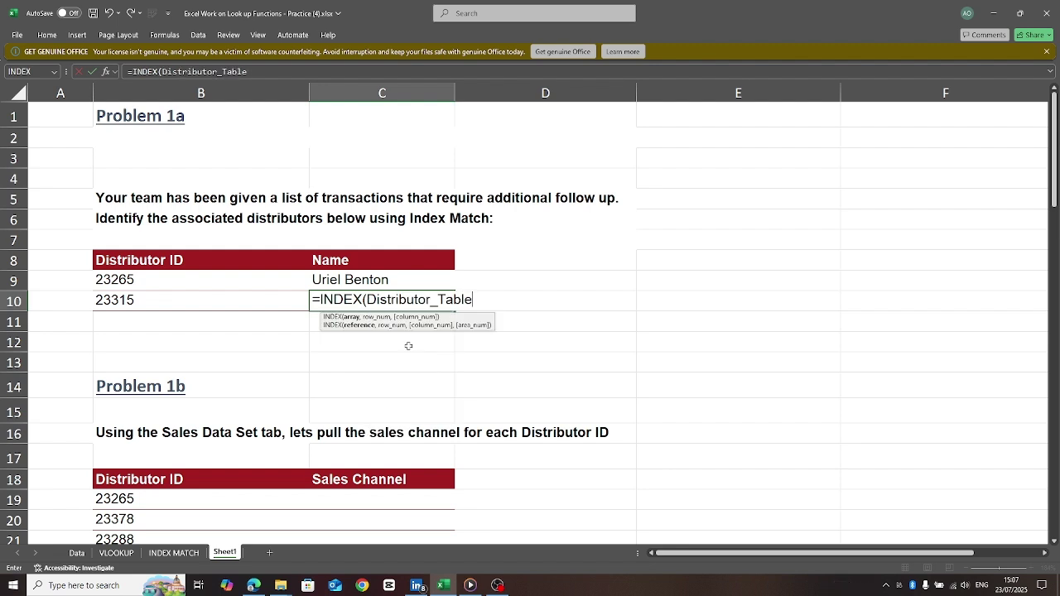
pyautogui.write('[')
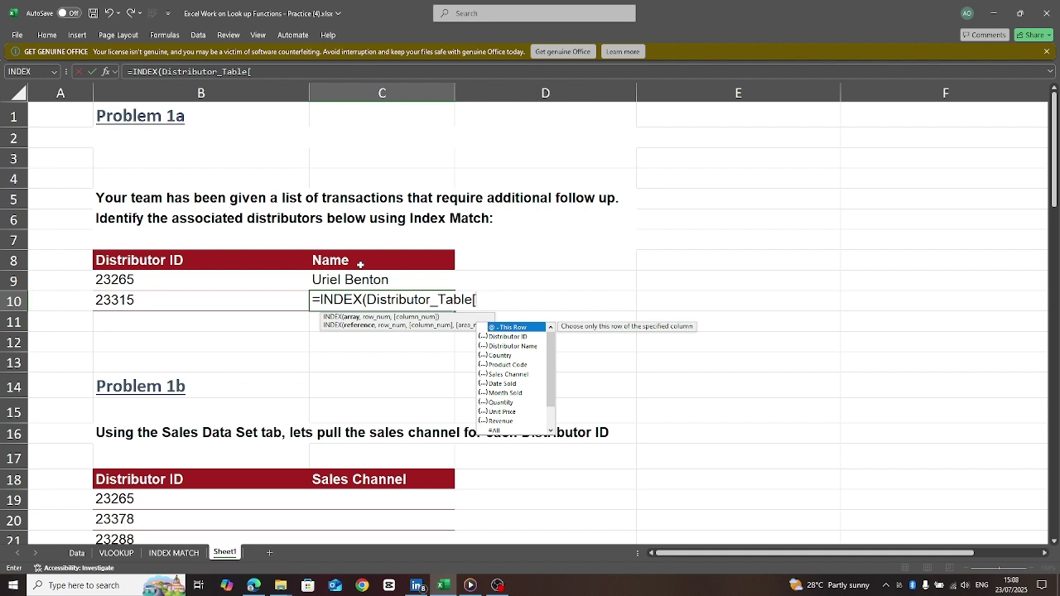
pyautogui.write('dis')
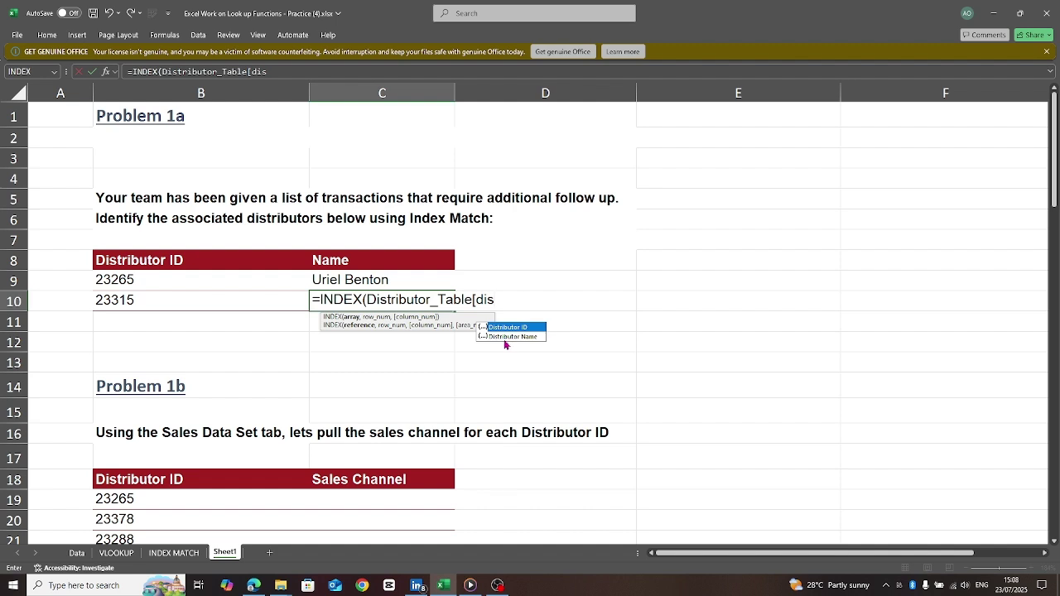
pyautogui.click(500, 339)
pyautogui.doubleClick(501, 337)
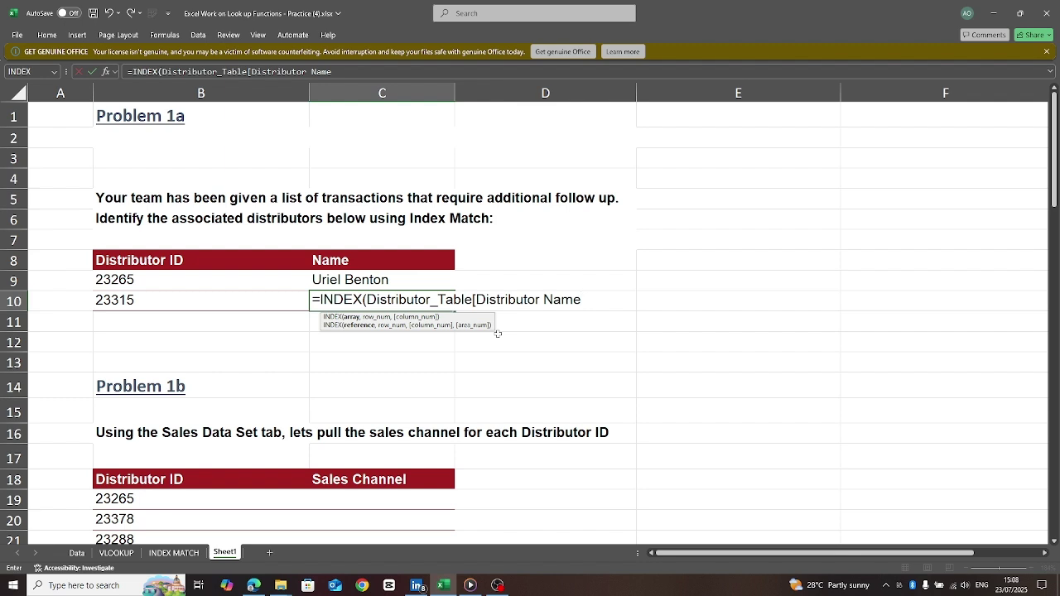
pyautogui.write('],')
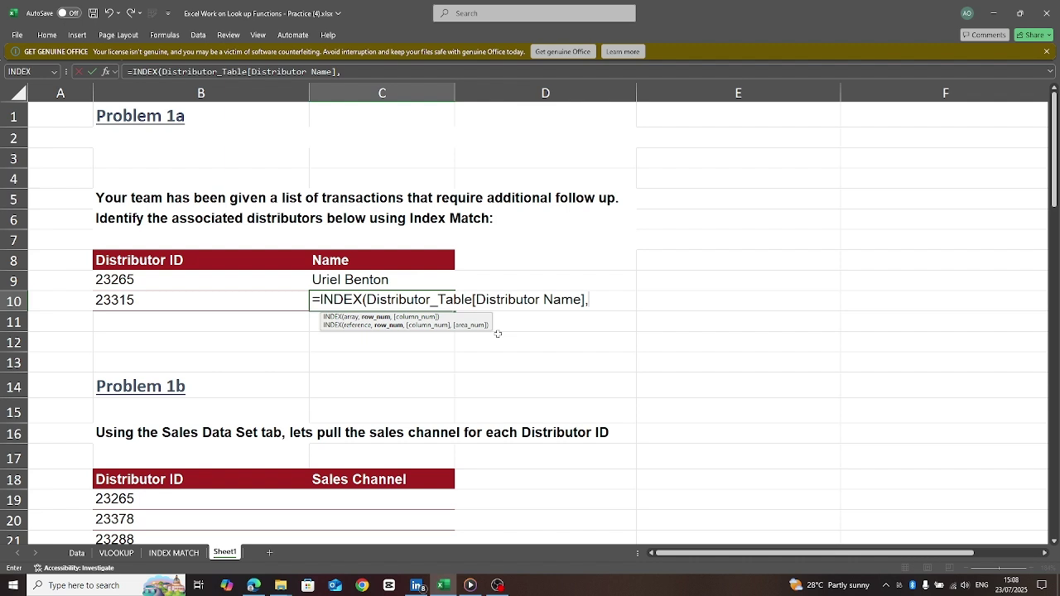
# Nest a MATCH function as the row argument in C10, looking up B10 in the Distributor ID column of Distributor_Table
pyautogui.write('match')
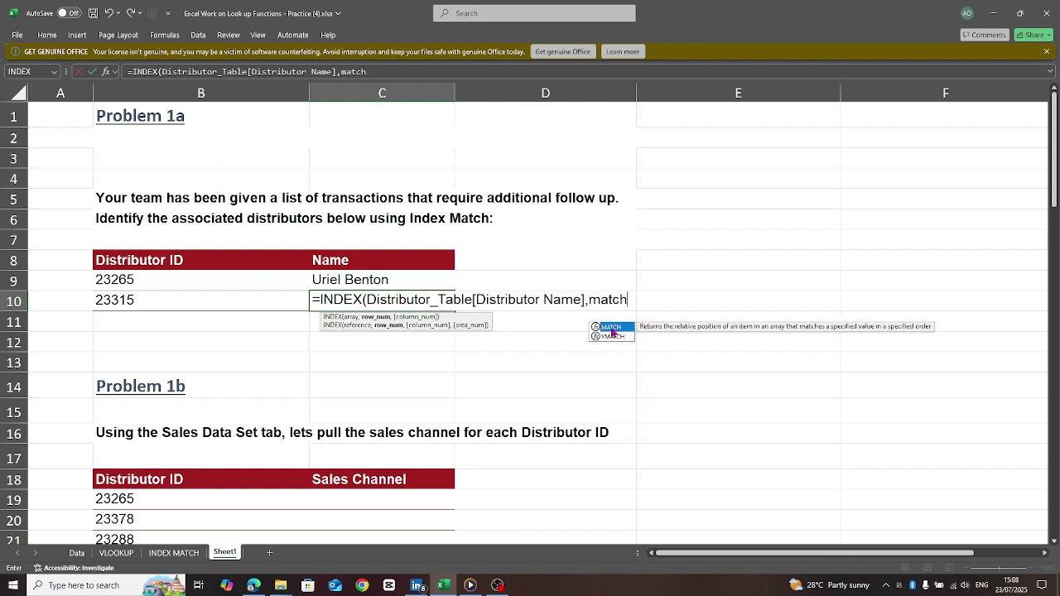
pyautogui.doubleClick(610, 327)
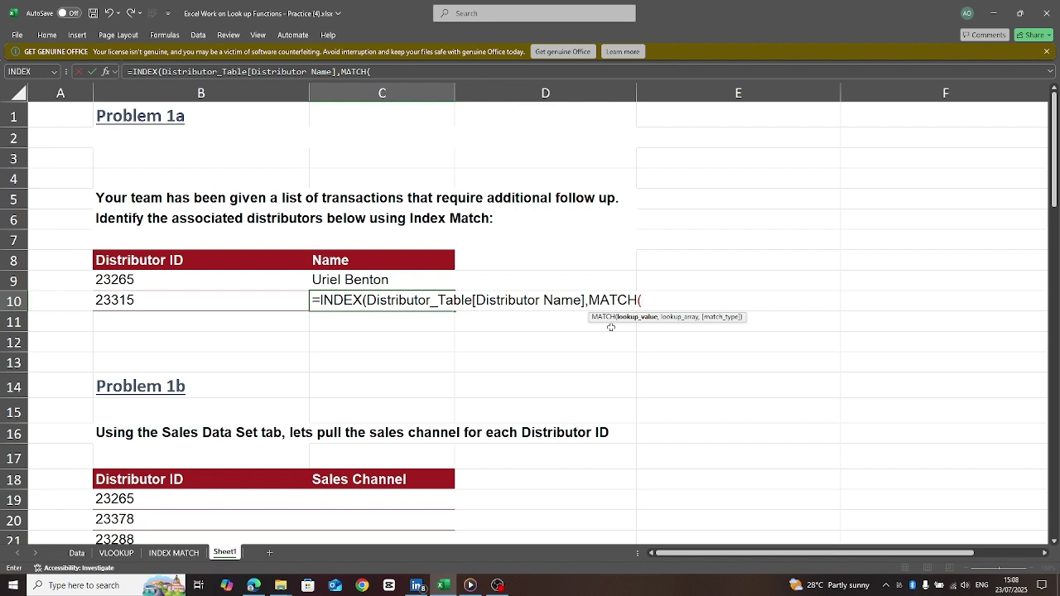
pyautogui.click(136, 301)
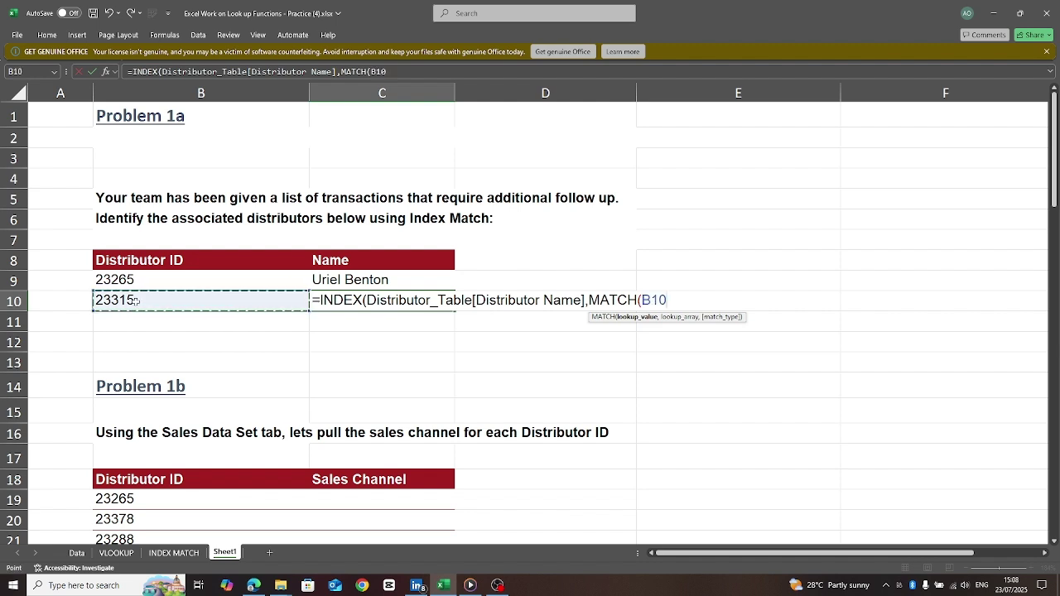
pyautogui.write(',')
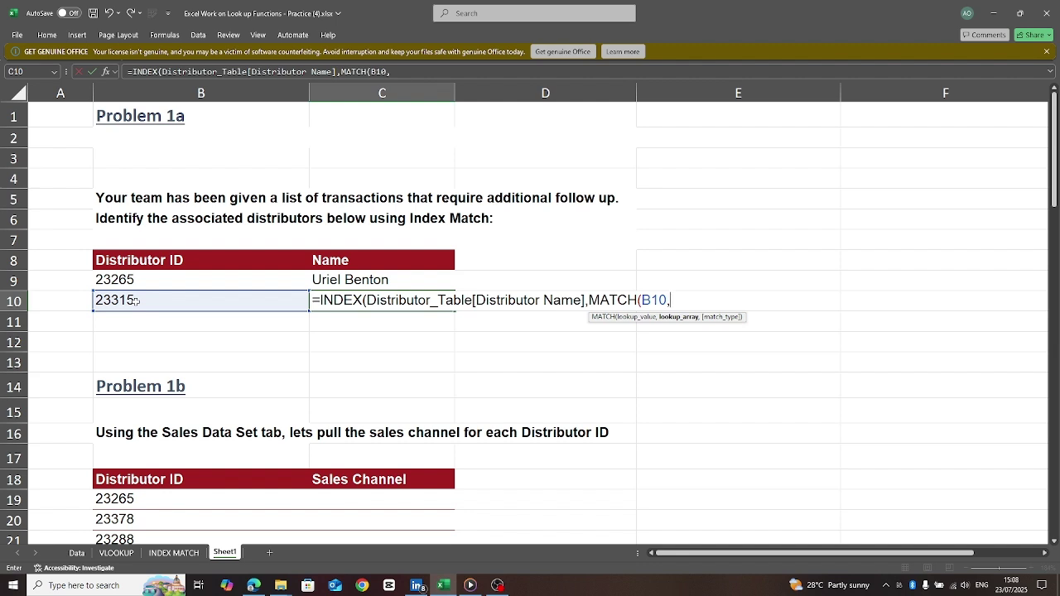
pyautogui.write('dis')
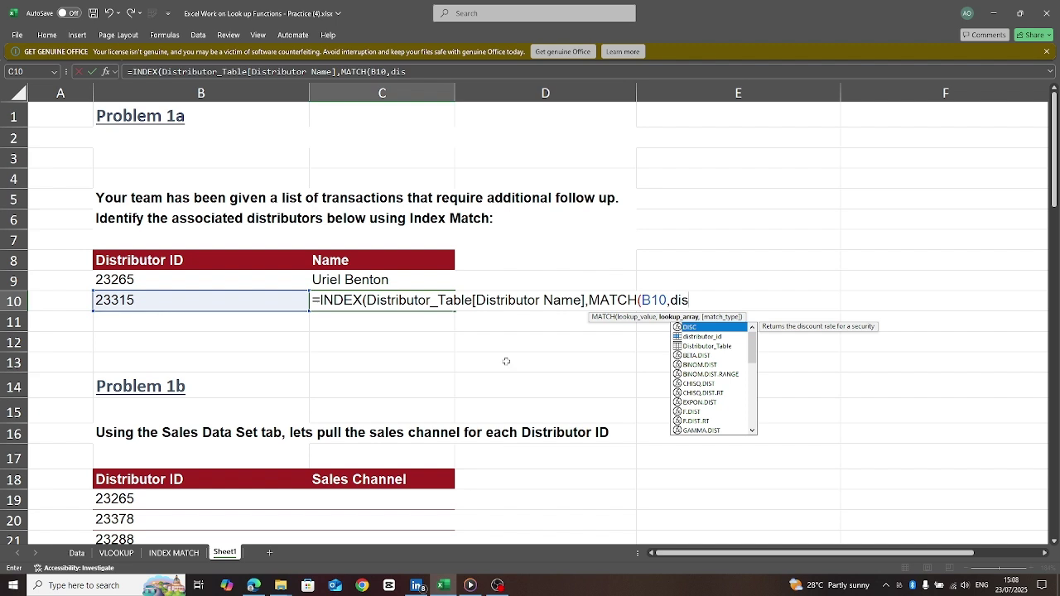
pyautogui.doubleClick(690, 347)
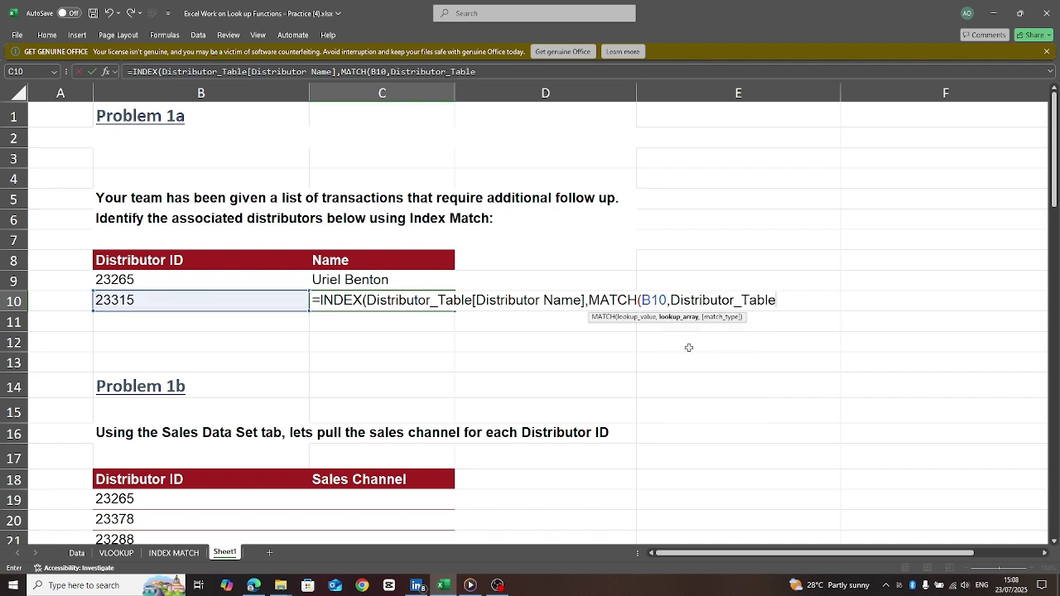
pyautogui.write('[')
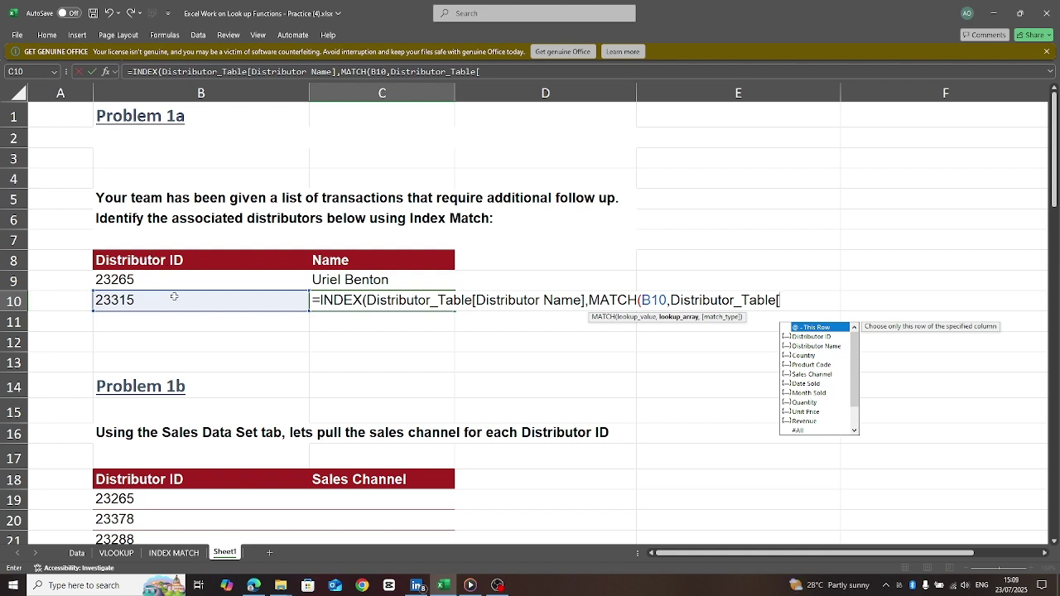
pyautogui.write('dis')
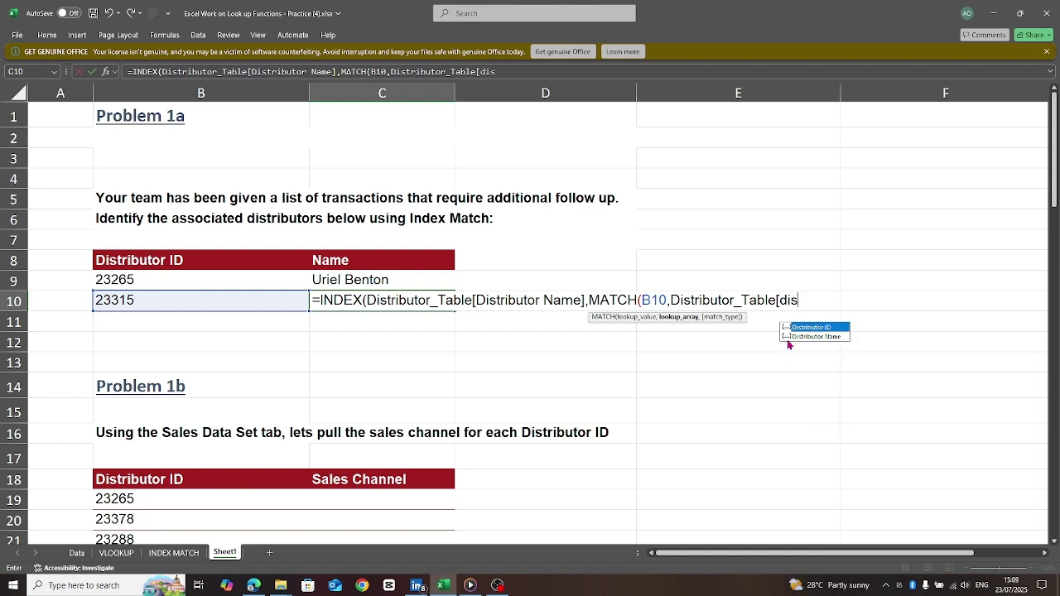
pyautogui.click(819, 330)
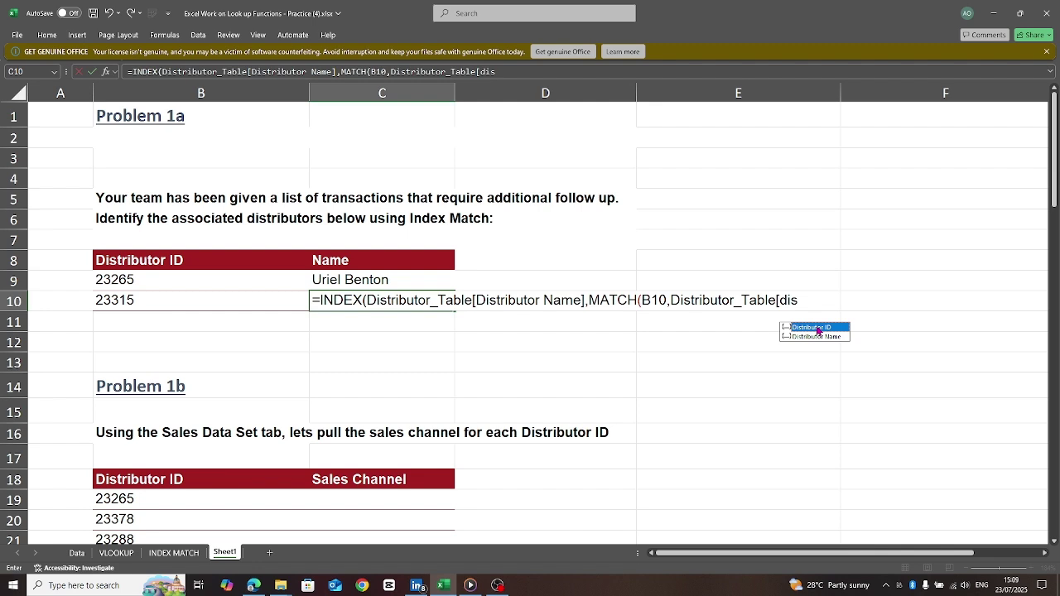
pyautogui.doubleClick(819, 329)
pyautogui.write(']')
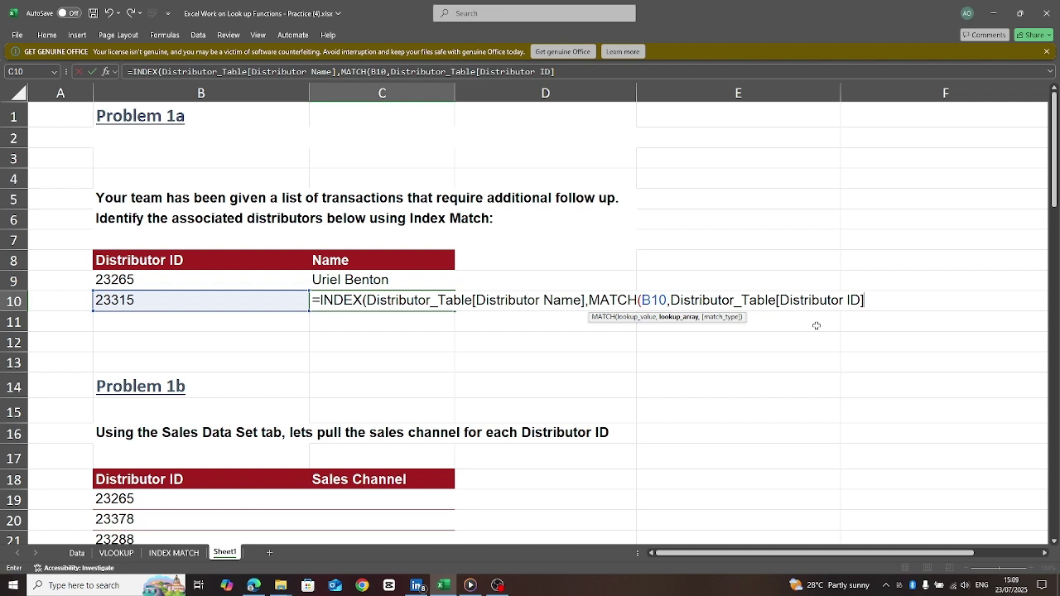
# Set the match type to False for an exact match, close both functions and commit the formula in C10
pyautogui.write(',')
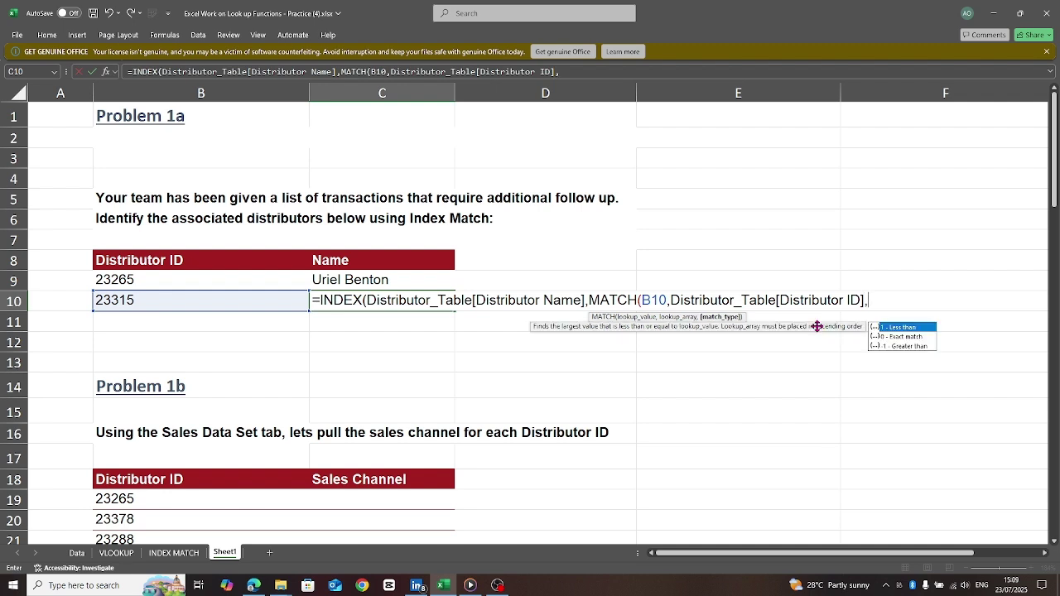
pyautogui.write('0')
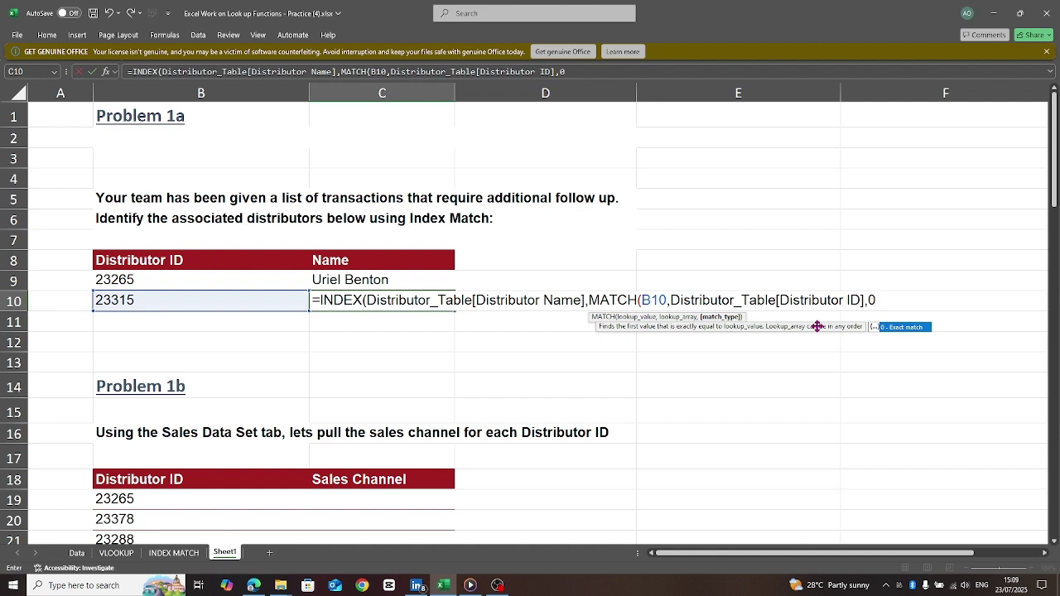
pyautogui.press('BackSpace')
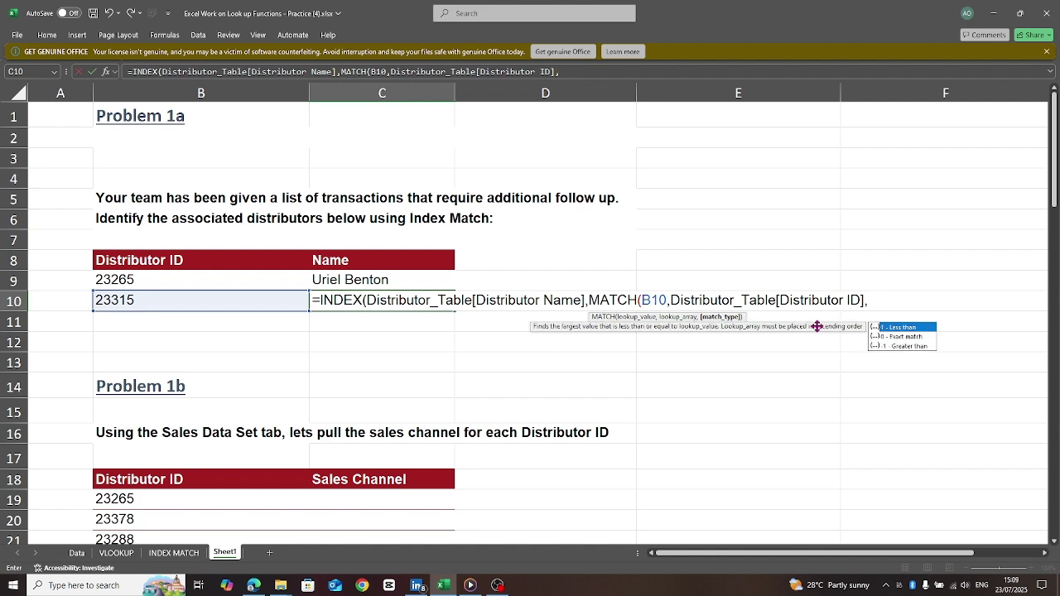
pyautogui.write('False))')
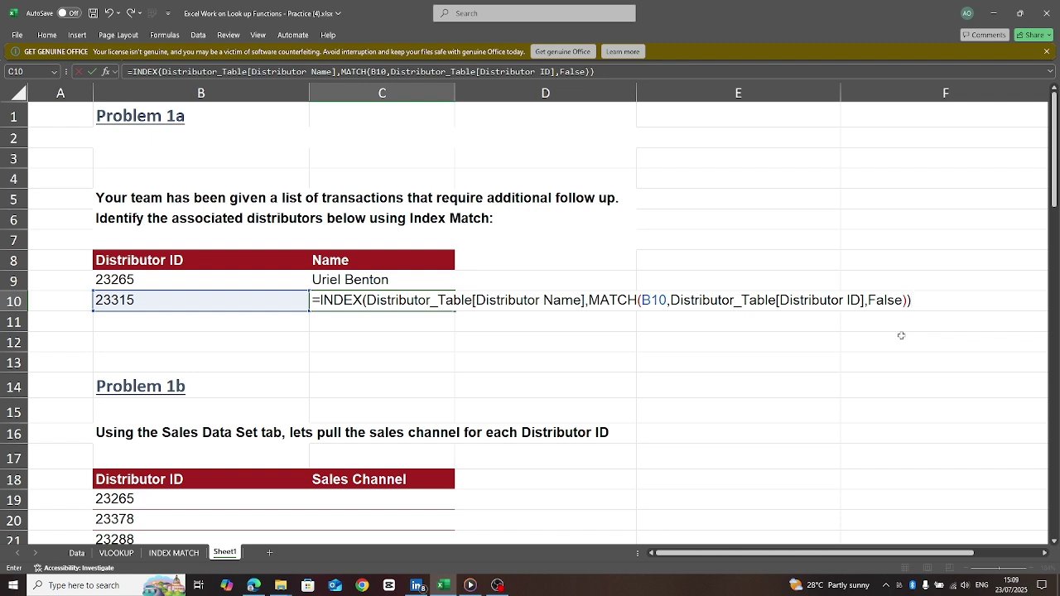
pyautogui.press('Return')
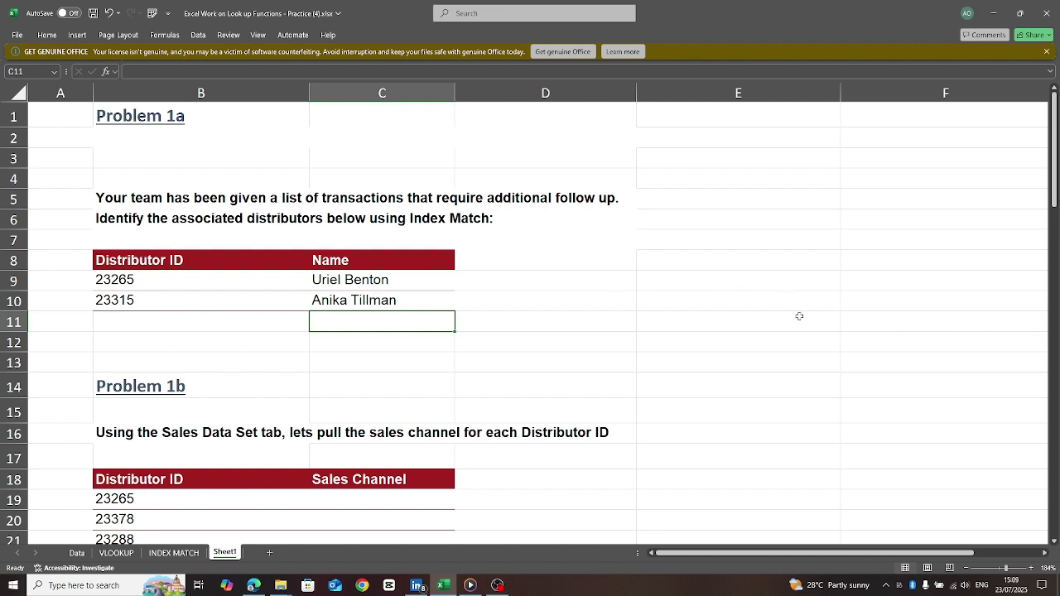
# In C19 under Problem 1b, start an INDEX formula that returns from the Sales Channel column of Distributor_Table
pyautogui.moveTo(1056, 190)
pyautogui.mouseDown()
pyautogui.moveTo(1057, 256)
pyautogui.moveTo(1055, 184)
pyautogui.mouseUp()
pyautogui.click(334, 230)
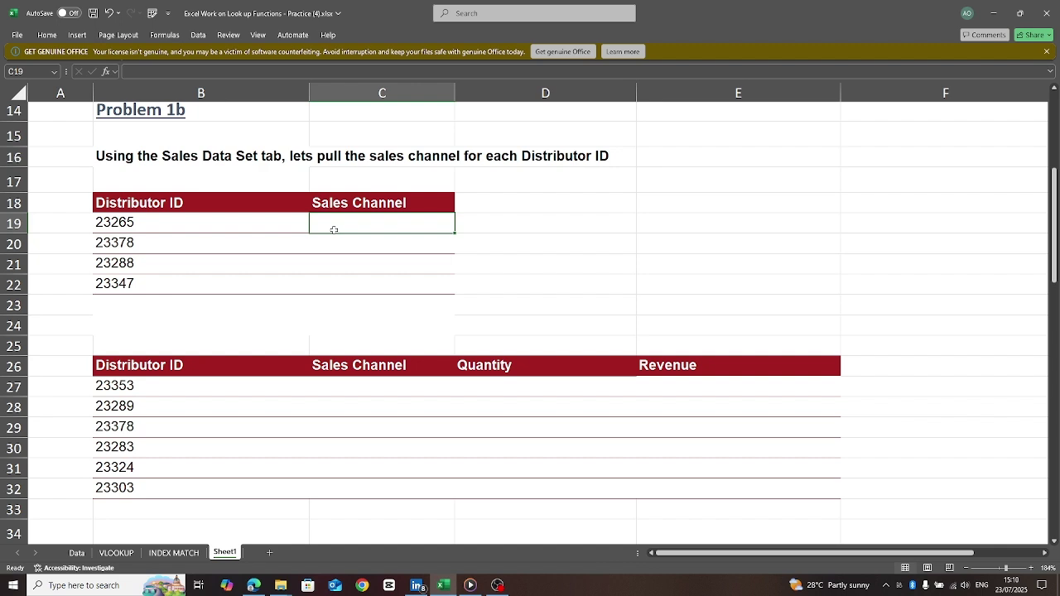
pyautogui.write('=')
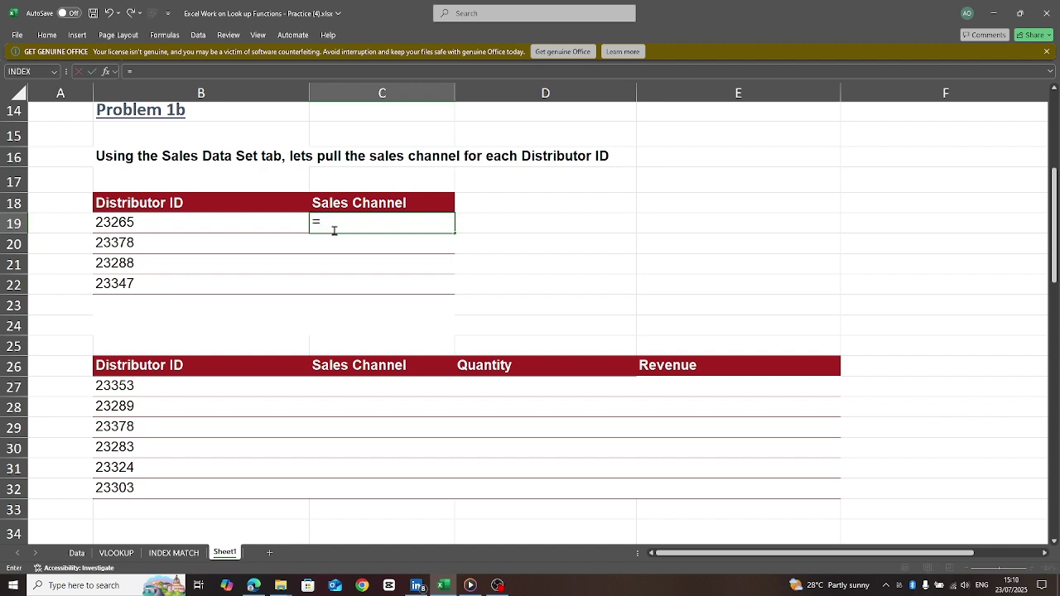
pyautogui.write('in')
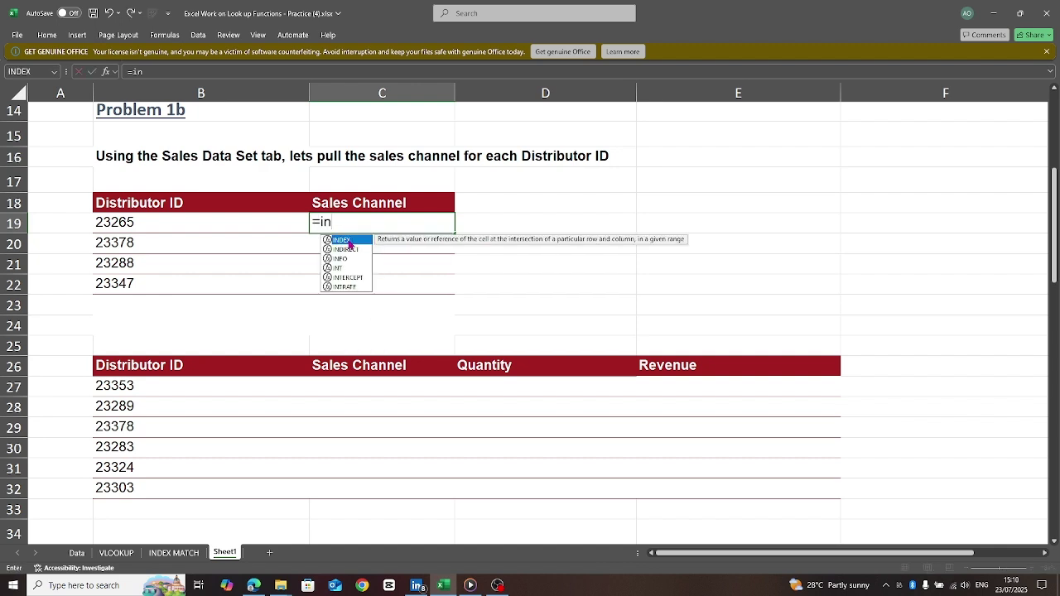
pyautogui.doubleClick(350, 241)
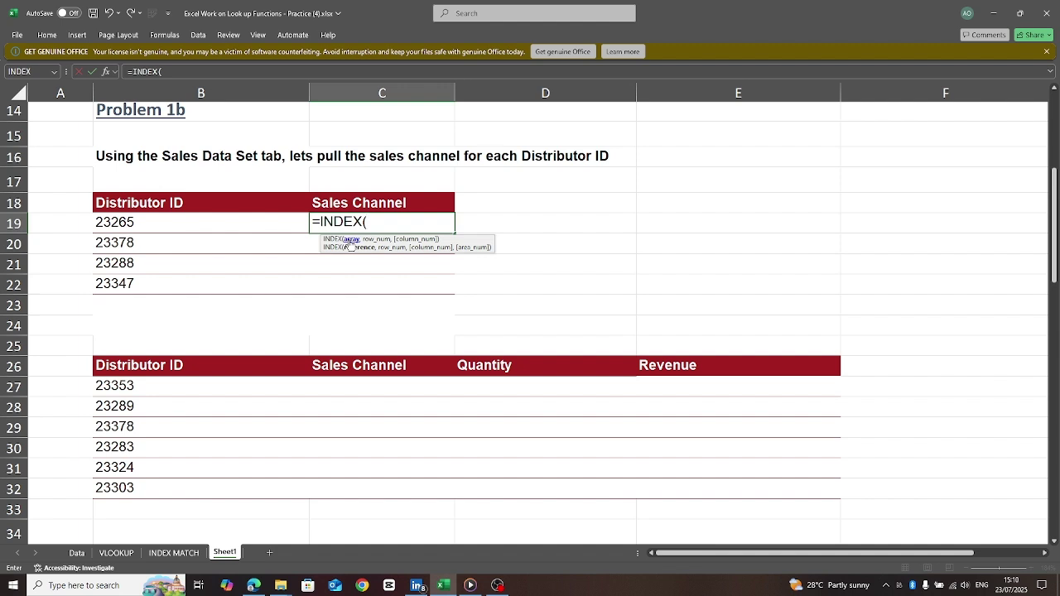
pyautogui.write('dis')
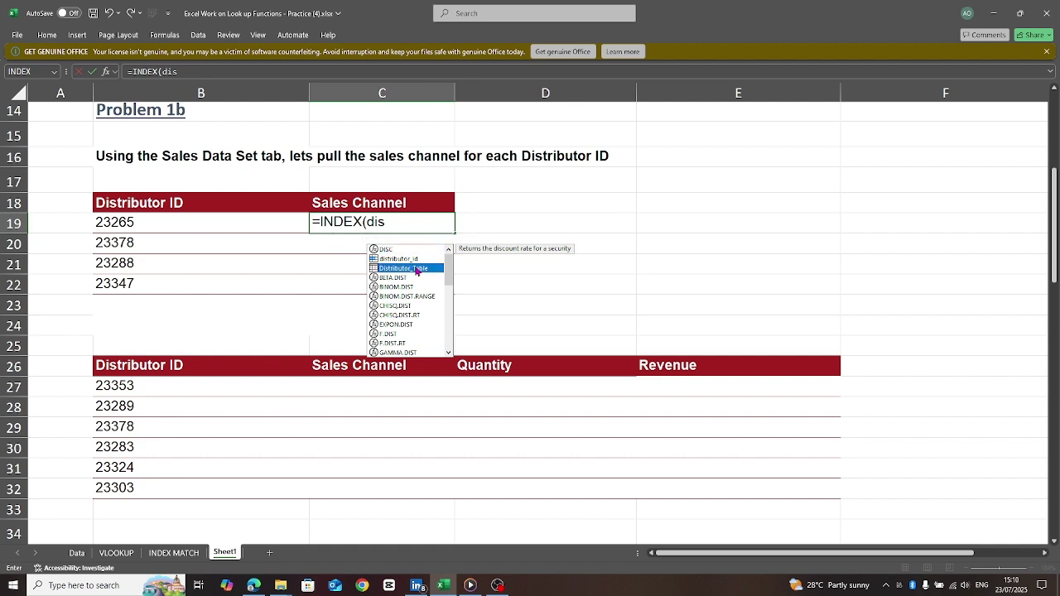
pyautogui.doubleClick(416, 270)
pyautogui.write('[')
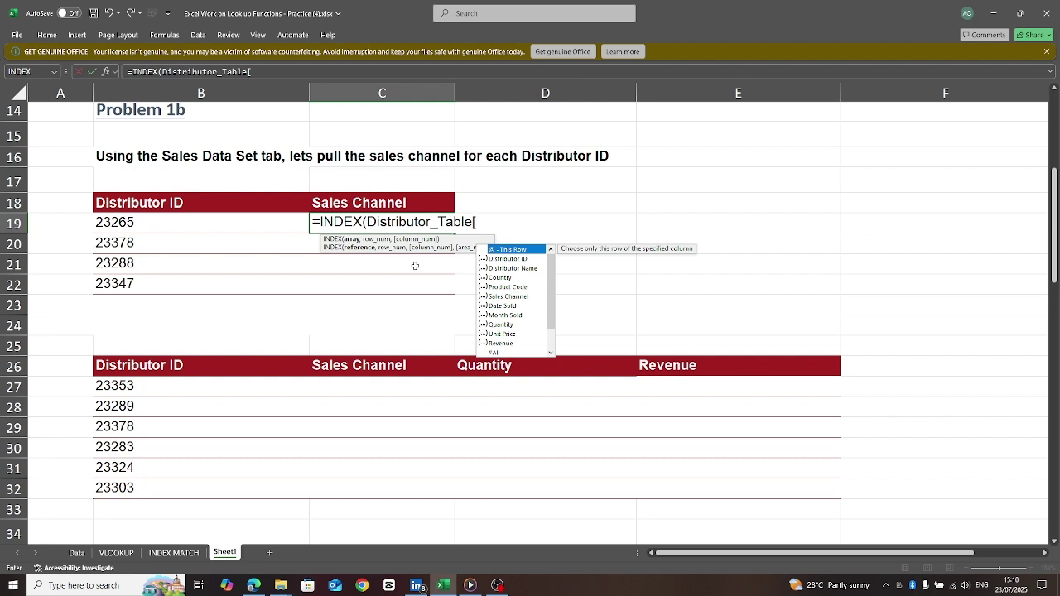
pyautogui.write('sal')
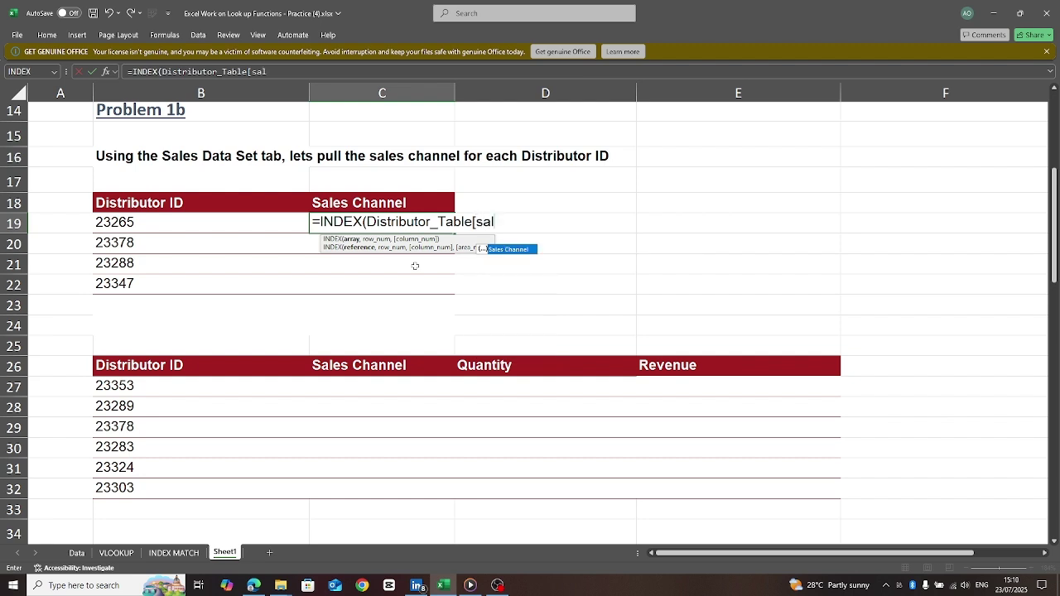
pyautogui.doubleClick(509, 249)
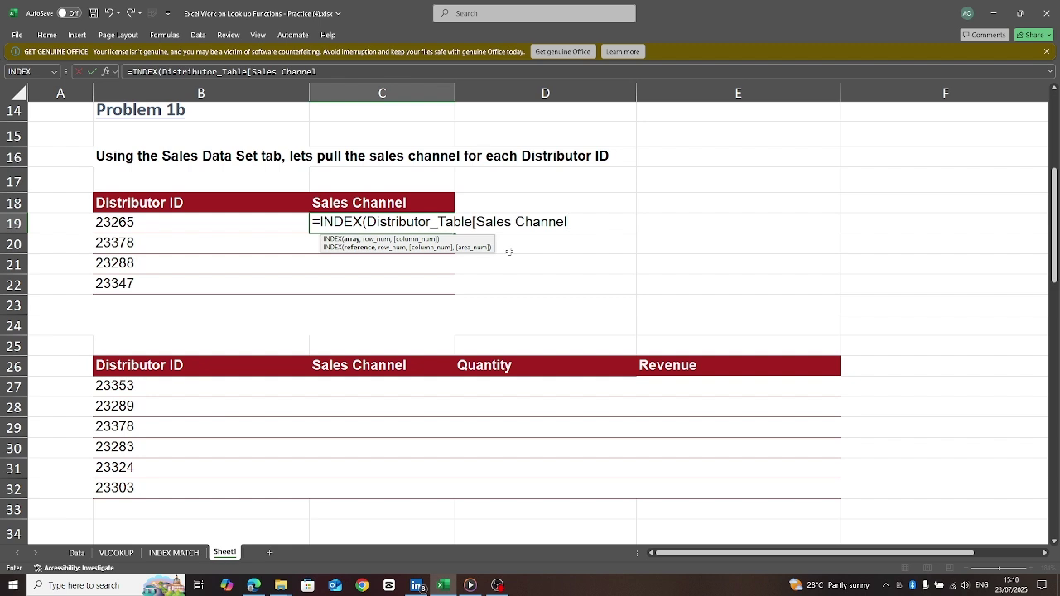
pyautogui.write('],')
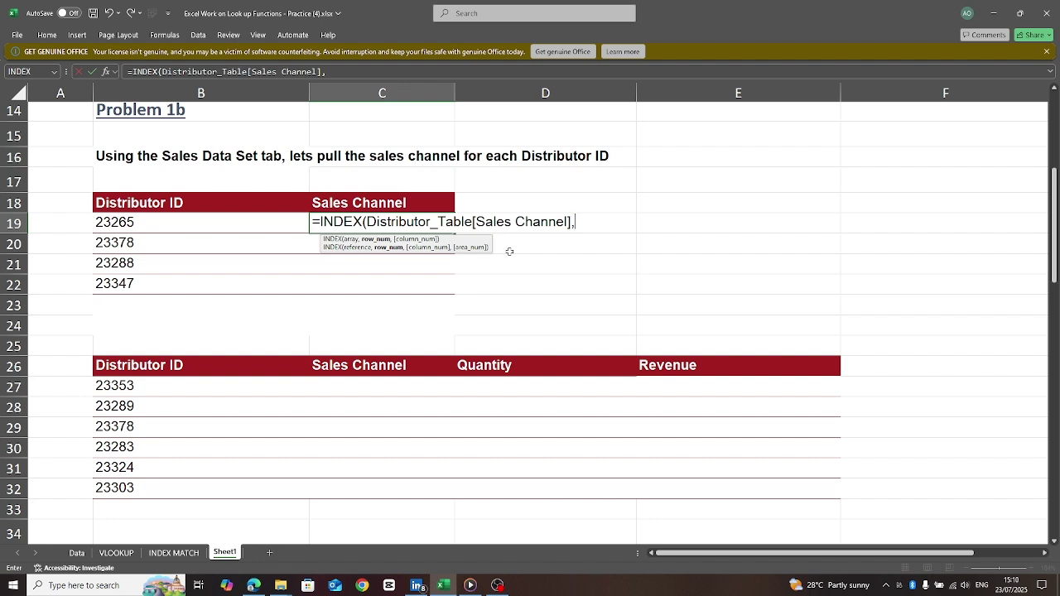
# Nest a MATCH function as the row argument in C19, looking up B19 in the Distributor ID column of Distributor_Table
pyautogui.write('match')
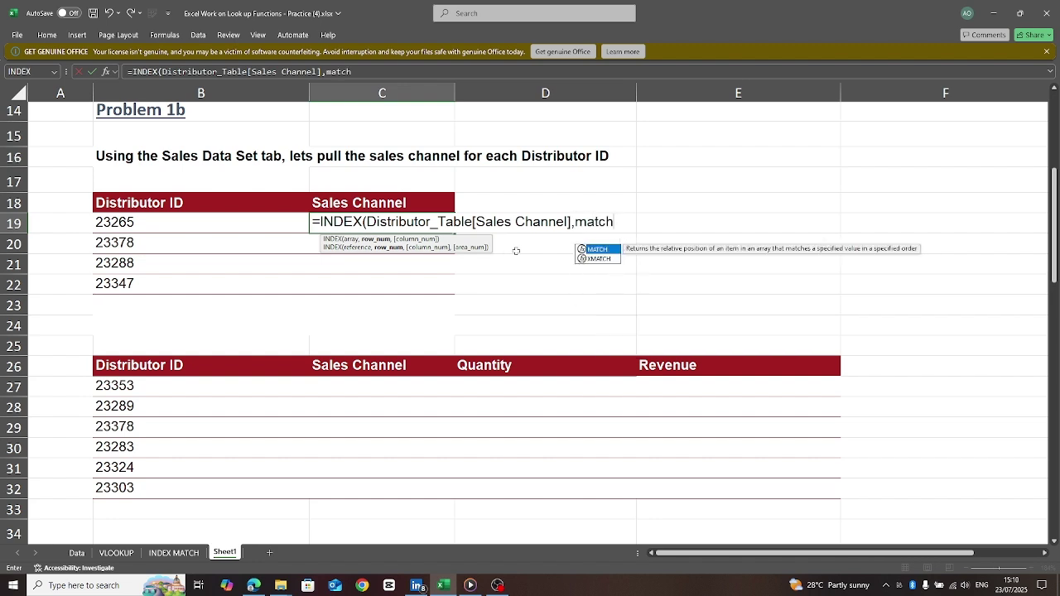
pyautogui.doubleClick(593, 248)
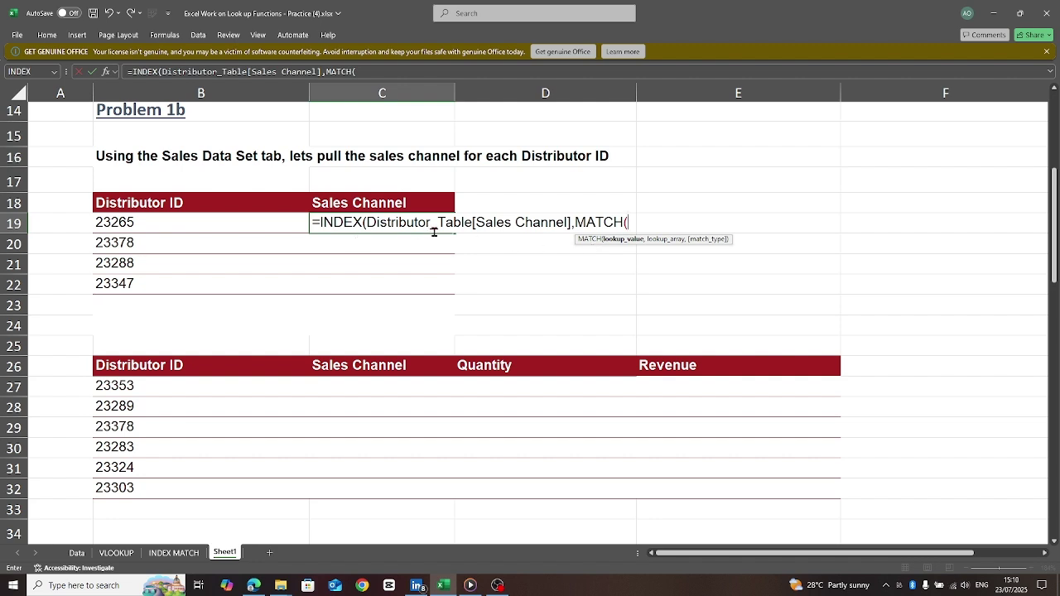
pyautogui.click(130, 222)
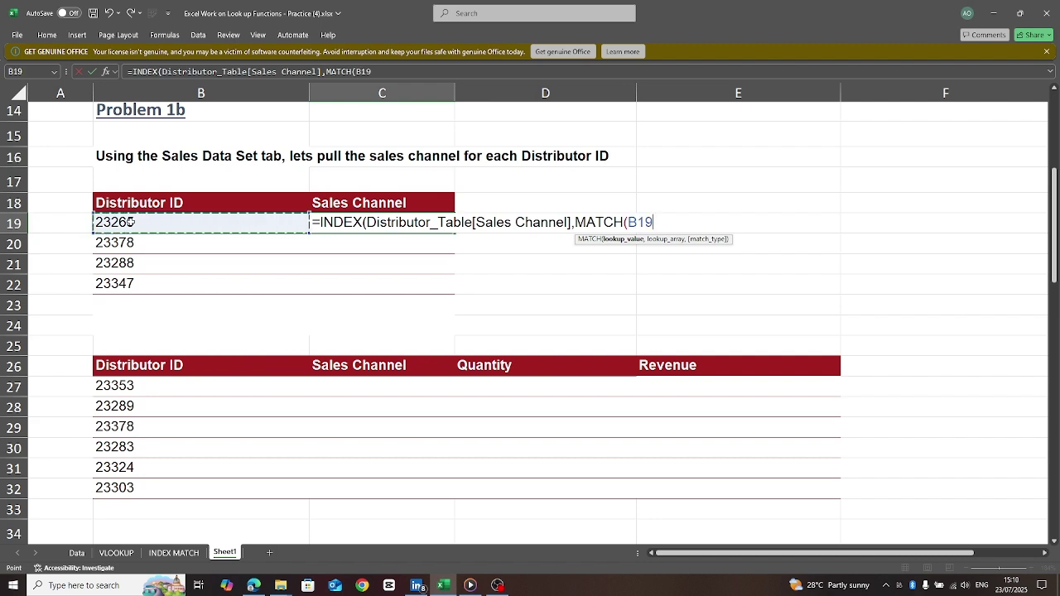
pyautogui.write(',')
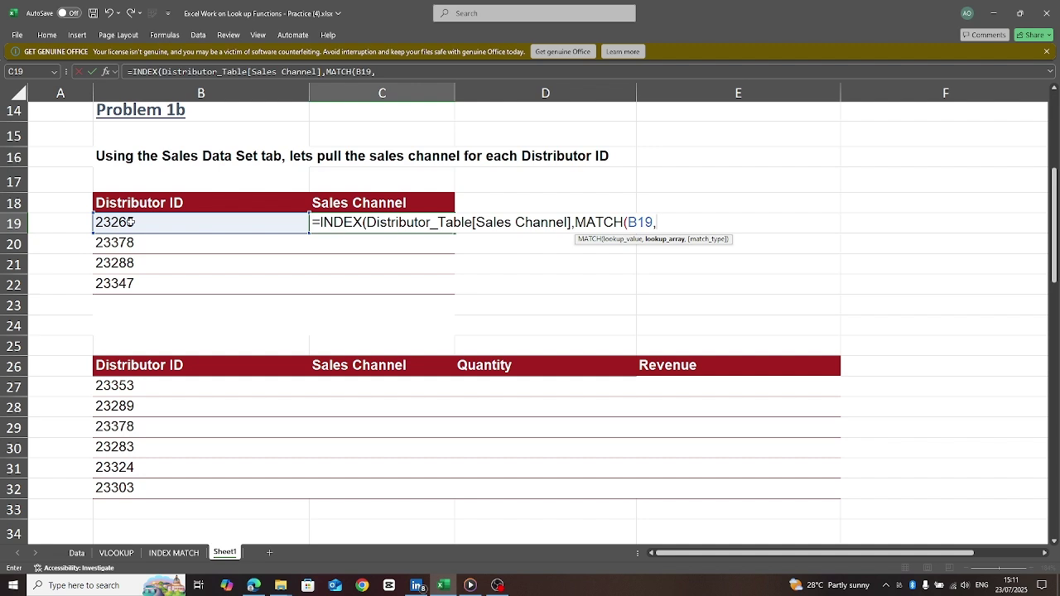
pyautogui.write('dis')
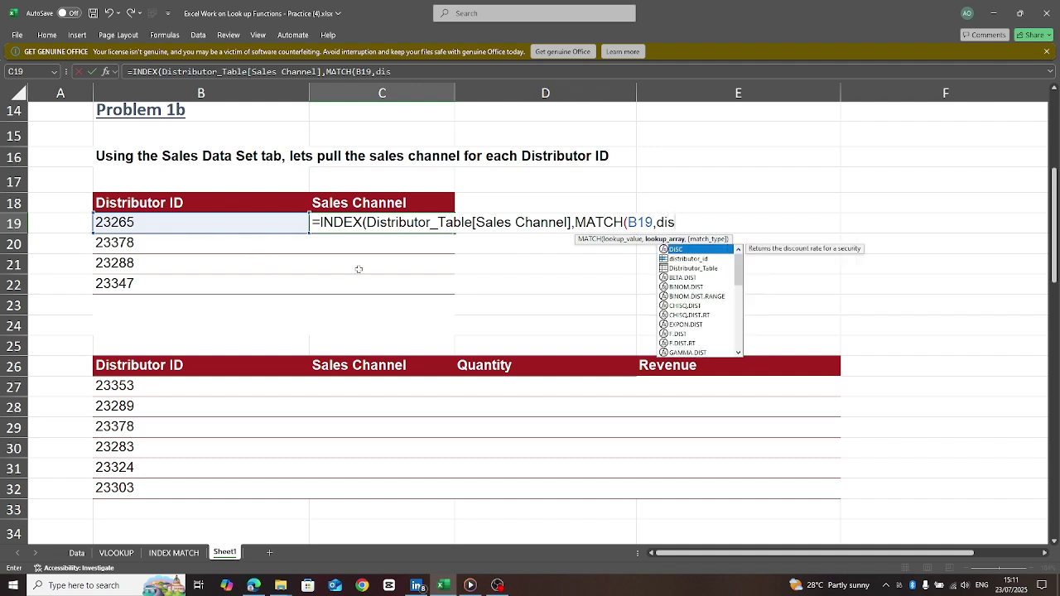
pyautogui.doubleClick(702, 270)
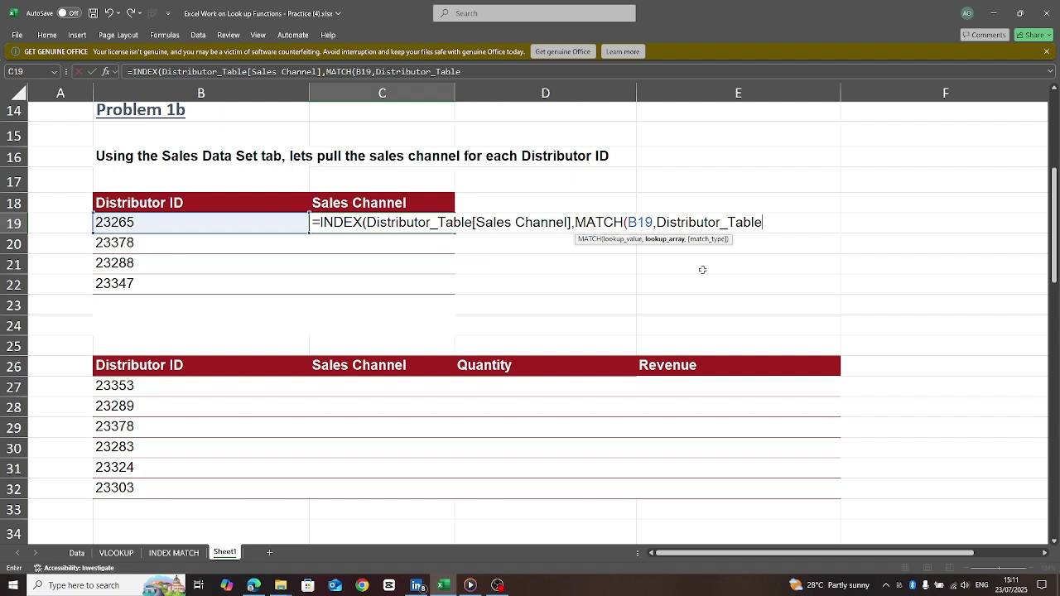
pyautogui.write('[')
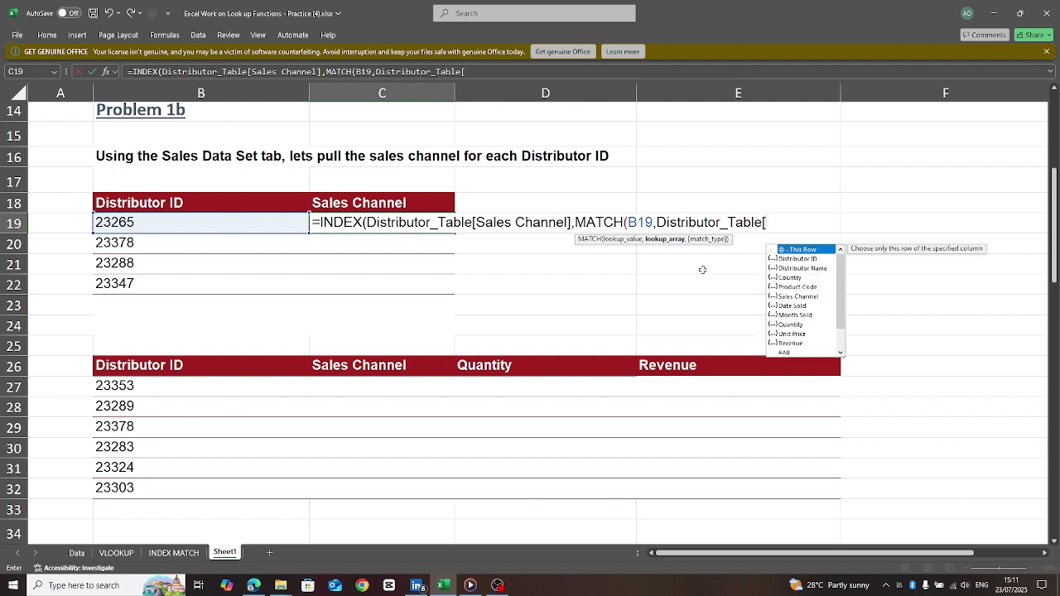
pyautogui.write('dis')
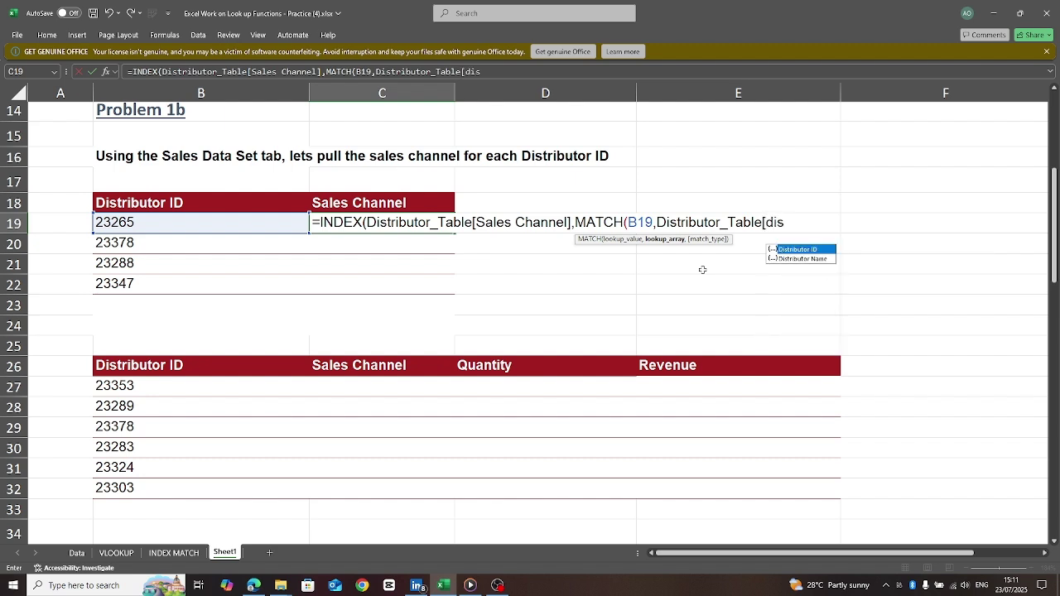
pyautogui.doubleClick(800, 251)
pyautogui.write(']')
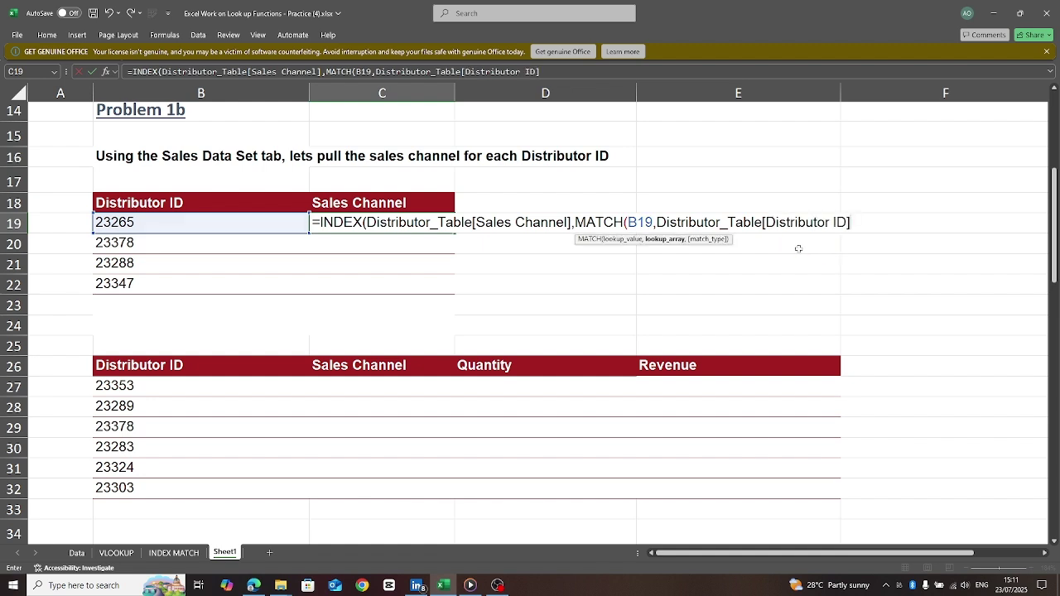
# Set the match type to 0 for an exact match and close both functions in the C19 formula
pyautogui.write(',0')
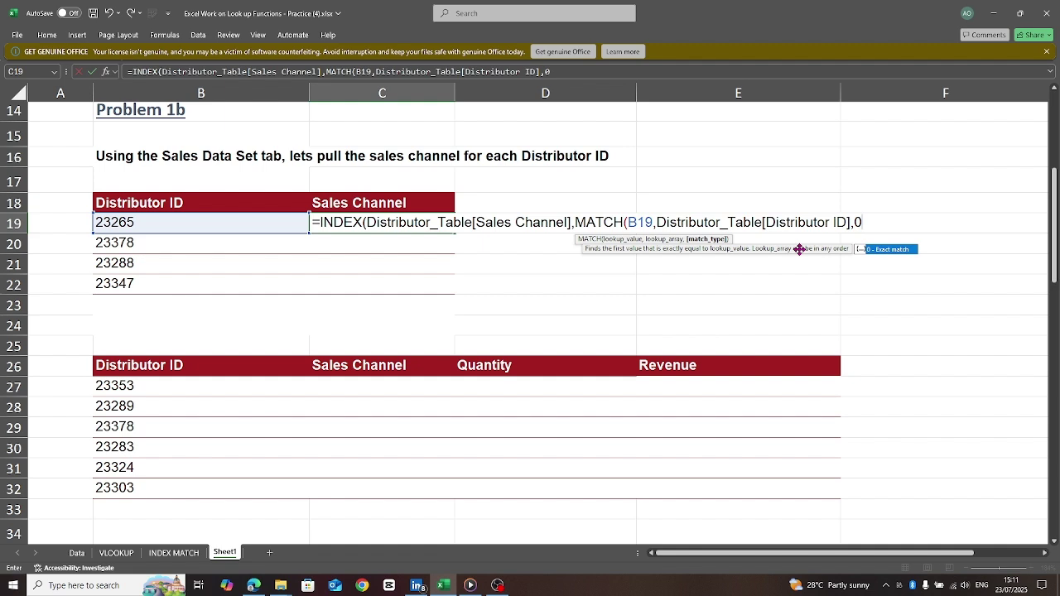
pyautogui.write('00')
pyautogui.press('BackSpace')
pyautogui.press('BackSpace')
pyautogui.write('))')
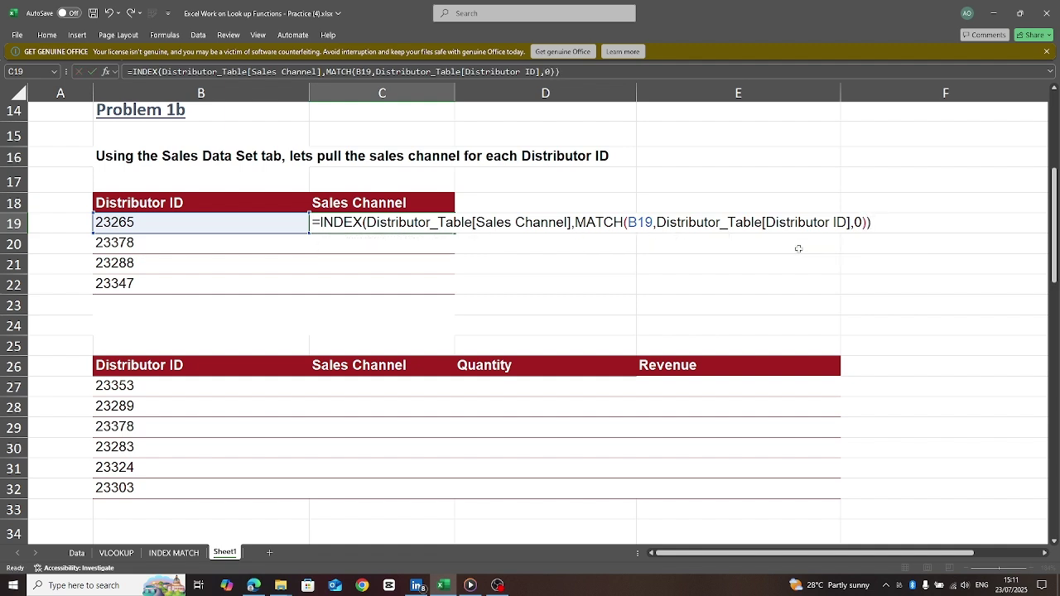
# Commit the C19 formula and start an INDEX formula in C20 that returns from the Sales Channel column of Distributor_Table
pyautogui.press('Return')
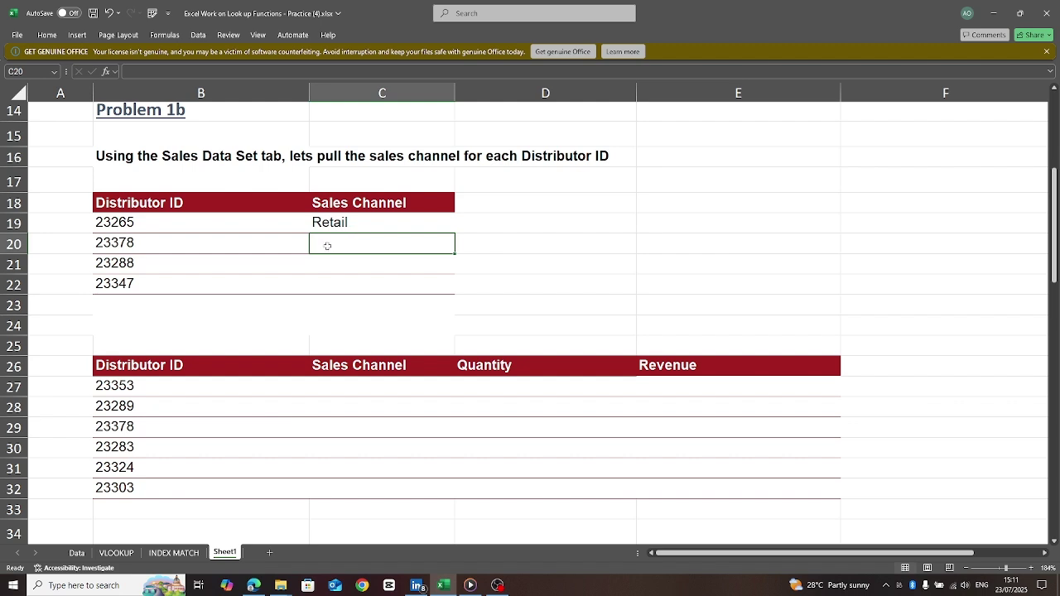
pyautogui.write('=index')
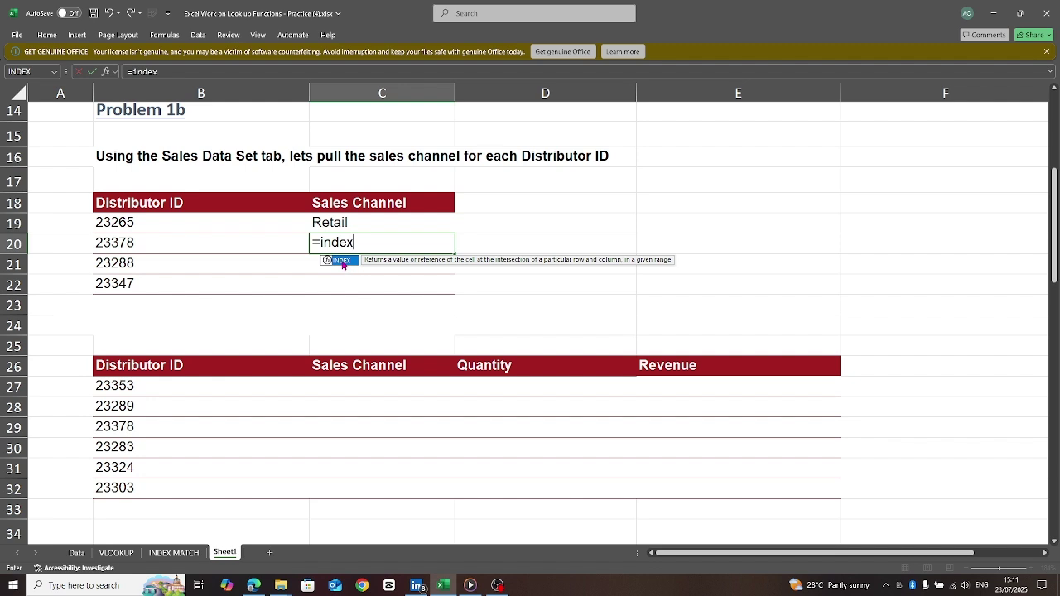
pyautogui.doubleClick(340, 260)
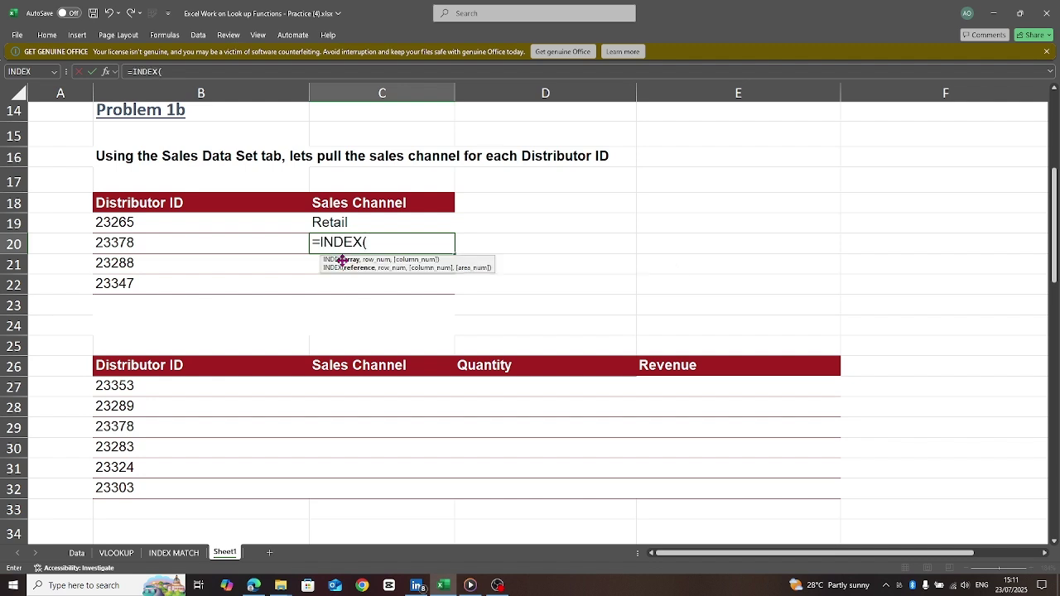
pyautogui.write('dis')
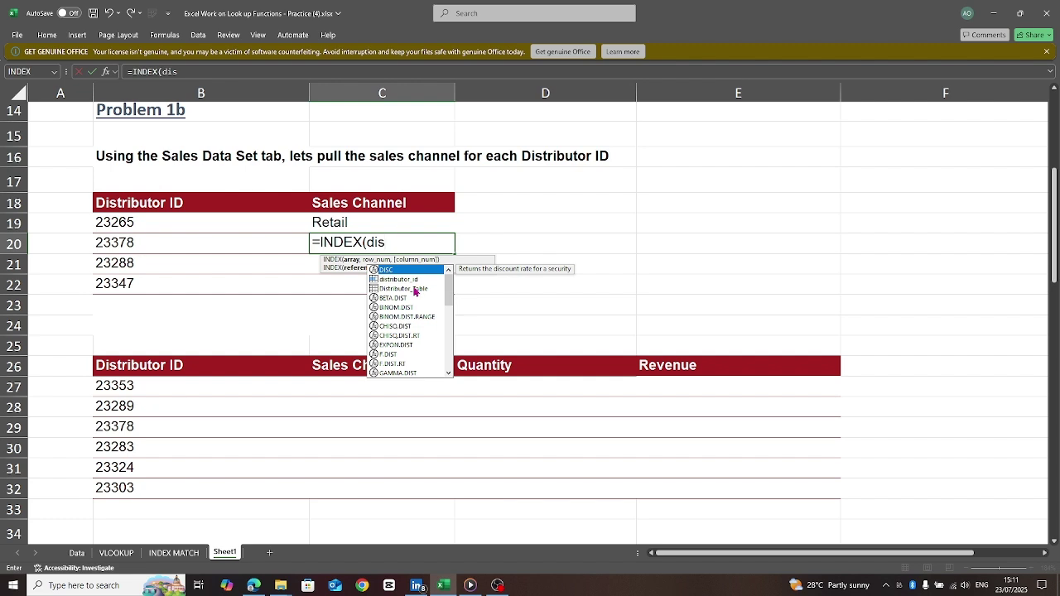
pyautogui.doubleClick(413, 287)
pyautogui.write('[')
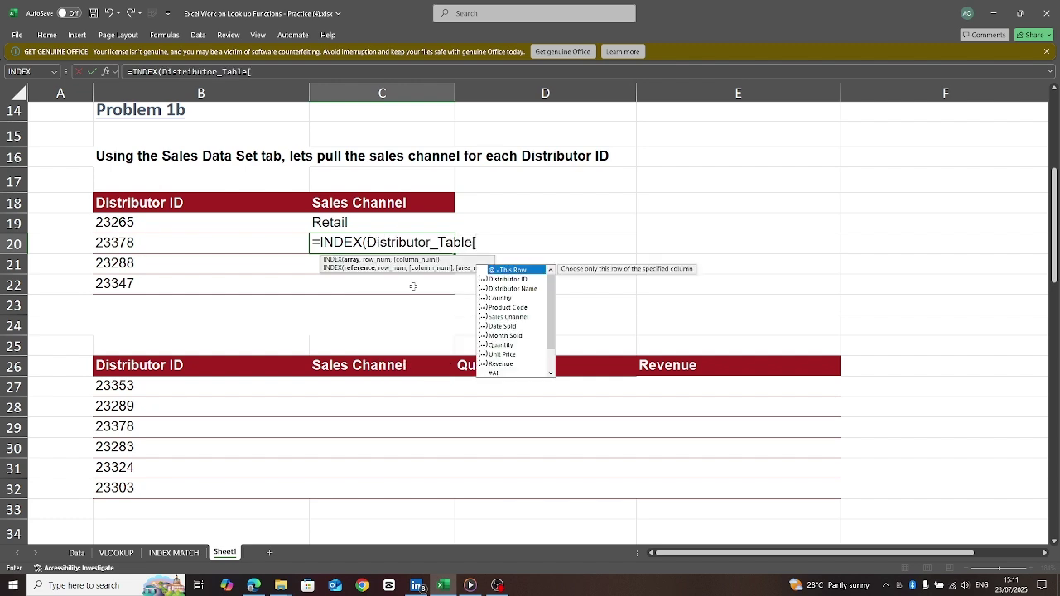
pyautogui.write('sales')
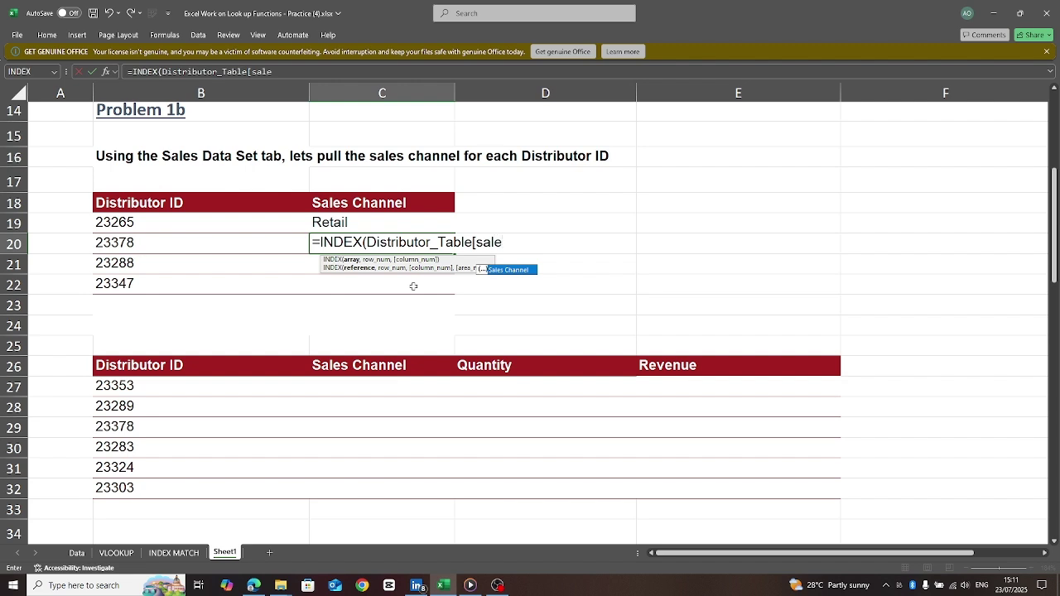
pyautogui.doubleClick(502, 270)
pyautogui.write('],')
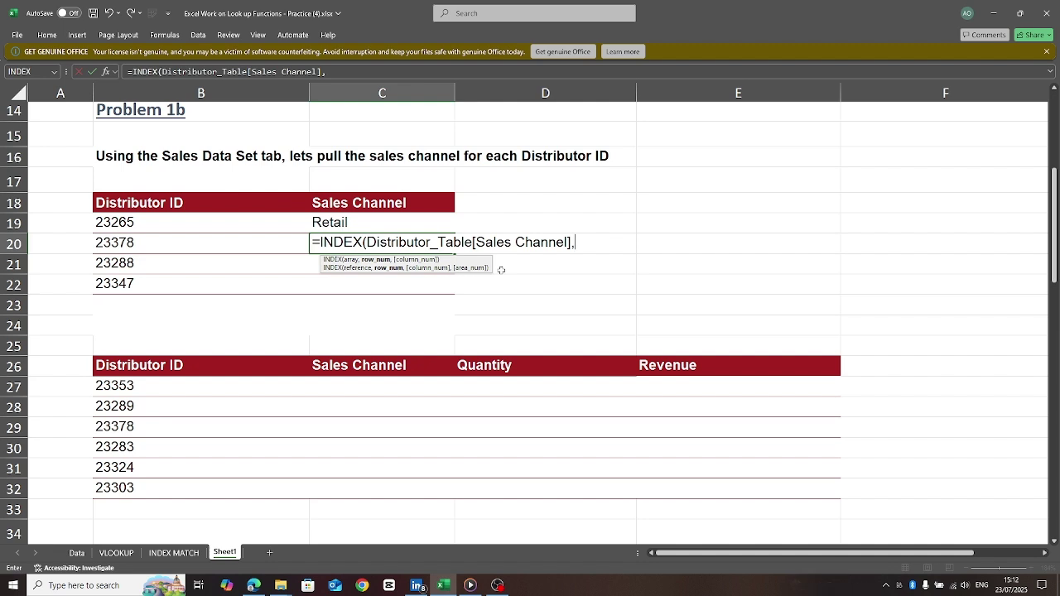
# Nest a MATCH function as the row argument in C20, looking up B20 in the Distributor ID column of Distributor_Table
pyautogui.write('match')
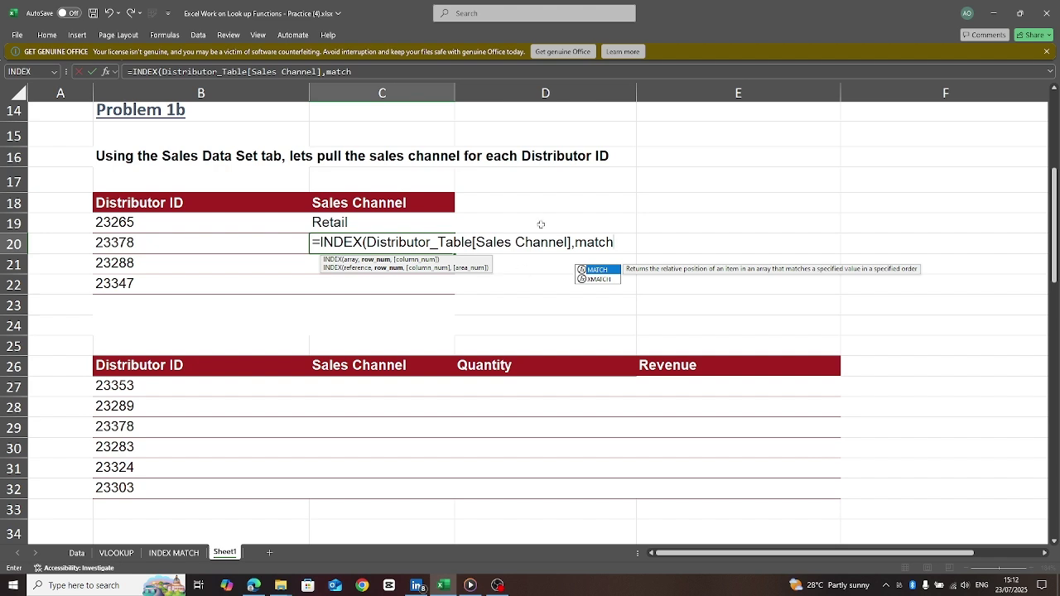
pyautogui.doubleClick(598, 271)
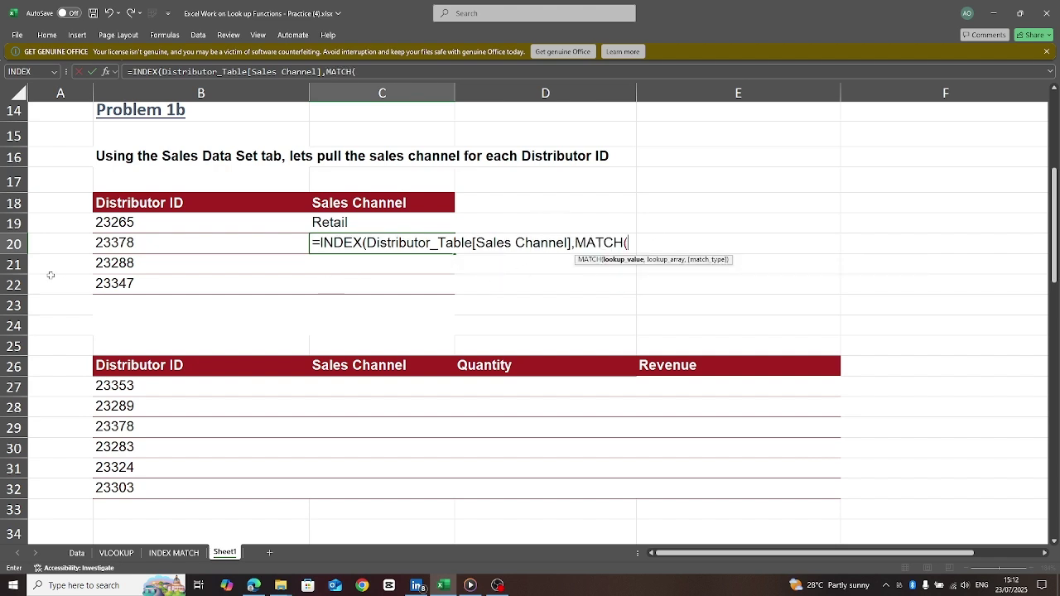
pyautogui.click(139, 246)
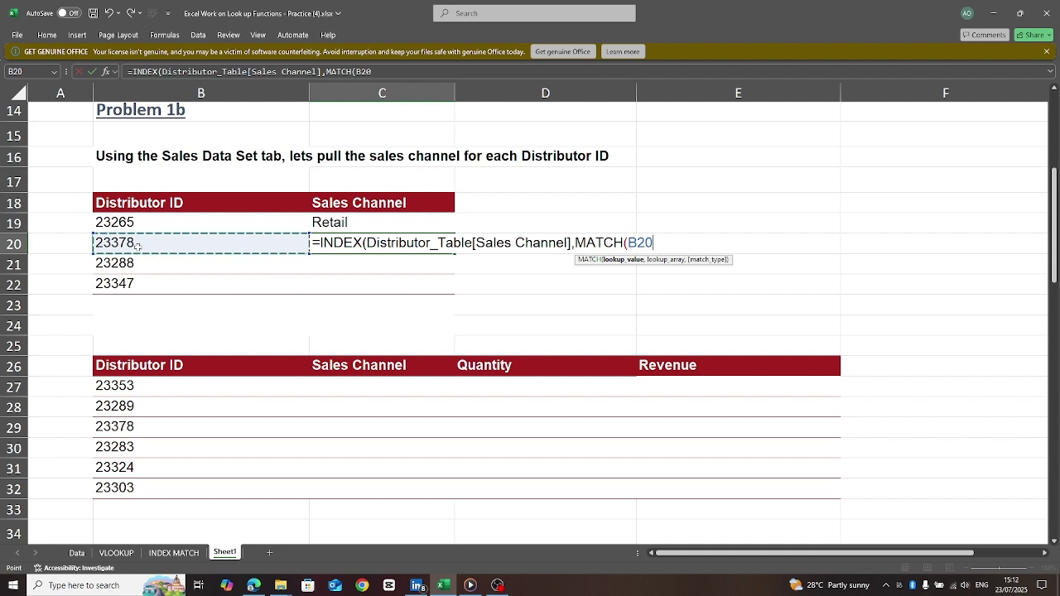
pyautogui.write(',')
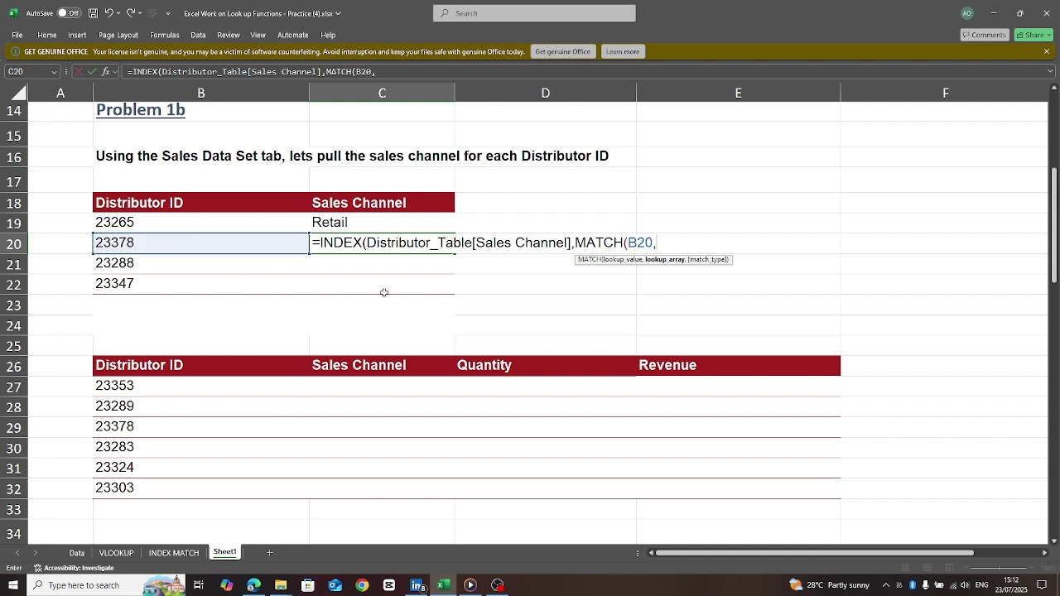
pyautogui.write('dist')
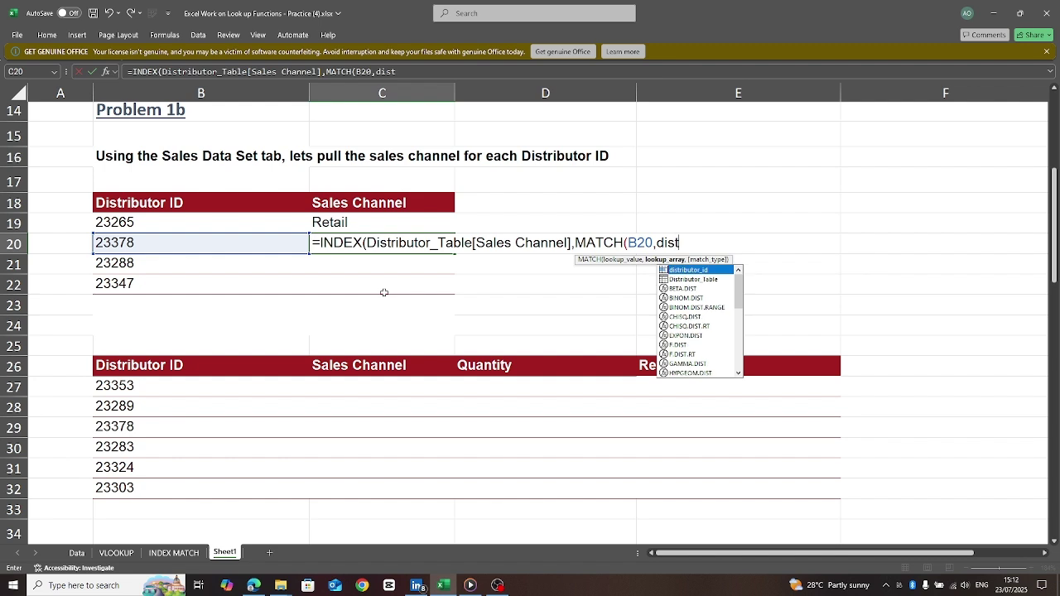
pyautogui.doubleClick(691, 279)
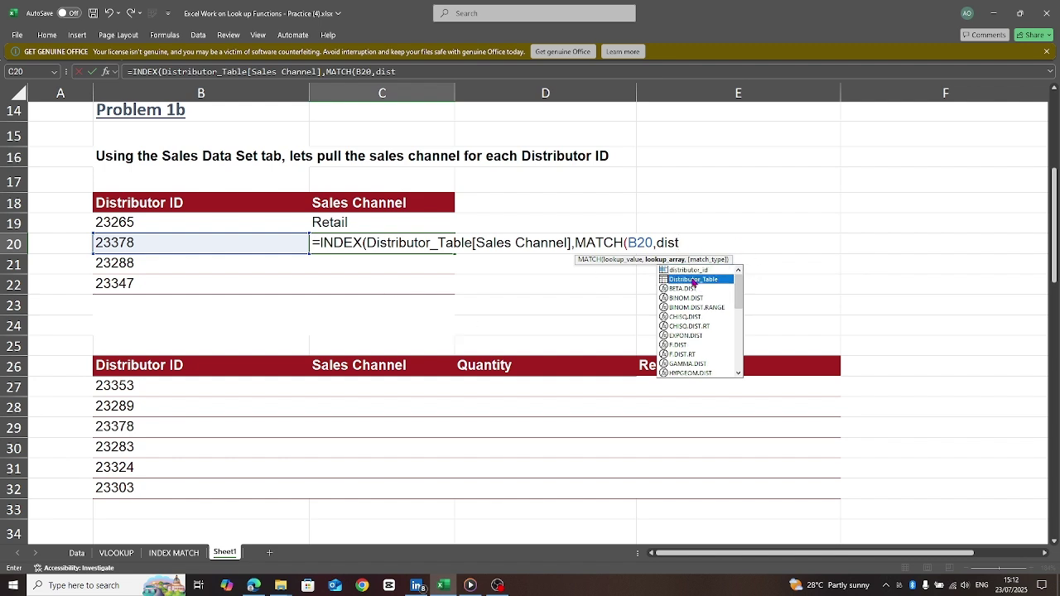
pyautogui.write('[')
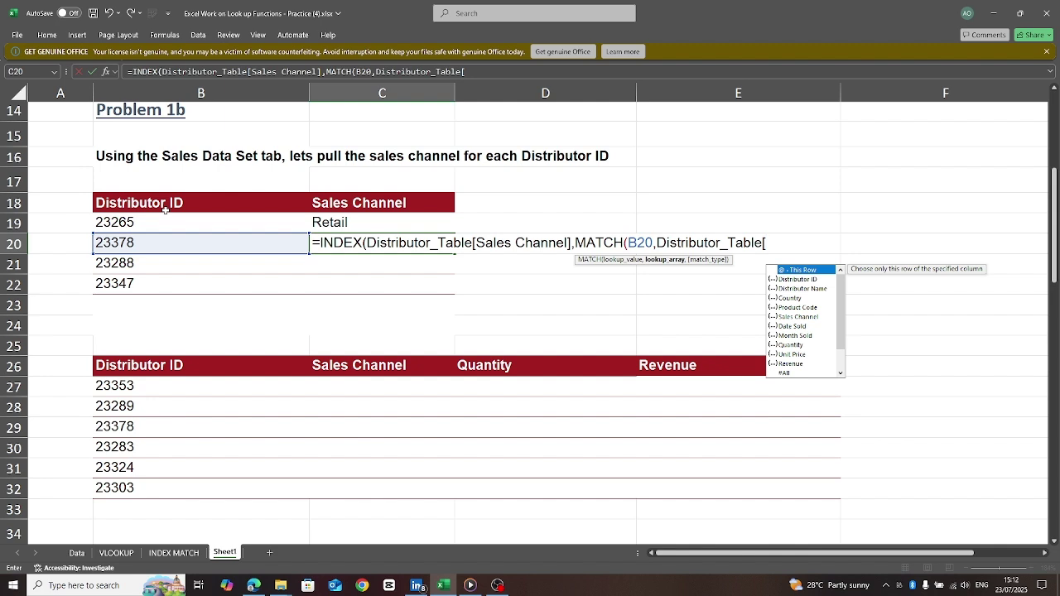
pyautogui.write('d')
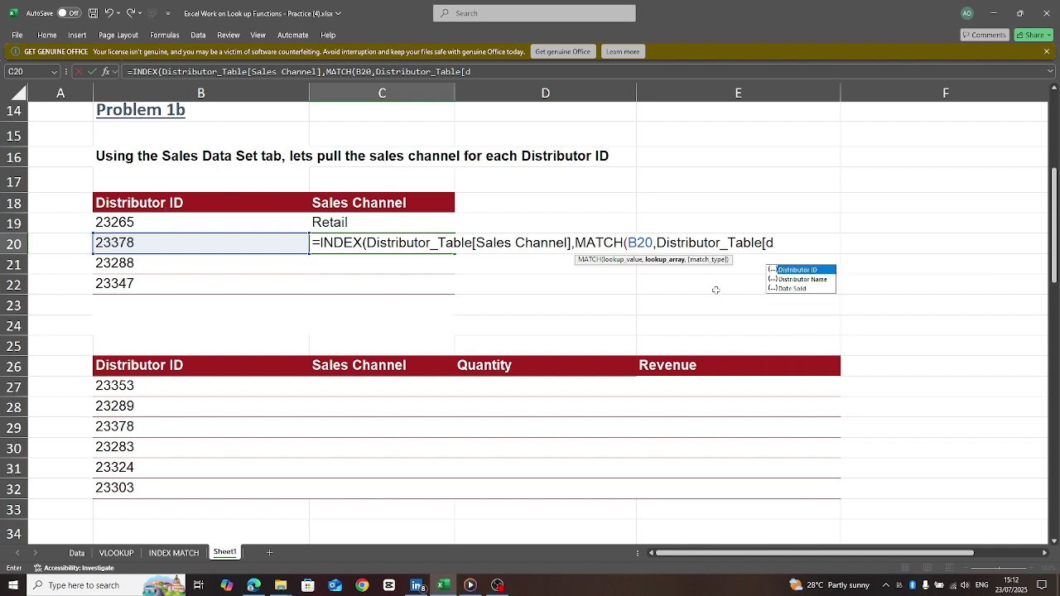
pyautogui.write('is')
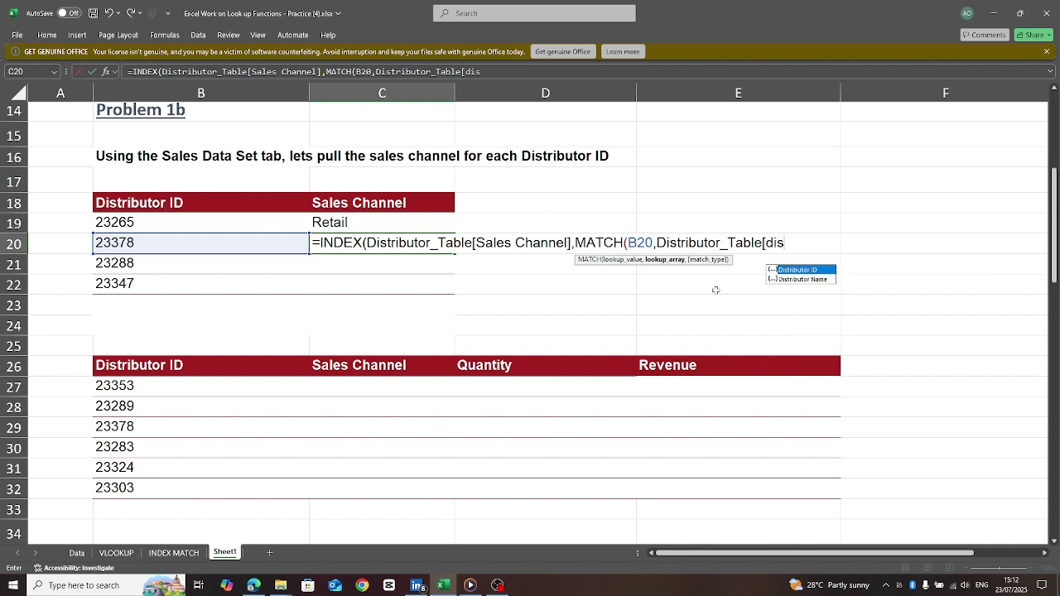
pyautogui.doubleClick(793, 270)
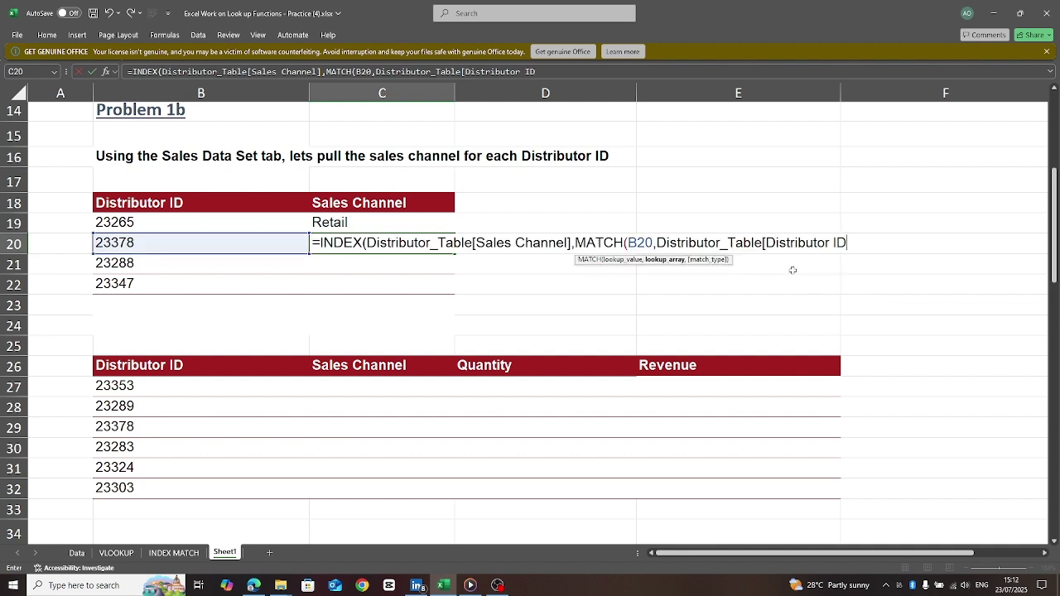
# Set the match type to false for an exact match, close both functions and commit the formula in C20
pyautogui.write('],')
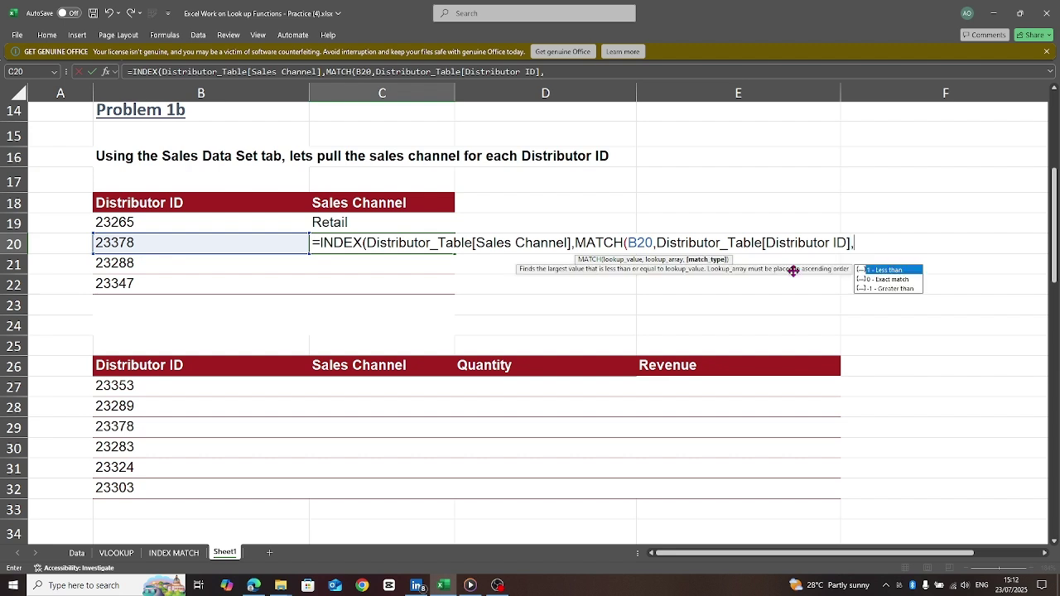
pyautogui.write('false))')
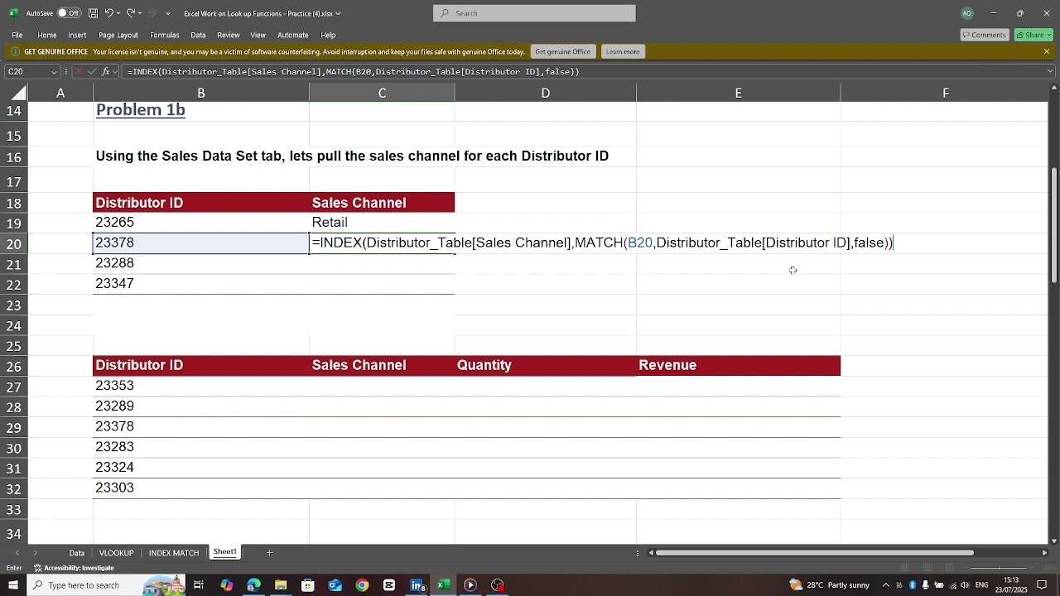
pyautogui.press('Return')
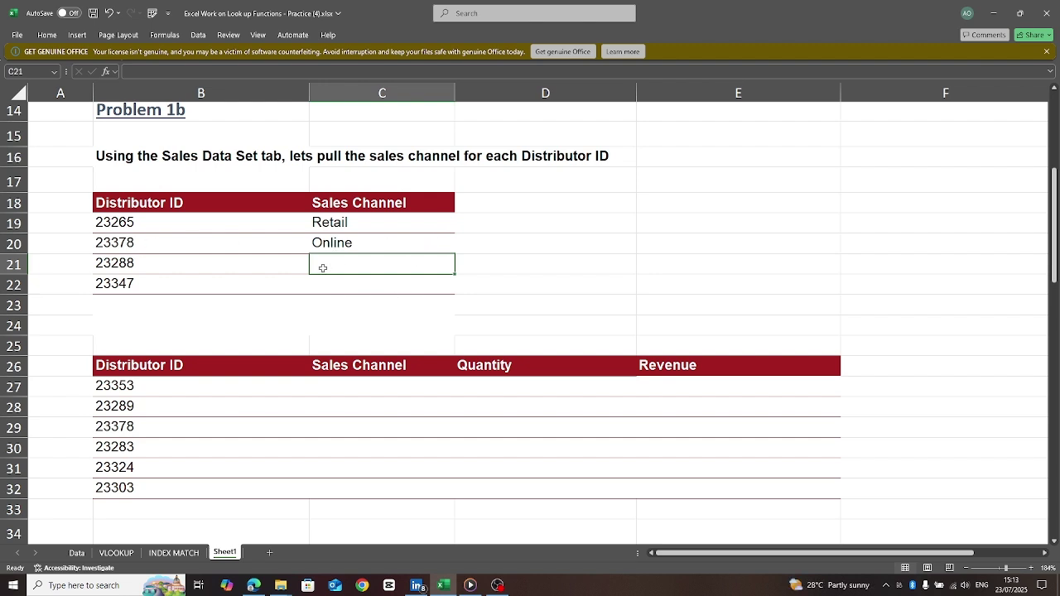
# In C21, start an INDEX formula that returns from the Sales Channel column of Distributor_Table
pyautogui.write('=')
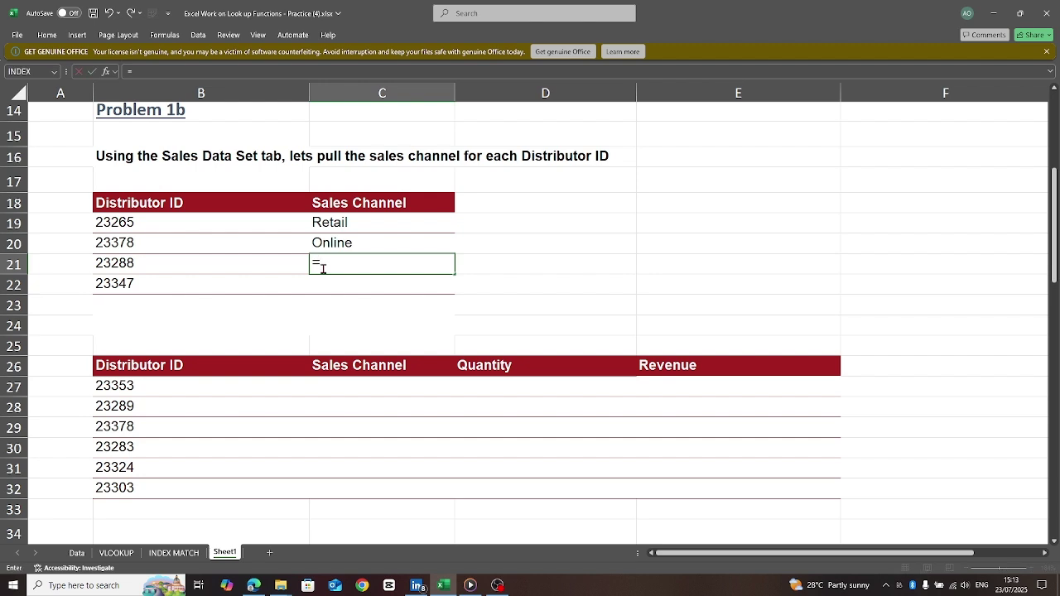
pyautogui.write('index')
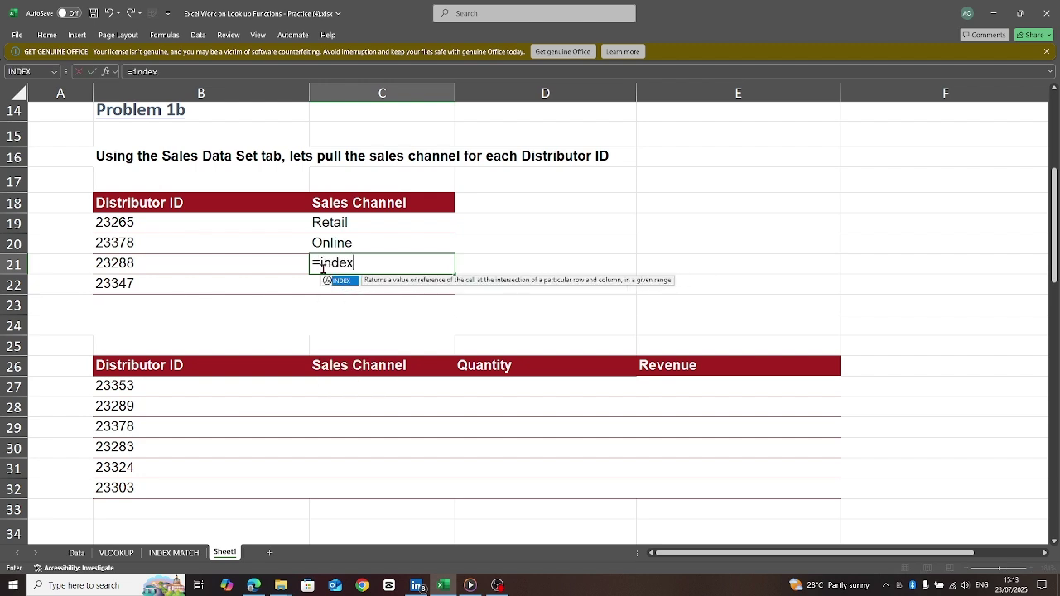
pyautogui.press('Tab')
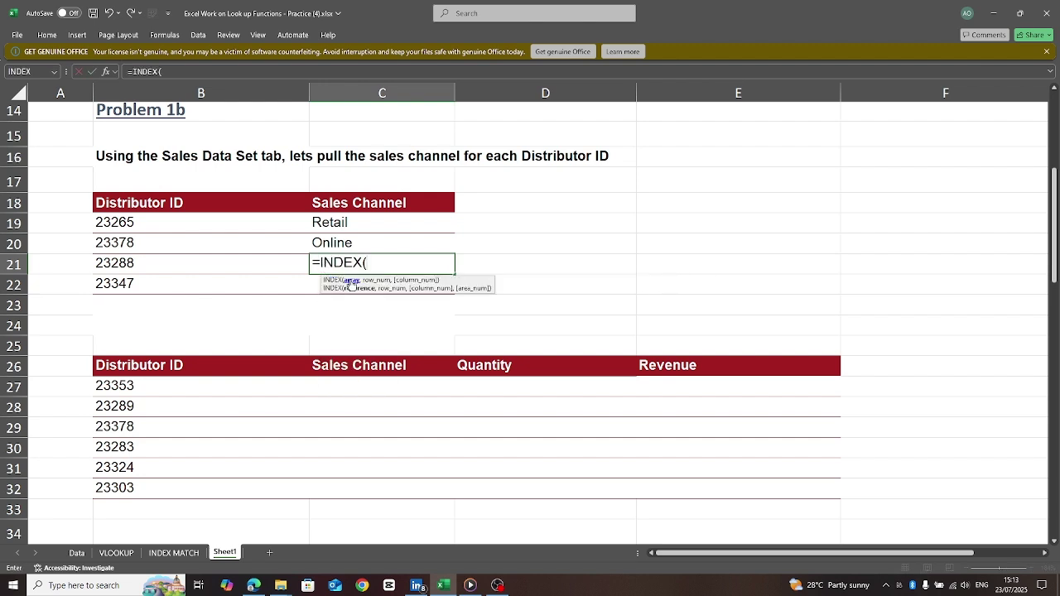
pyautogui.write('dis')
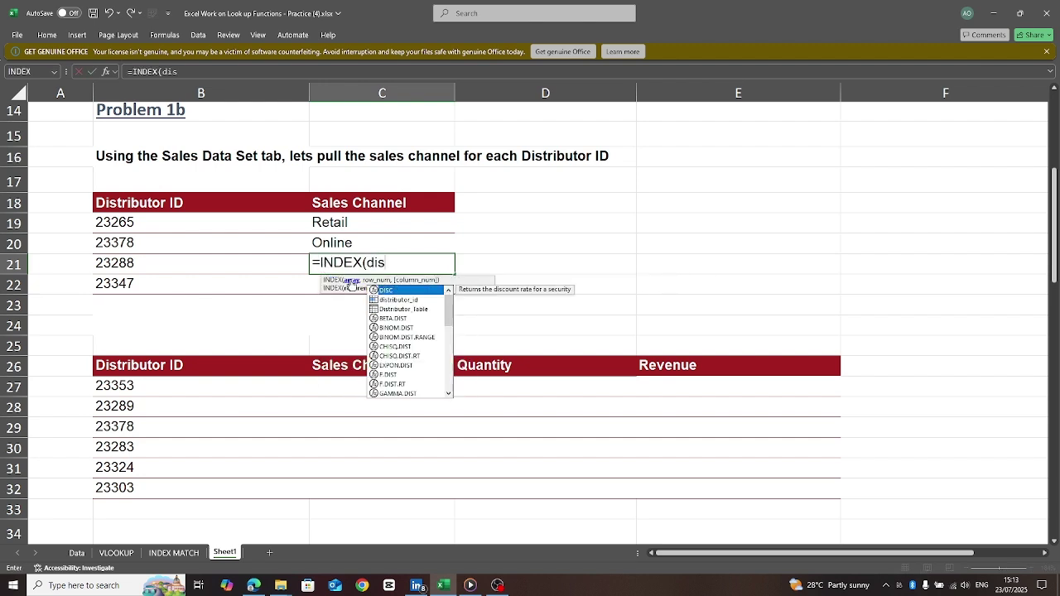
pyautogui.doubleClick(412, 310)
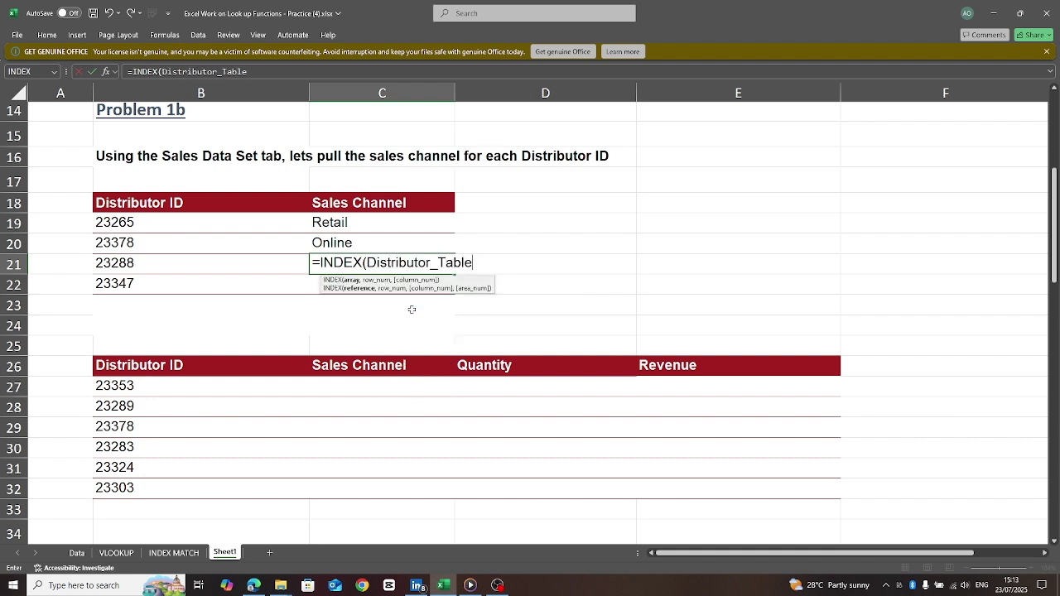
pyautogui.write('[')
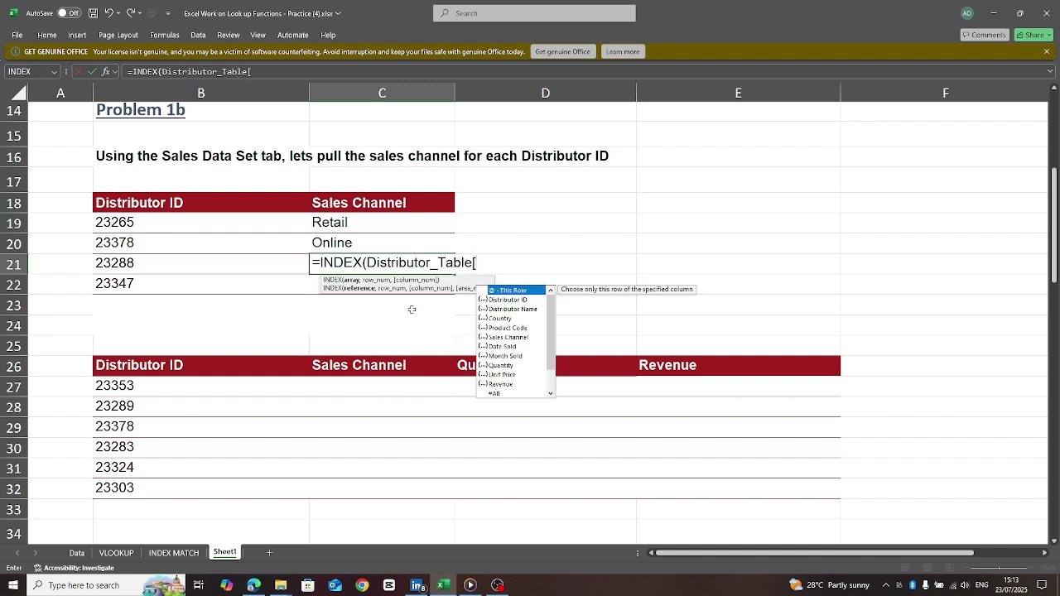
pyautogui.write('sal')
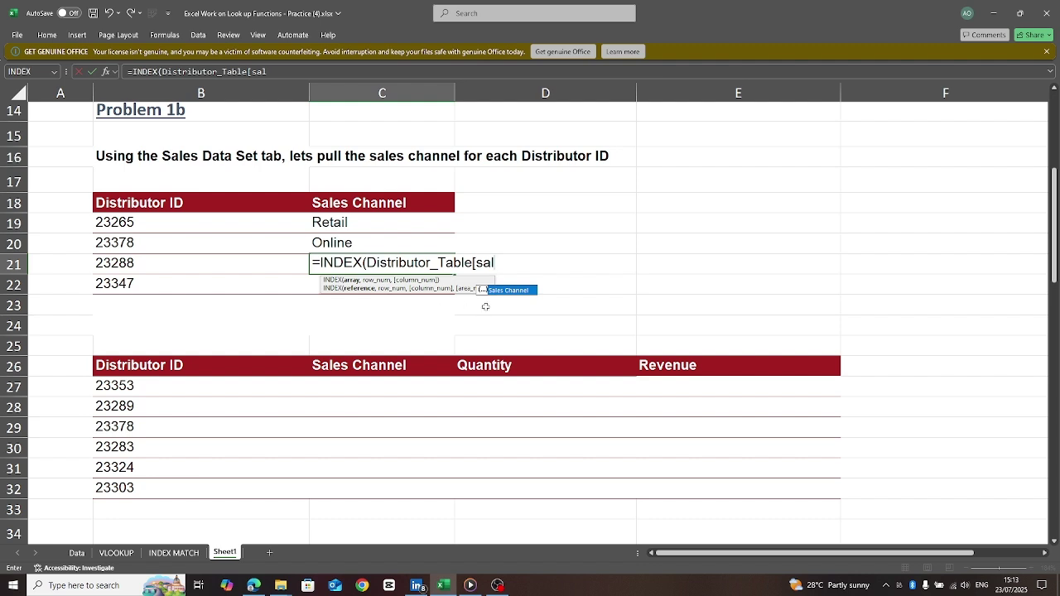
pyautogui.doubleClick(503, 290)
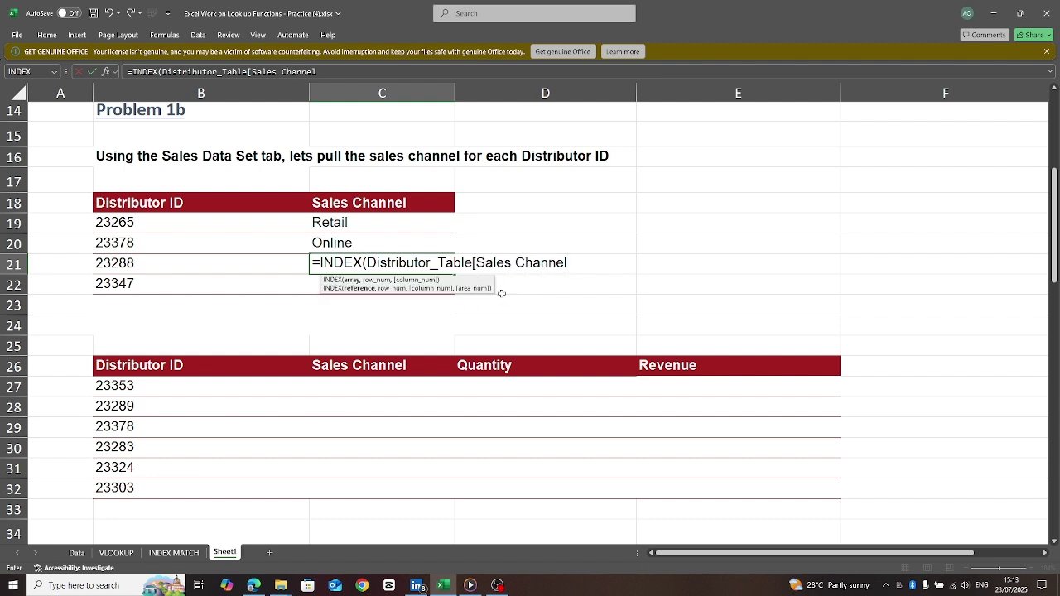
# Nest a MATCH function as the row argument in C21, looking up B21 in the Distributor ID column of Distributor_Table
pyautogui.write('],mat')
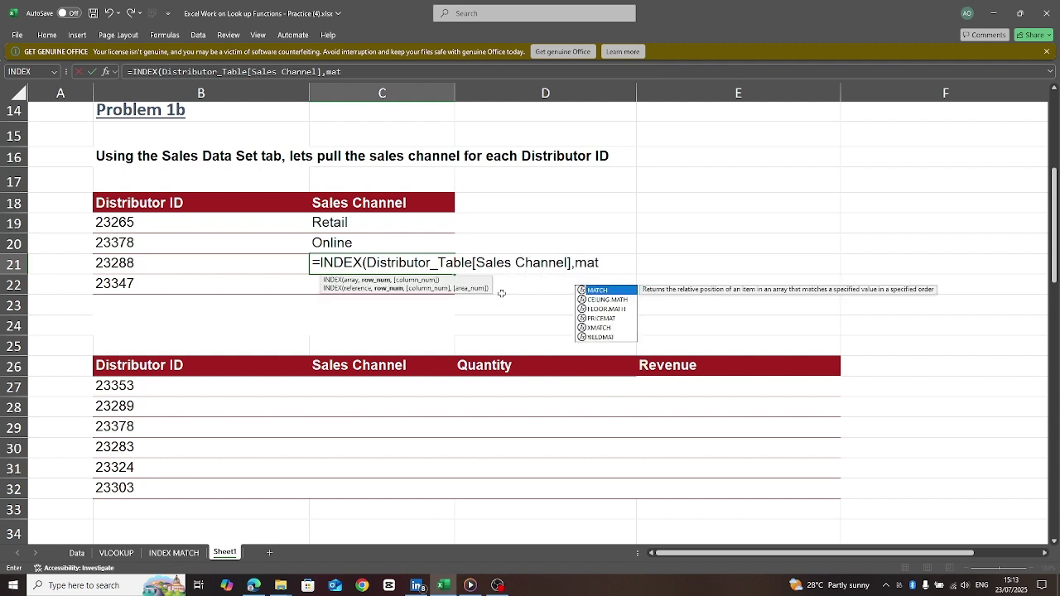
pyautogui.write('c')
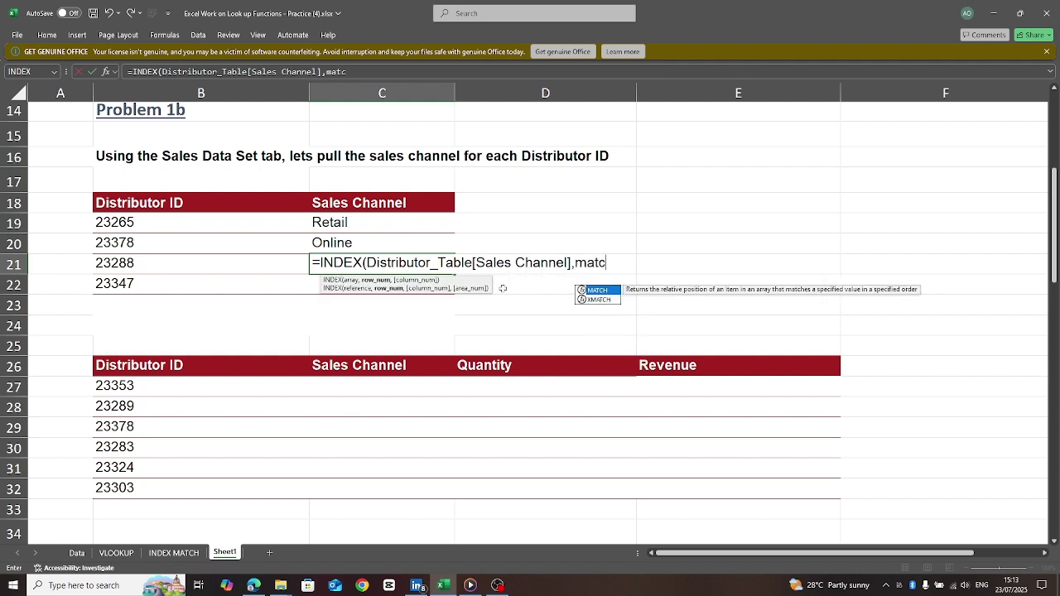
pyautogui.doubleClick(598, 291)
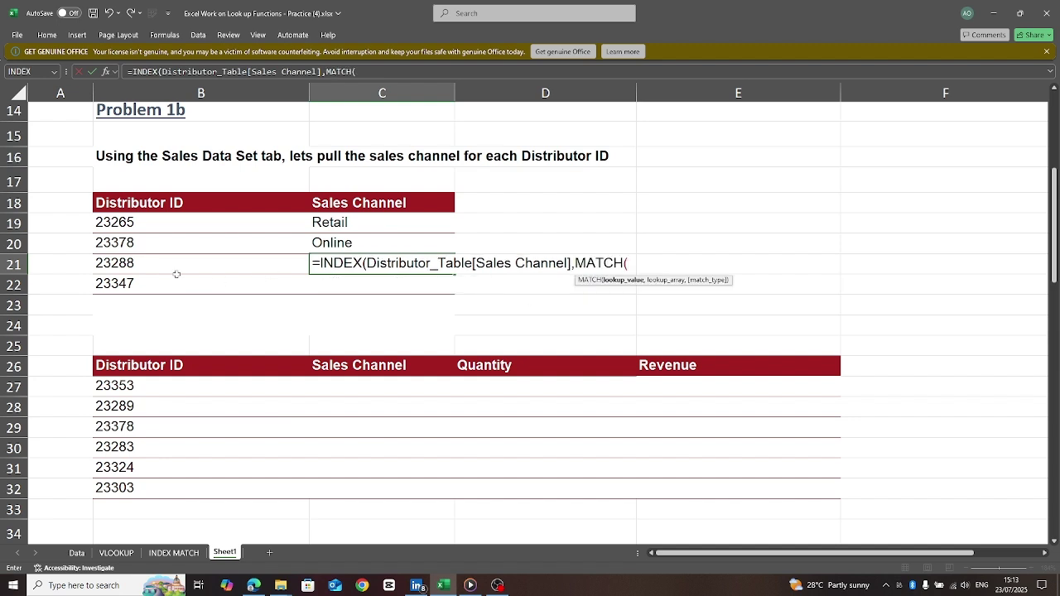
pyautogui.click(134, 264)
pyautogui.write(',')
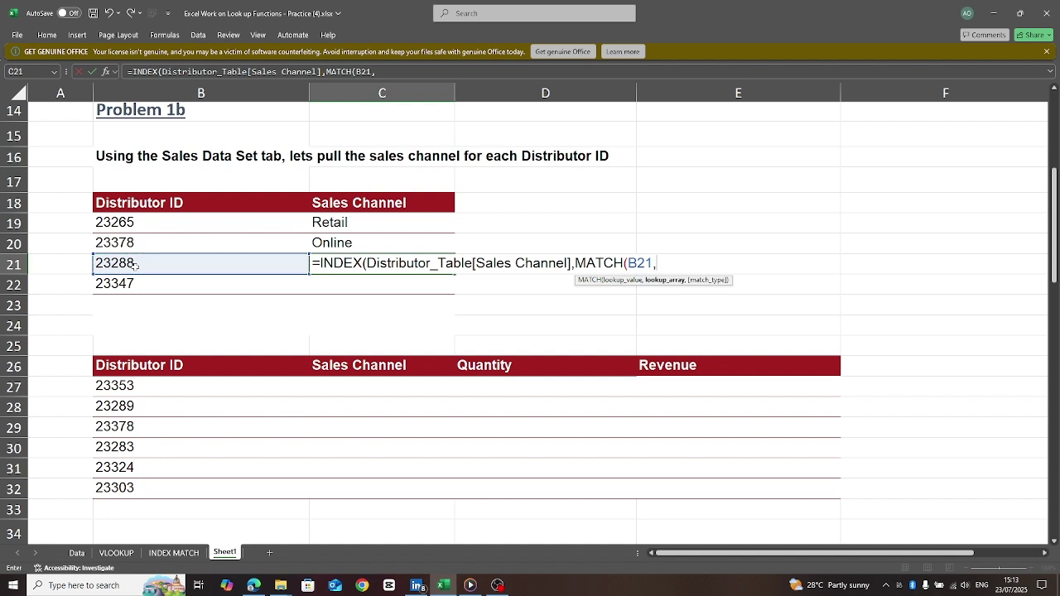
pyautogui.write('dis')
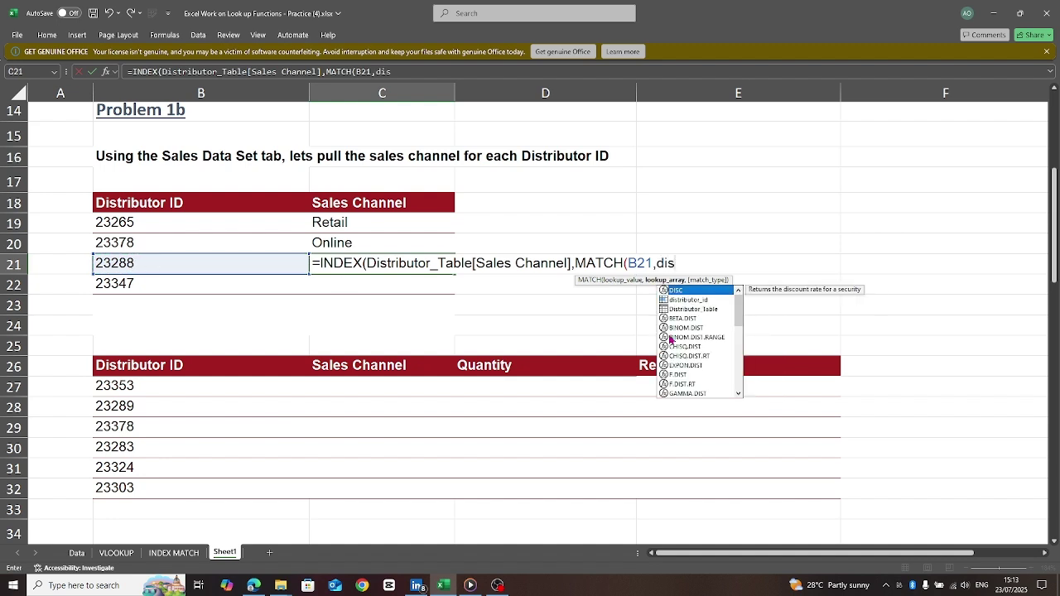
pyautogui.doubleClick(708, 310)
pyautogui.write('[')
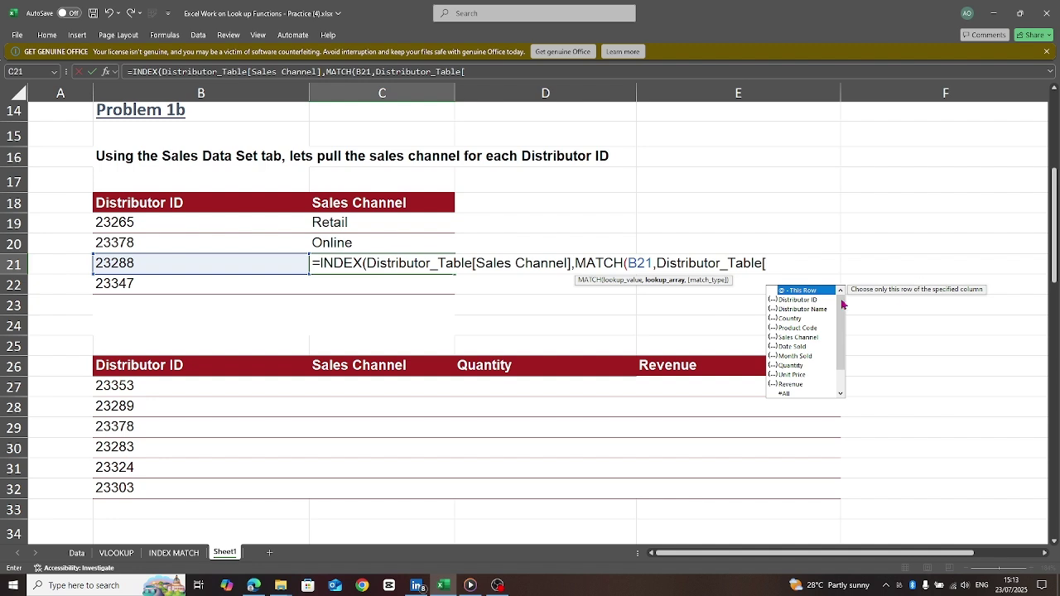
pyautogui.doubleClick(800, 300)
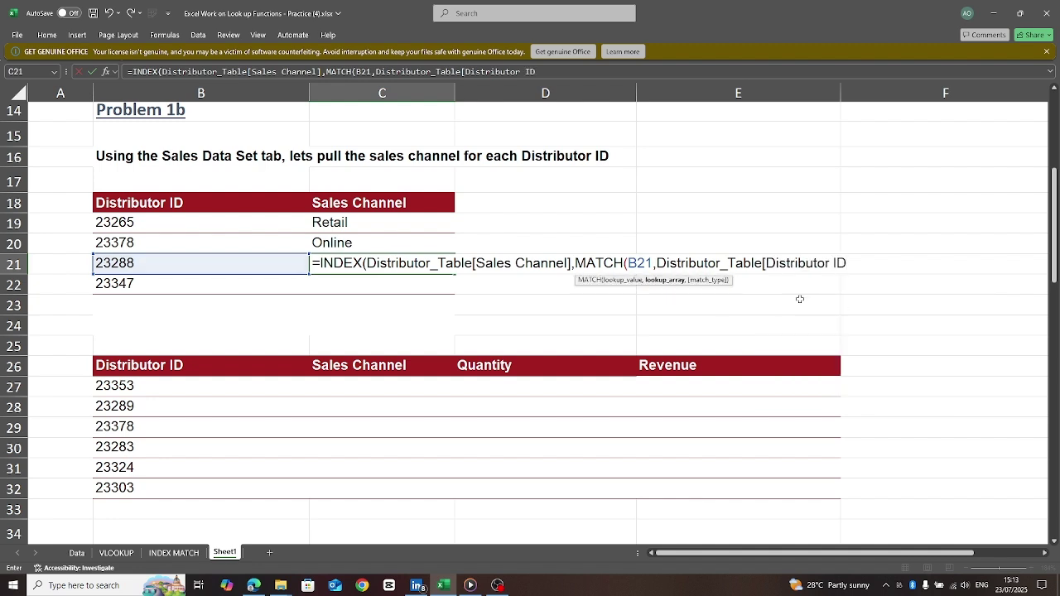
# Complete the C21 formula with match type 0 for an exact match and fill it down to C22
pyautogui.write('],0')
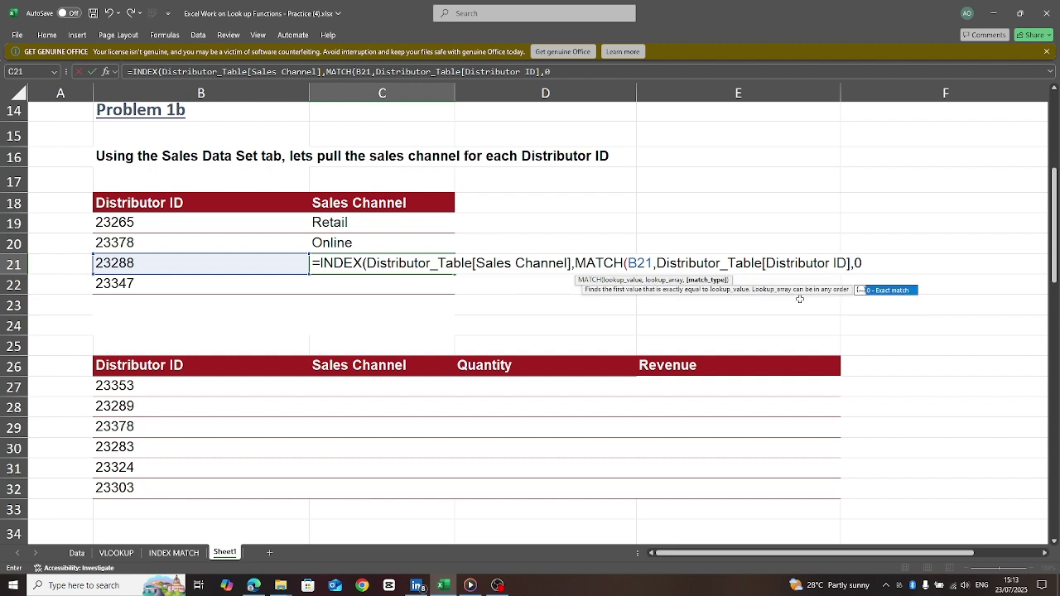
pyautogui.write('))')
pyautogui.press('Return')
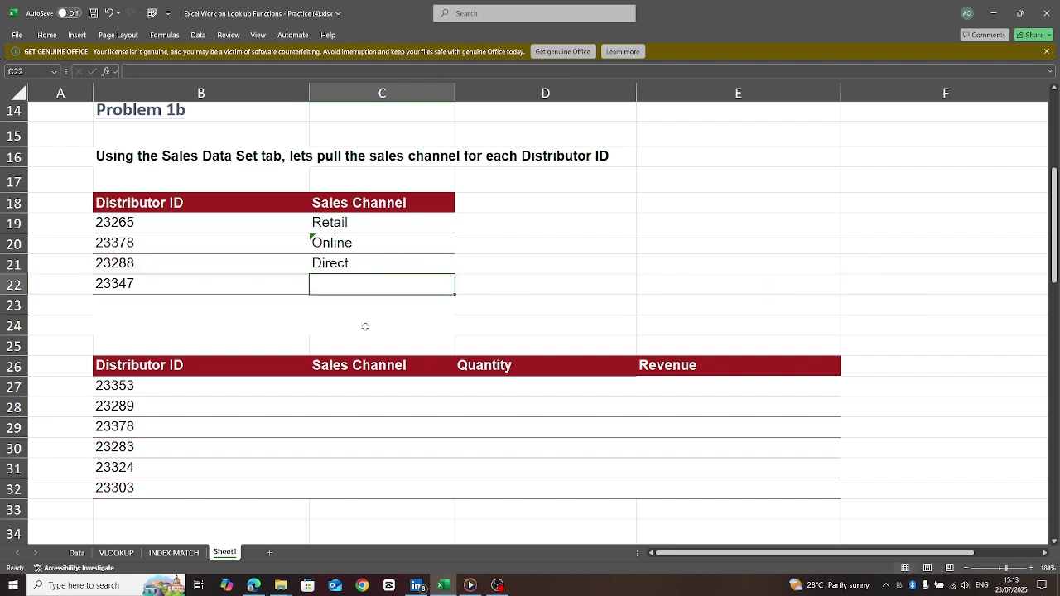
pyautogui.click(412, 266)
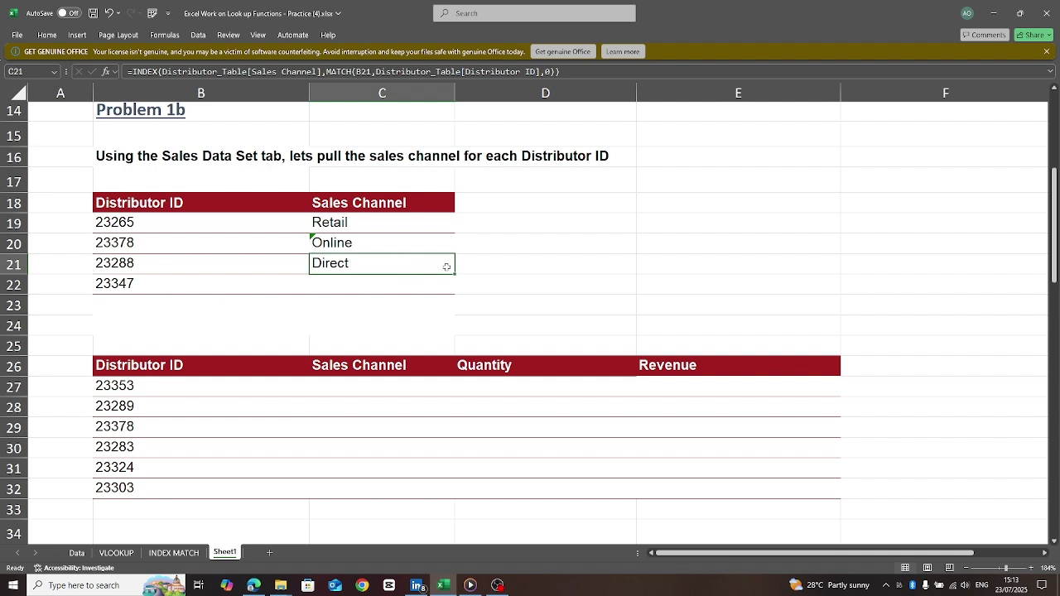
pyautogui.moveTo(455, 274); pyautogui.dragTo(453, 295)
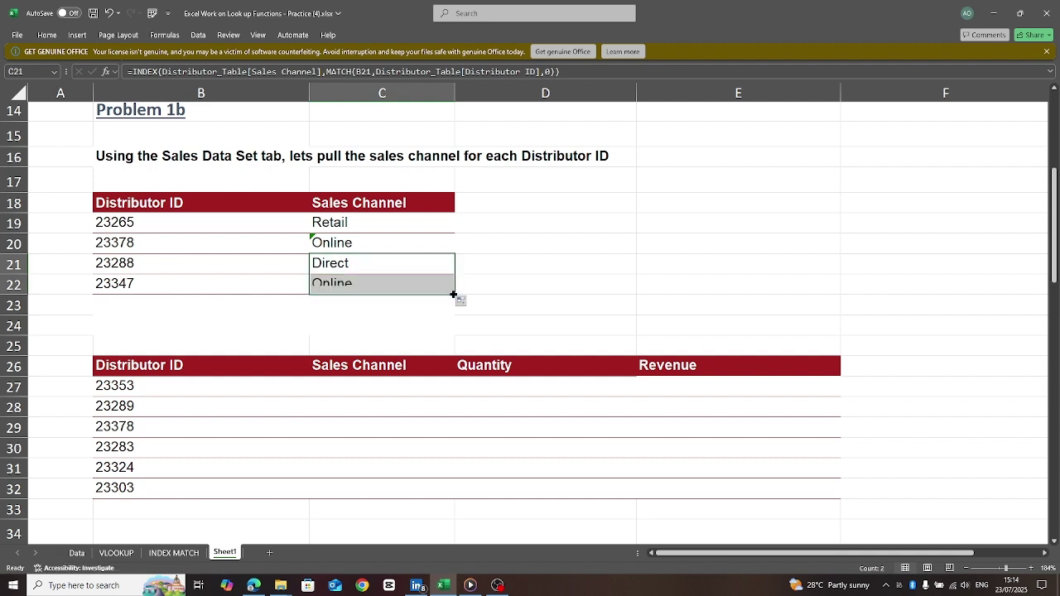
# In C27 of the lower table, start an INDEX formula that returns from the Sales Channel column of Distributor_Table
pyautogui.click(331, 395)
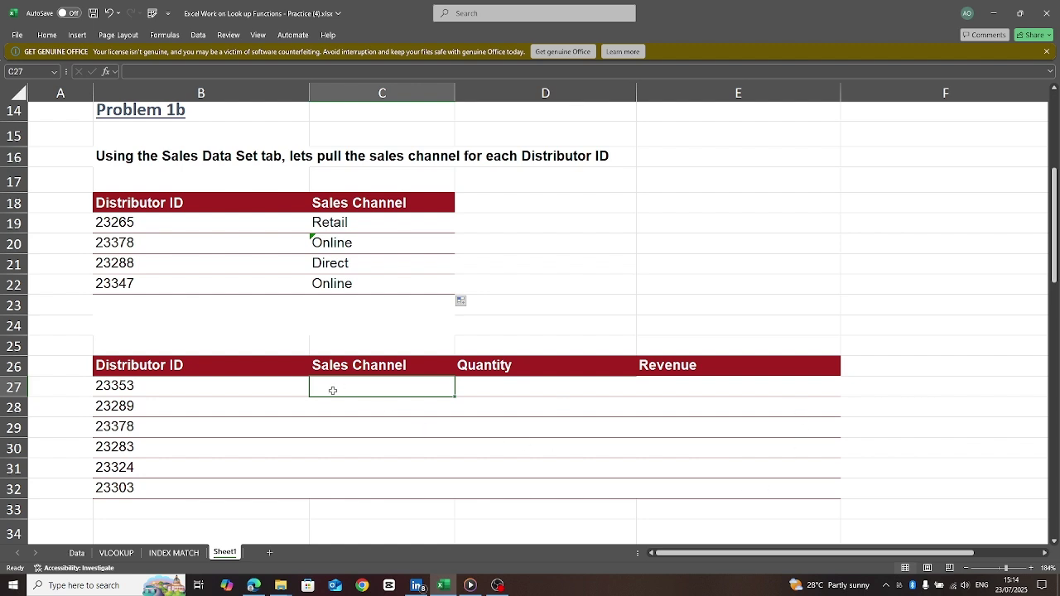
pyautogui.write('=ind')
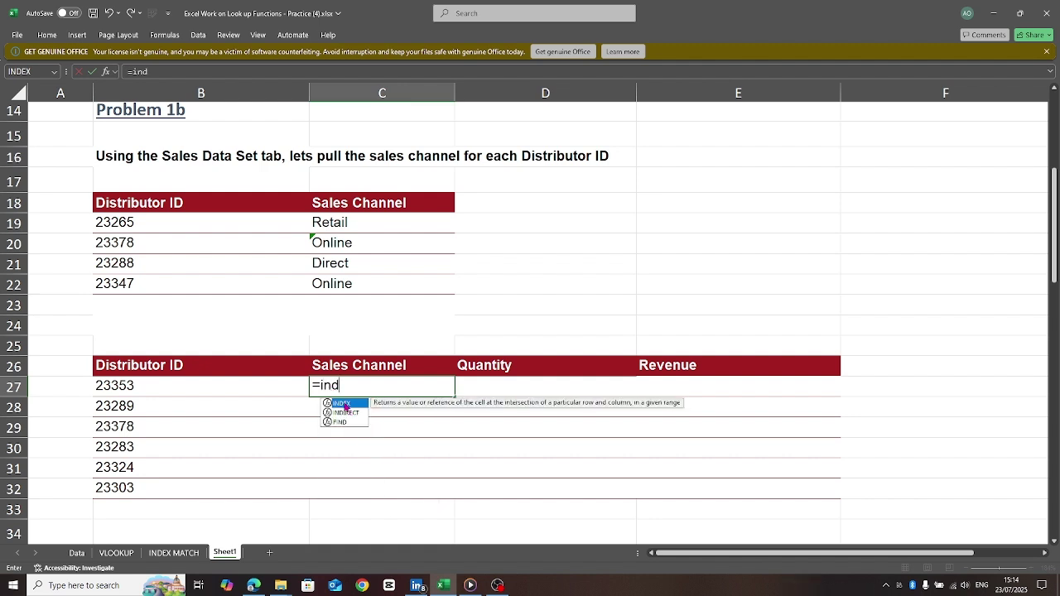
pyautogui.doubleClick(346, 405)
pyautogui.write('dis')
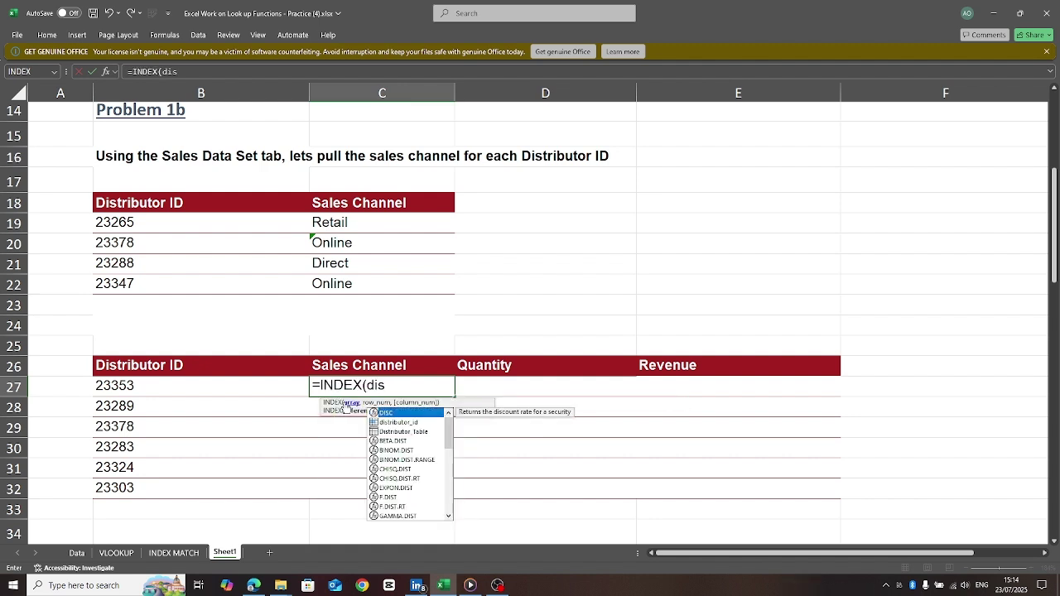
pyautogui.doubleClick(405, 433)
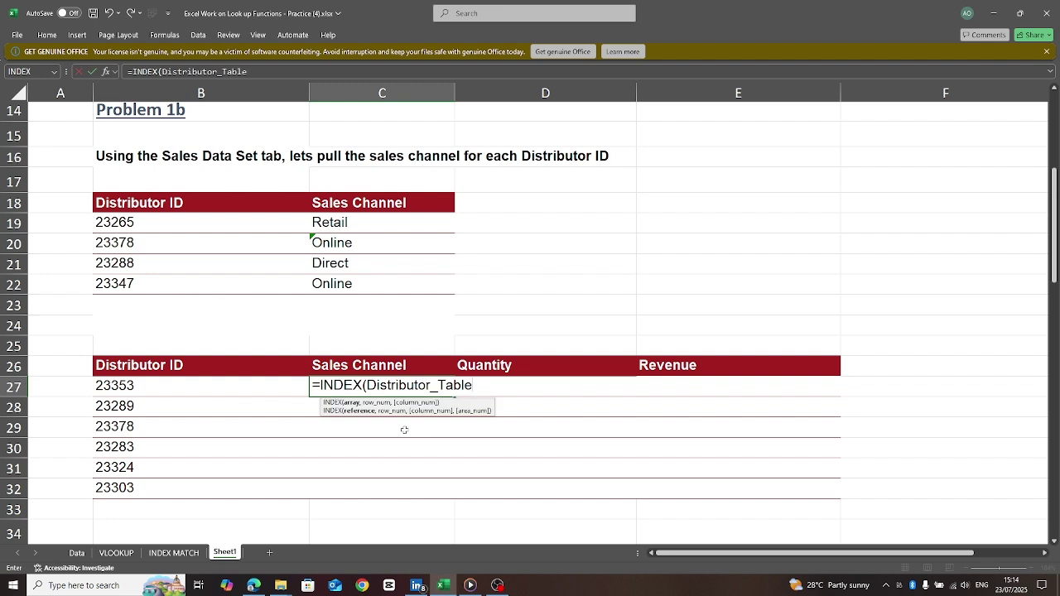
pyautogui.write('[sale')
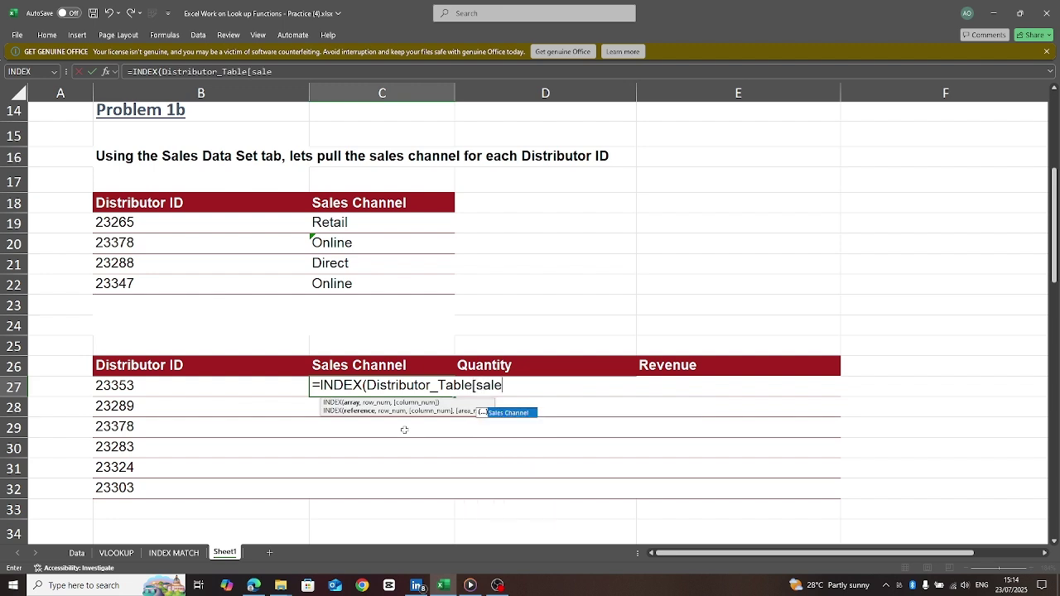
pyautogui.doubleClick(513, 413)
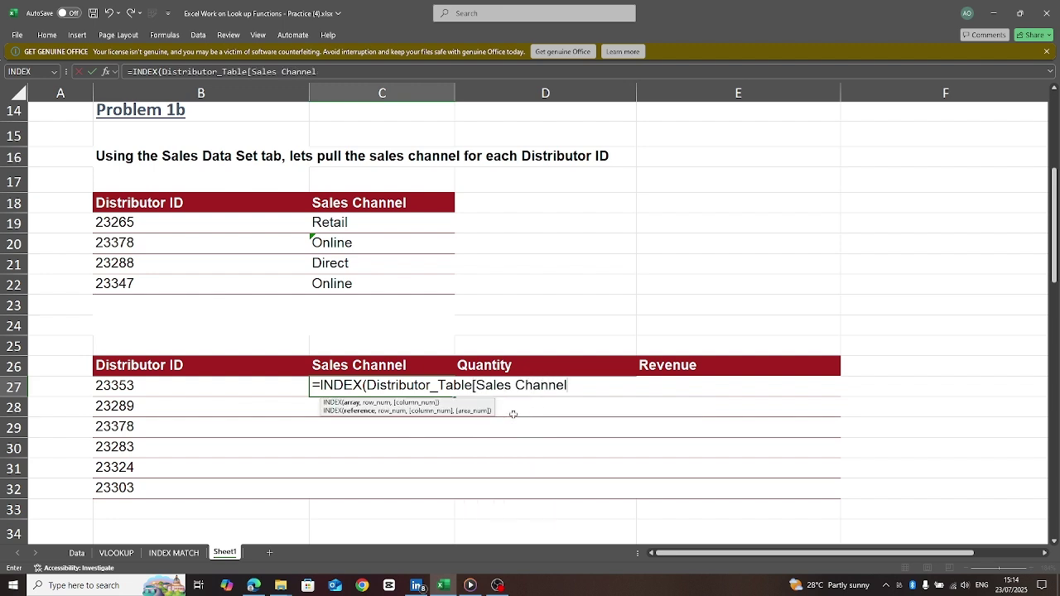
# Nest a MATCH function as the row argument in C27, looking up B27 in the Distributor ID column of Distributor_Table
pyautogui.write('],match')
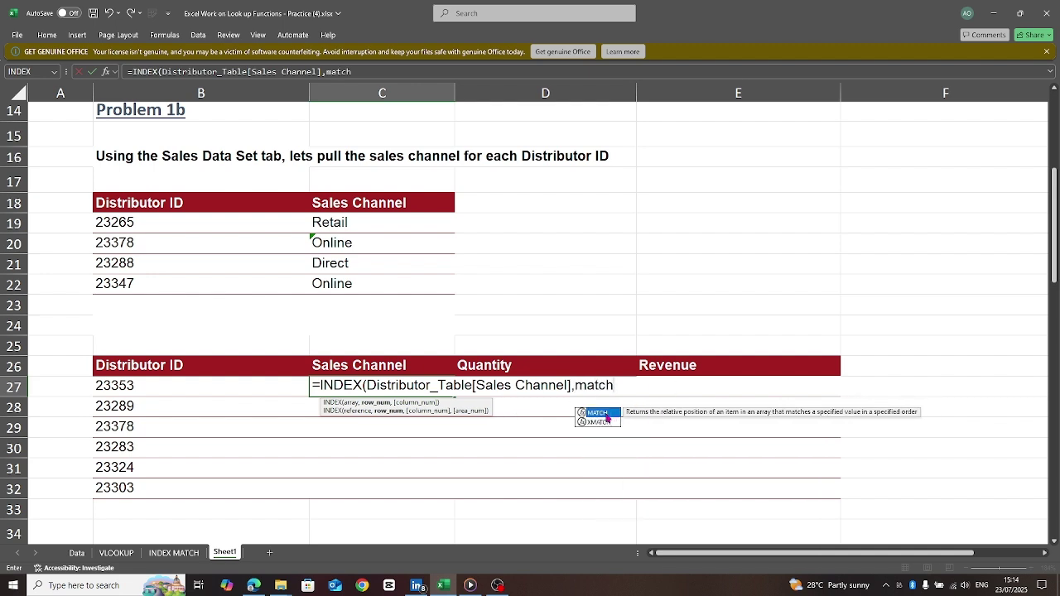
pyautogui.doubleClick(597, 412)
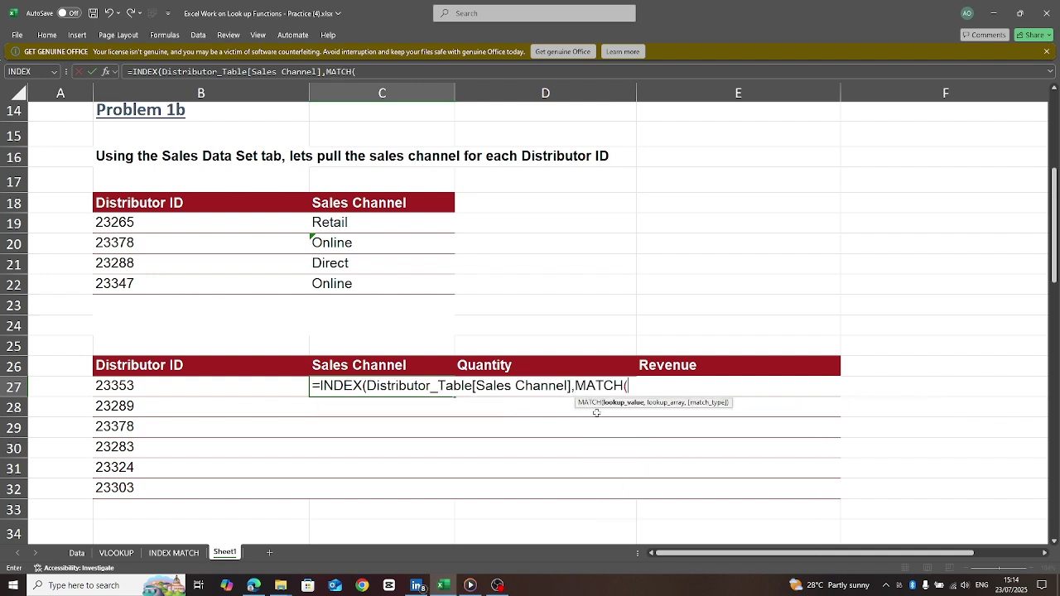
pyautogui.click(140, 388)
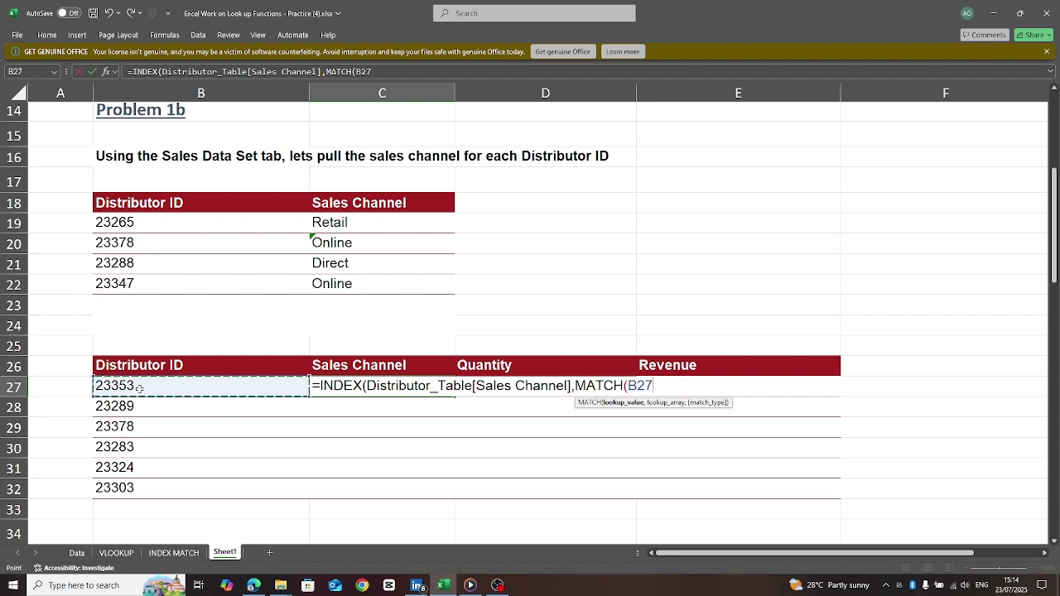
pyautogui.write(',')
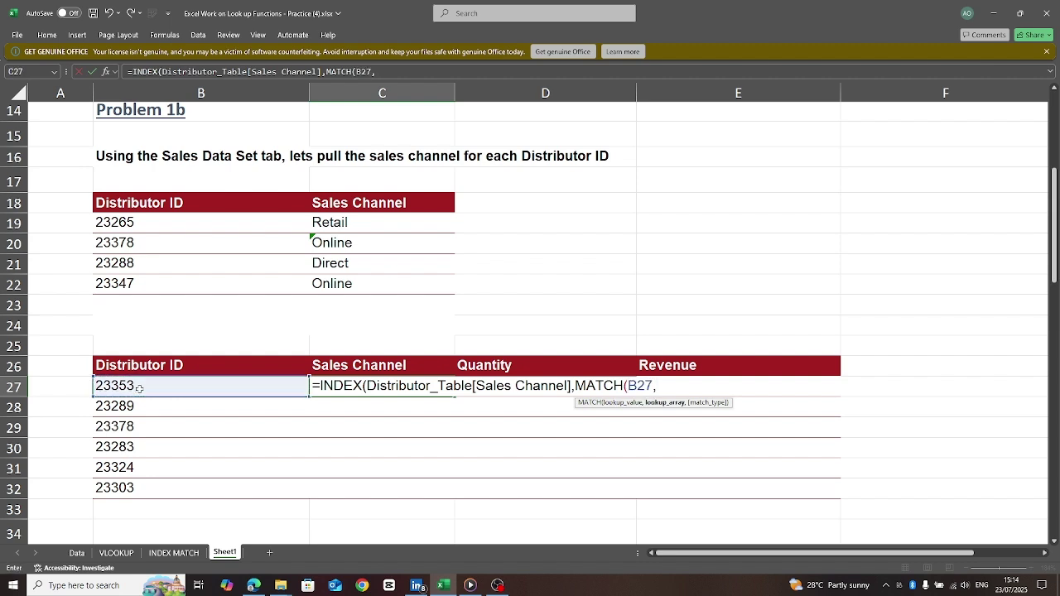
pyautogui.write('dis')
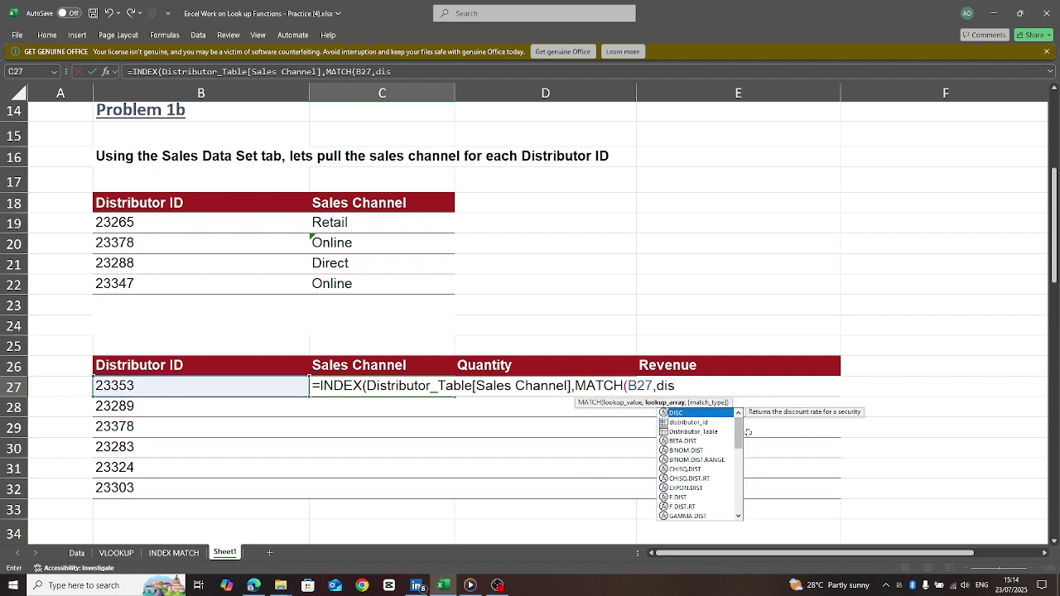
pyautogui.click(709, 433)
pyautogui.doubleClick(709, 432)
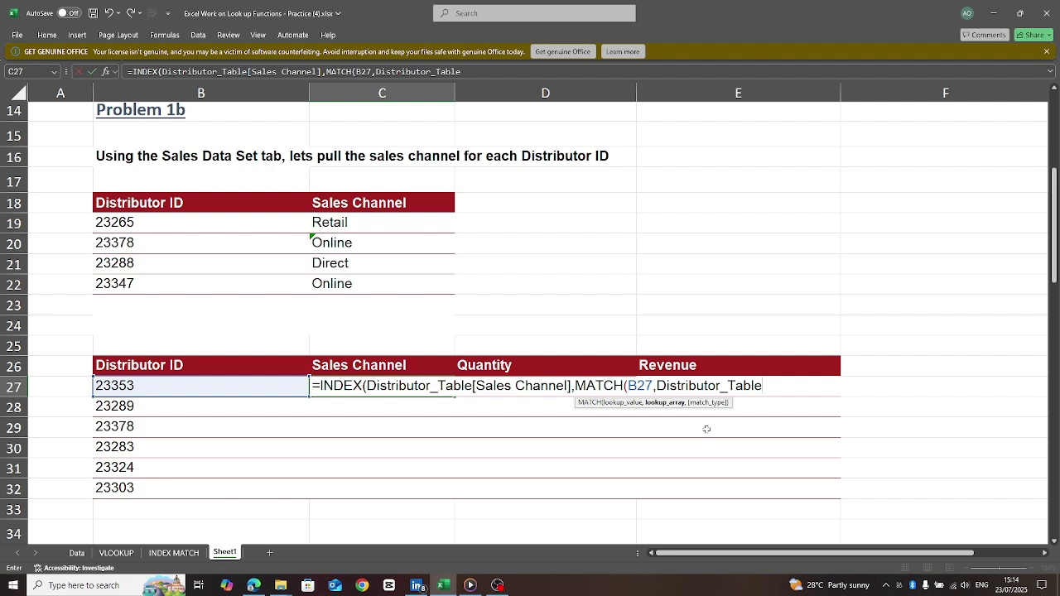
pyautogui.write('[')
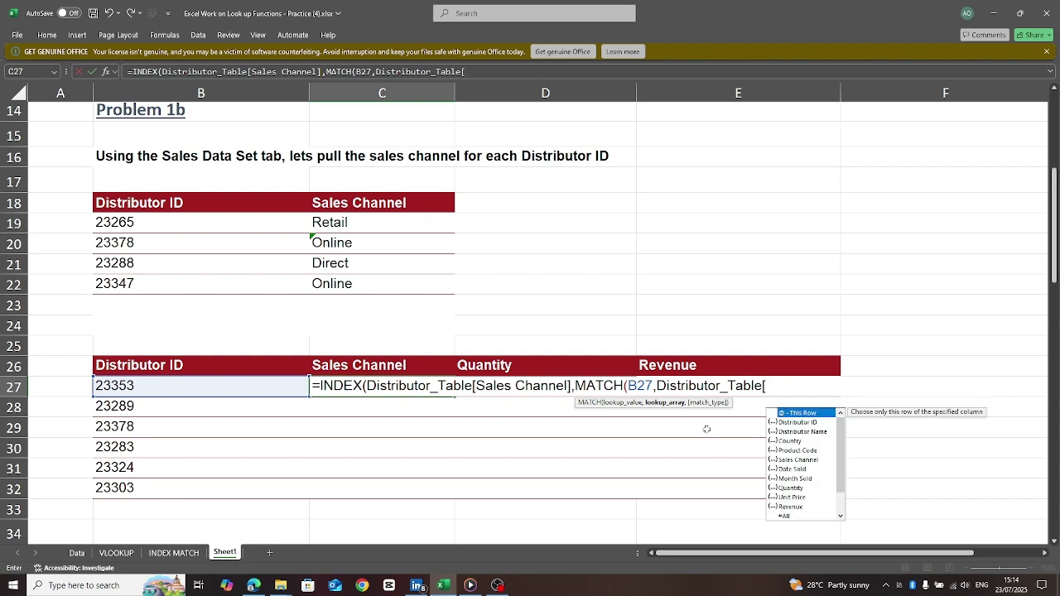
pyautogui.write('dis')
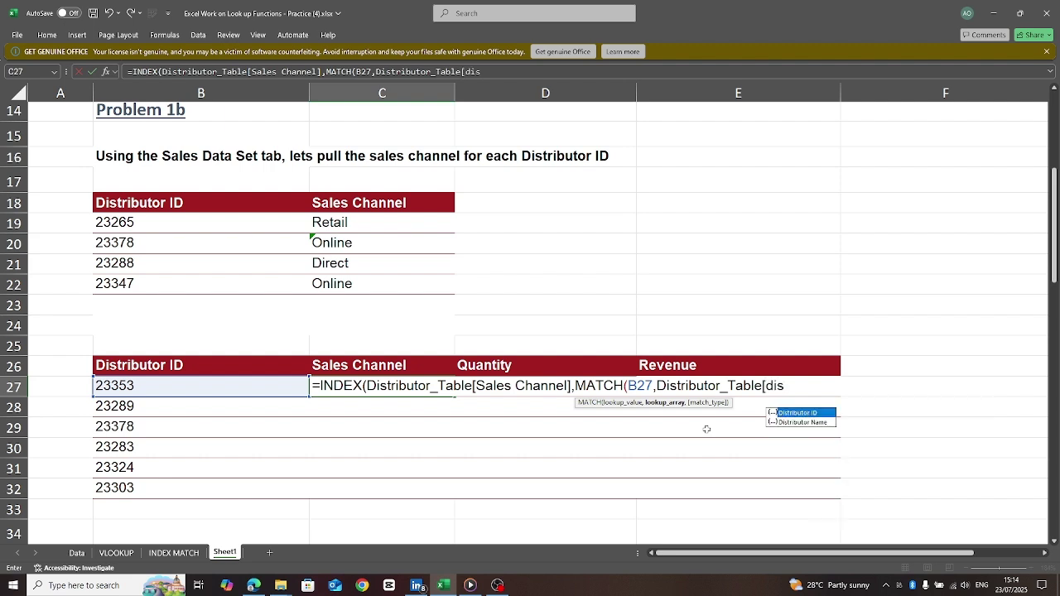
pyautogui.doubleClick(798, 413)
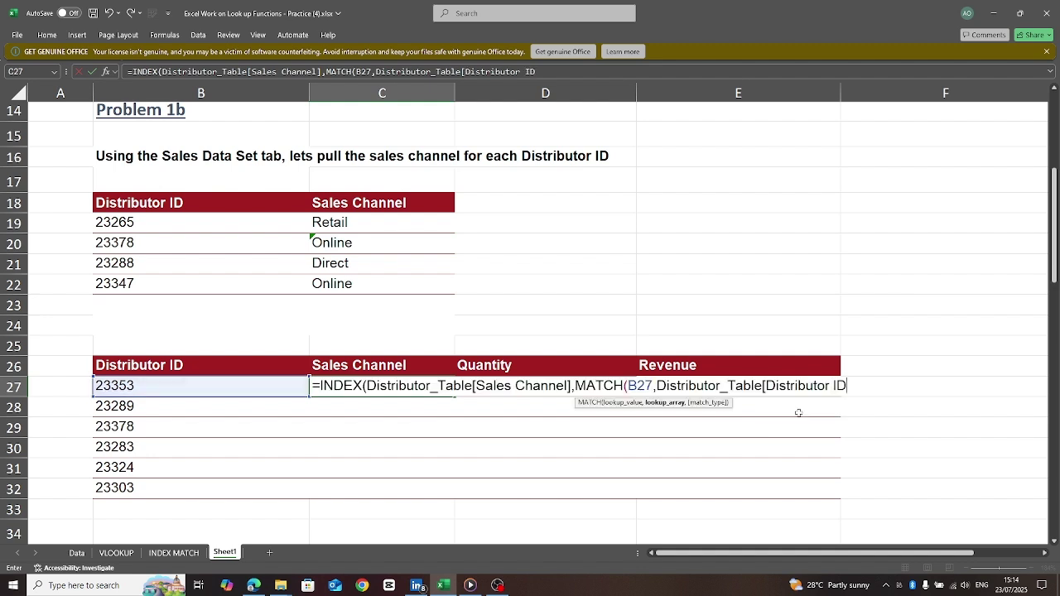
# Complete the C27 formula with match type 0 for an exact match and fill it down to C32
pyautogui.write('],')
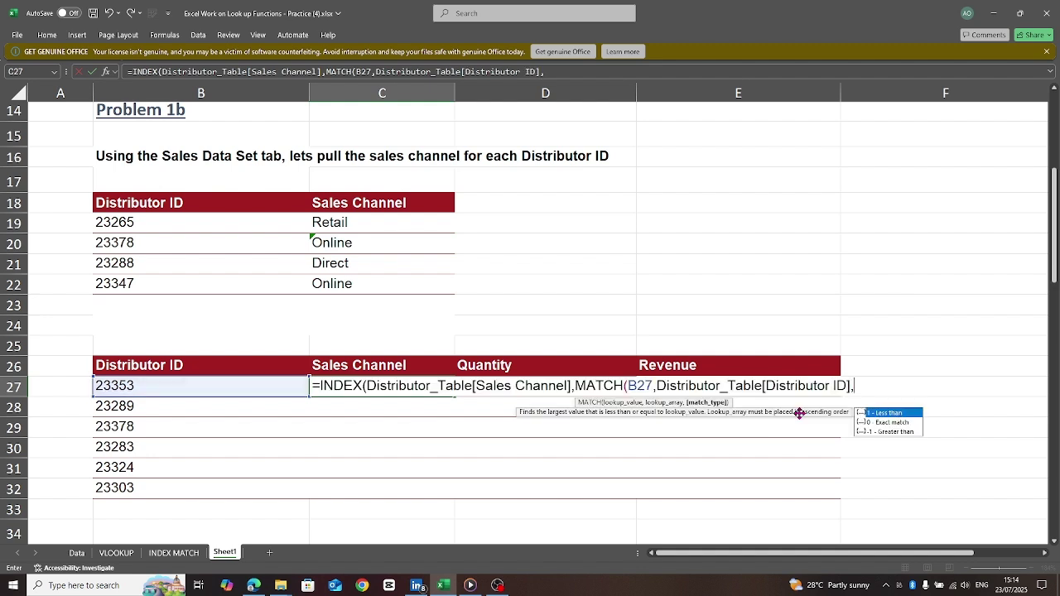
pyautogui.write('0))')
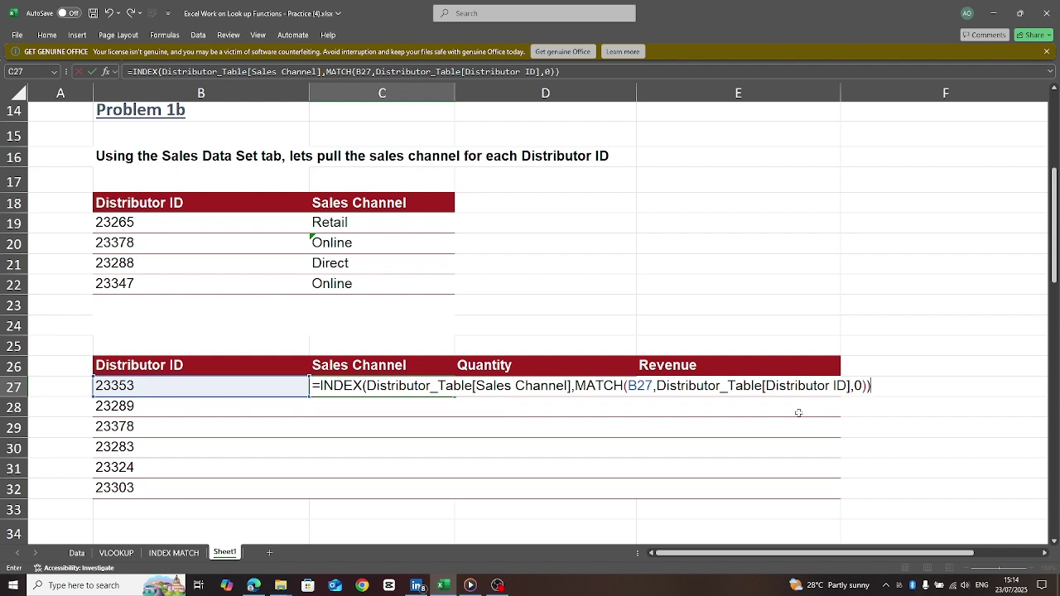
pyautogui.press('Return')
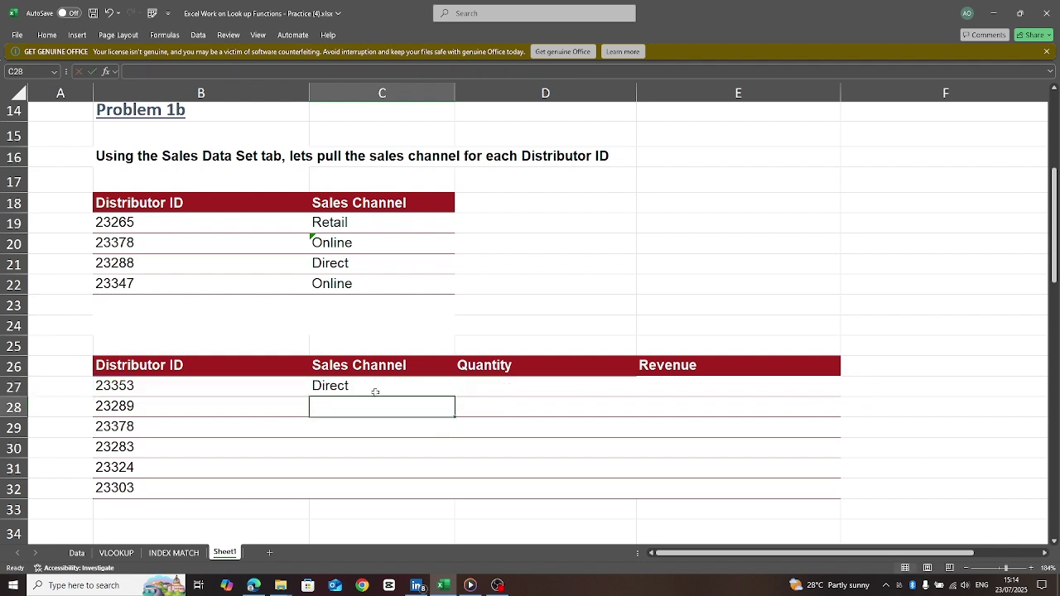
pyautogui.click(373, 391)
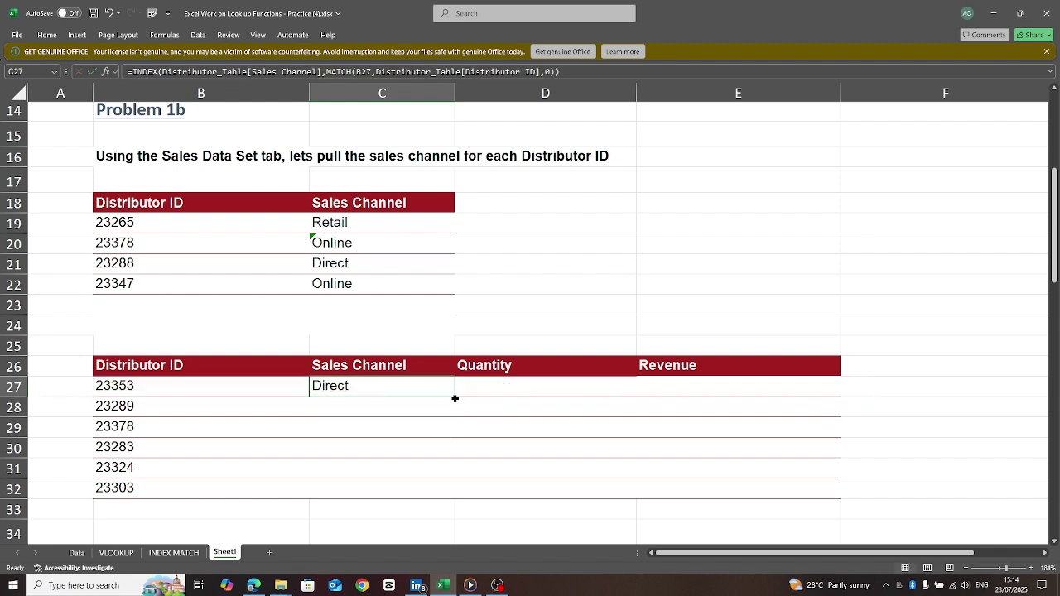
pyautogui.moveTo(455, 398); pyautogui.dragTo(458, 500)
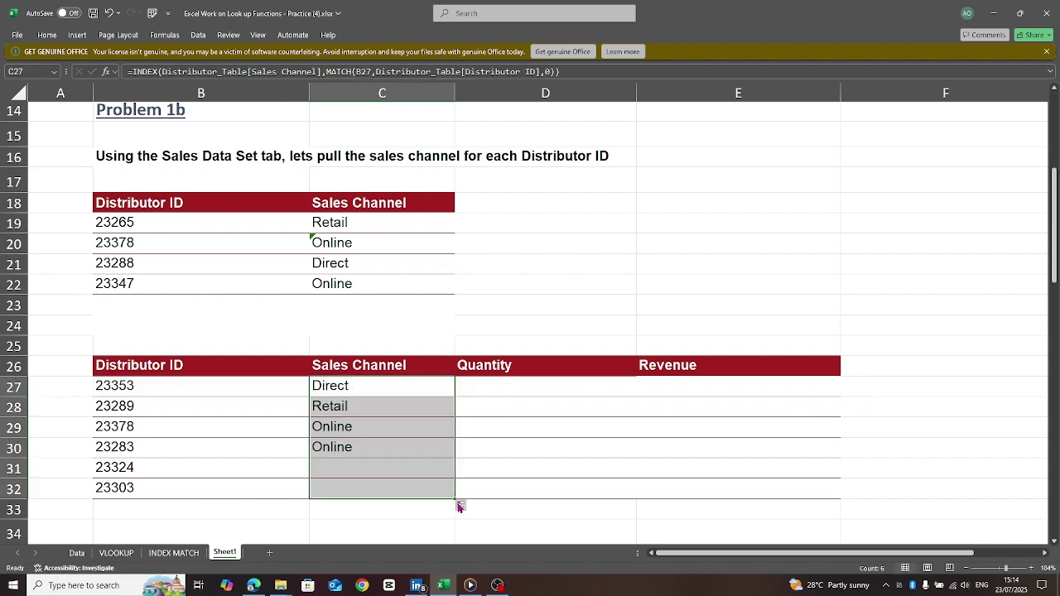
# In D27 of the lower table, start an INDEX formula that returns from the Quantity column of Distributor_Table
pyautogui.click(503, 381)
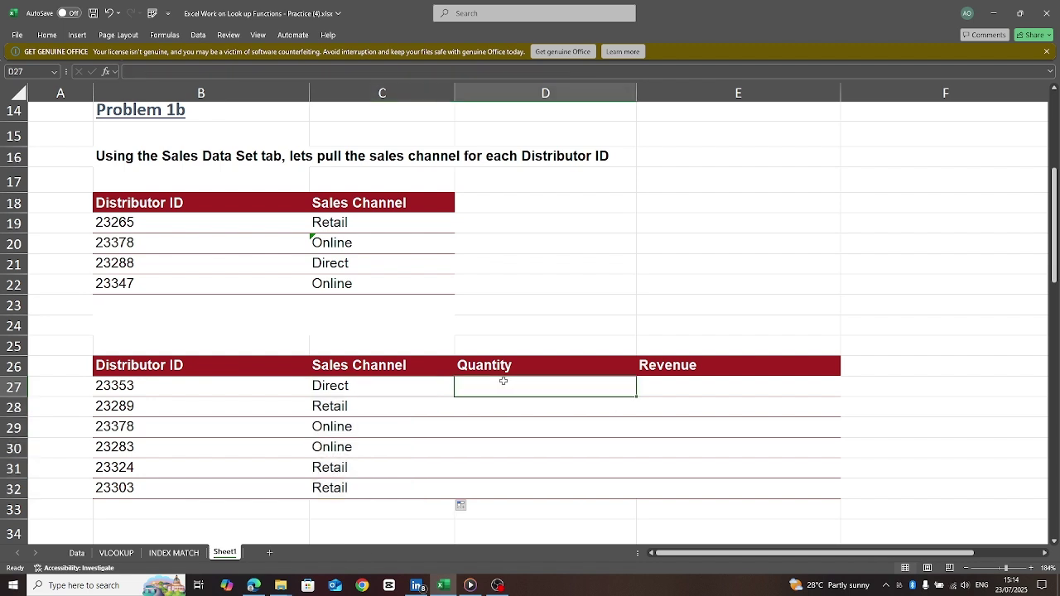
pyautogui.write('=inde')
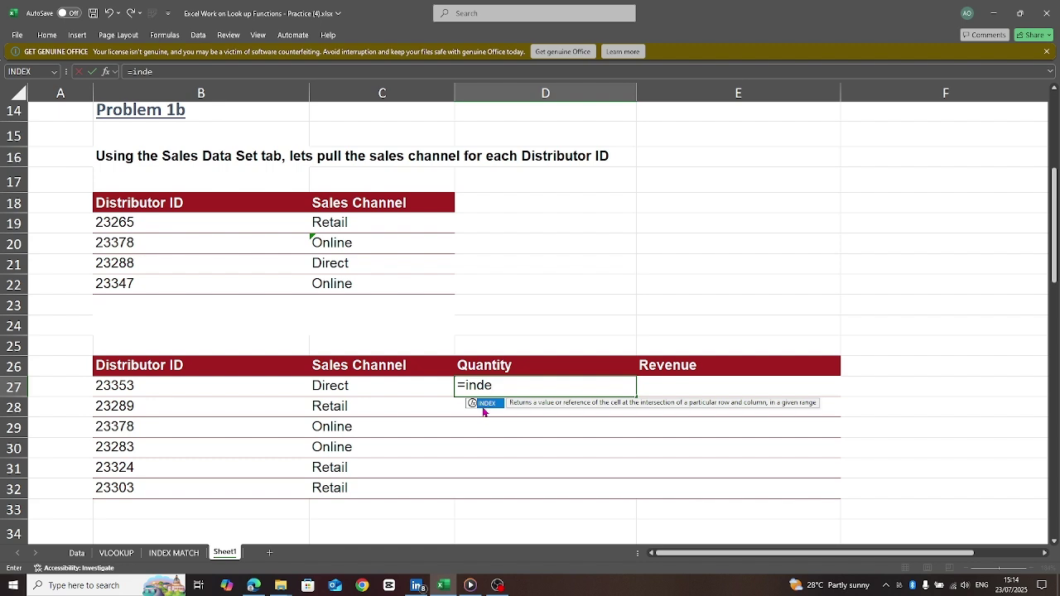
pyautogui.doubleClick(485, 404)
pyautogui.write('dis')
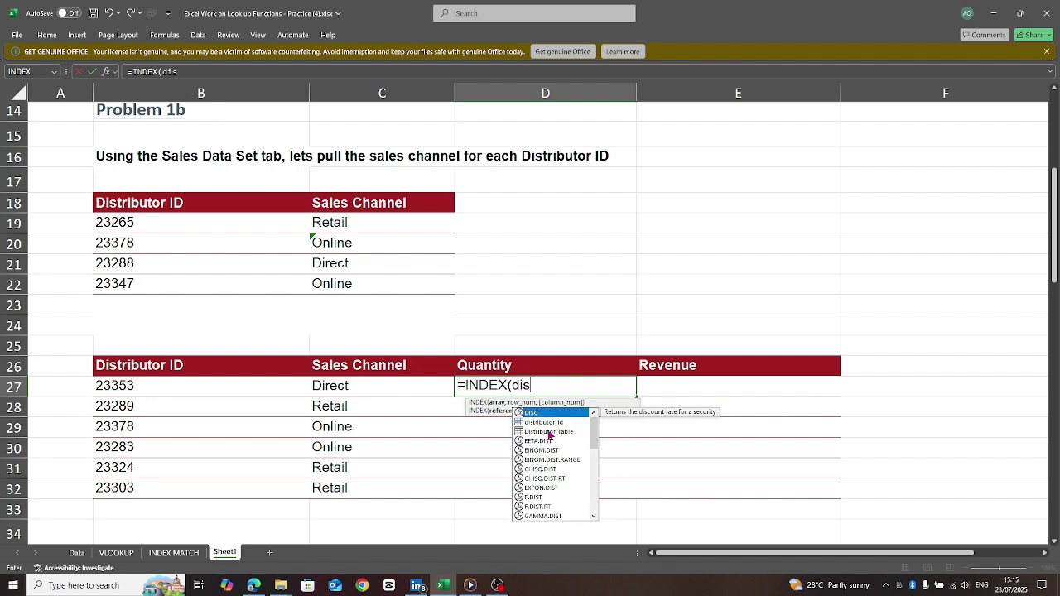
pyautogui.click(548, 432)
pyautogui.doubleClick(548, 432)
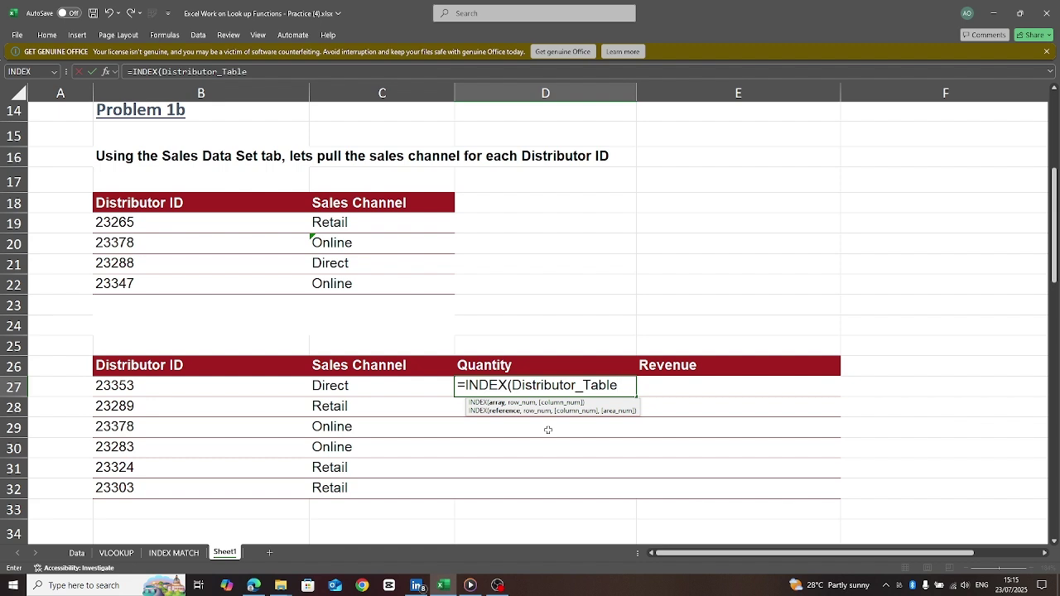
pyautogui.write('[')
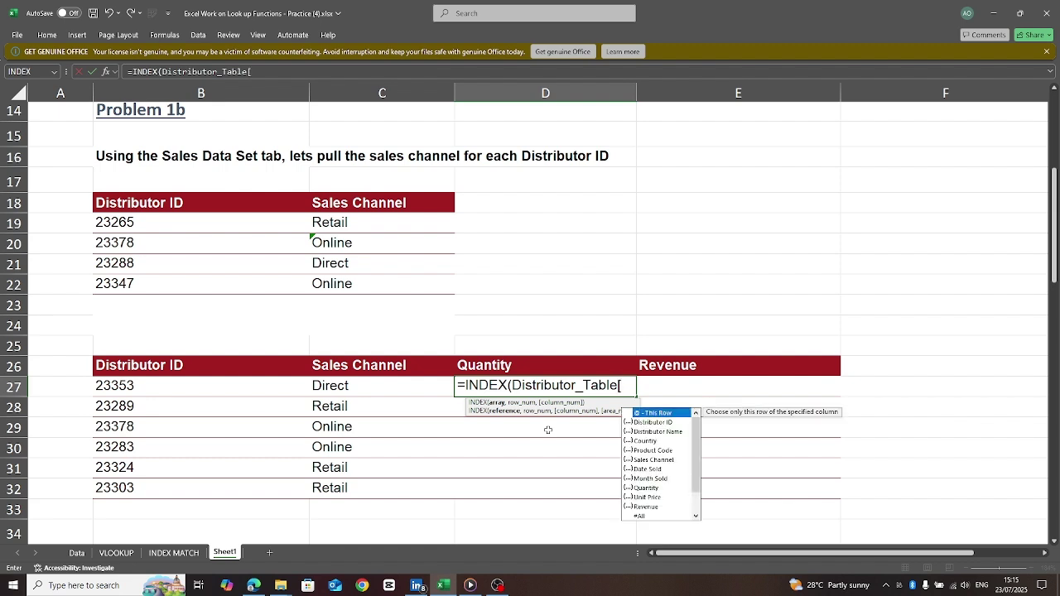
pyautogui.doubleClick(643, 488)
pyautogui.write('],')
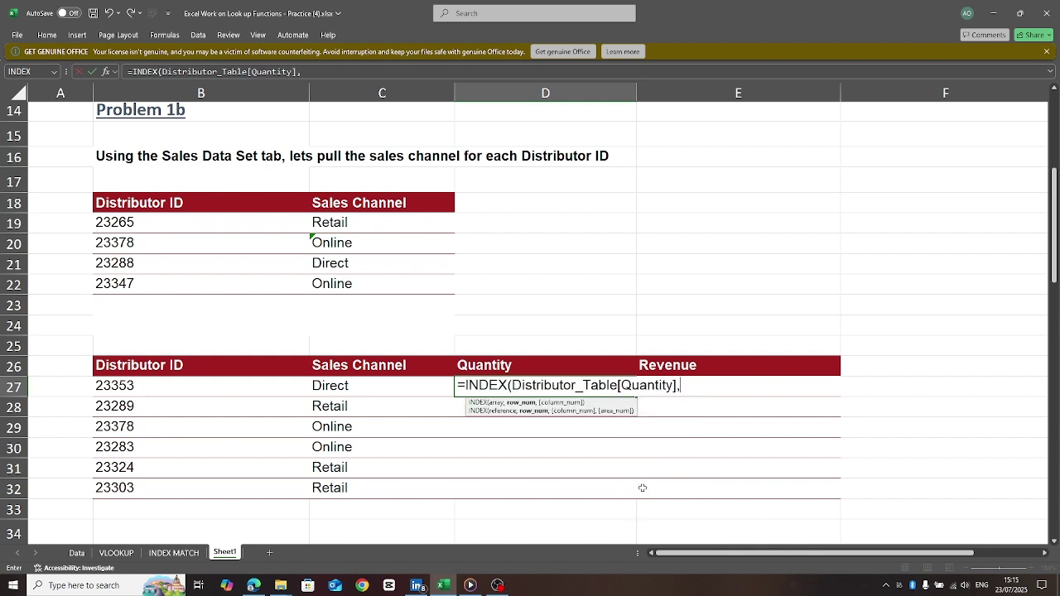
# Nest a MATCH function as the row argument in D27, looking up B27 in the Distributor ID column of Distributor_Table
pyautogui.write('match')
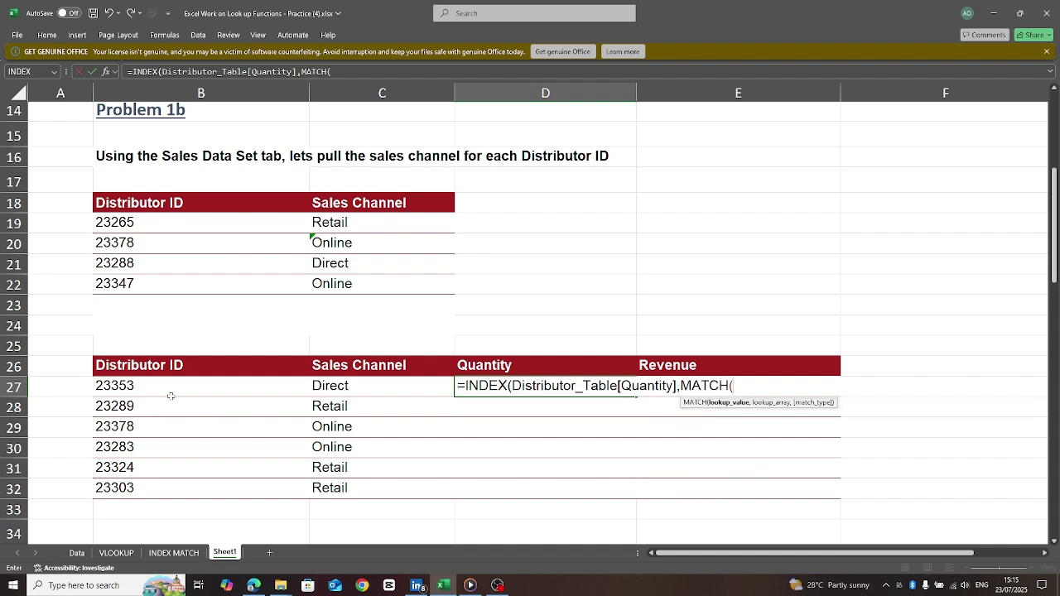
pyautogui.click(133, 387)
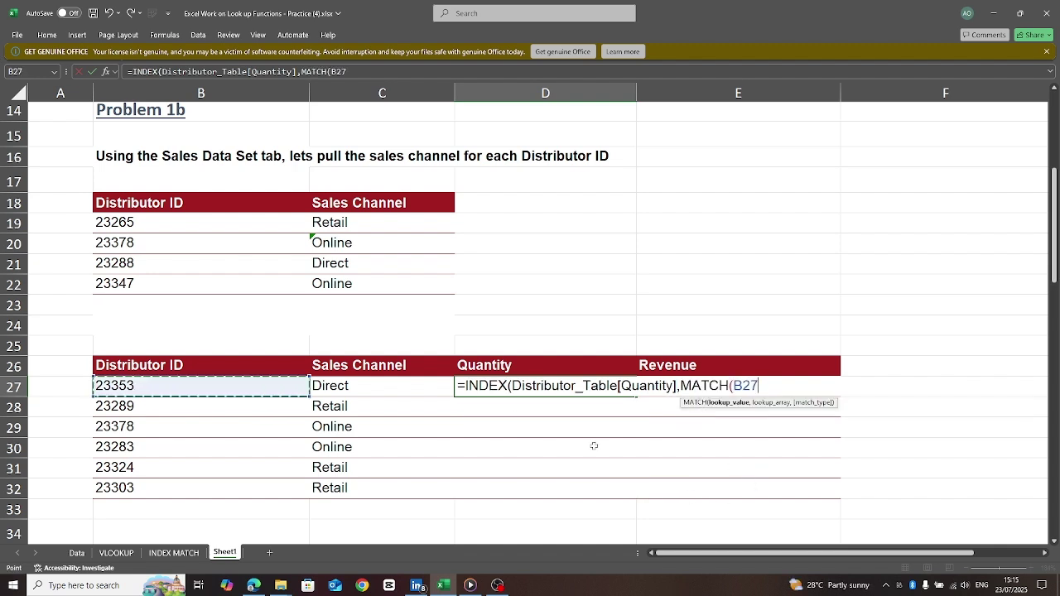
pyautogui.write(',dis')
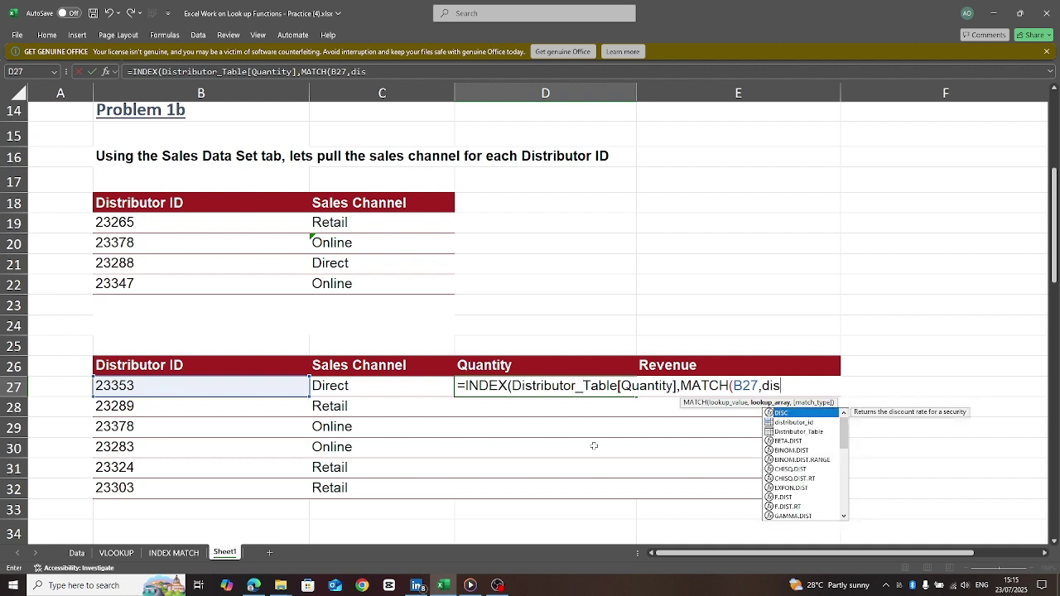
pyautogui.doubleClick(812, 432)
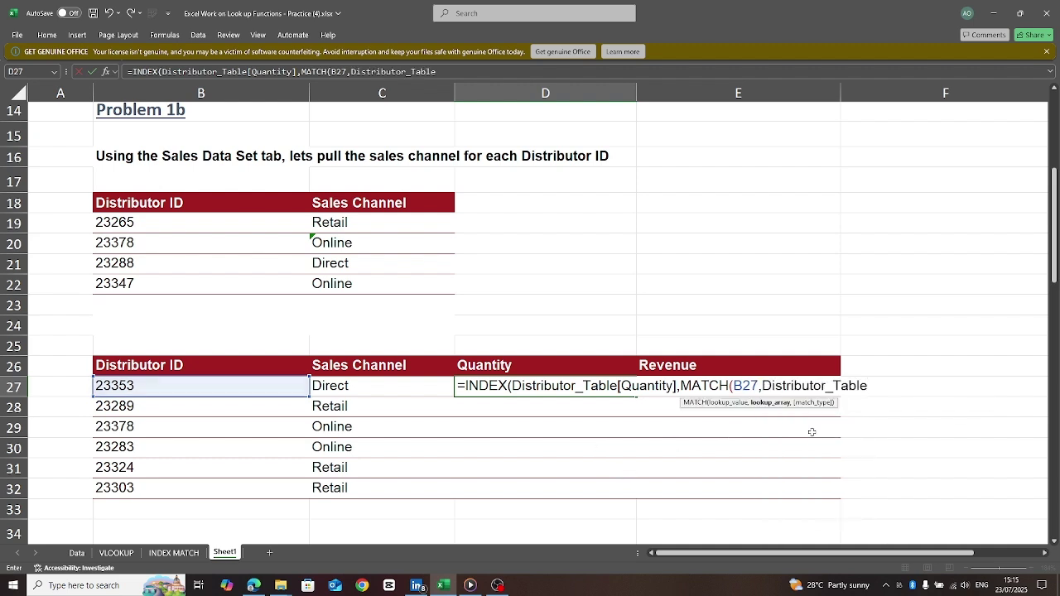
pyautogui.write('[')
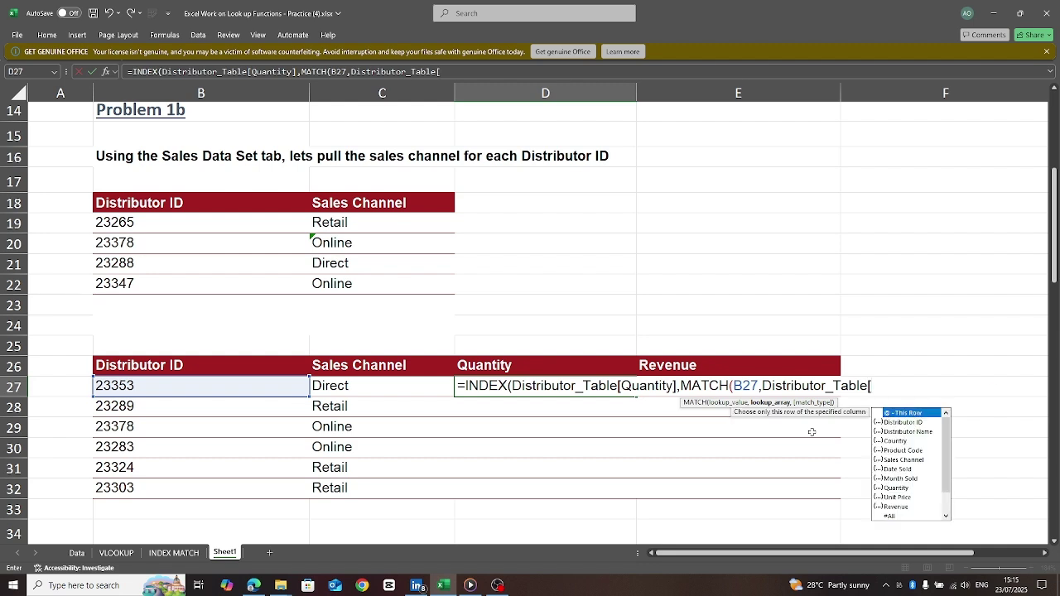
pyautogui.doubleClick(889, 423)
pyautogui.write(']')
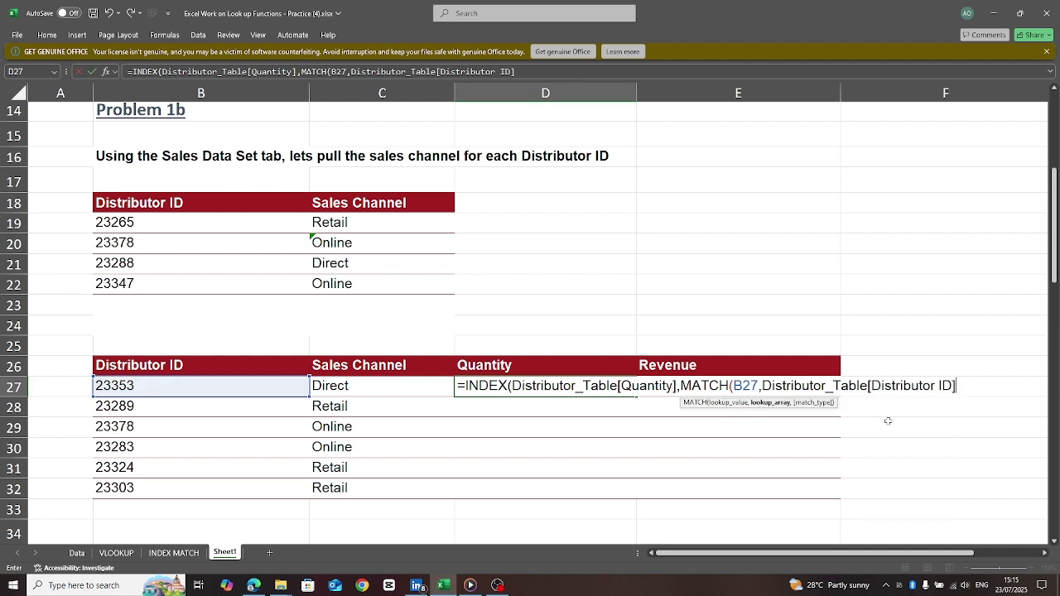
# Complete the D27 formula with match type 0 for an exact match and fill it down to D32
pyautogui.write(',')
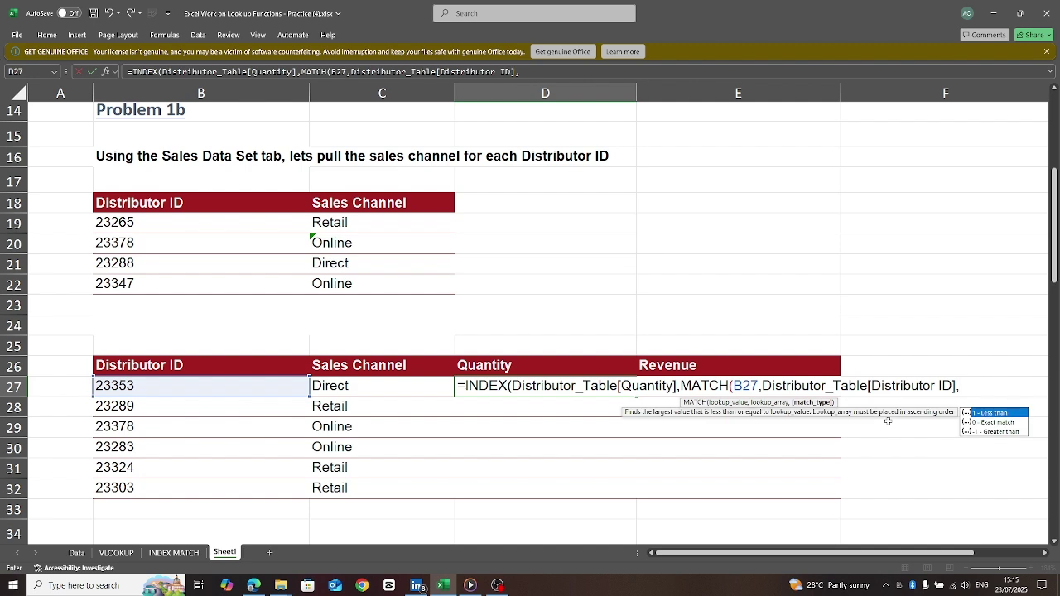
pyautogui.write('0))')
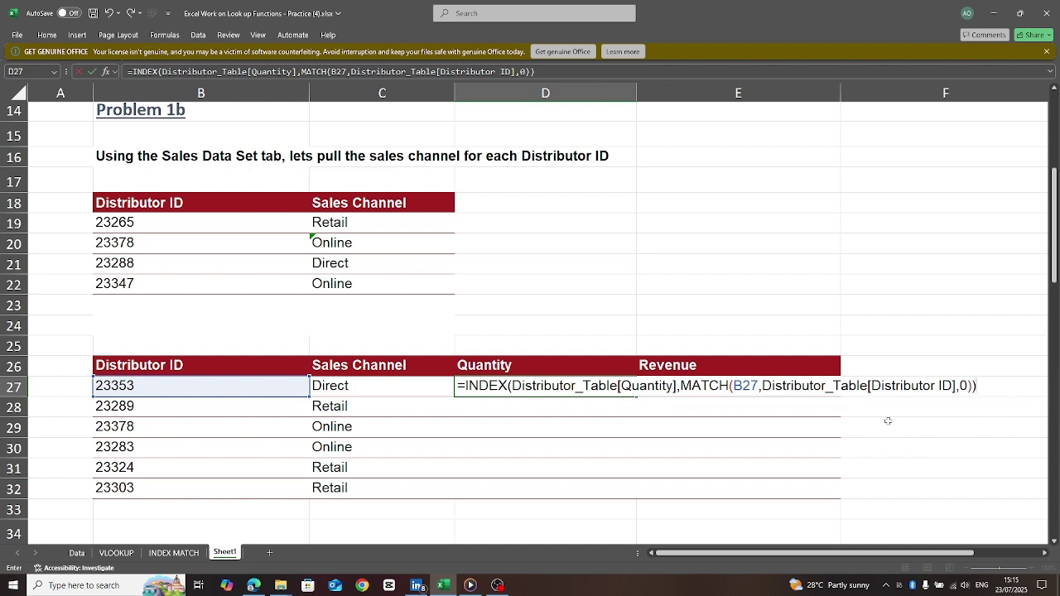
pyautogui.press('Return')
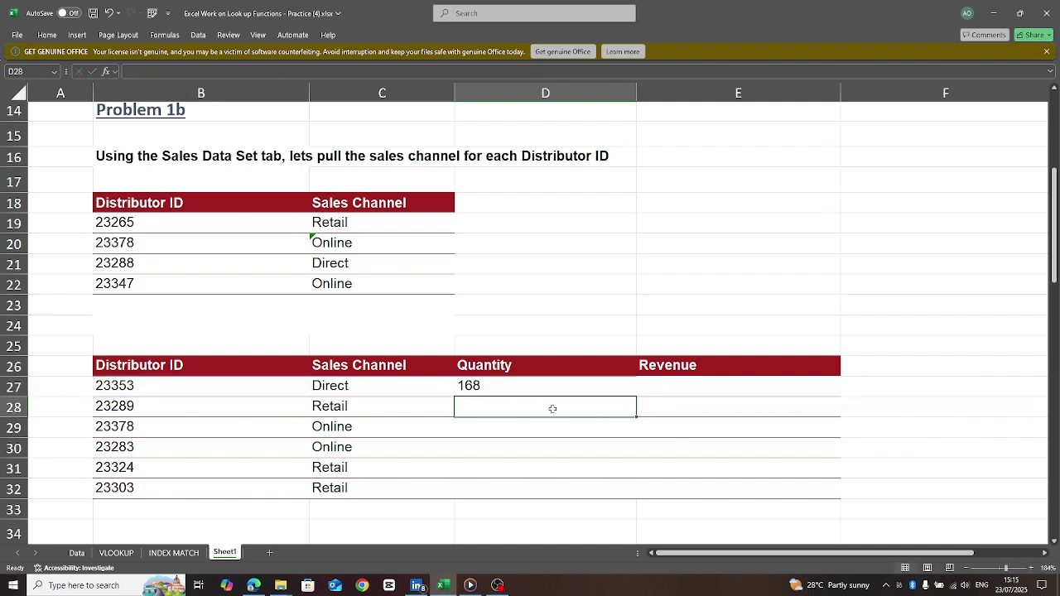
pyautogui.click(535, 390)
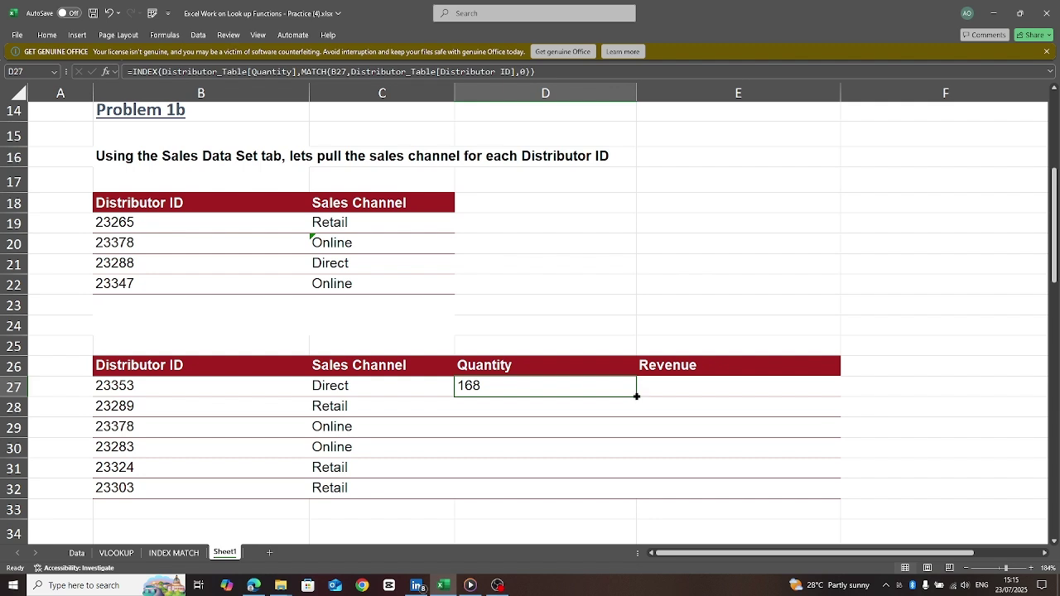
pyautogui.moveTo(636, 396); pyautogui.dragTo(635, 496)
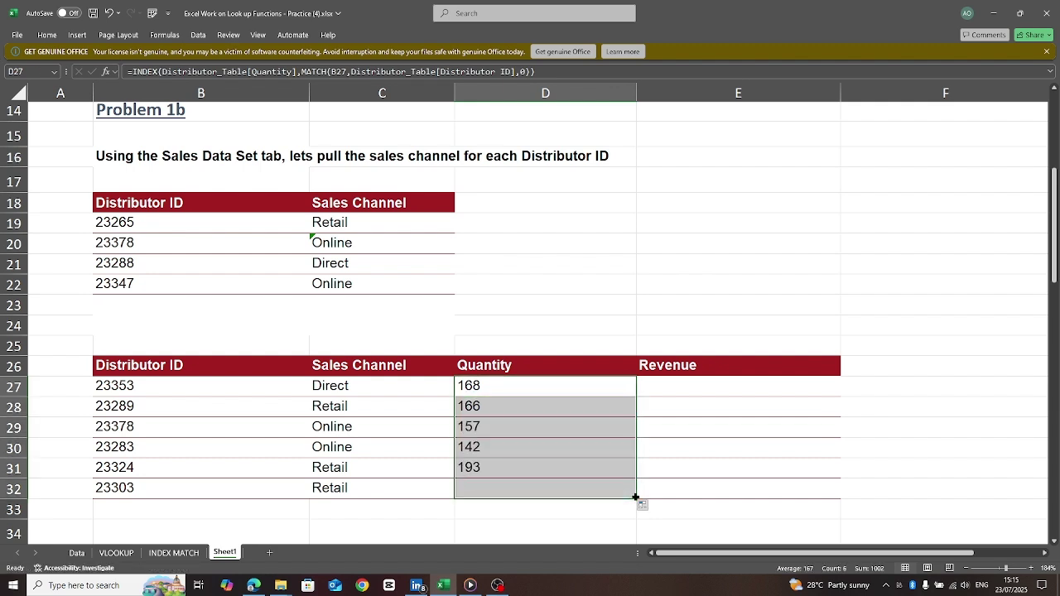
# Begin an INDEX formula in E27, the first Revenue cell of the lower table
pyautogui.click(680, 385)
pyautogui.write('=index')
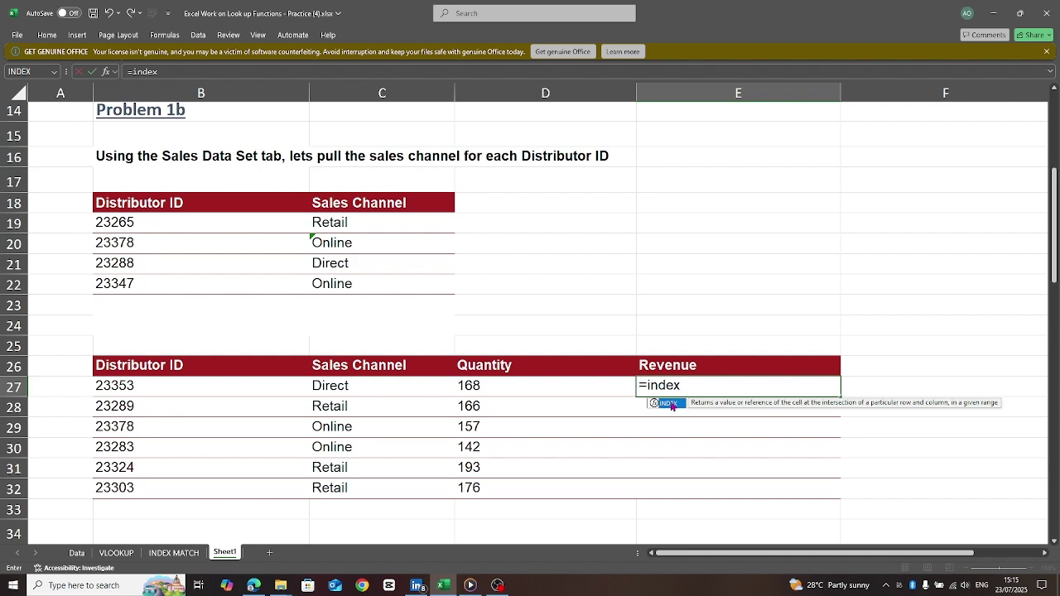
pyautogui.doubleClick(671, 404)
pyautogui.write('dis')
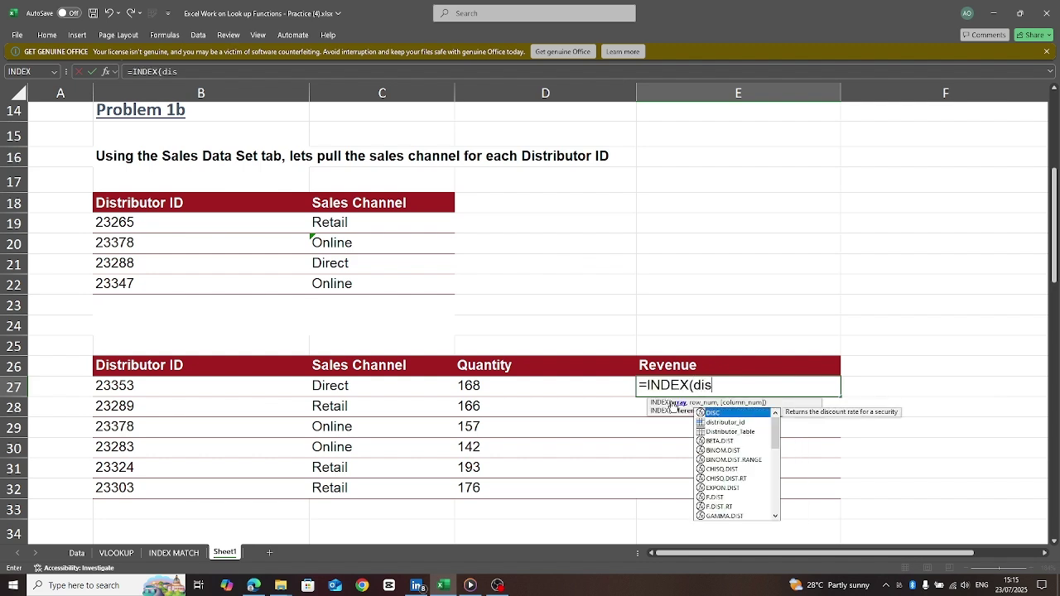
pyautogui.doubleClick(729, 432)
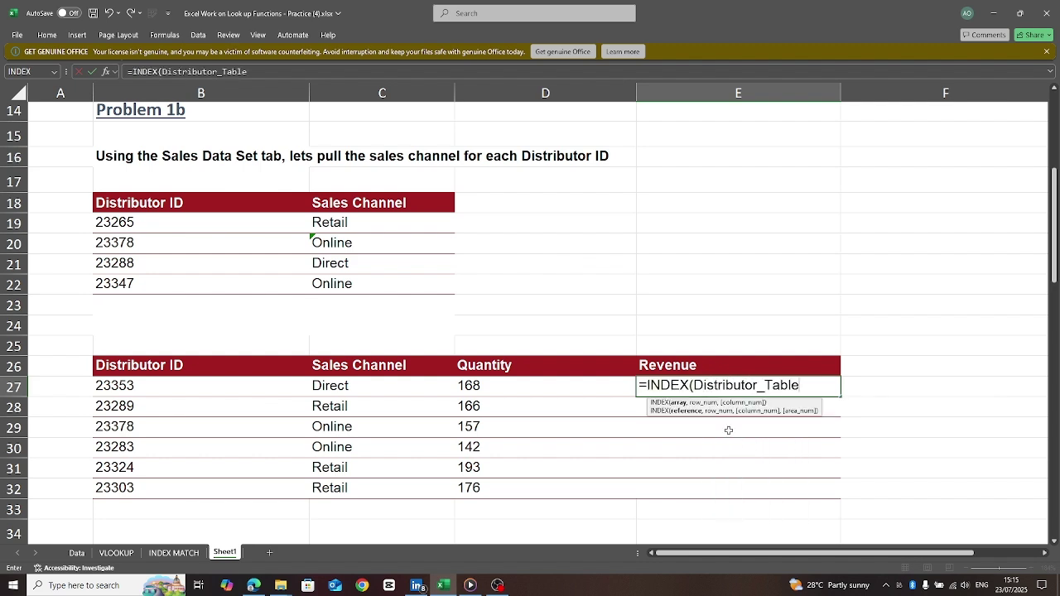
pyautogui.write('[re')
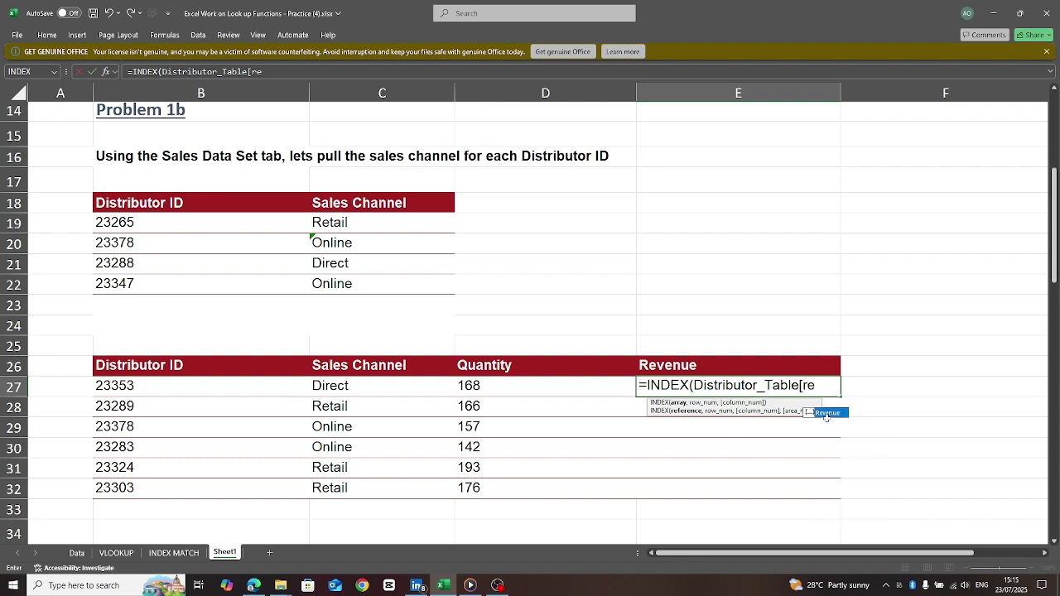
pyautogui.press('Return')
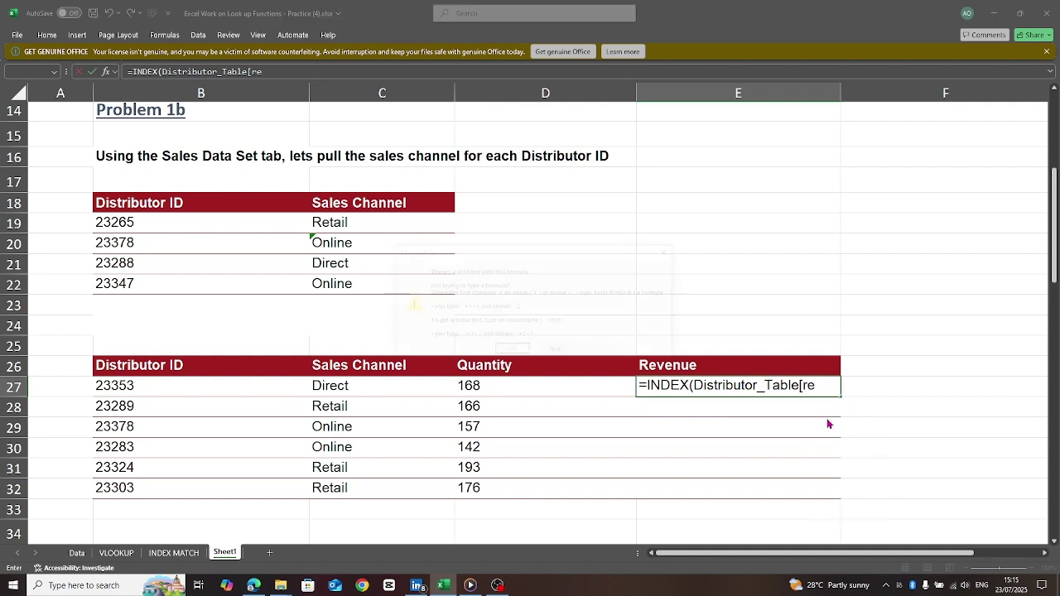
pyautogui.click(512, 352)
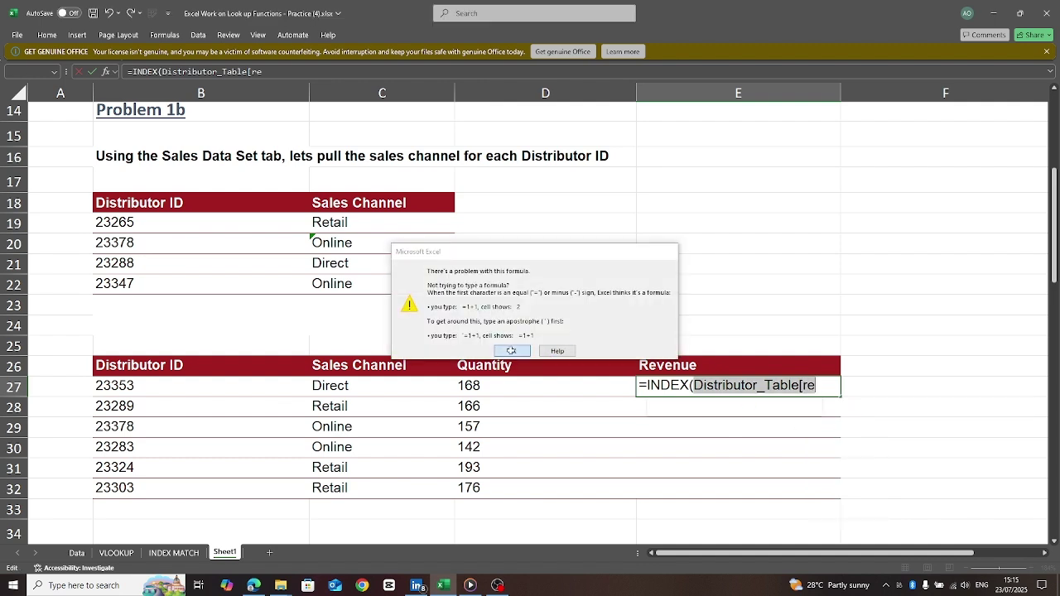
pyautogui.write('v')
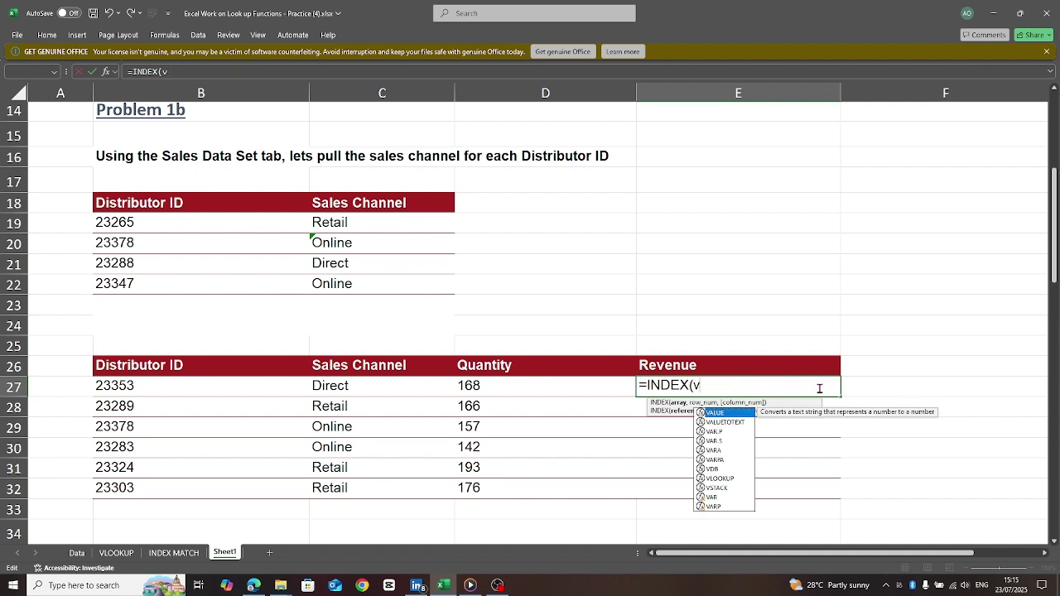
pyautogui.press('BackSpace')
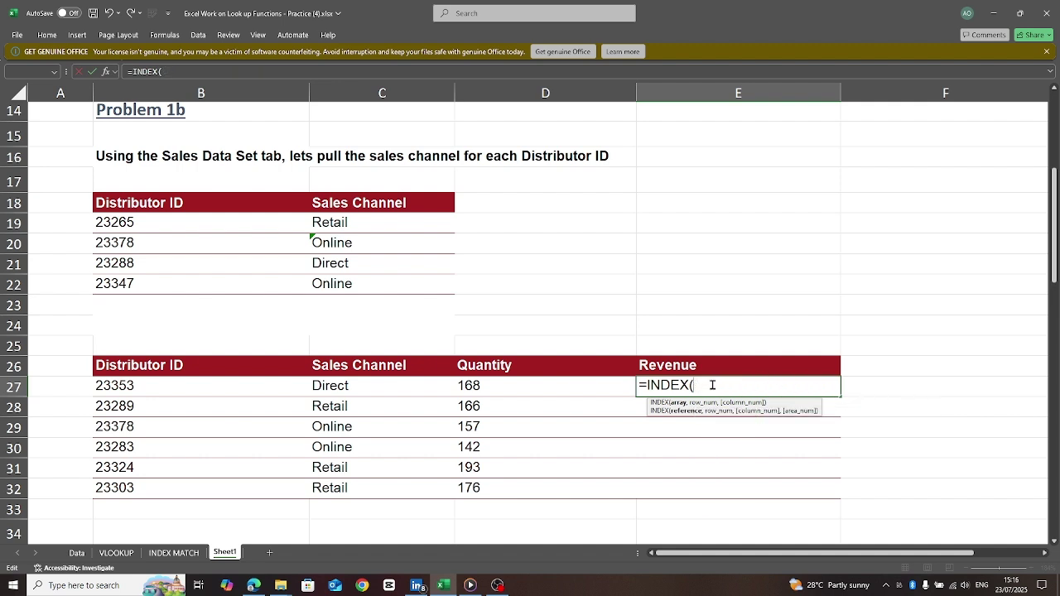
# Use the Revenue column of Distributor_Table as the array of the INDEX formula in E27
pyautogui.write('di')
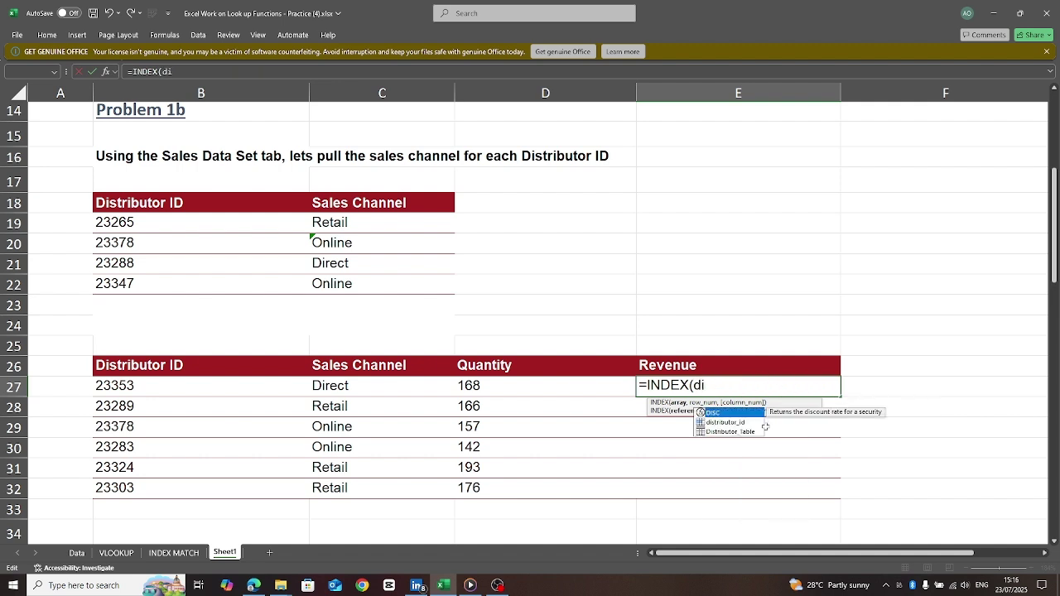
pyautogui.click(741, 433)
pyautogui.doubleClick(741, 432)
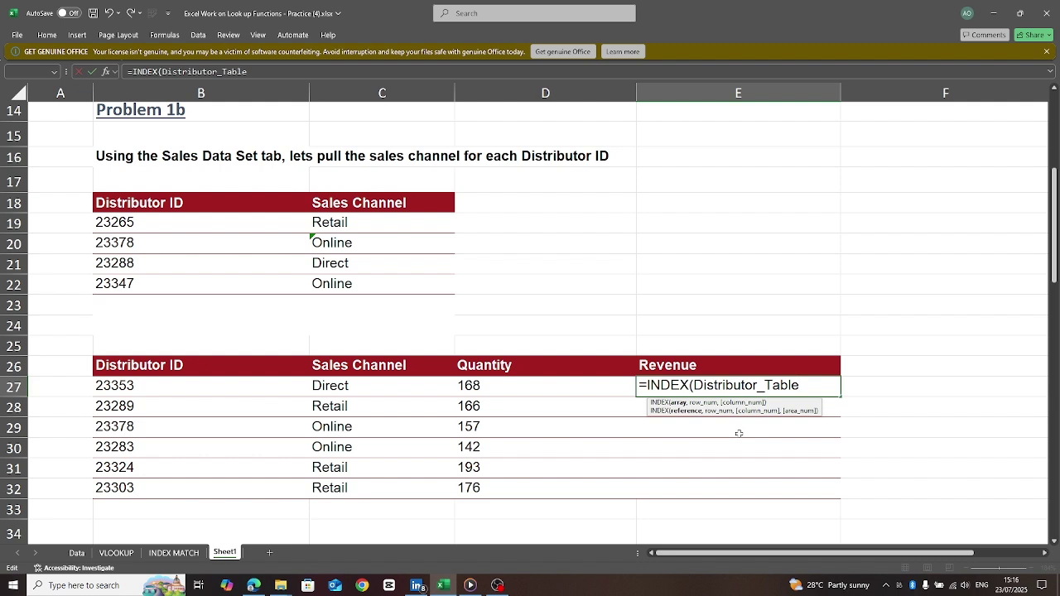
pyautogui.write('[')
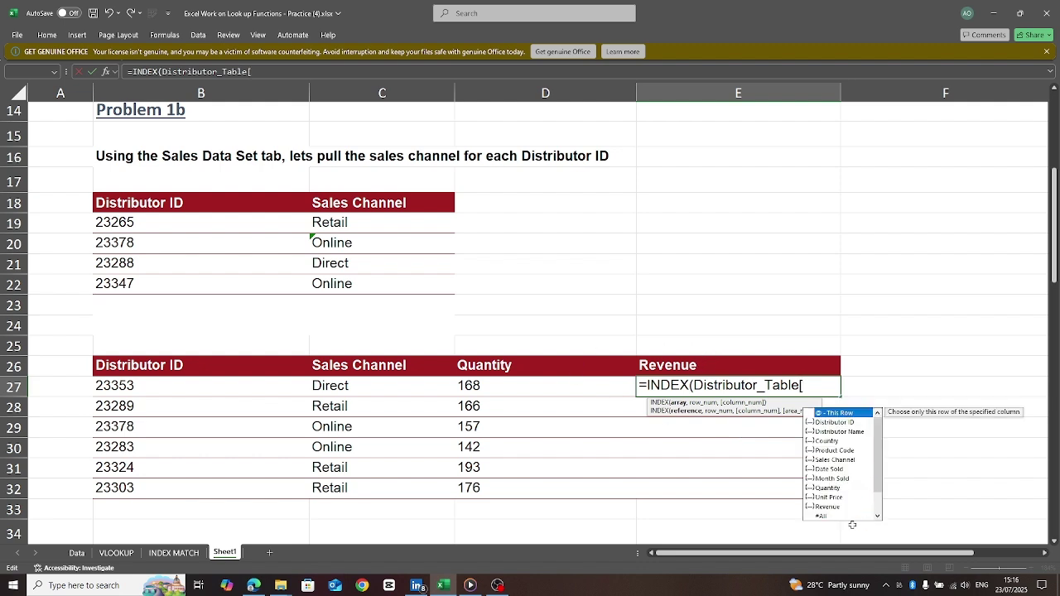
pyautogui.doubleClick(830, 506)
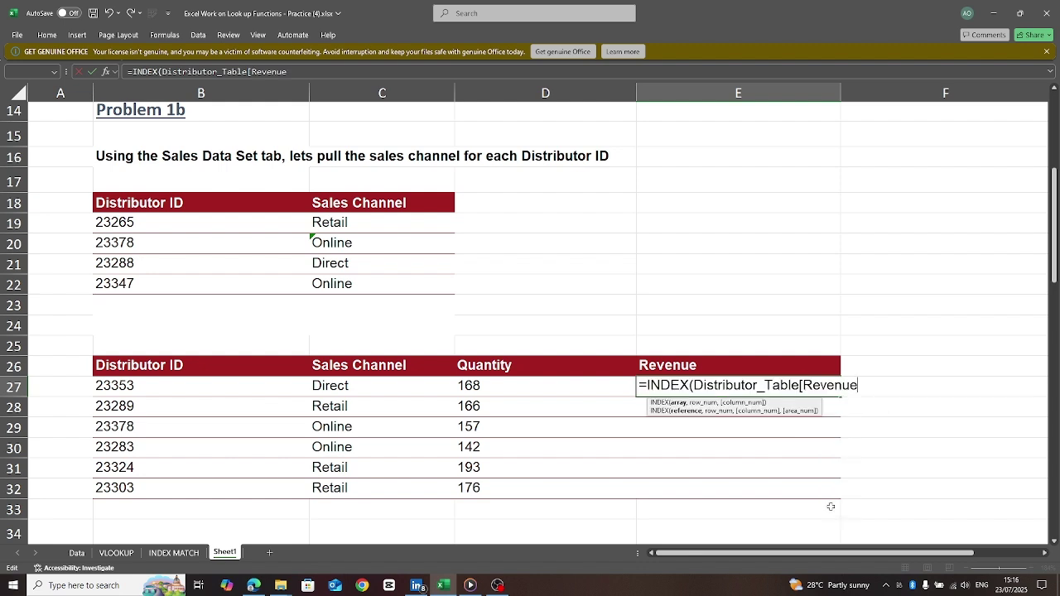
pyautogui.write('],')
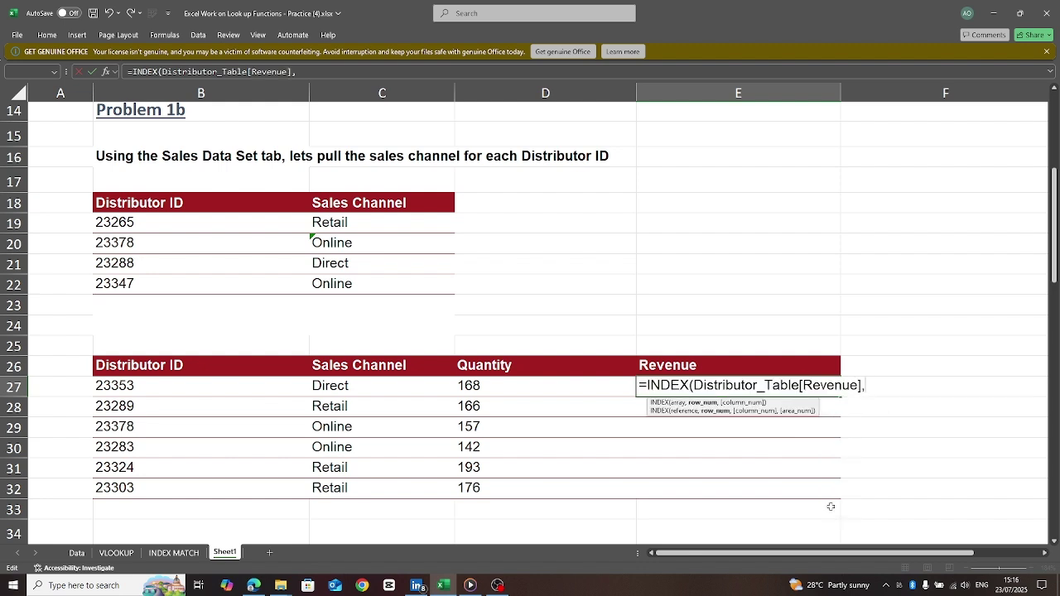
# Nest a MATCH function as the row argument in E27, looking up B27 in the Distributor ID column of Distributor_Table
pyautogui.write('match')
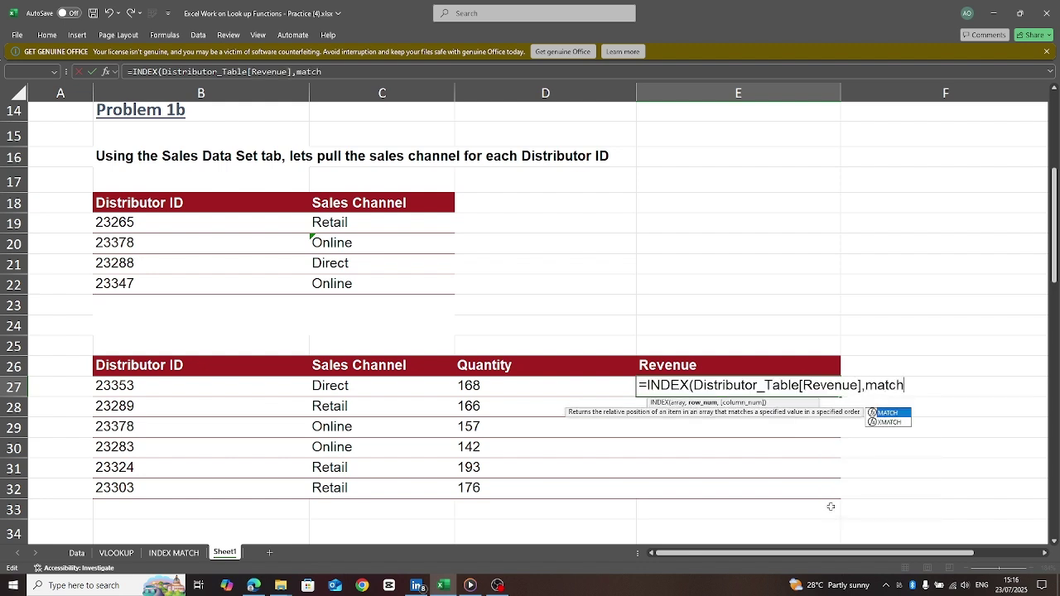
pyautogui.doubleClick(890, 413)
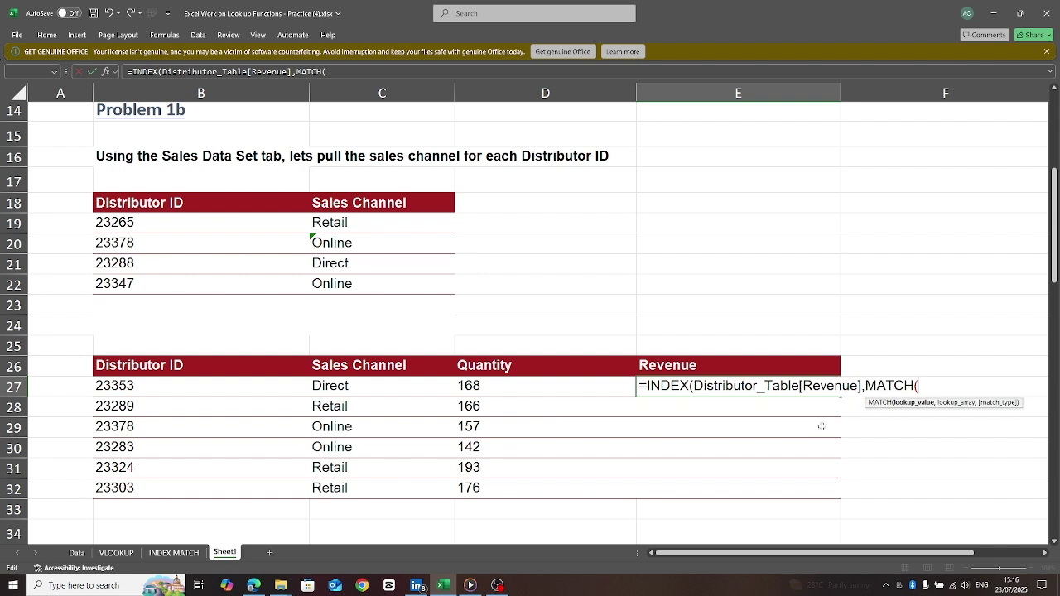
pyautogui.click(140, 388)
pyautogui.write(',')
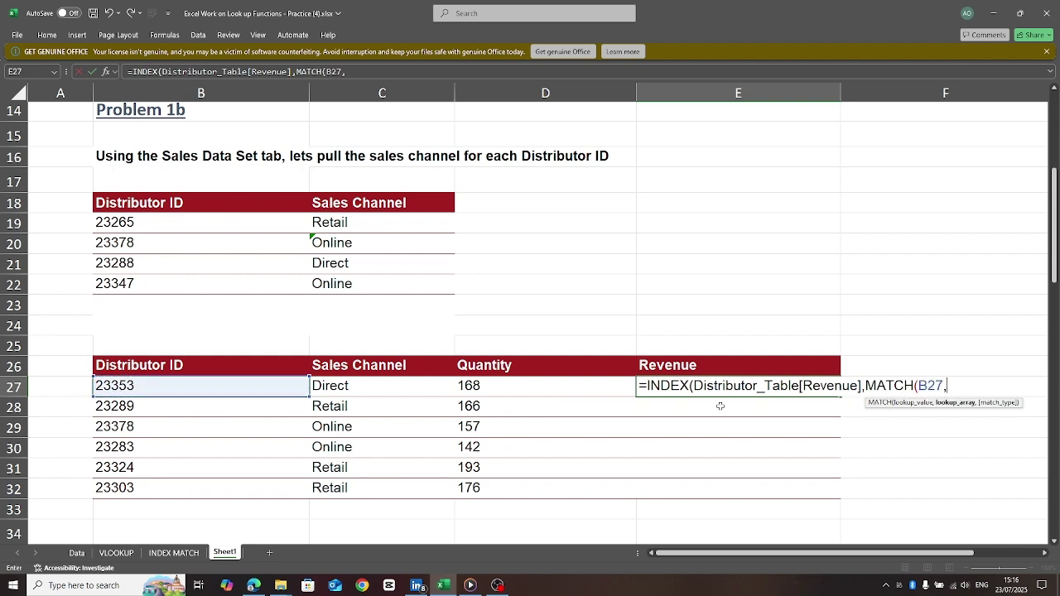
pyautogui.write('dis')
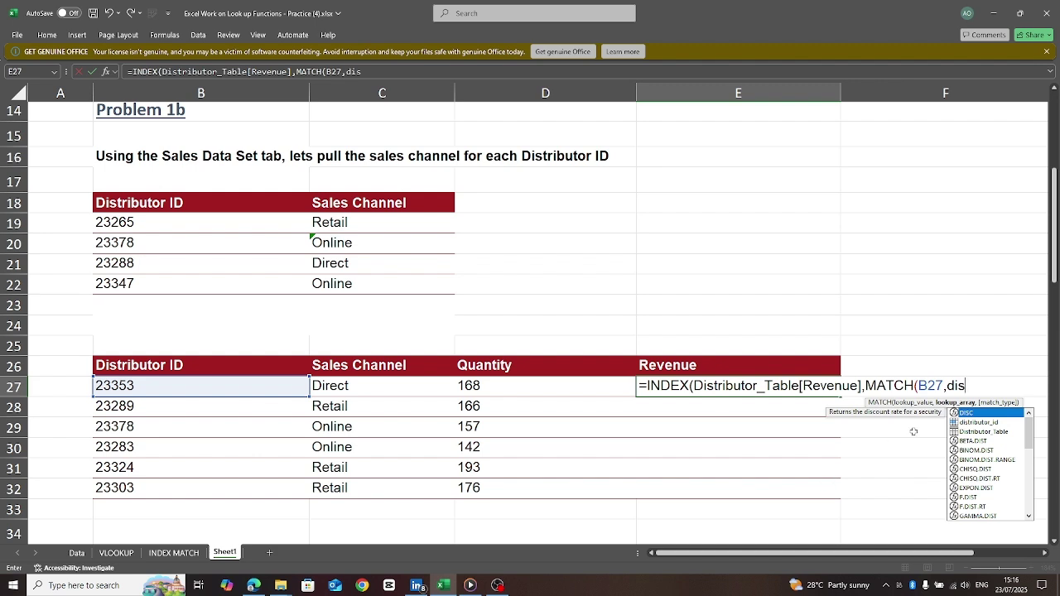
pyautogui.doubleClick(985, 431)
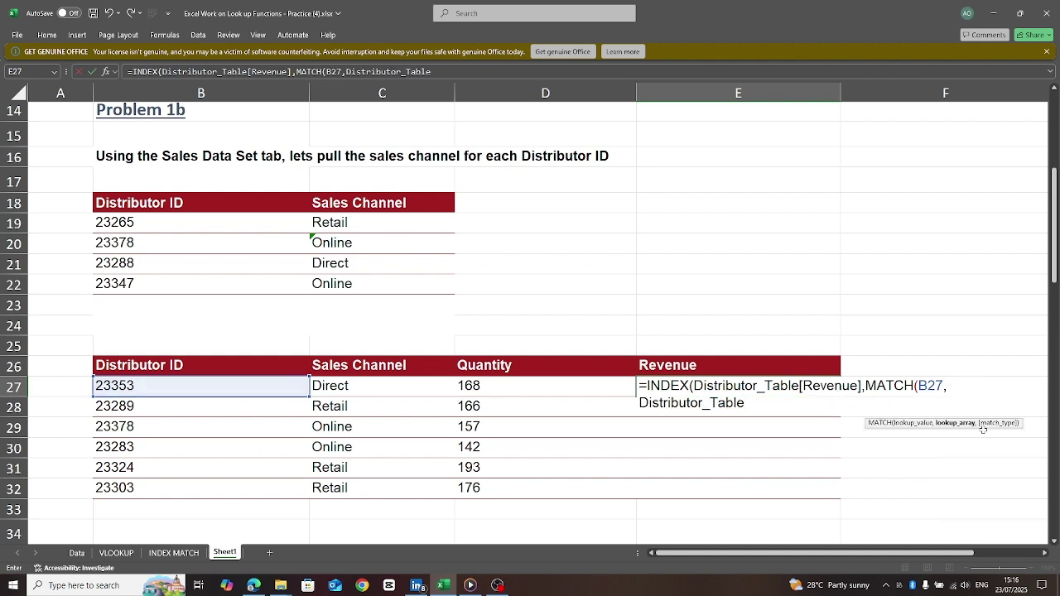
pyautogui.write('[')
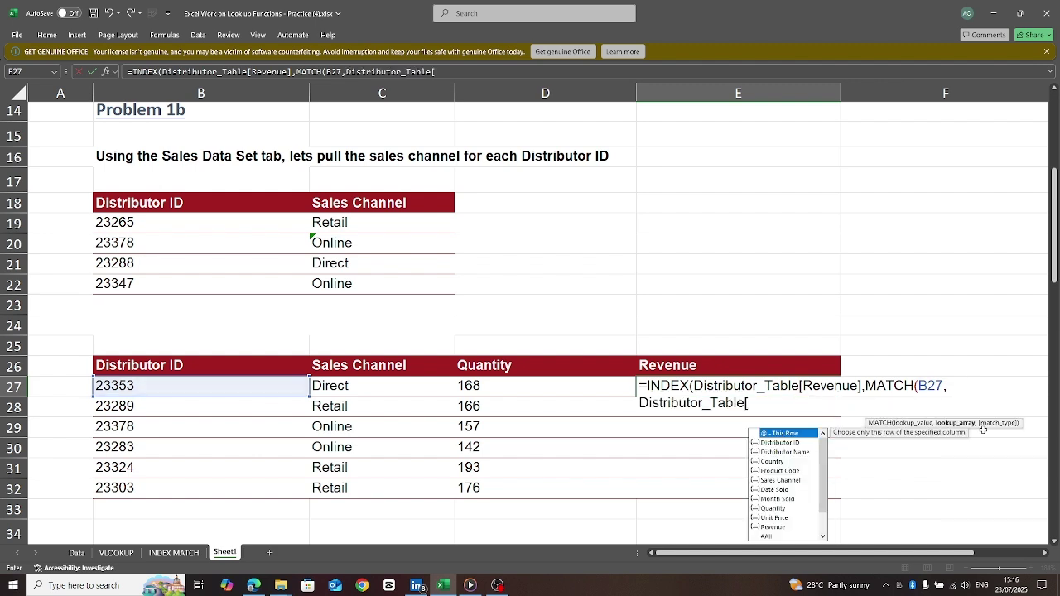
pyautogui.doubleClick(772, 444)
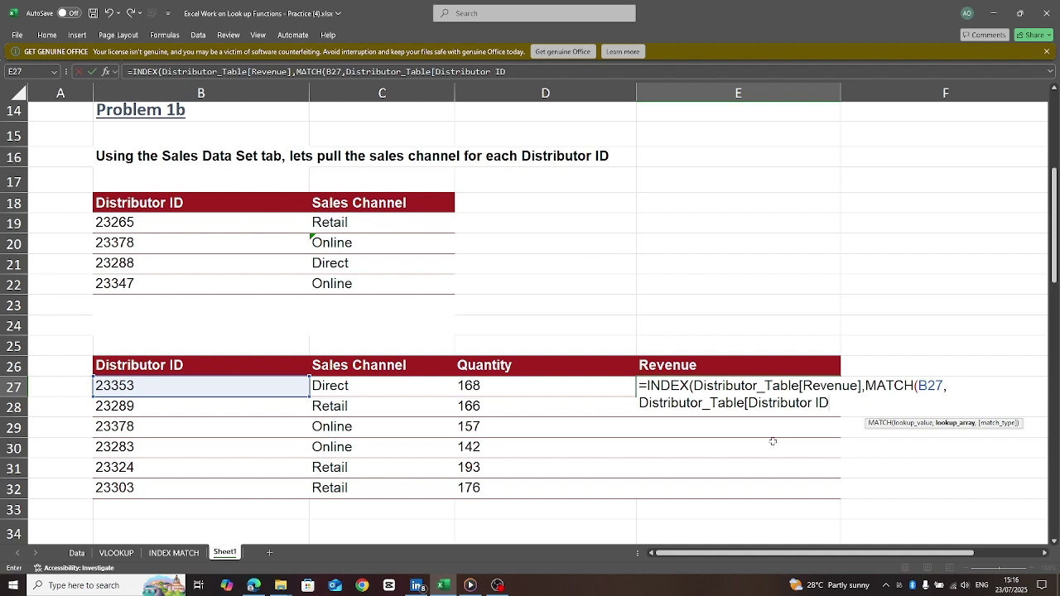
pyautogui.write(']')
# Complete the E27 formula with match type 0 for an exact match
pyautogui.write(',')
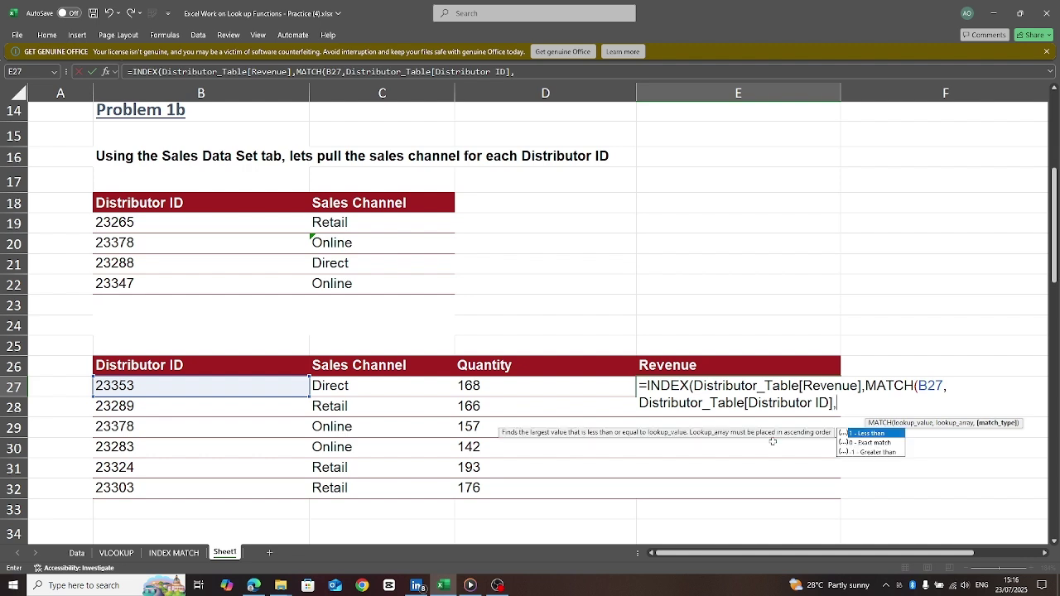
pyautogui.write('0')
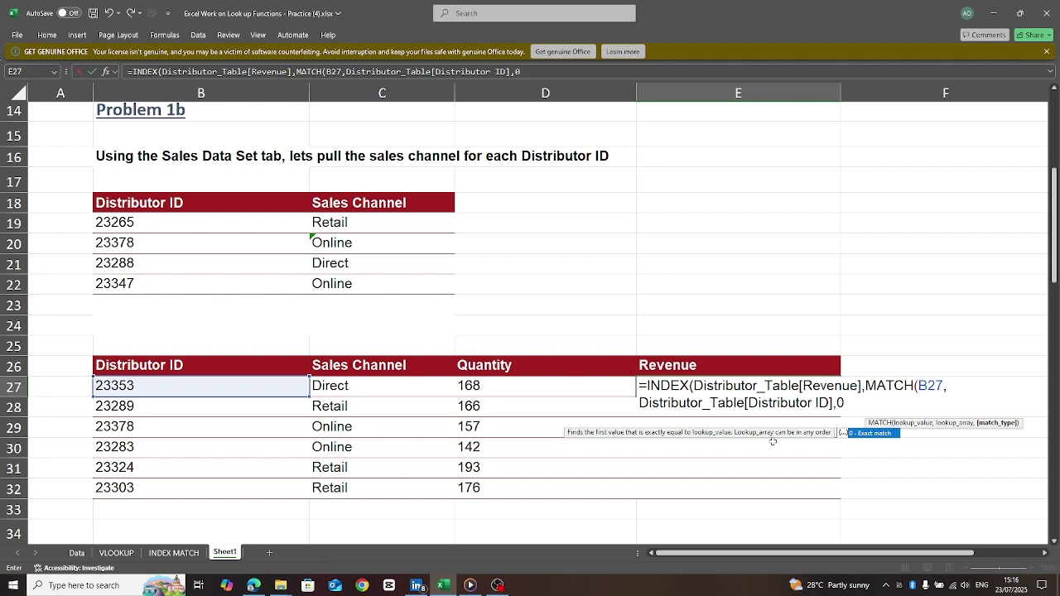
pyautogui.write('))')
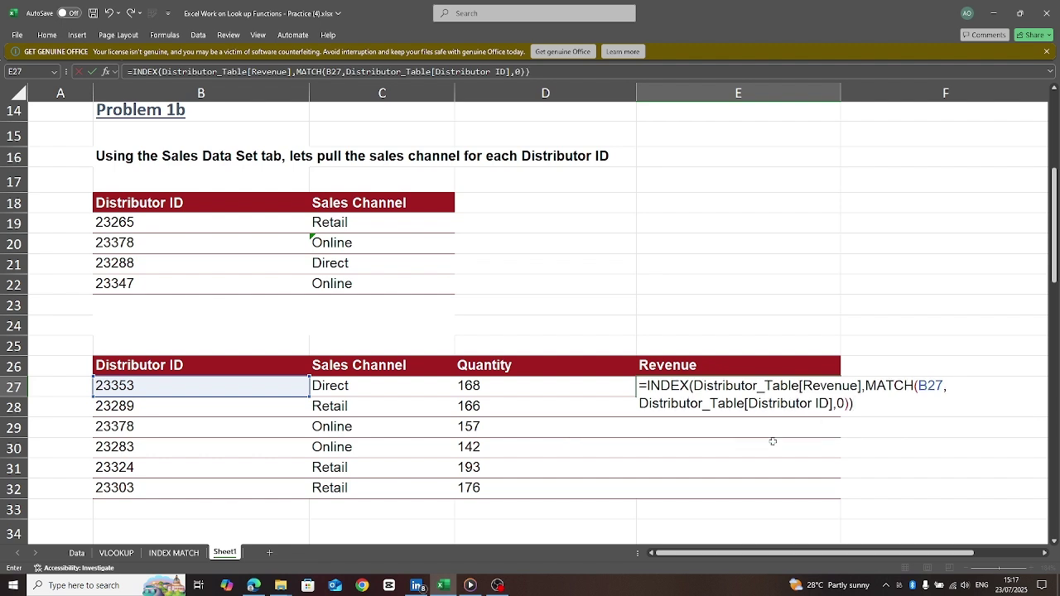
pyautogui.press('Return')
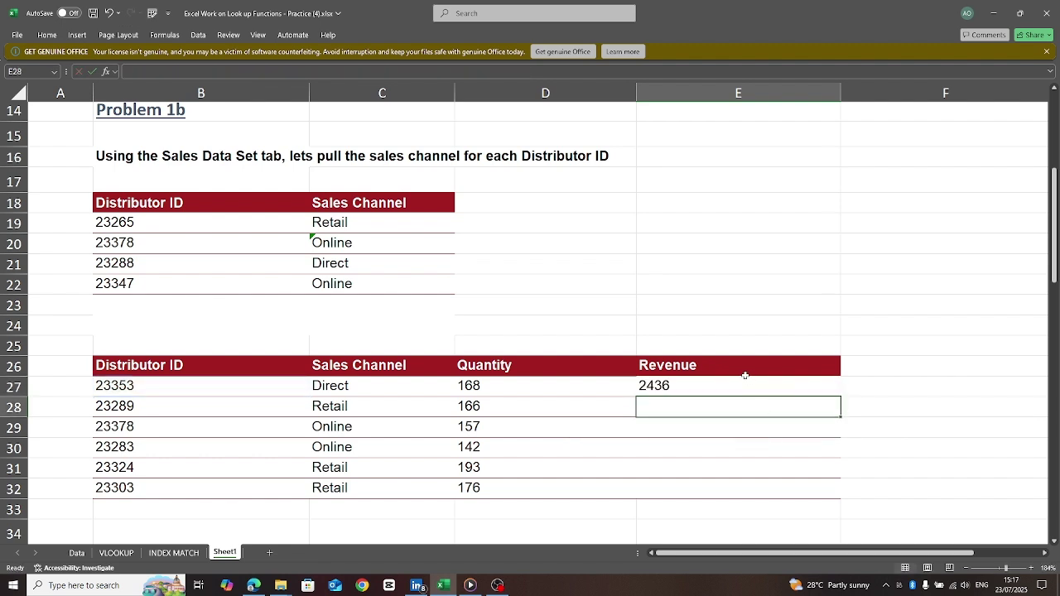
pyautogui.moveTo(709, 395); pyautogui.dragTo(714, 400)
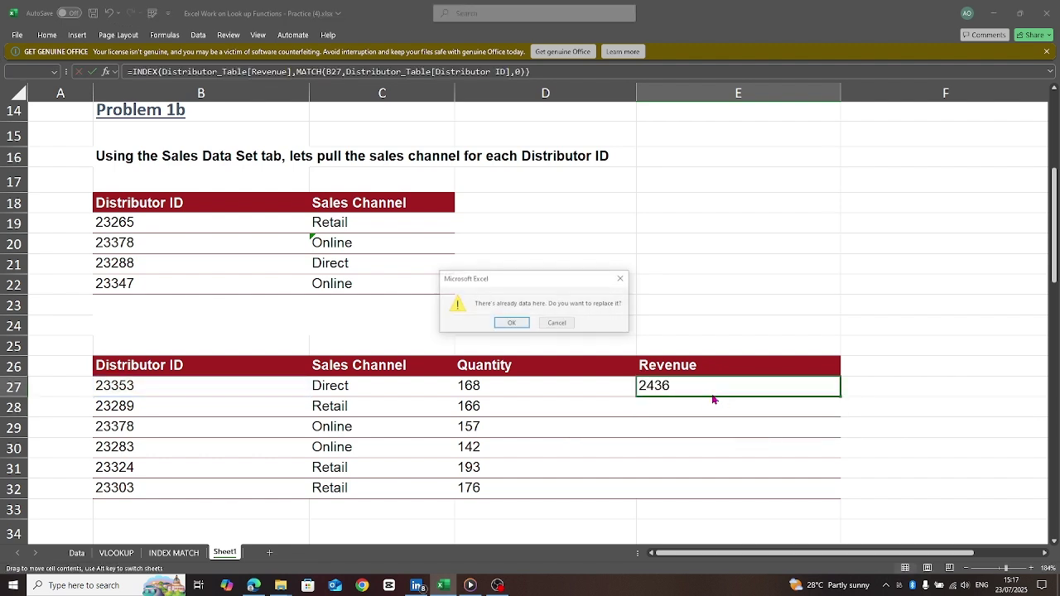
pyautogui.click(511, 323)
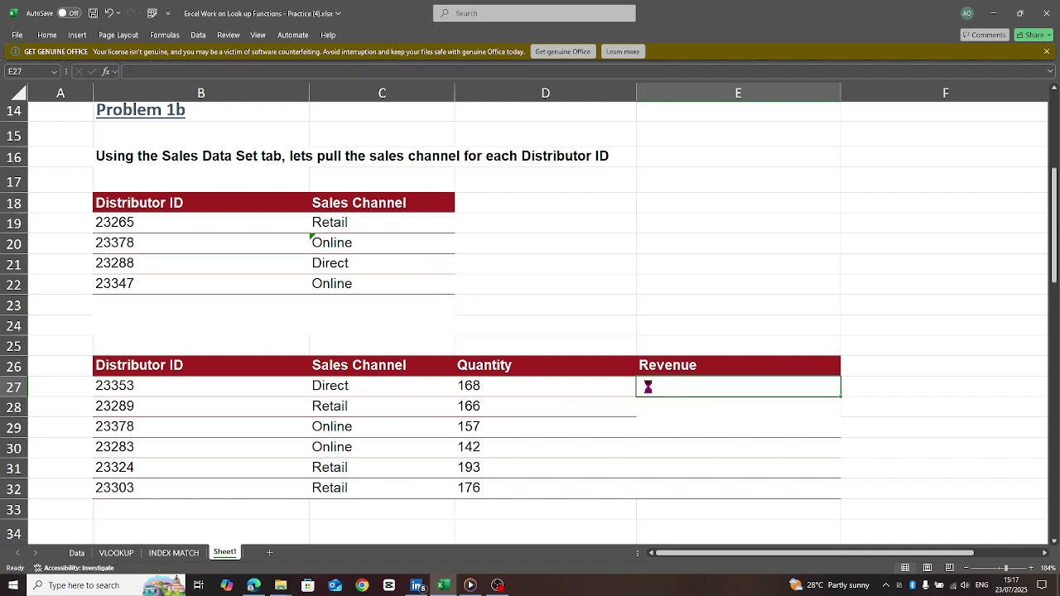
pyautogui.hotkey('ctrl', 'z')
# Fill the E27 revenue formula down to E32
pyautogui.click(687, 384)
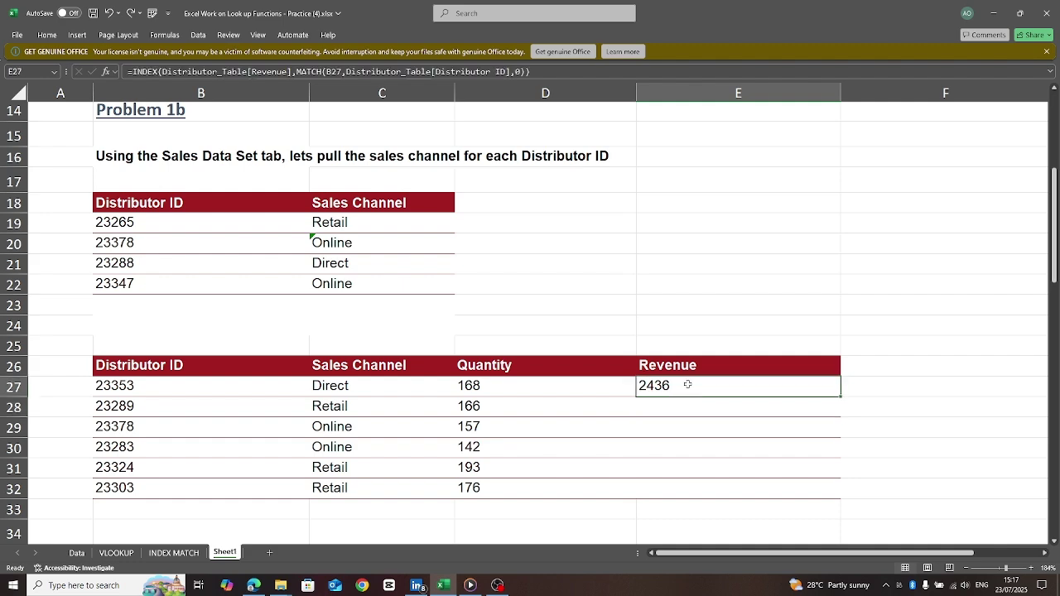
pyautogui.moveTo(841, 399); pyautogui.dragTo(837, 495)
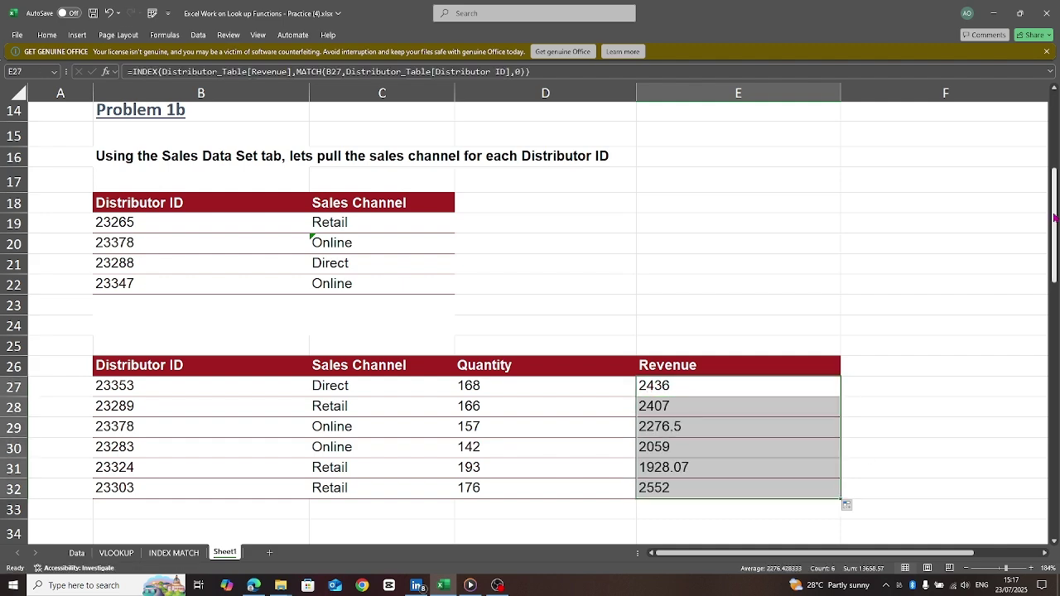
# Begin an INDEX formula in C42, the first Country cell of the Problem 2a table
pyautogui.moveTo(1055, 217); pyautogui.dragTo(1056, 308)
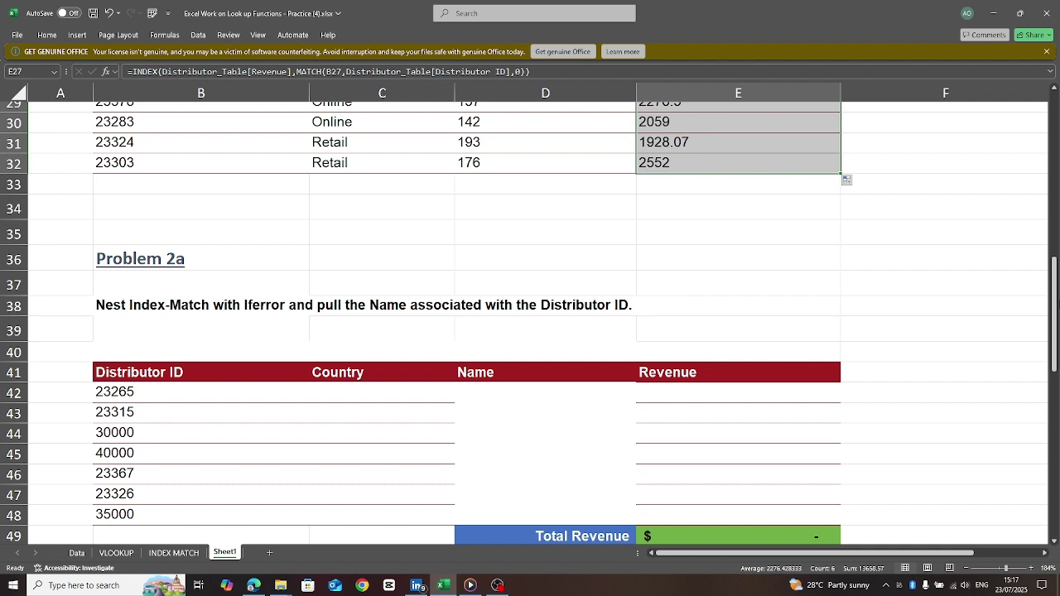
pyautogui.moveTo(1058, 317); pyautogui.dragTo(1057, 335)
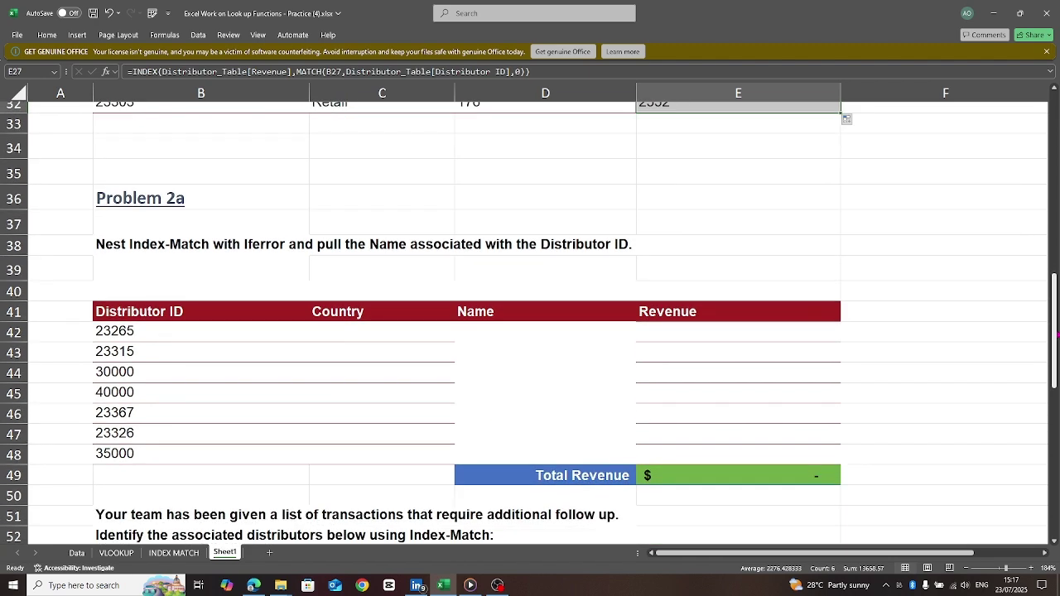
pyautogui.click(318, 333)
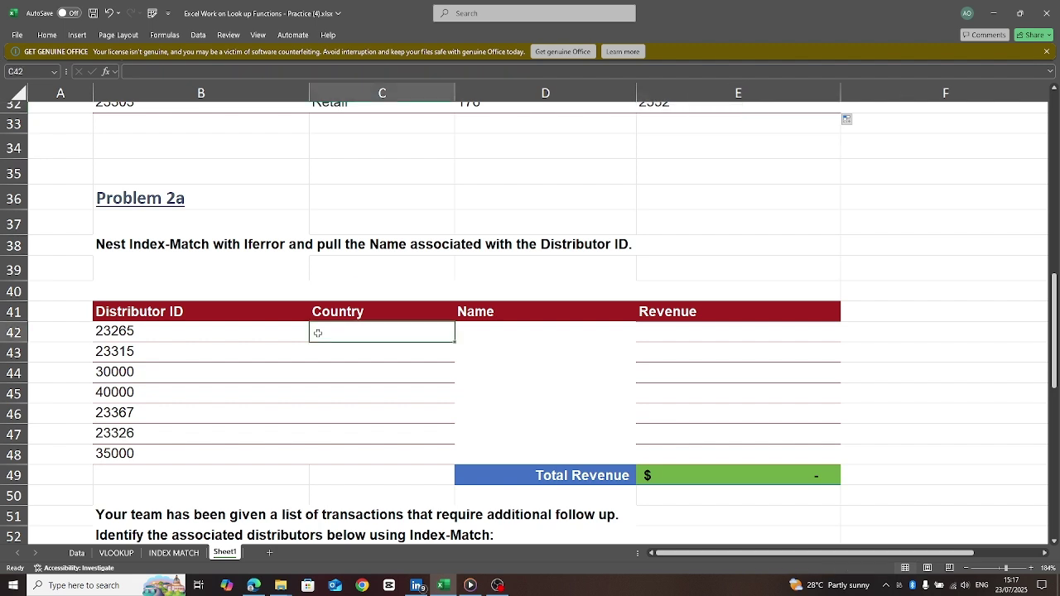
pyautogui.write('in')
pyautogui.press('BackSpace')
pyautogui.press('BackSpace')
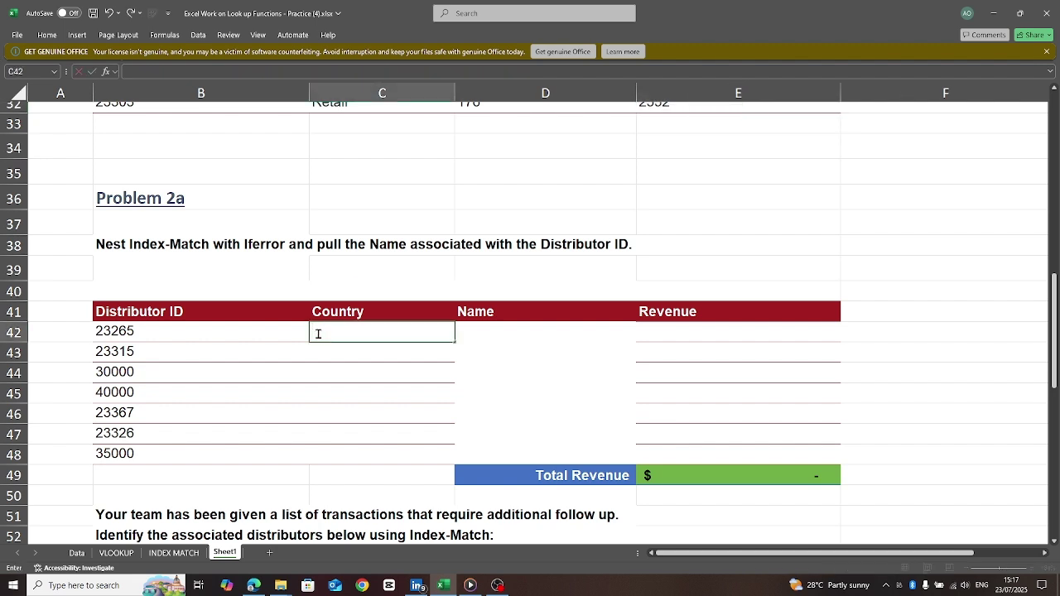
pyautogui.write('=in')
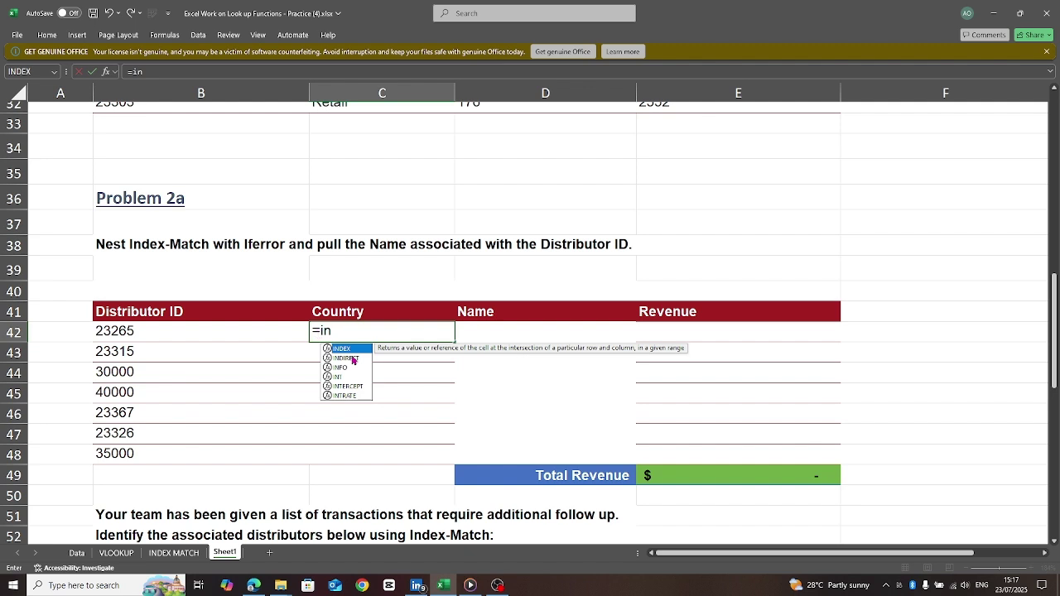
pyautogui.press('Tab')
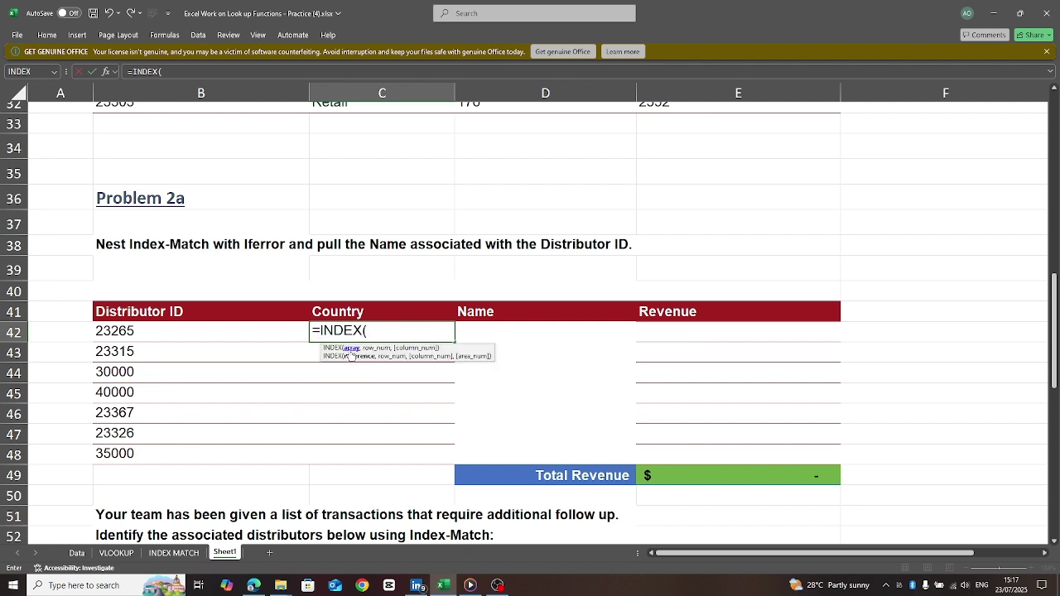
# Use the Country column of Distributor_Table as the array of the INDEX formula in C42
pyautogui.write('dis')
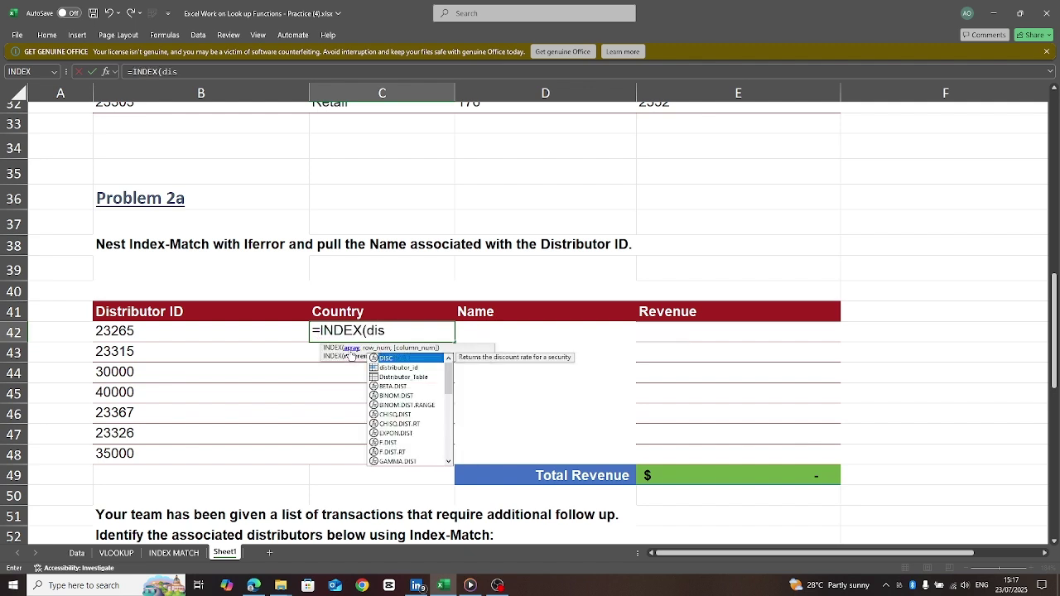
pyautogui.doubleClick(418, 382)
pyautogui.write('[')
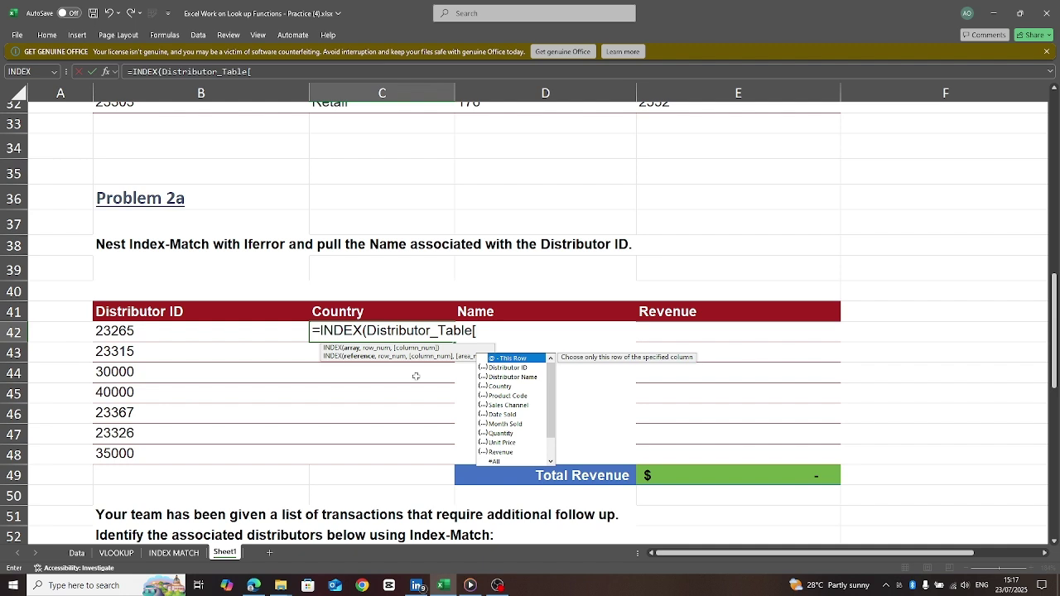
pyautogui.doubleClick(507, 387)
pyautogui.write(']')
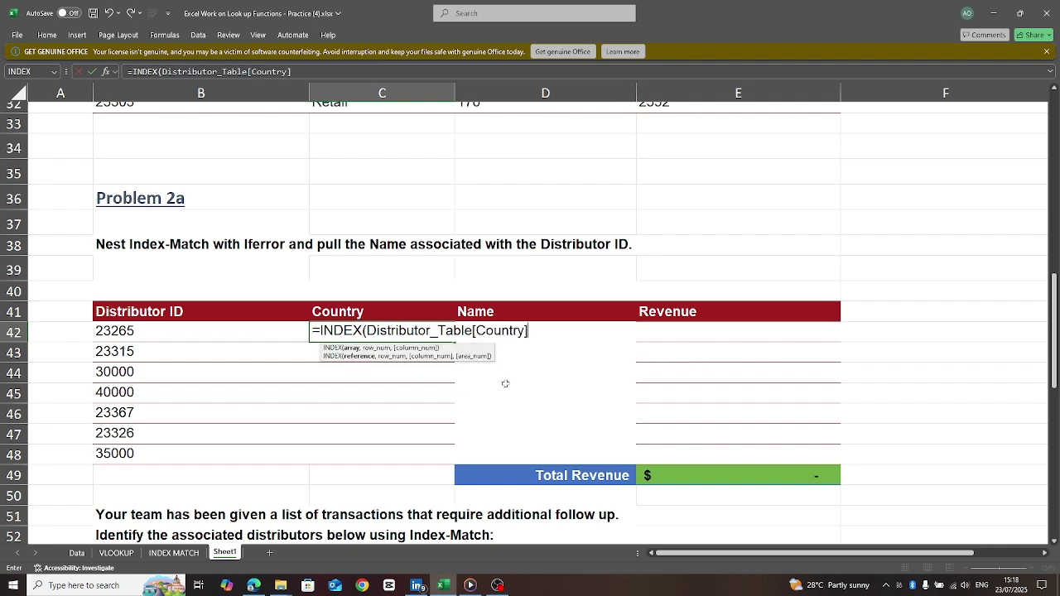
# Nest a MATCH function as the row argument in C42, looking up B42 in the Distributor ID column of Distributor_Table
pyautogui.write(',match')
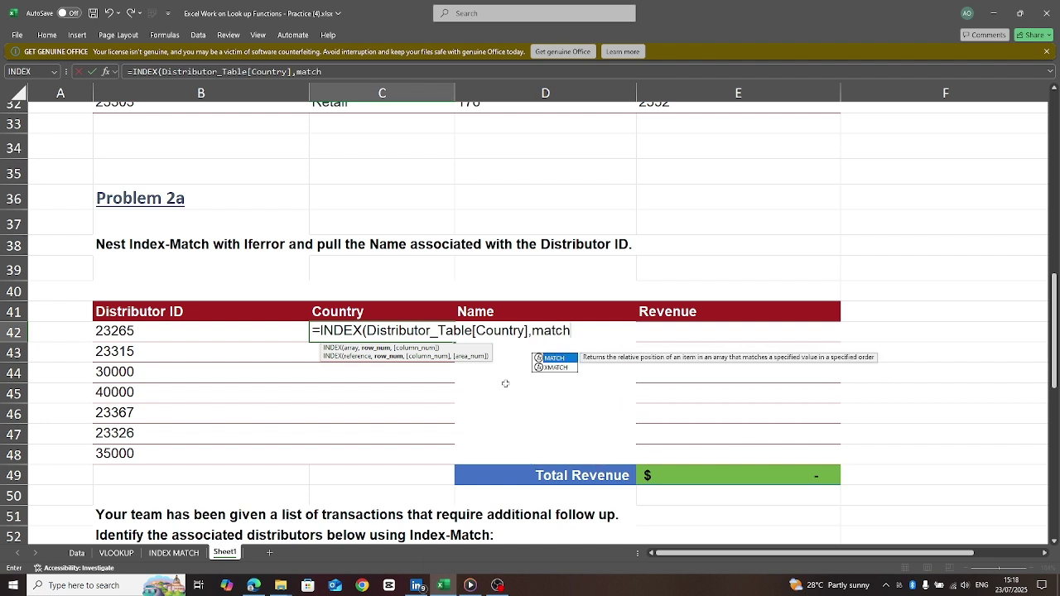
pyautogui.click(566, 362)
pyautogui.doubleClick(566, 362)
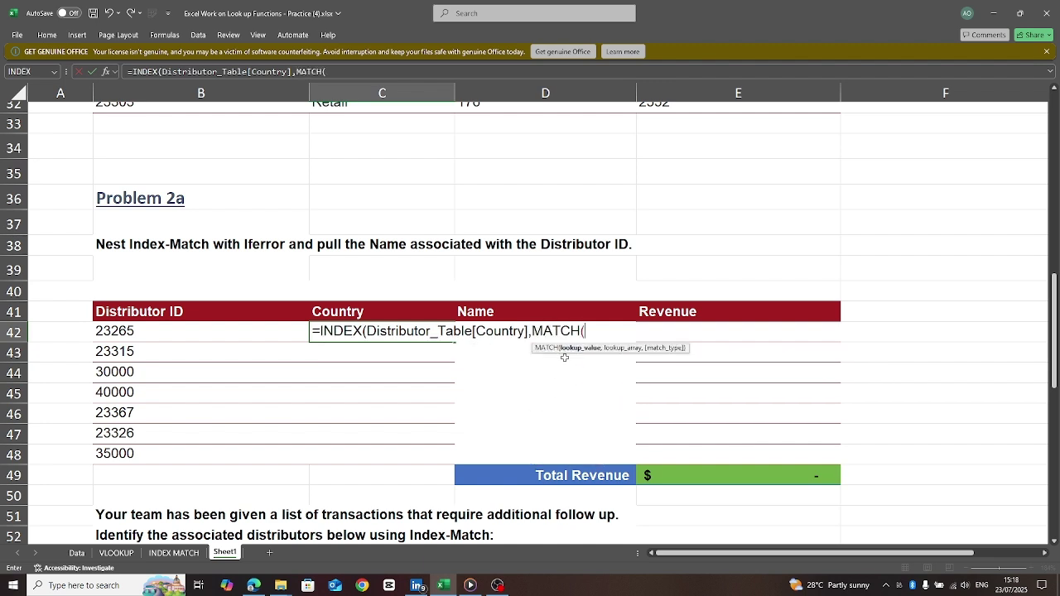
pyautogui.click(110, 330)
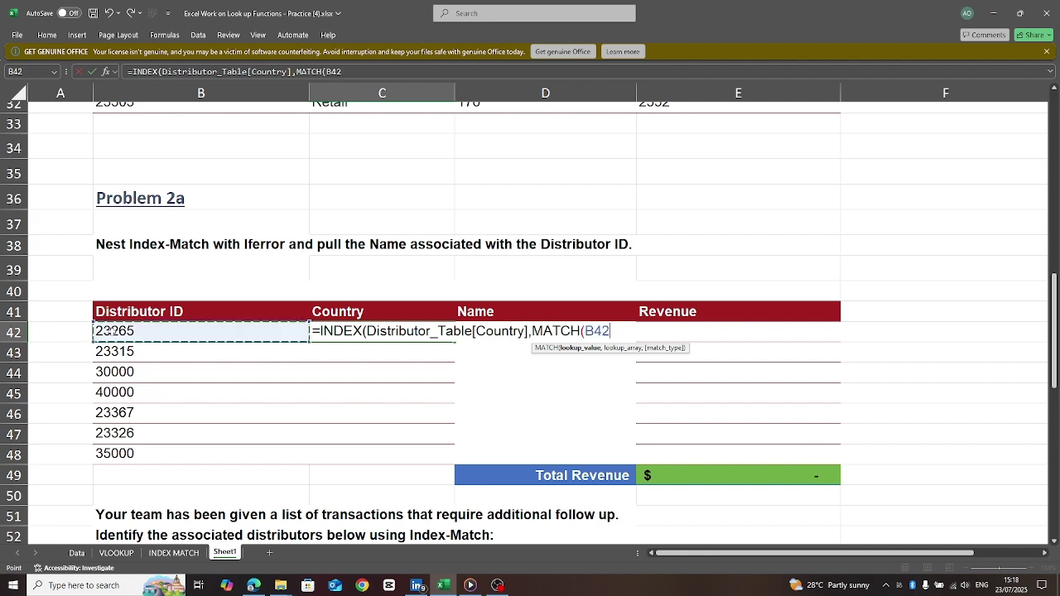
pyautogui.write(',dis')
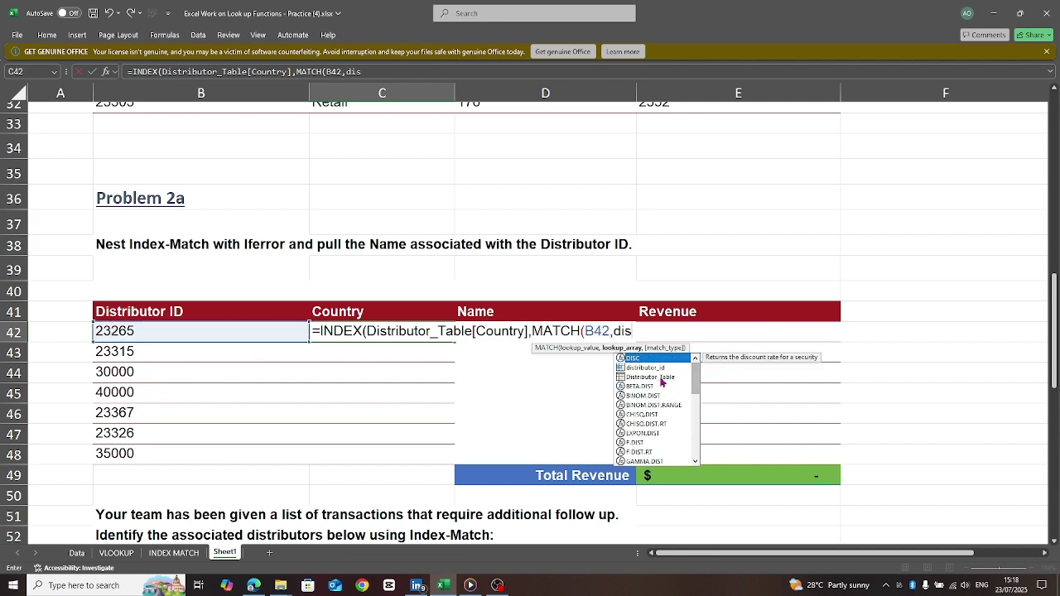
pyautogui.doubleClick(657, 377)
pyautogui.write('[')
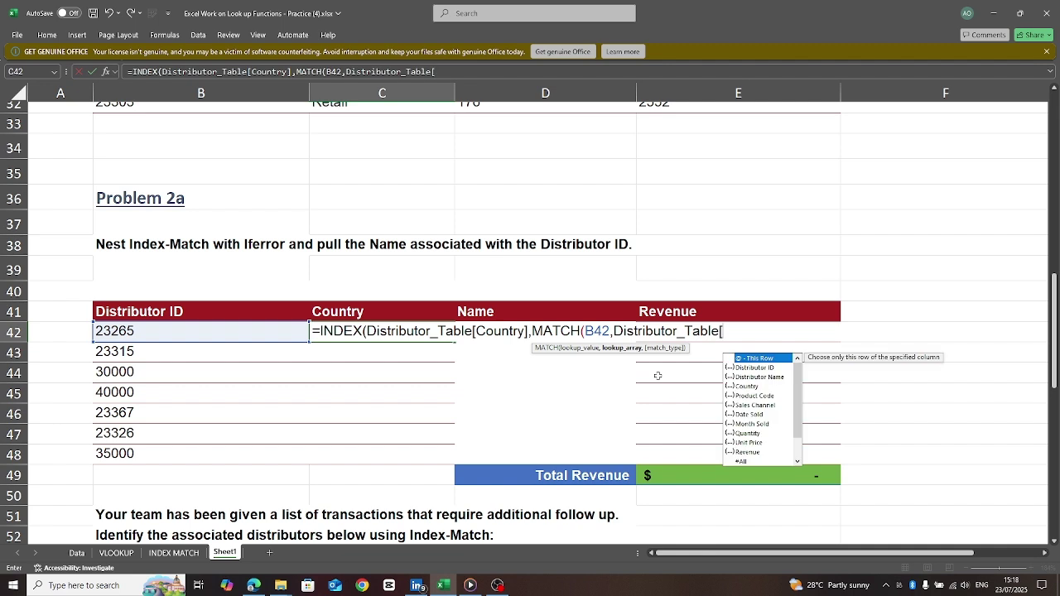
pyautogui.doubleClick(751, 368)
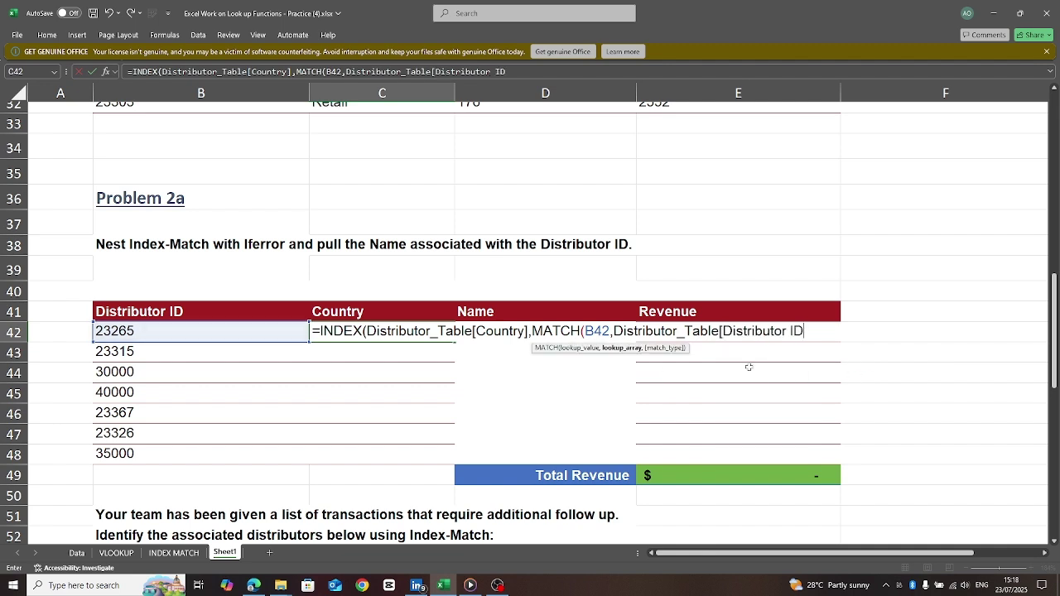
# Complete the C42 formula with match type 0 for an exact match
pyautogui.write('],0')
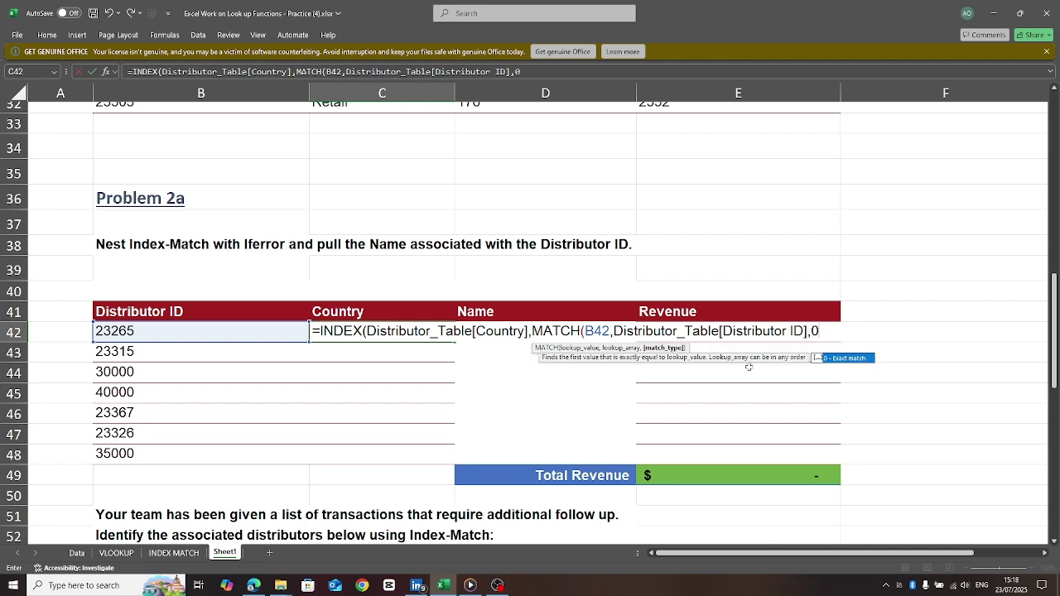
pyautogui.write('))')
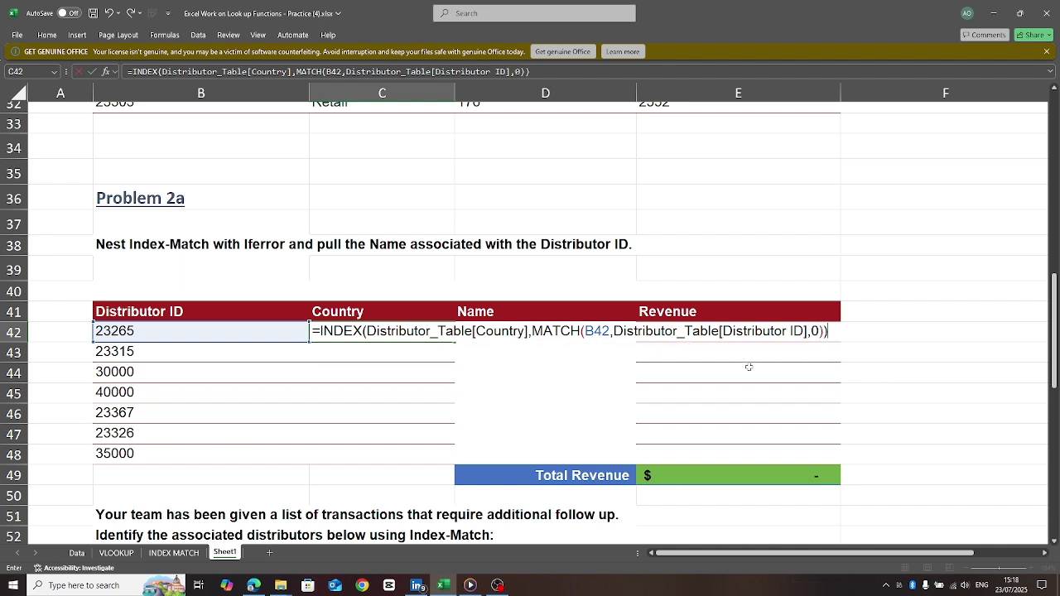
pyautogui.press('Return')
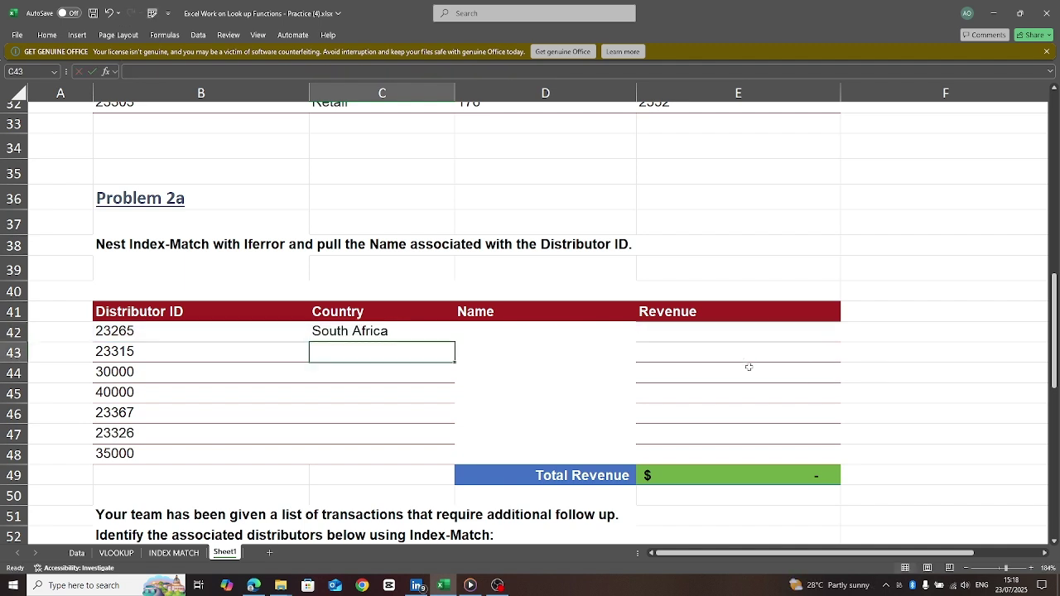
# Begin an INDEX formula in D42, the first Name cell, using the Distributor Name column of Distributor_Table as the array
pyautogui.click(512, 335)
pyautogui.write('=')
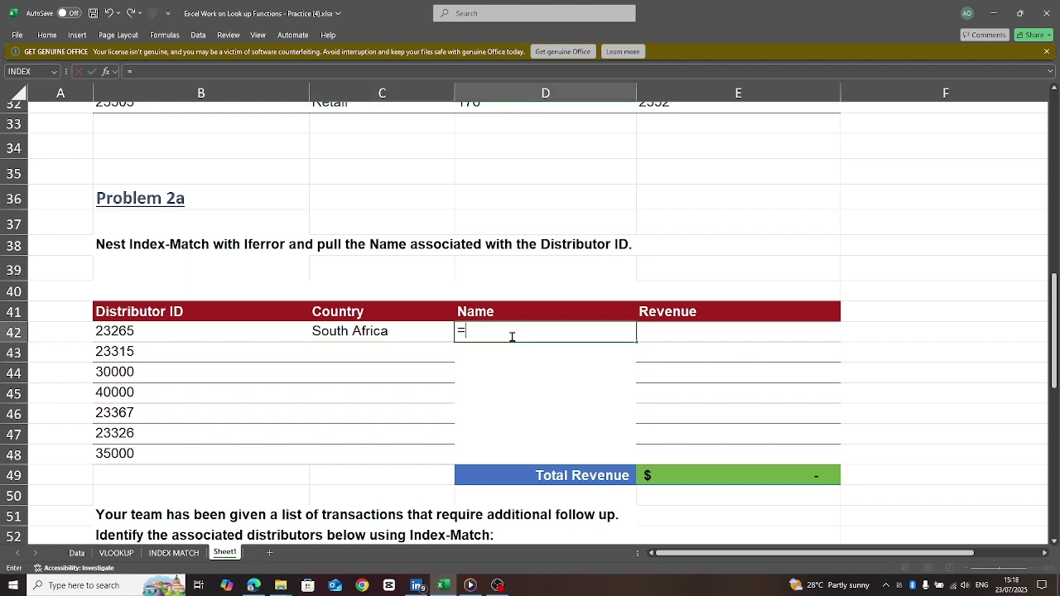
pyautogui.write('in')
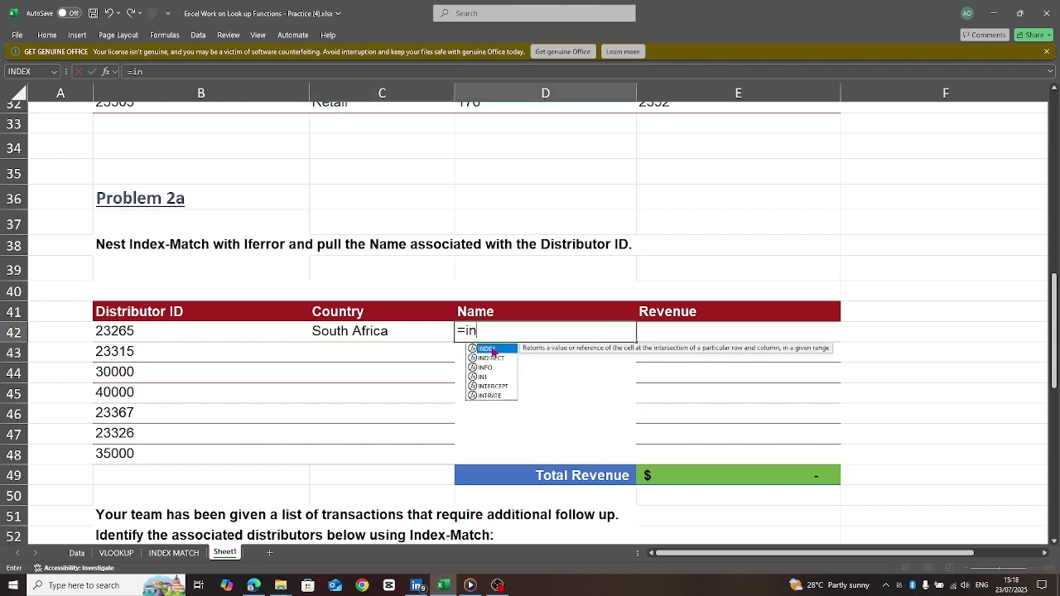
pyautogui.doubleClick(493, 349)
pyautogui.write('dis')
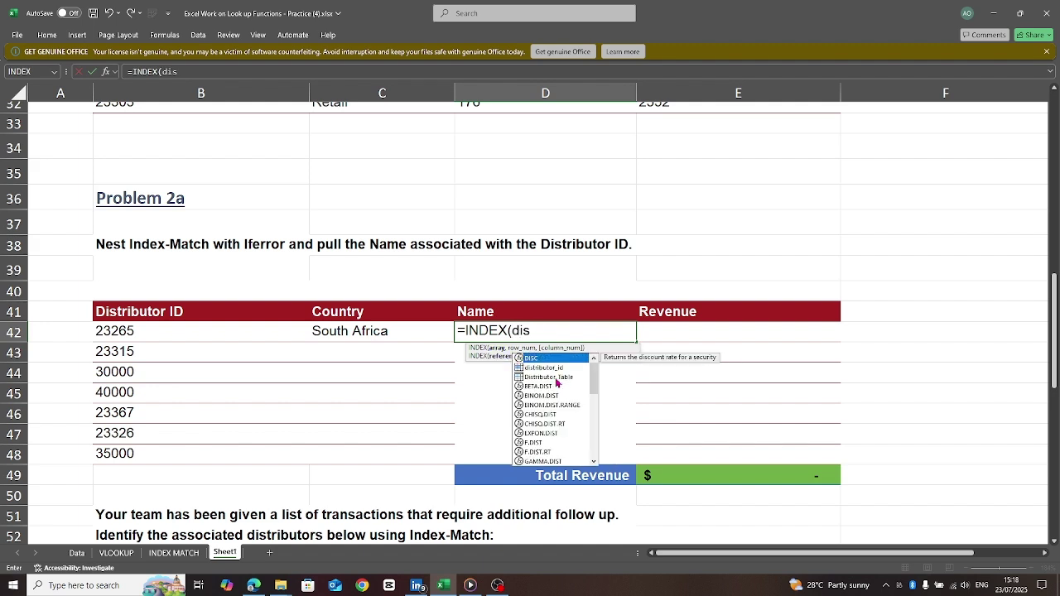
pyautogui.doubleClick(554, 378)
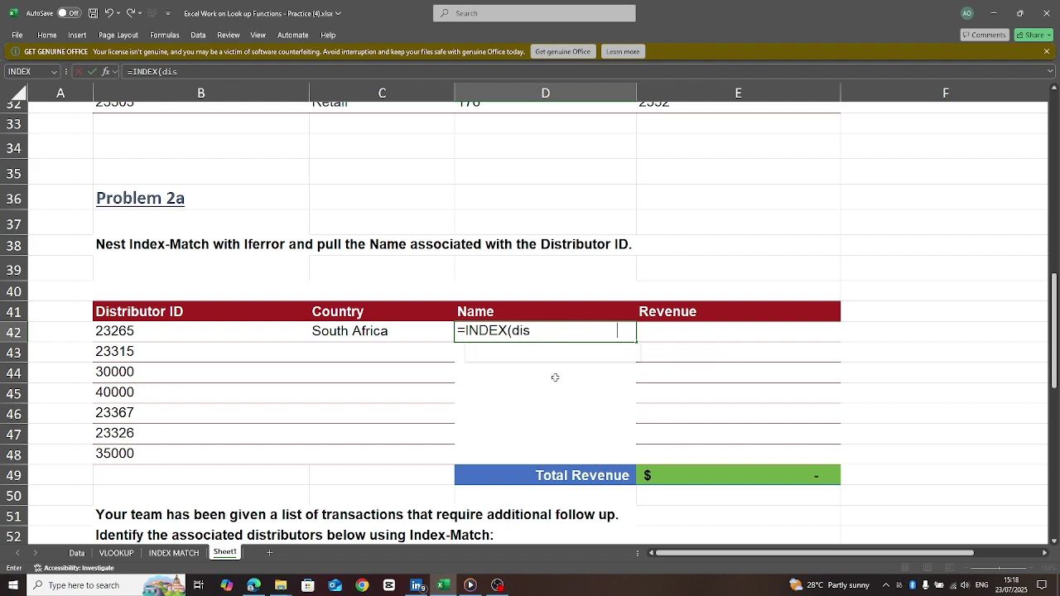
pyautogui.write('[')
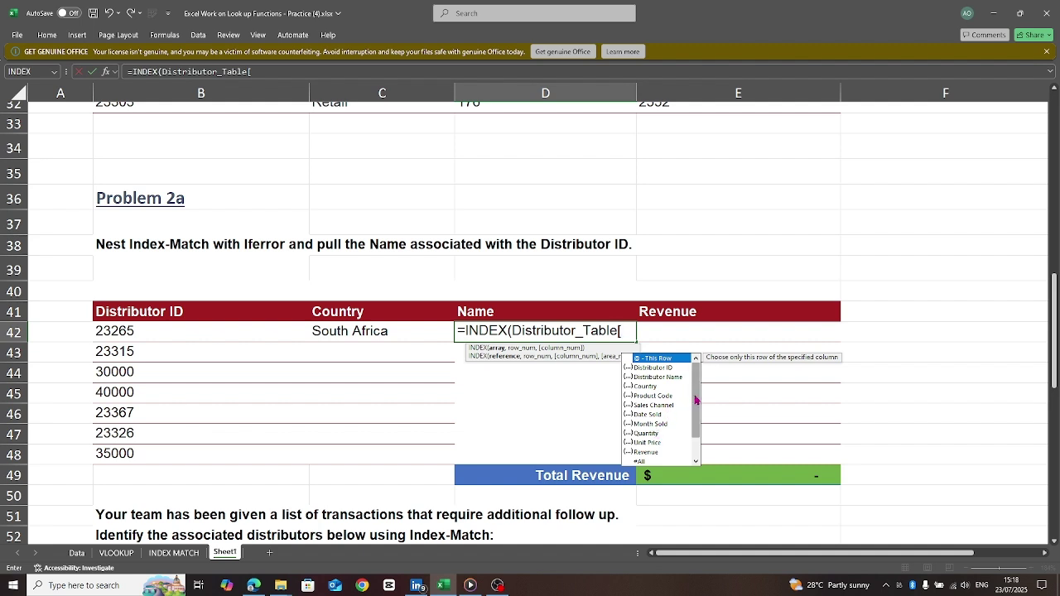
pyautogui.moveTo(696, 400)
pyautogui.mouseDown()
pyautogui.moveTo(700, 422)
pyautogui.moveTo(700, 399)
pyautogui.mouseUp()
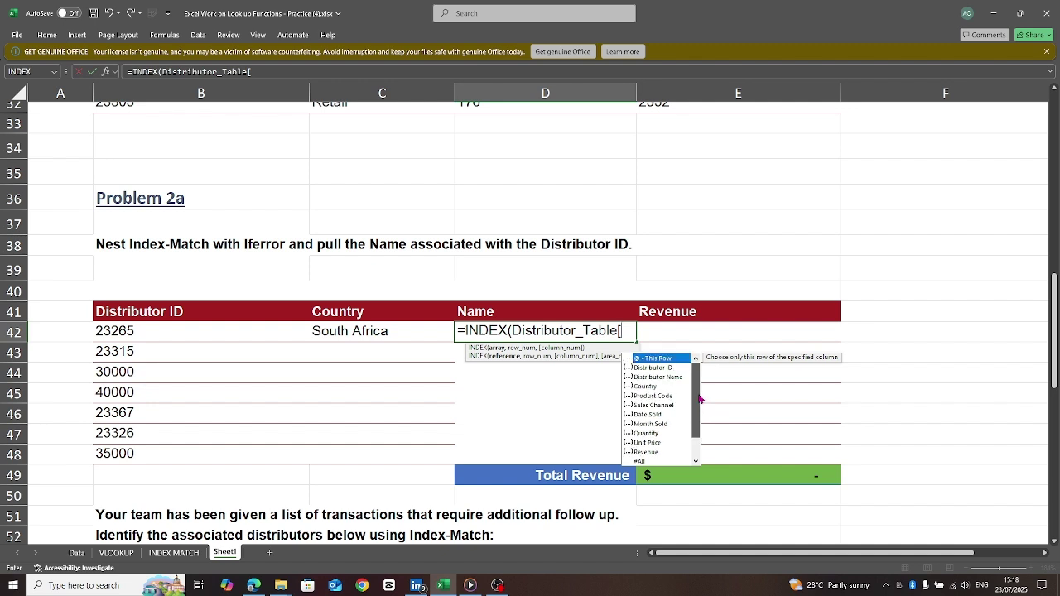
pyautogui.doubleClick(659, 377)
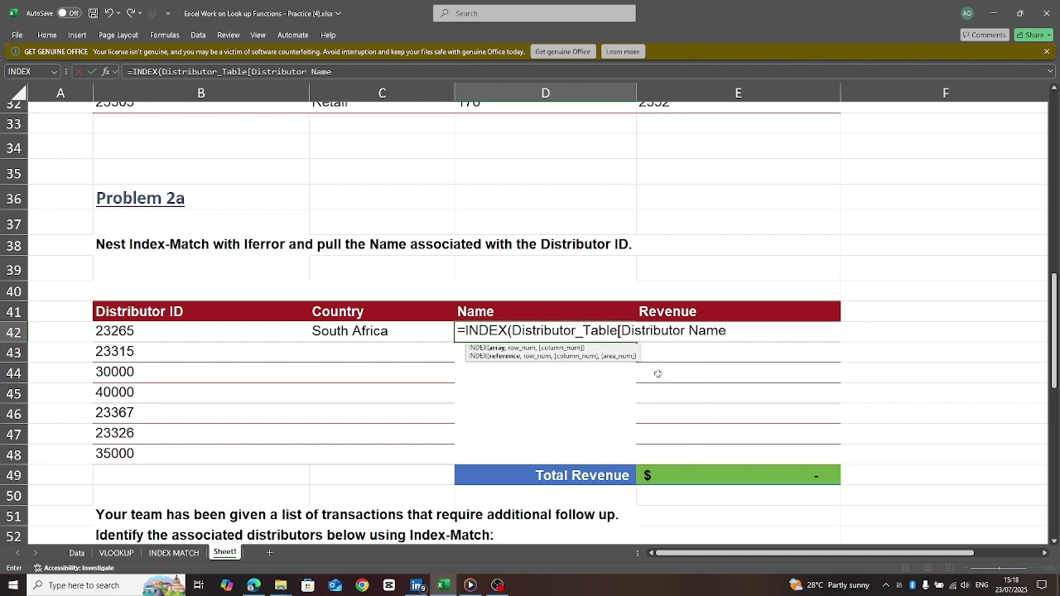
# Nest a MATCH function as the row argument in D42, looking up B42 in the Distributor ID column of Distributor_Table
pyautogui.write('],match')
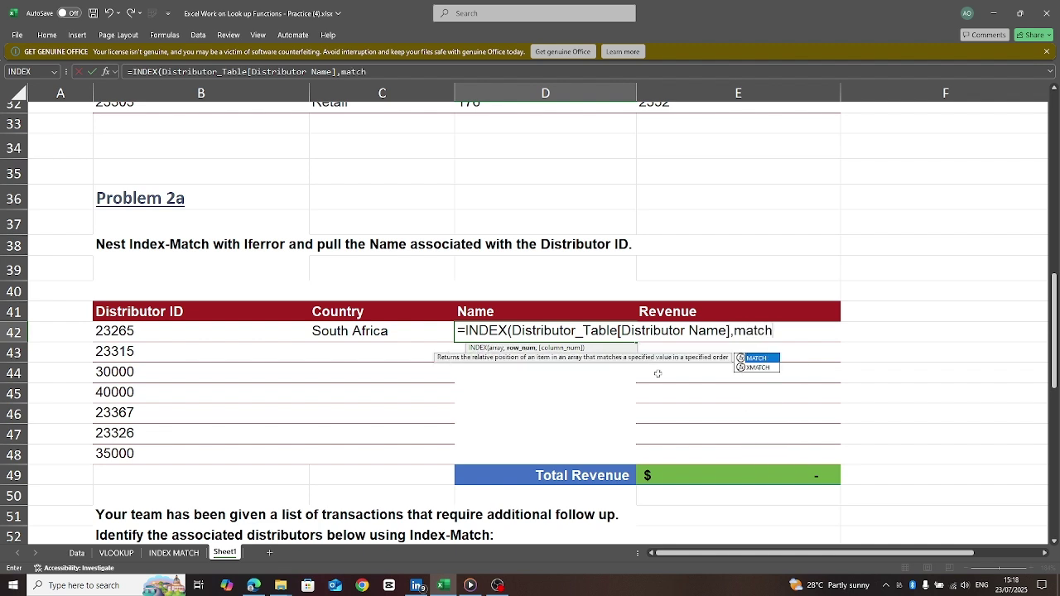
pyautogui.doubleClick(763, 357)
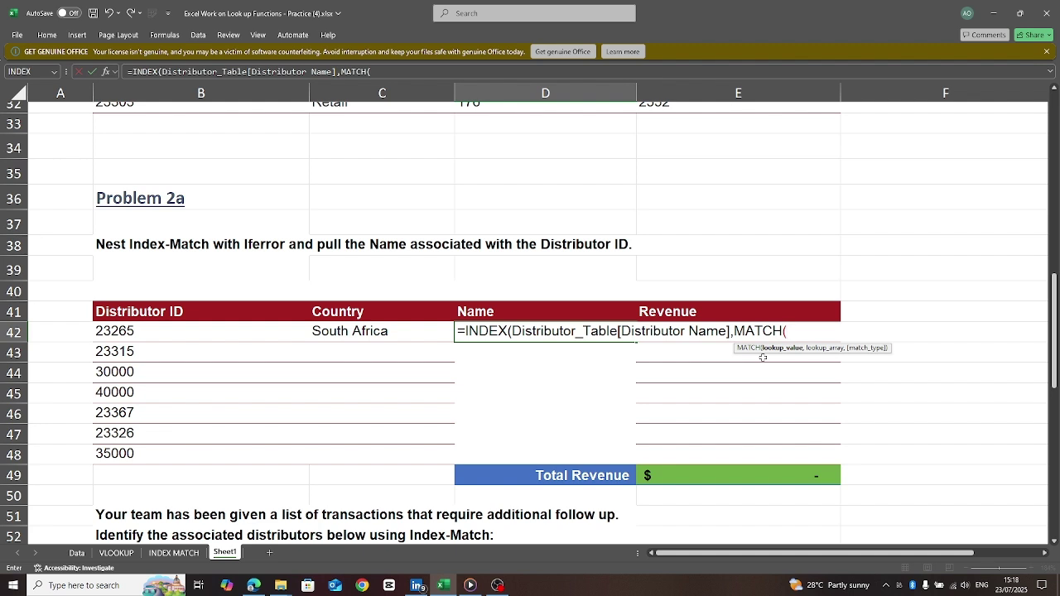
pyautogui.click(135, 331)
pyautogui.write(',dis')
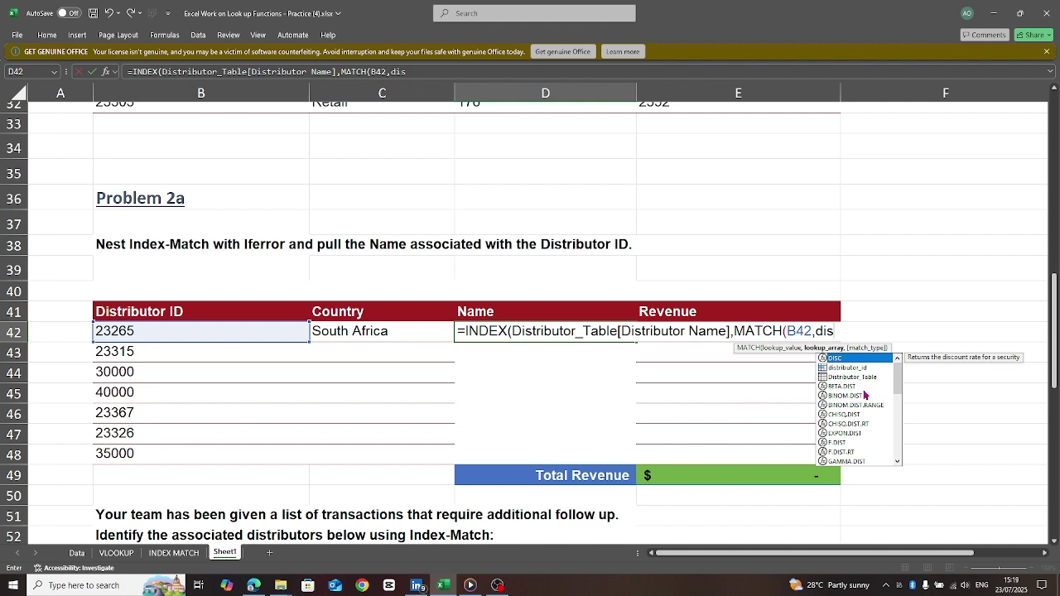
pyautogui.doubleClick(859, 379)
pyautogui.write('[')
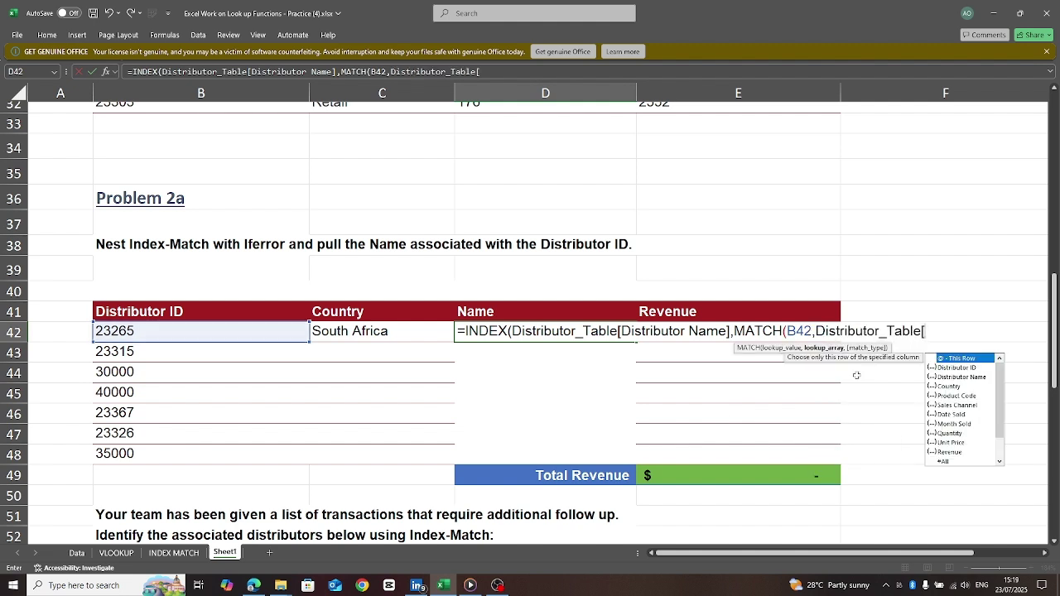
pyautogui.doubleClick(956, 368)
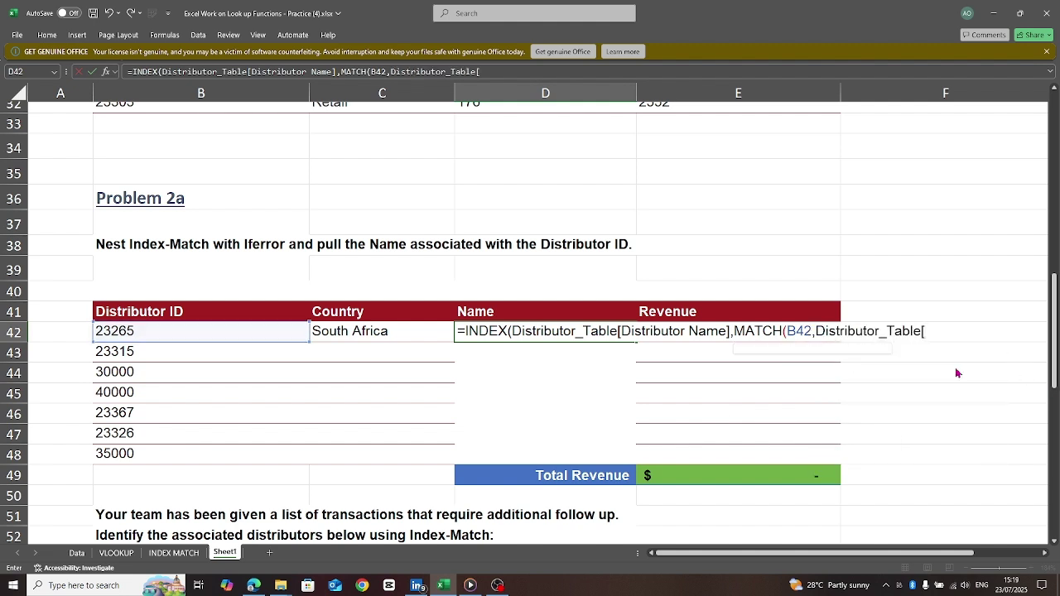
pyautogui.write(']')
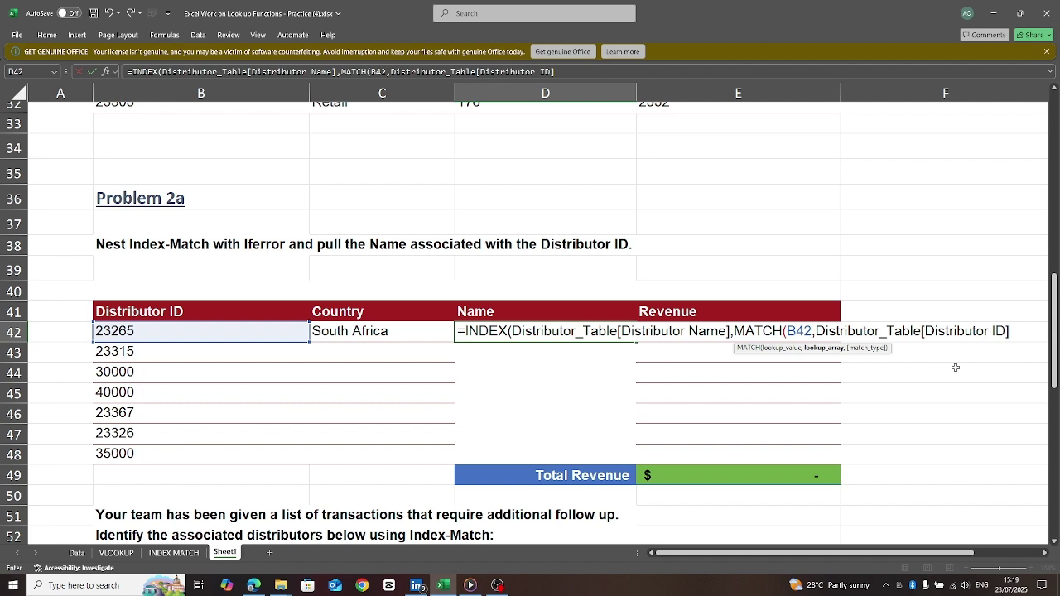
# Finish the D42 name formula with match type 0 for an exact match
pyautogui.write(',0')
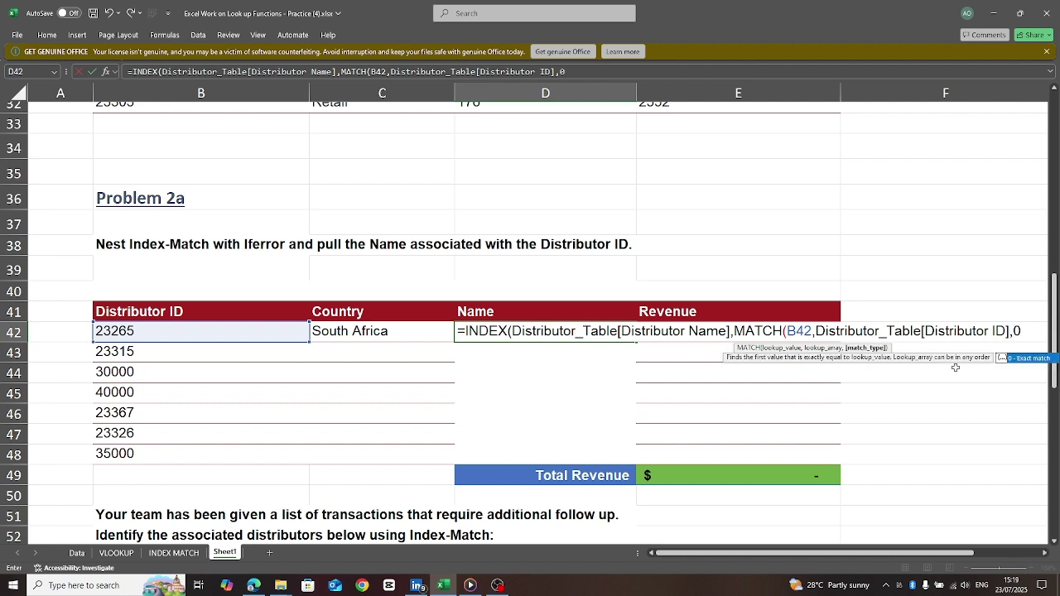
pyautogui.write('))')
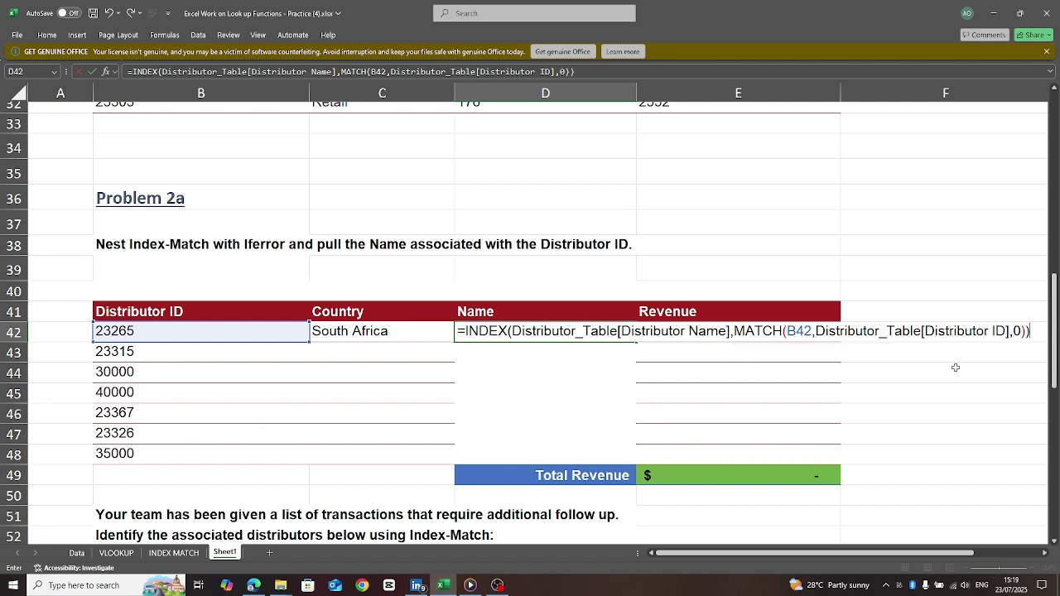
pyautogui.press('Return')
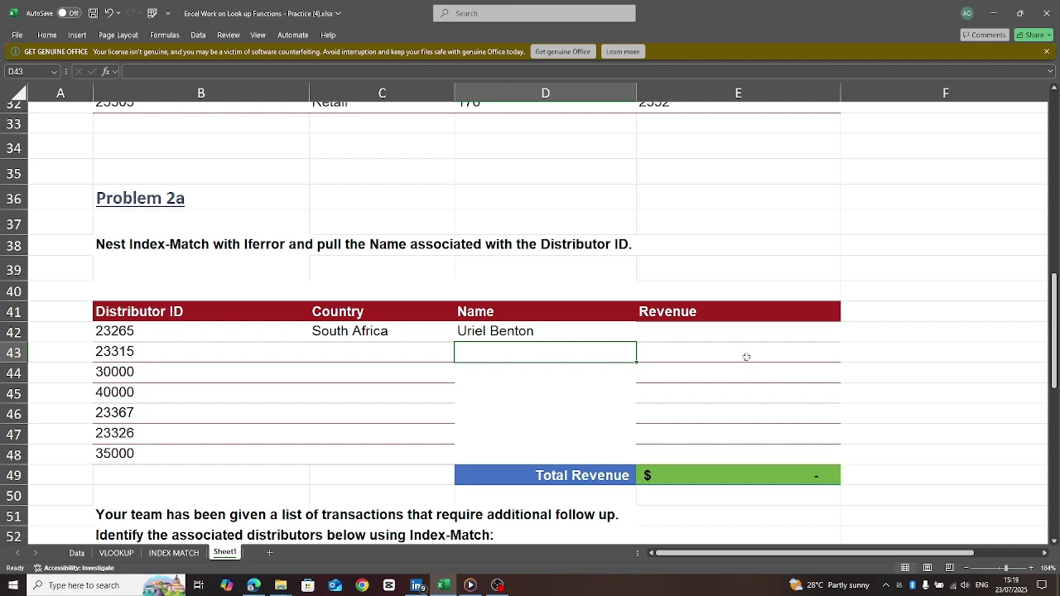
# Begin an INDEX formula in E42, the first Revenue cell, using the Revenue column of Distributor_Table as the array
pyautogui.click(671, 334)
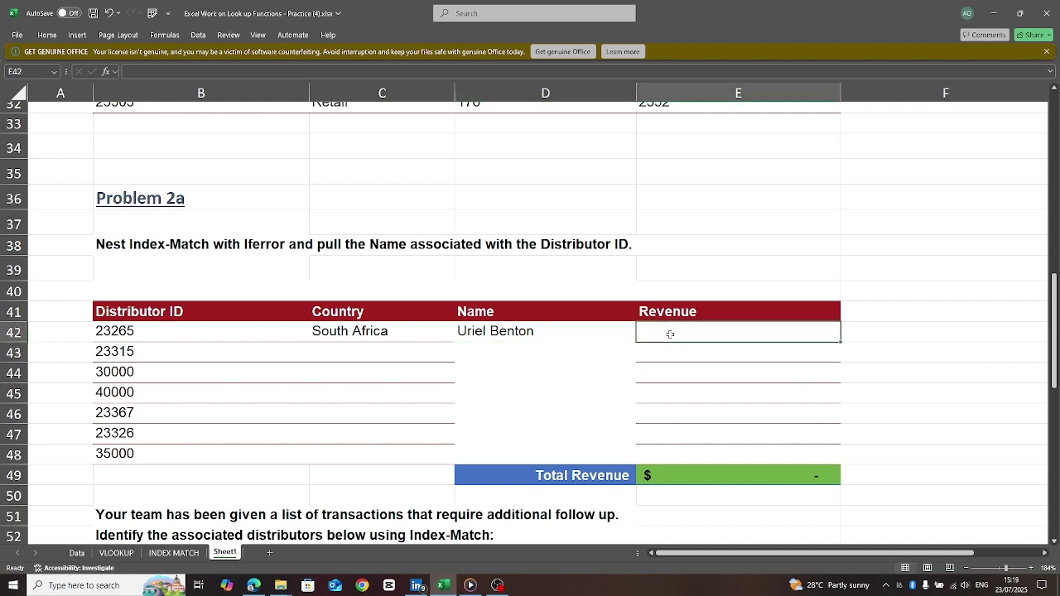
pyautogui.write('=in')
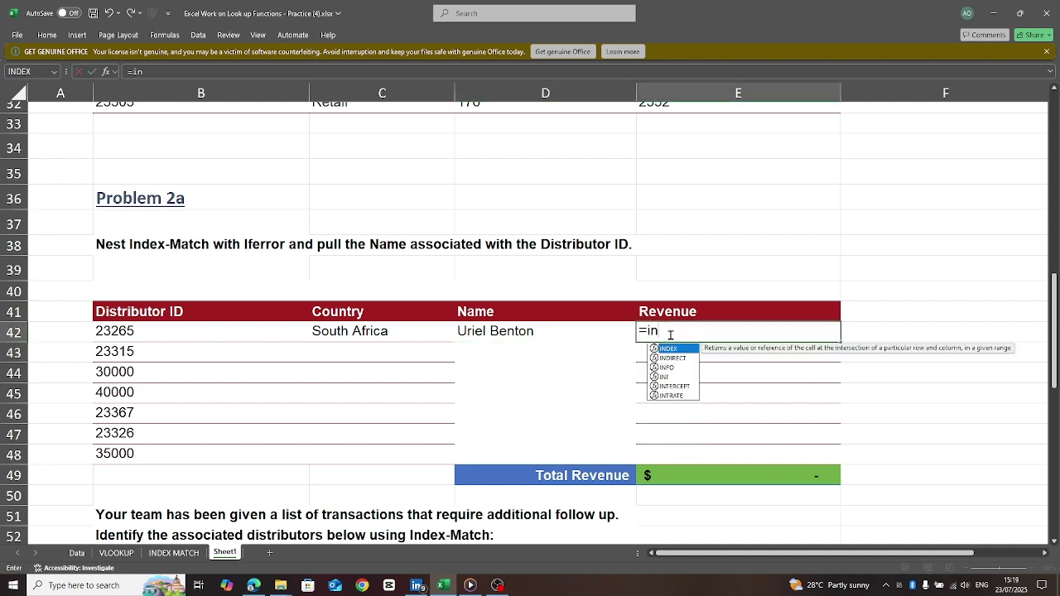
pyautogui.press('Tab')
pyautogui.write('dis')
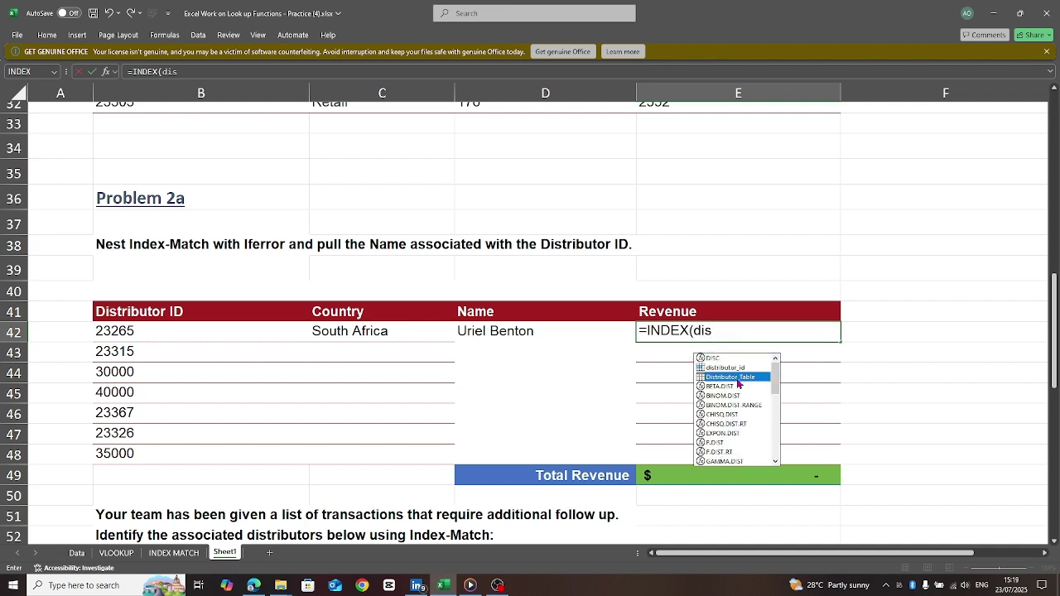
pyautogui.doubleClick(736, 378)
pyautogui.write('[')
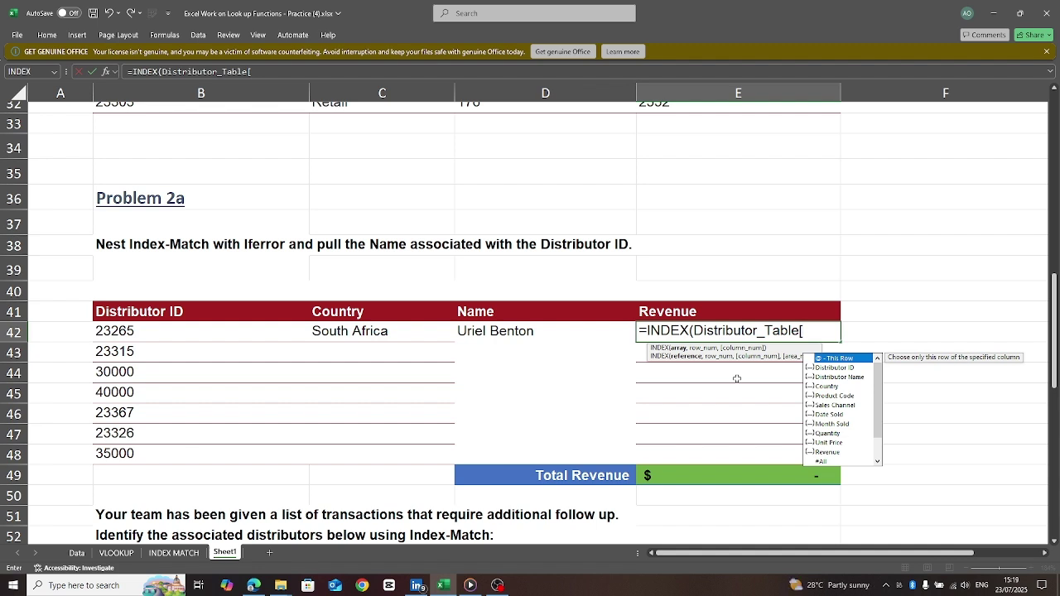
pyautogui.click(871, 401)
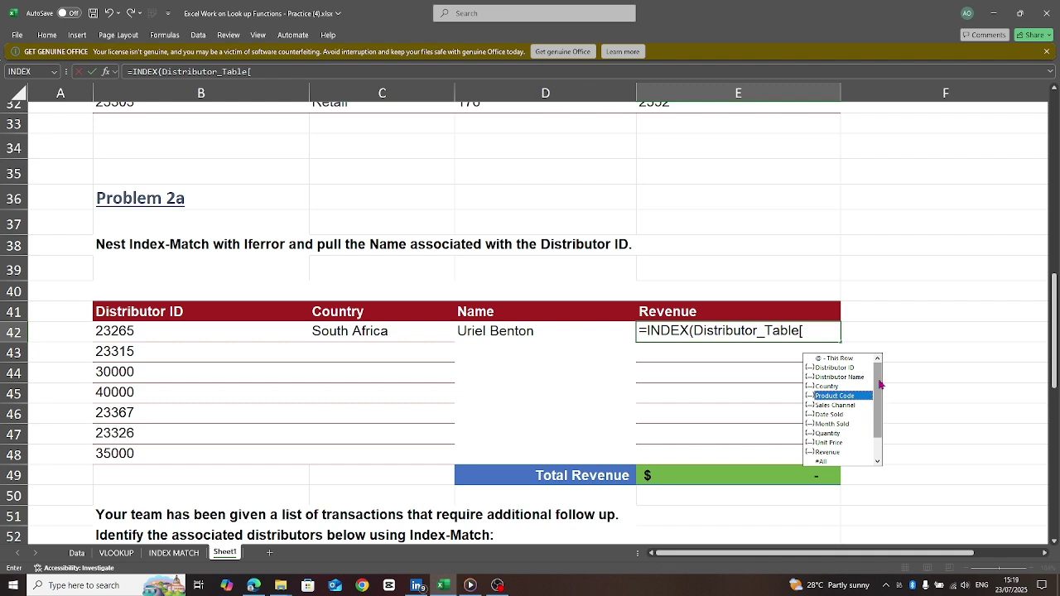
pyautogui.doubleClick(827, 453)
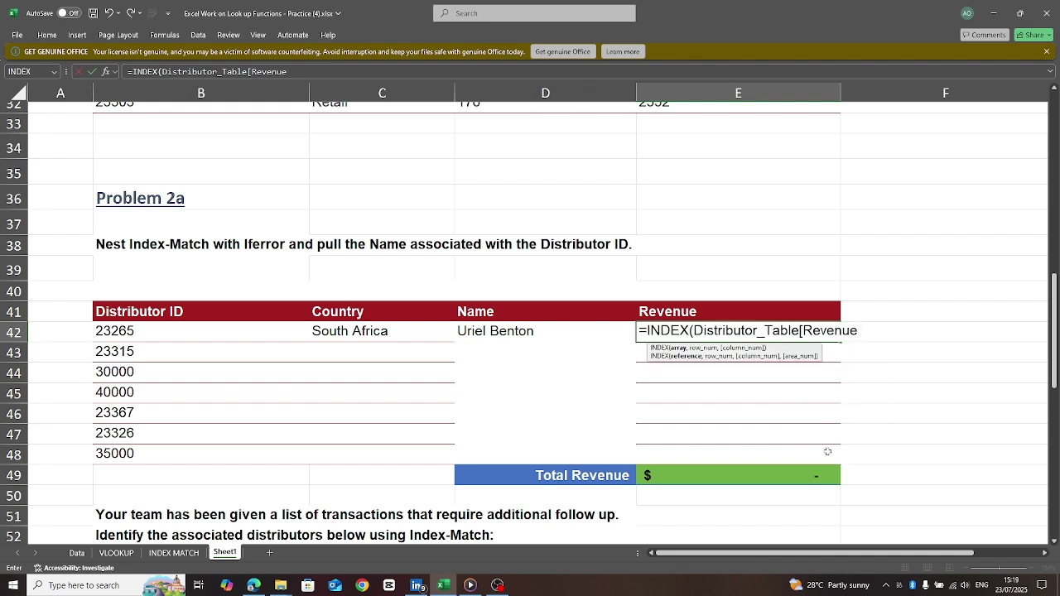
# Nest a MATCH function as the row argument in E42, looking up B42 in the Distributor ID column of Distributor_Table
pyautogui.write('],.')
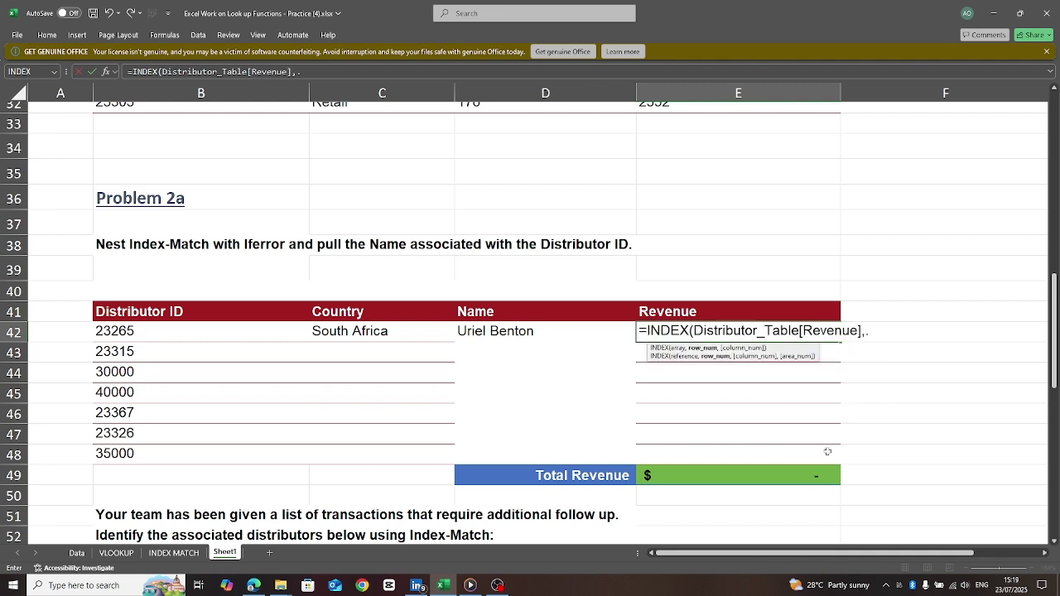
pyautogui.press('BackSpace')
pyautogui.write('ma')
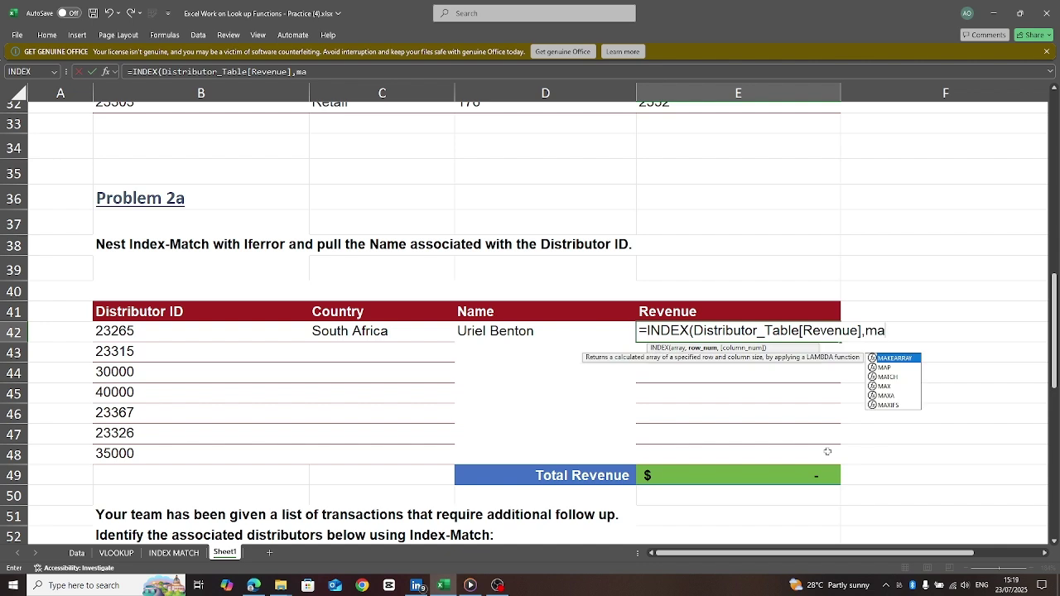
pyautogui.doubleClick(889, 377)
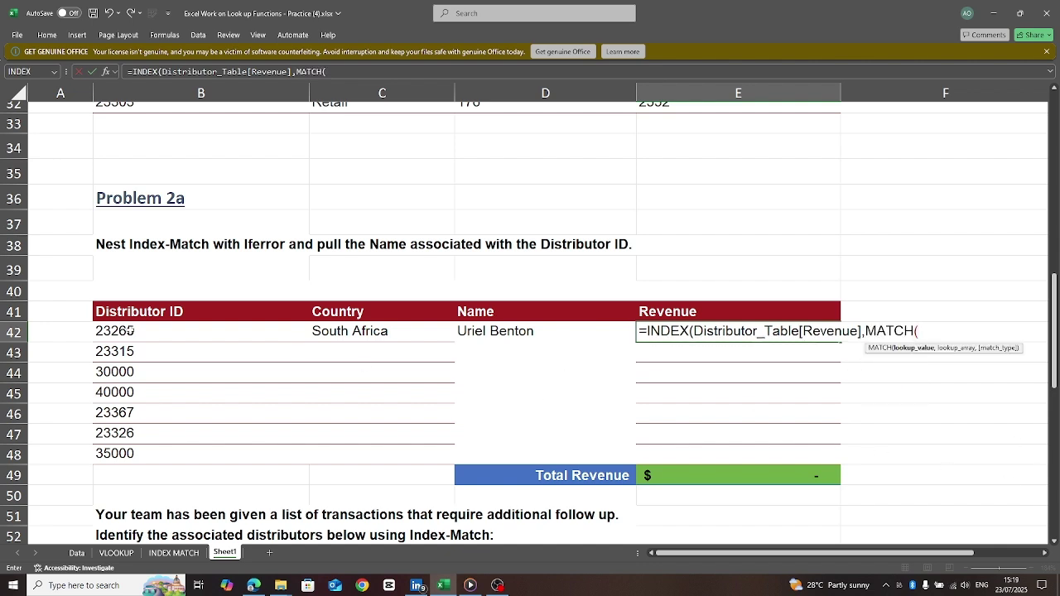
pyautogui.click(130, 331)
pyautogui.write(',dis')
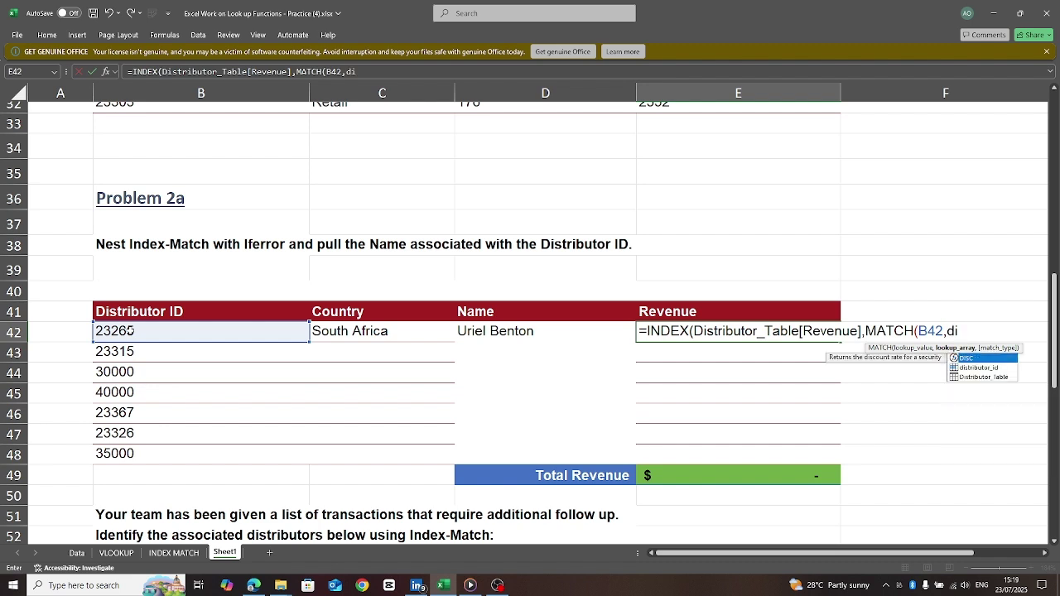
pyautogui.doubleClick(992, 377)
pyautogui.write('[')
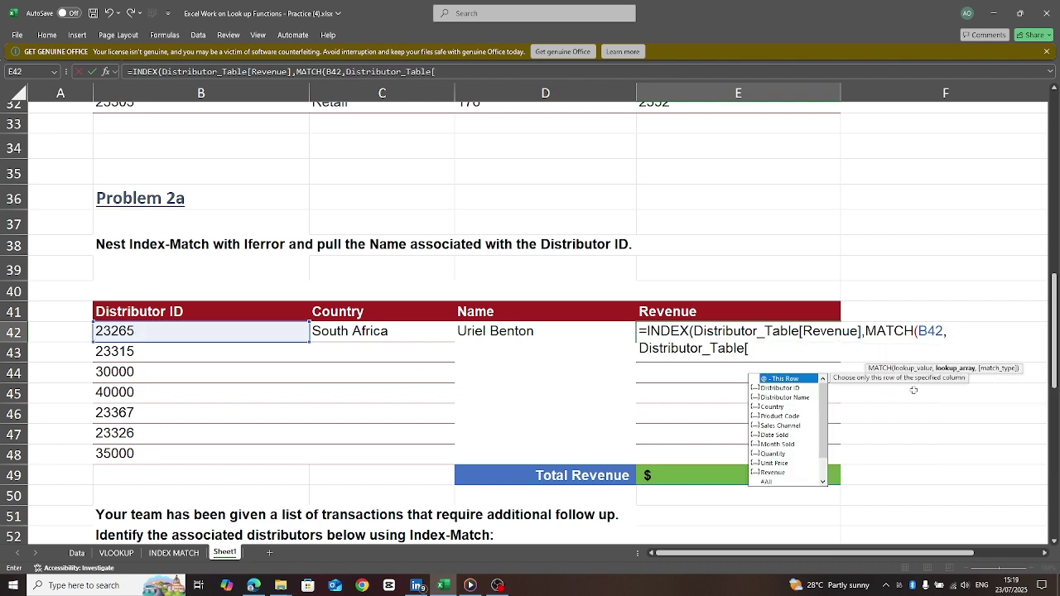
pyautogui.doubleClick(779, 388)
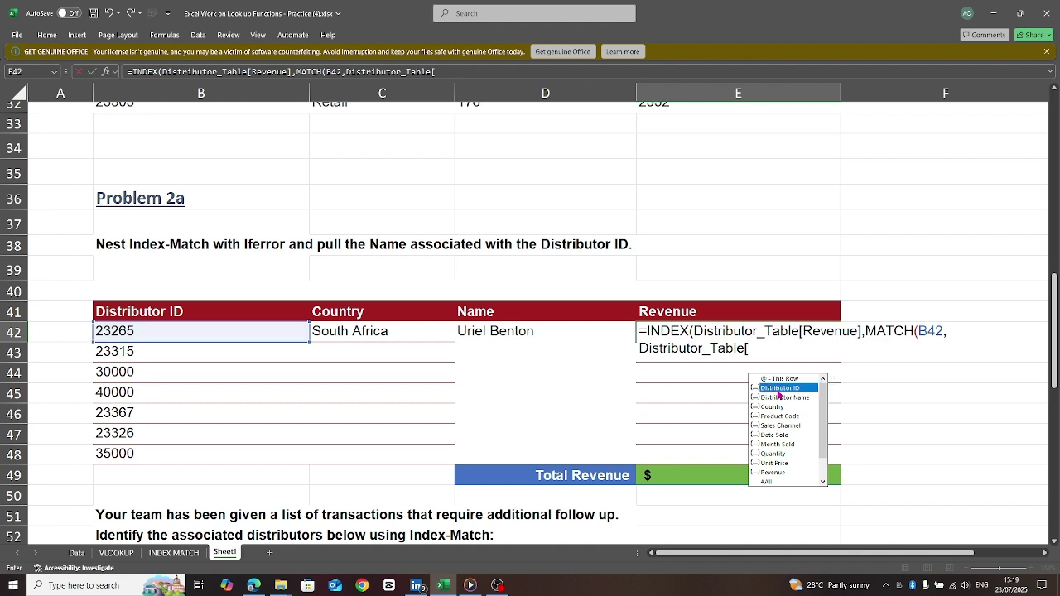
pyautogui.write(']')
# Finish the E42 revenue formula with match type 0 for an exact match
pyautogui.write(',')
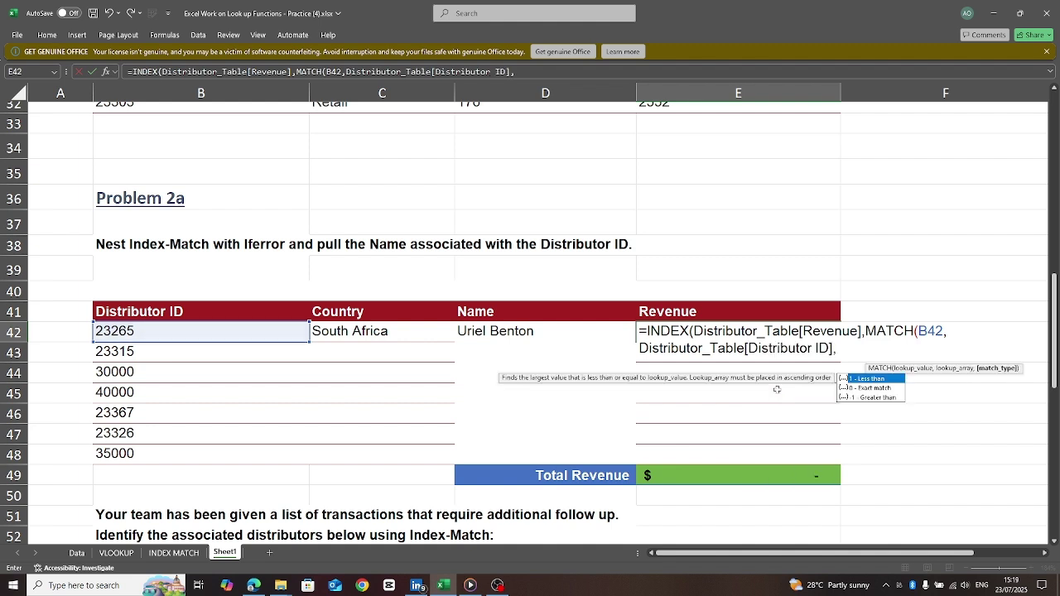
pyautogui.write('0))')
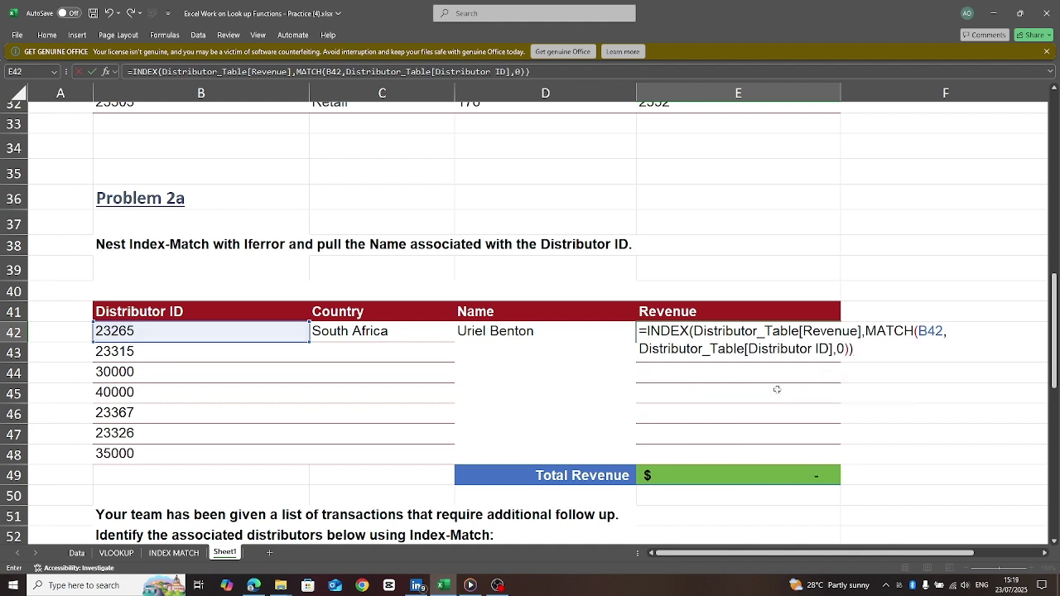
pyautogui.press('Return')
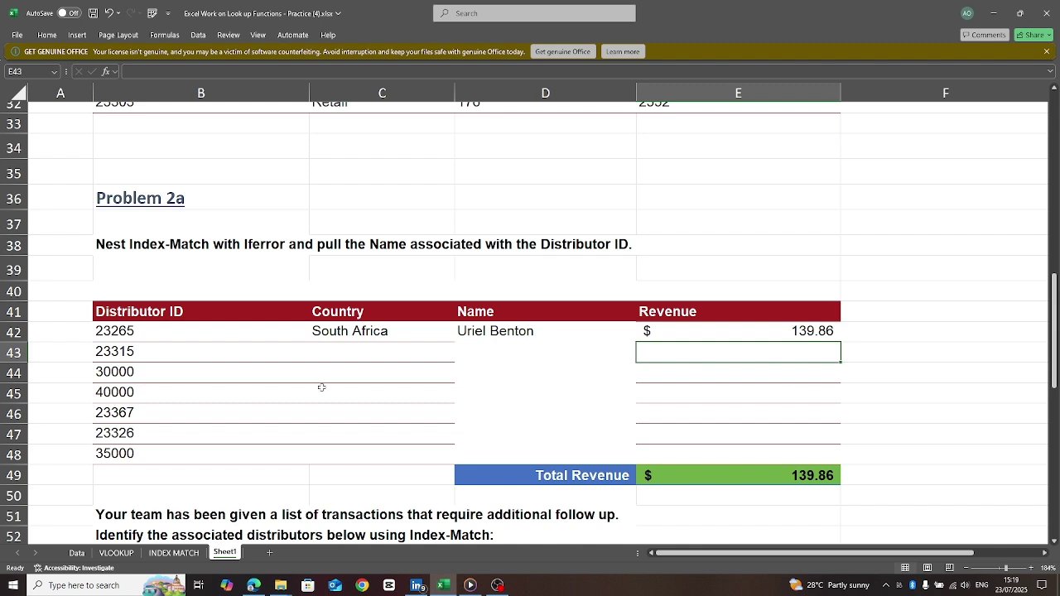
# Fill the C42 INDEX MATCH country formula down through C48
pyautogui.click(323, 334)
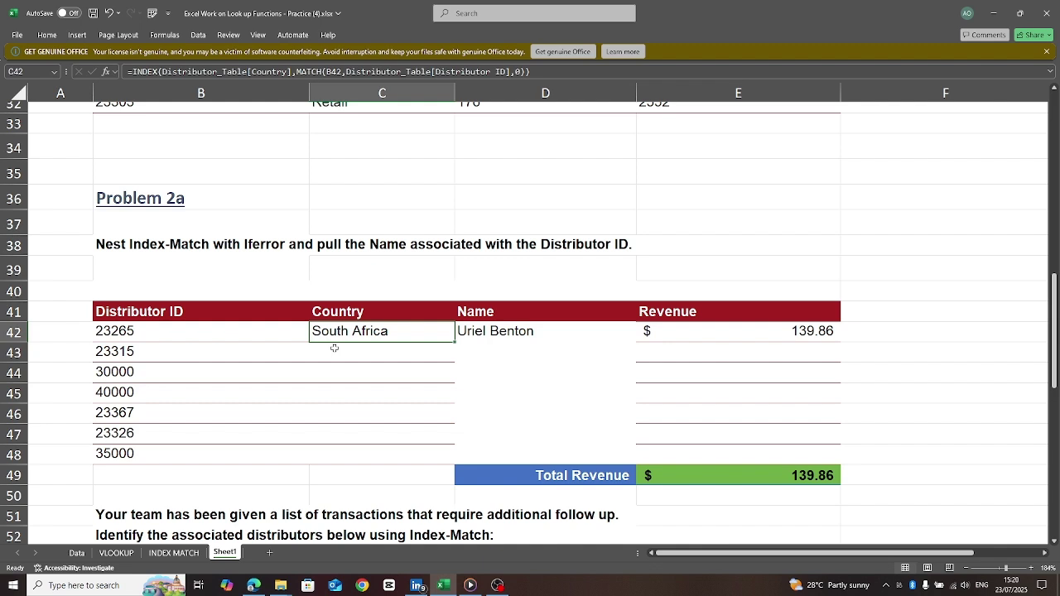
pyautogui.moveTo(453, 352); pyautogui.dragTo(457, 459)
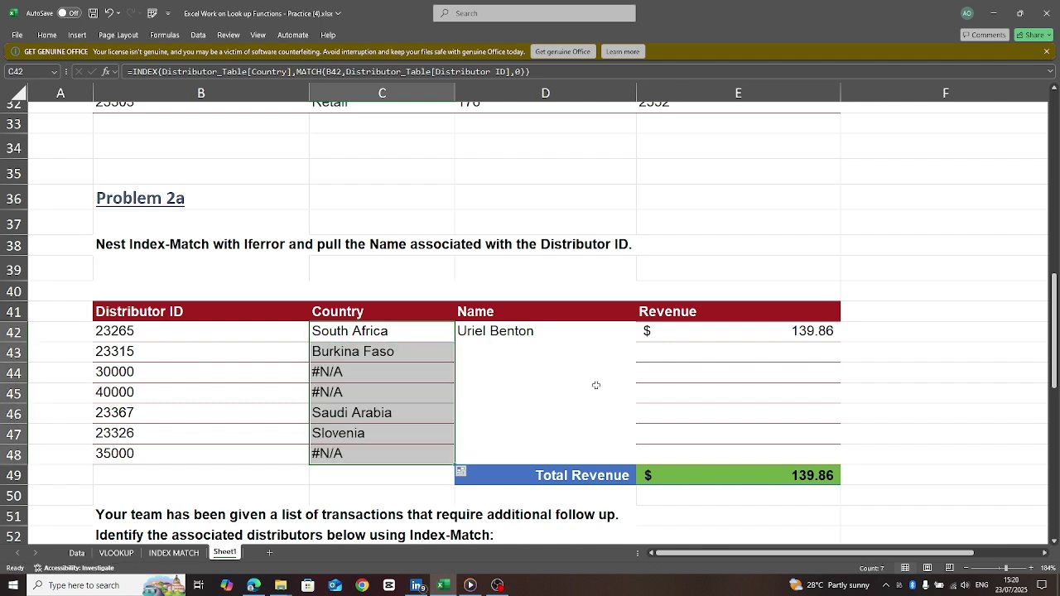
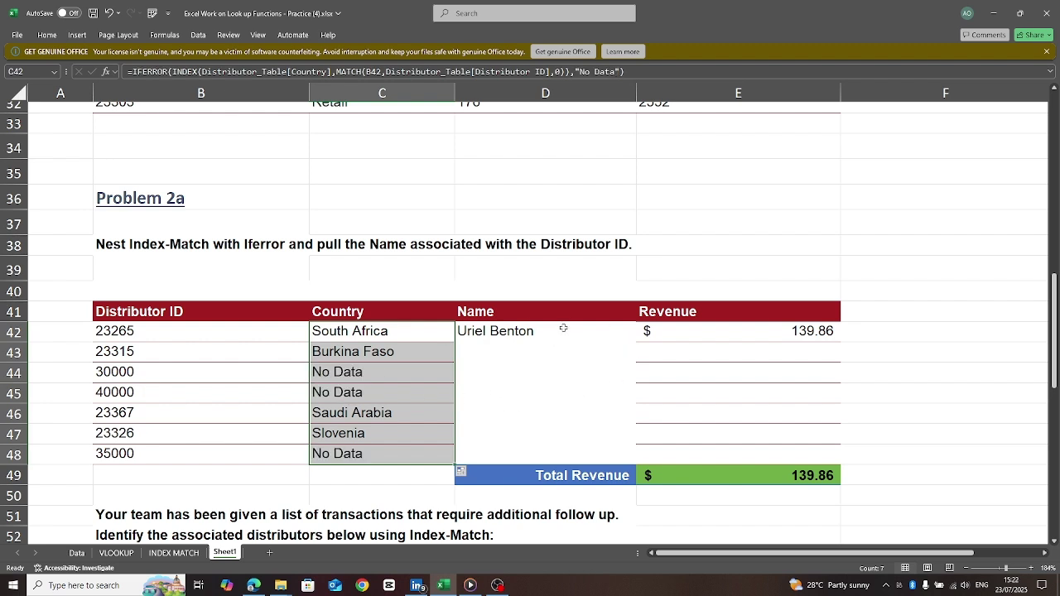
# Wrap the D42 name formula in IFERROR with "No Data" as the error value and fill it down through D48
pyautogui.click(563, 329)
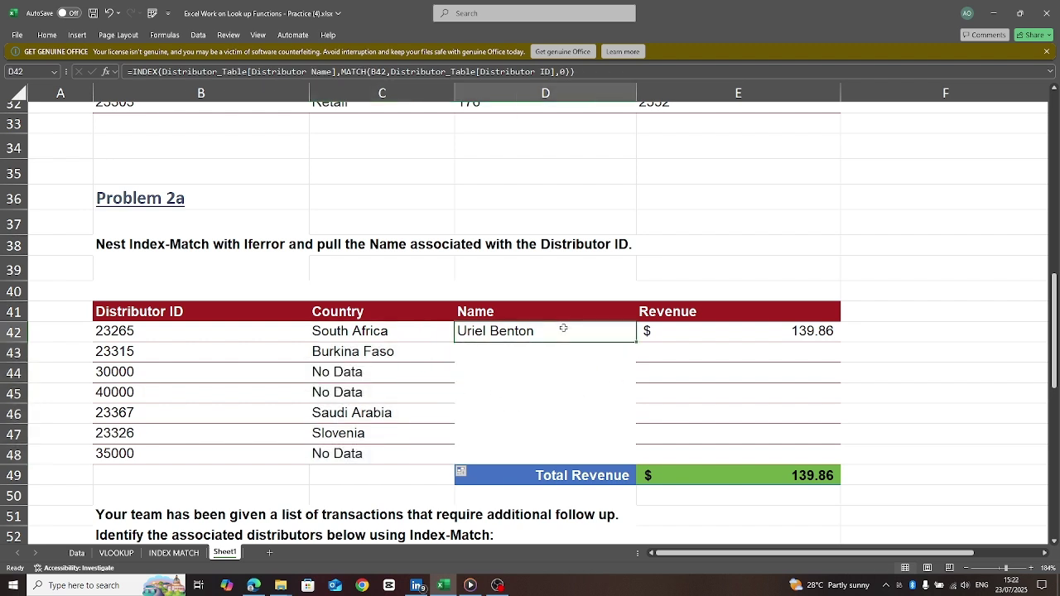
pyautogui.click(132, 72)
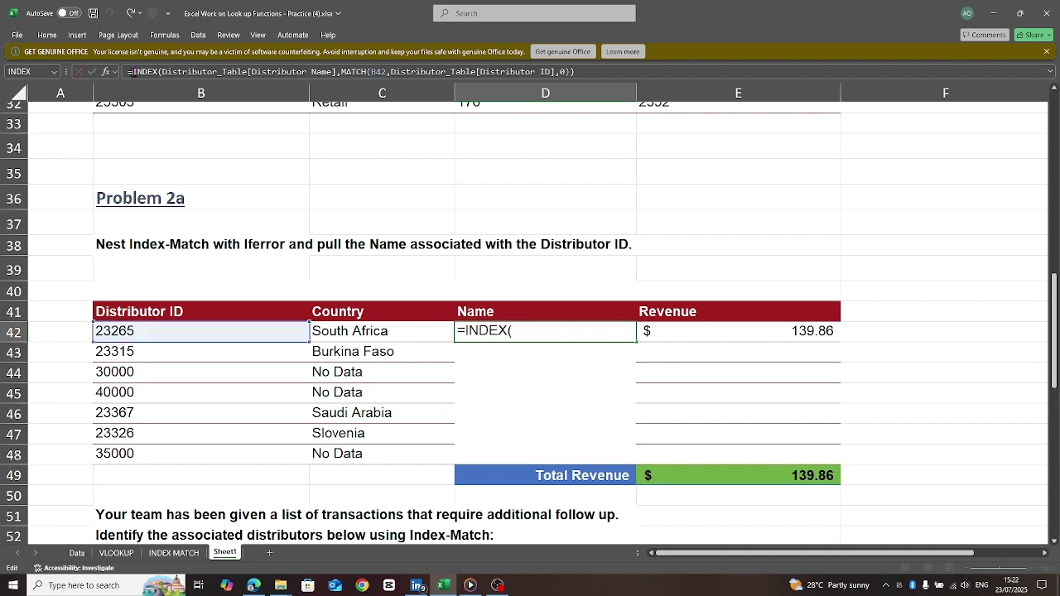
pyautogui.write('i')
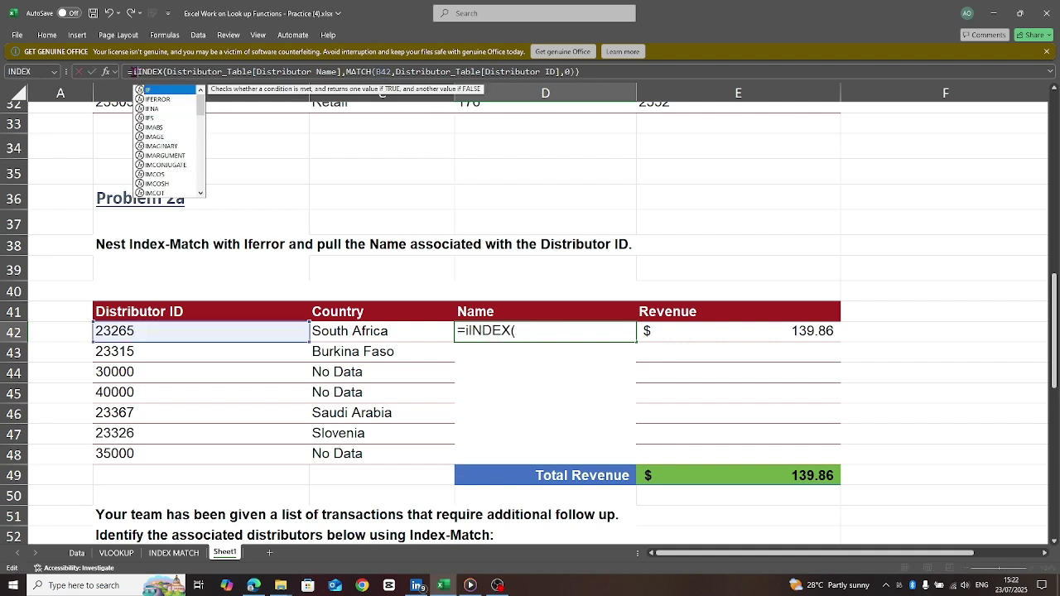
pyautogui.write('f')
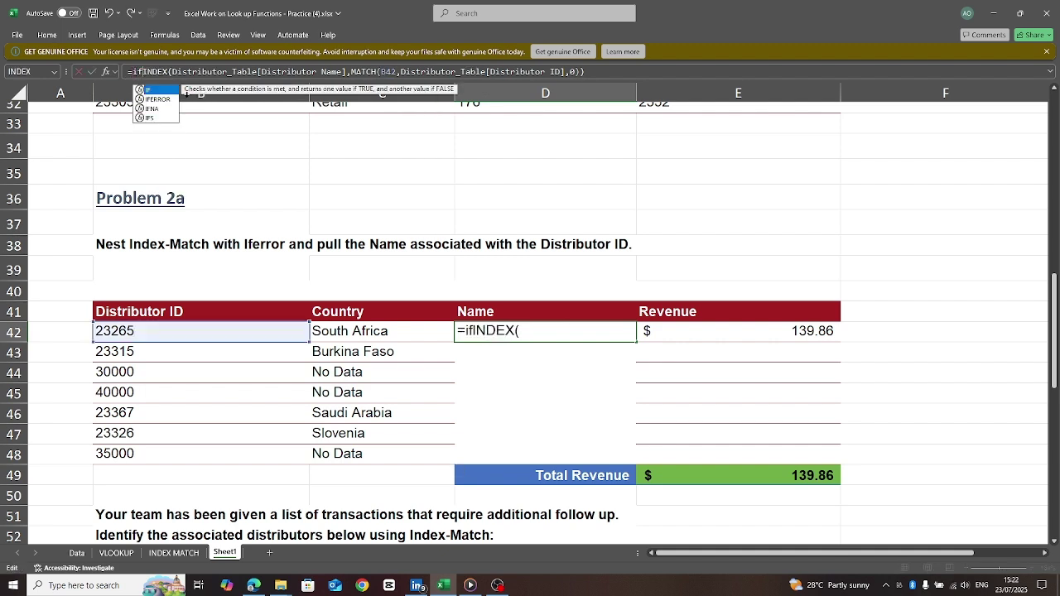
pyautogui.doubleClick(158, 99)
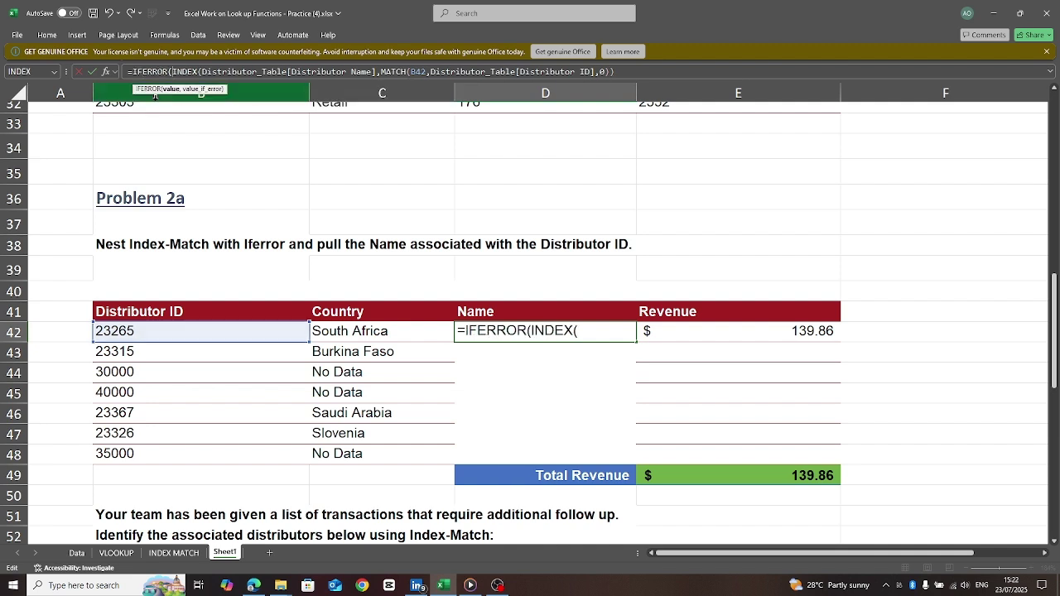
pyautogui.click(619, 72)
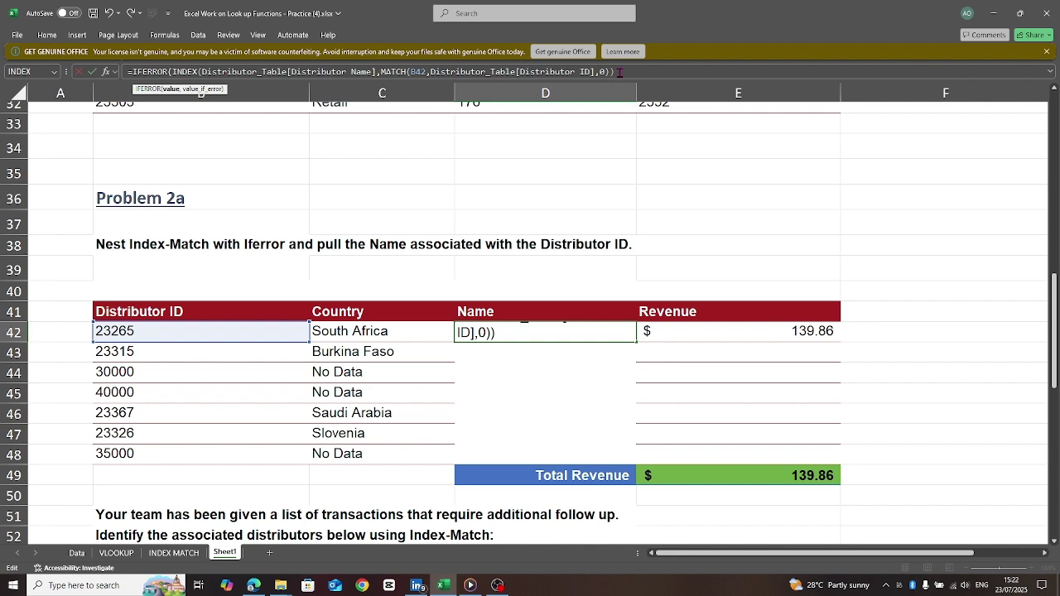
pyautogui.write(',"No Data')
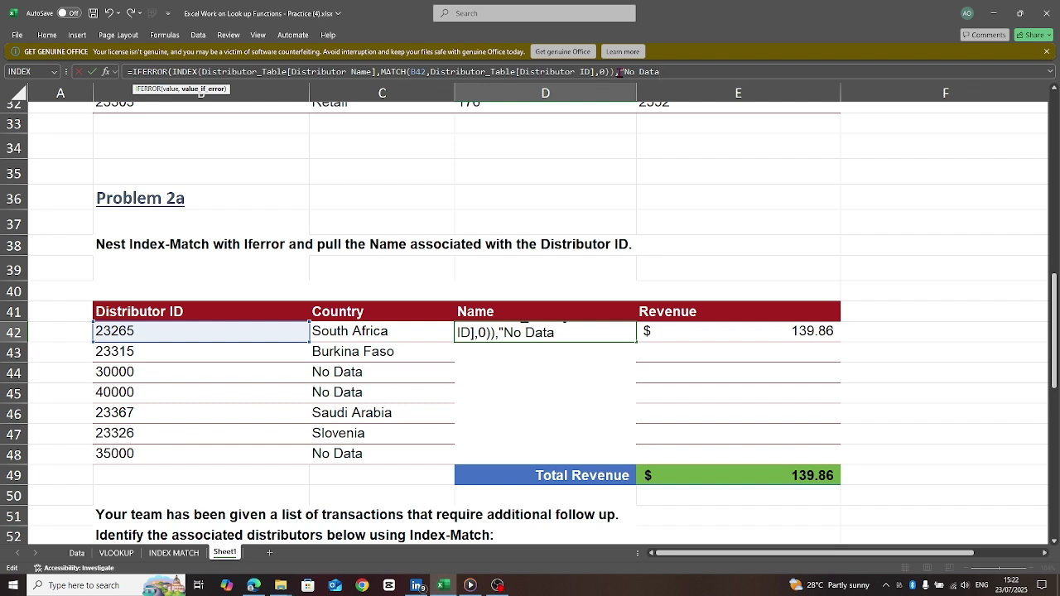
pyautogui.write('")')
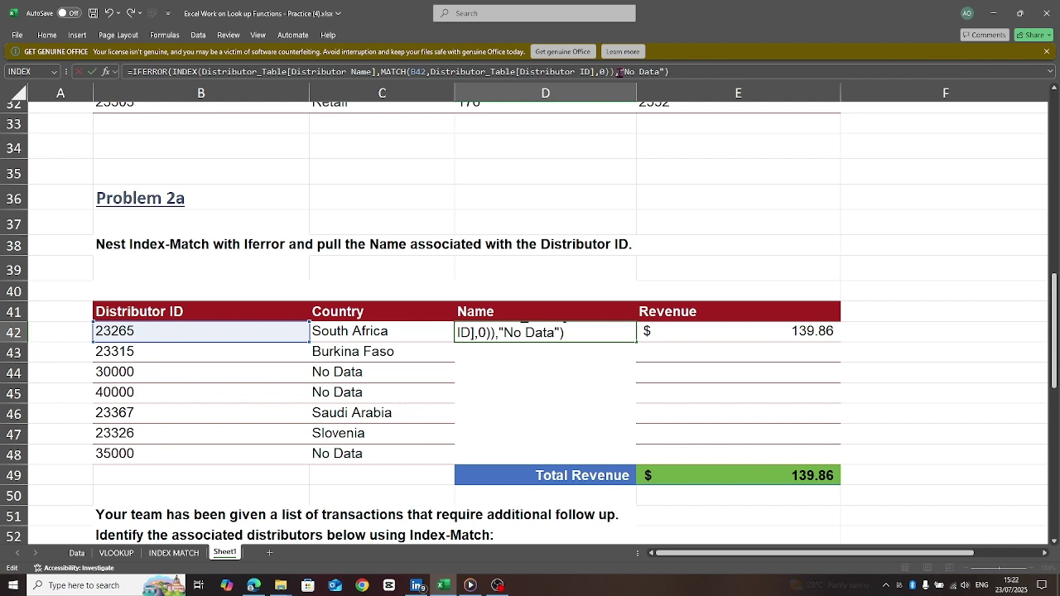
pyautogui.press('Return')
pyautogui.click(548, 333)
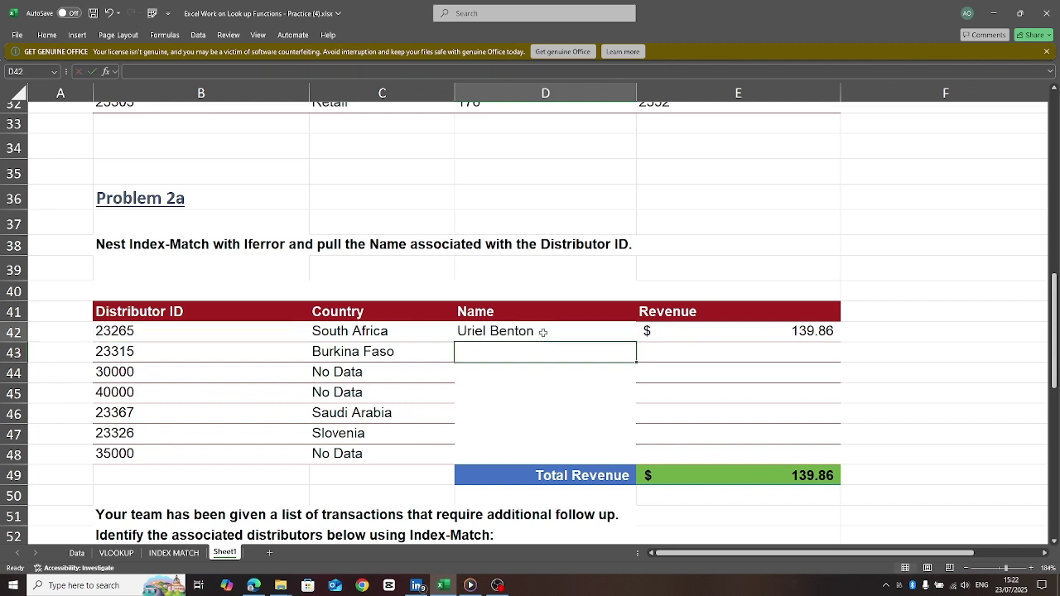
pyautogui.moveTo(637, 342); pyautogui.dragTo(635, 469)
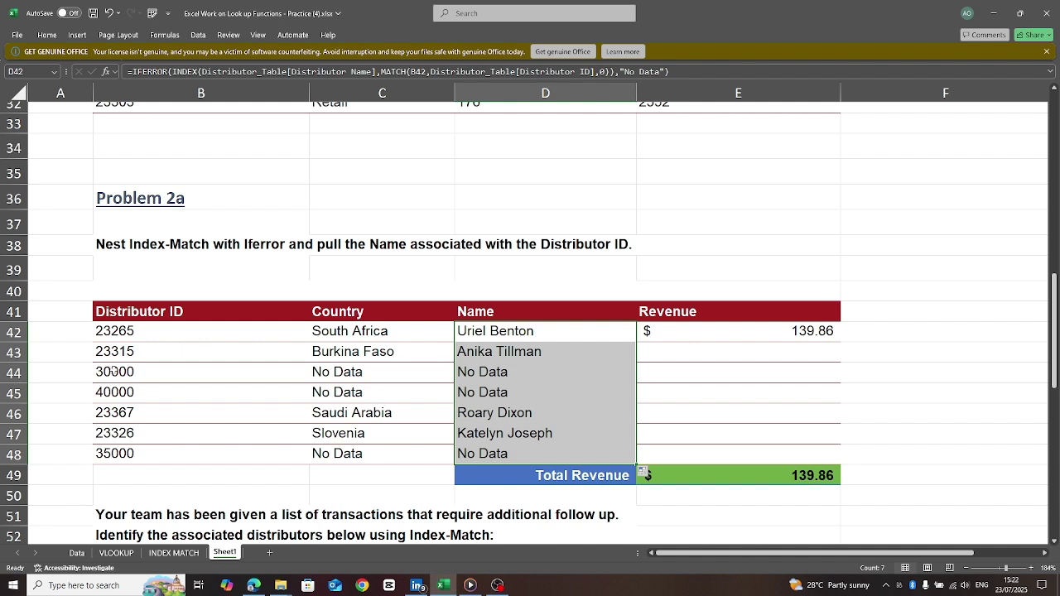
# Wrap the E42 revenue formula in IFERROR with "No data" as the error value and fill it down through E48
pyautogui.click(724, 331)
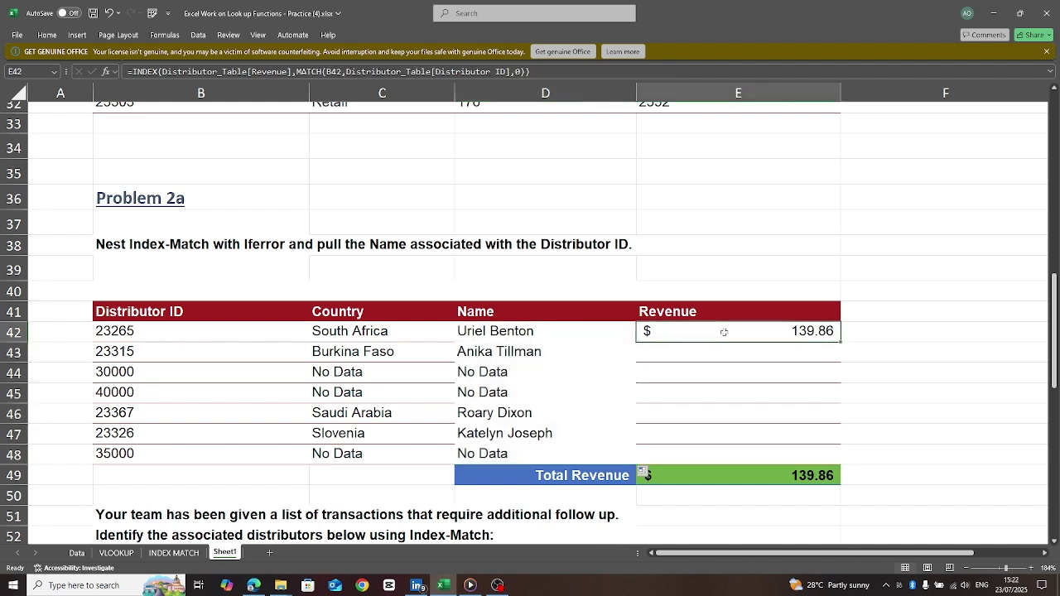
pyautogui.click(133, 73)
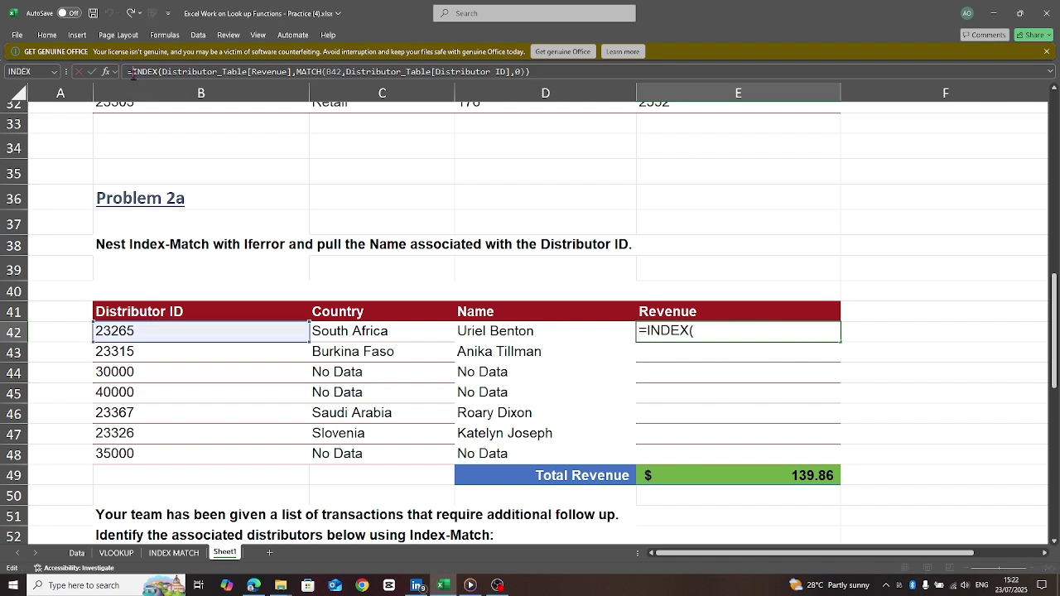
pyautogui.write('if')
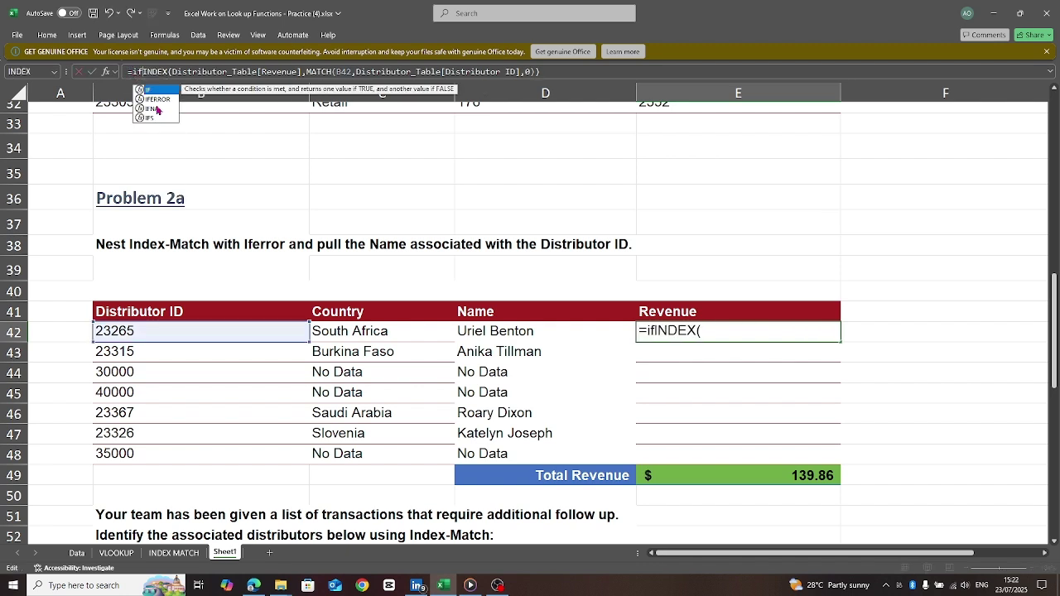
pyautogui.doubleClick(158, 100)
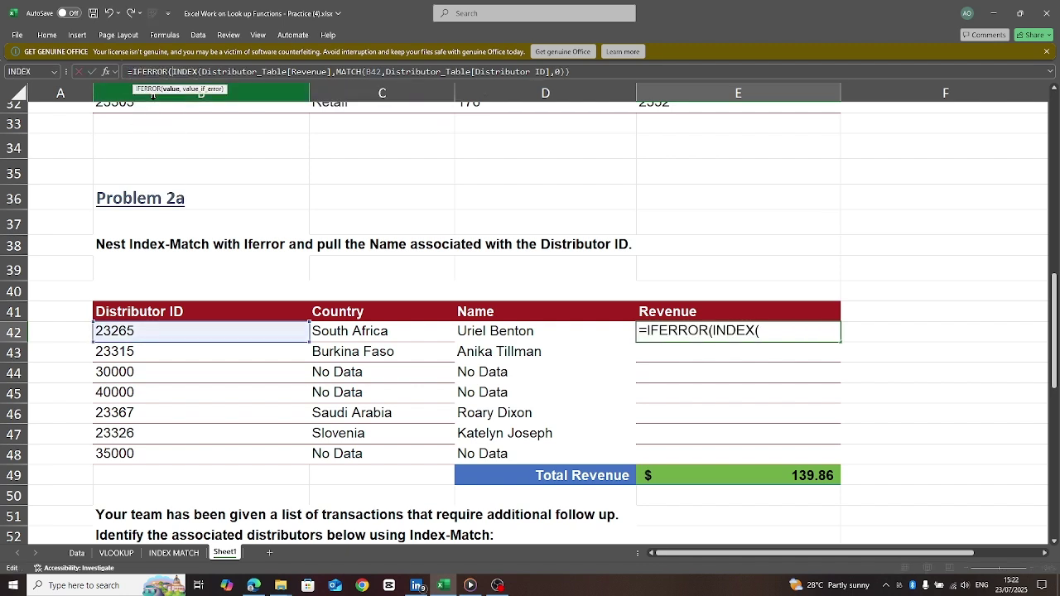
pyautogui.click(571, 72)
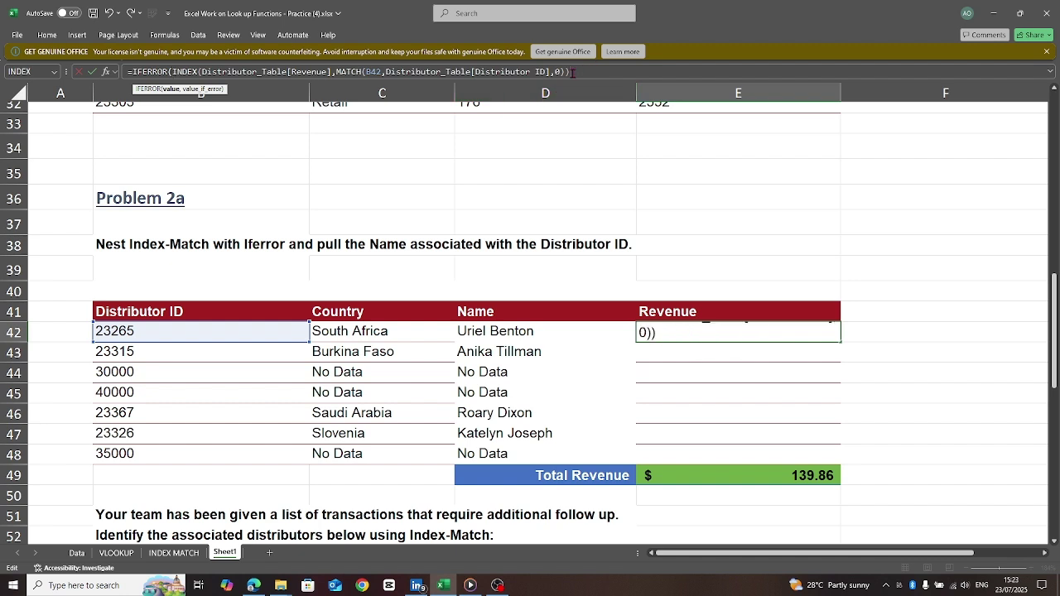
pyautogui.write(',"')
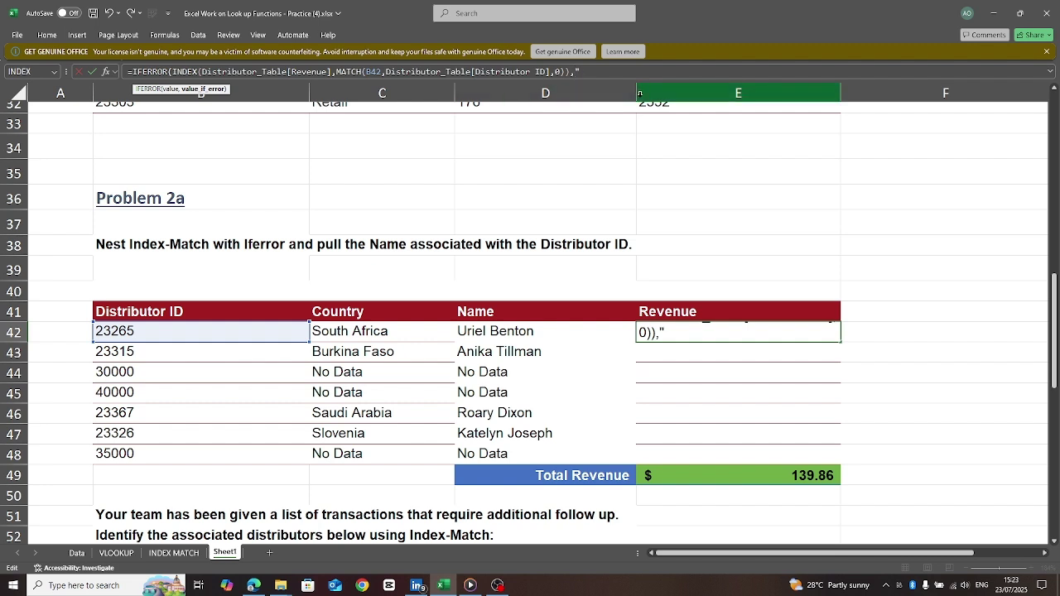
pyautogui.write('No  data")')
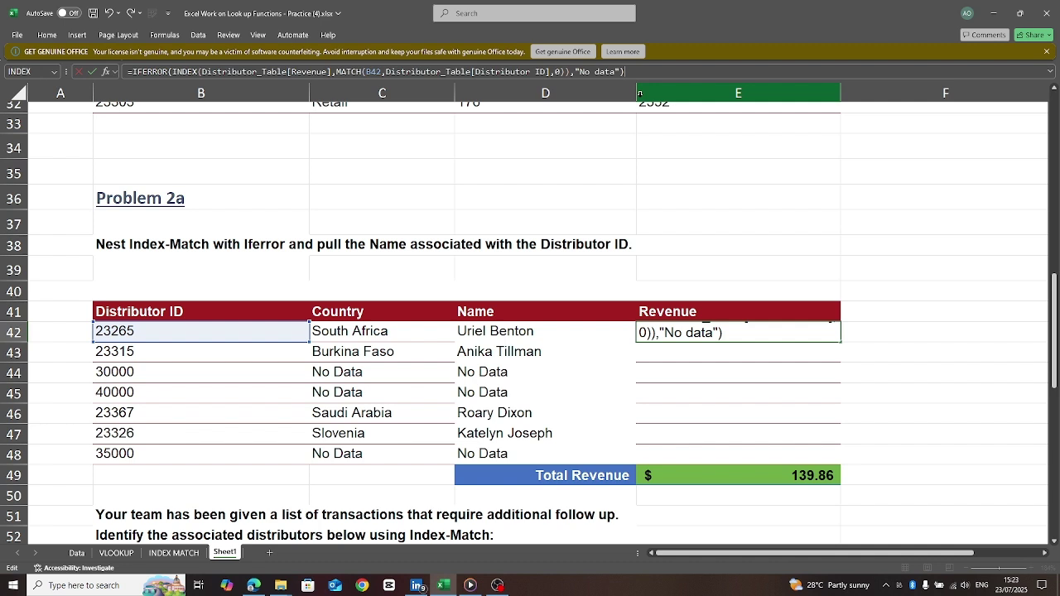
pyautogui.press('Return')
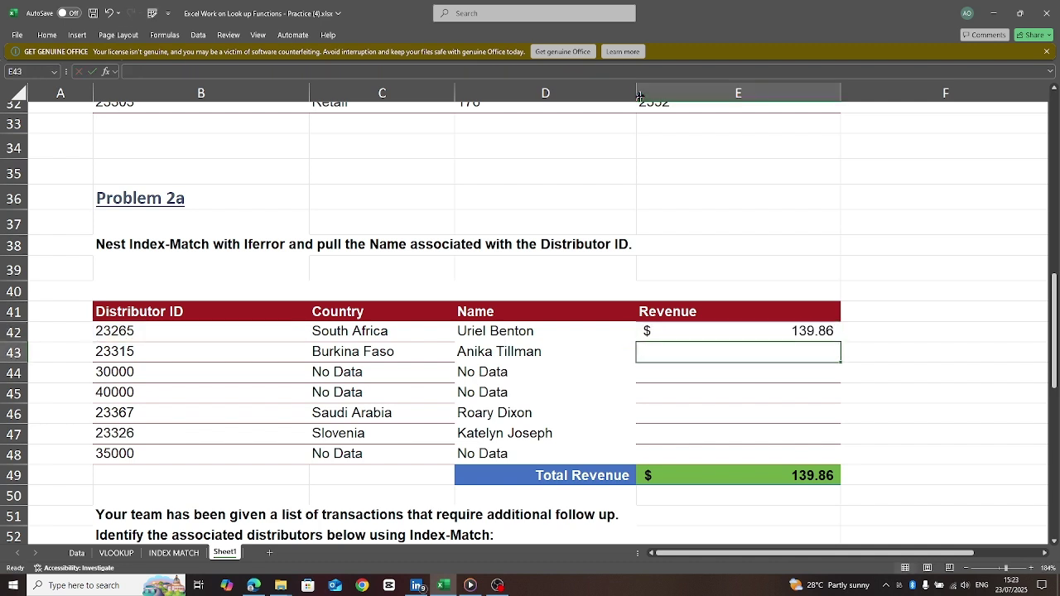
pyautogui.click(708, 331)
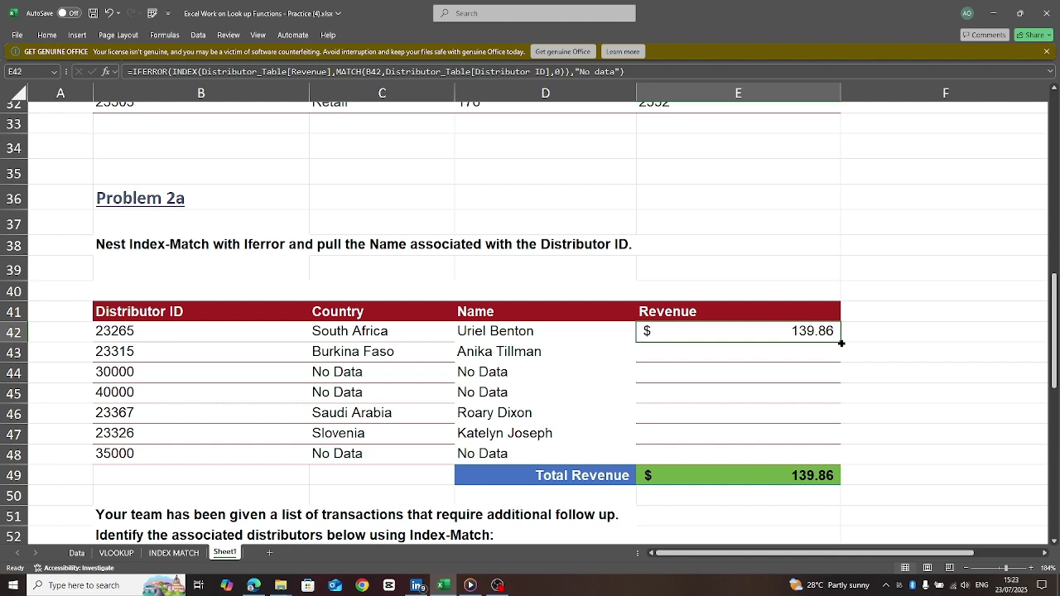
pyautogui.moveTo(841, 344); pyautogui.dragTo(843, 466)
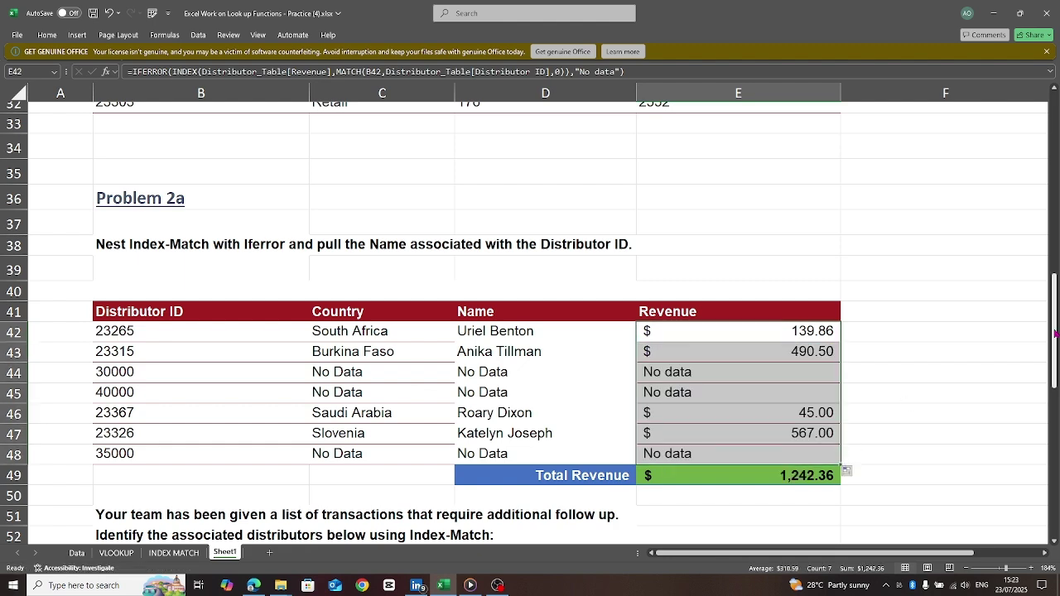
# Begin an INDEX formula in C55, the first Name cell of the follow-up table, using Distributor_Table's Distributor Name column as the array
pyautogui.moveTo(1056, 335); pyautogui.dragTo(1057, 434)
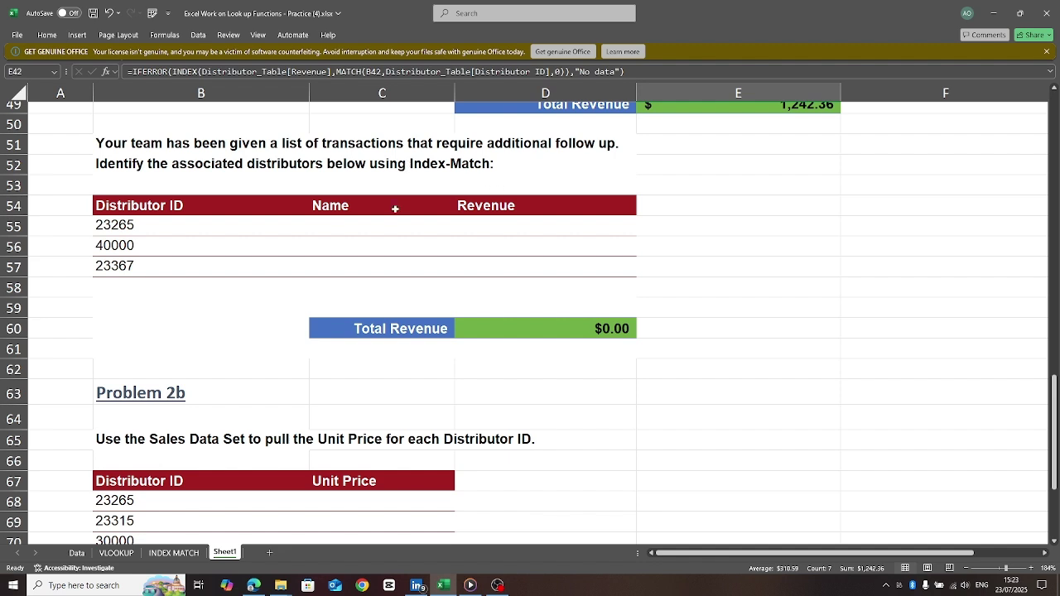
pyautogui.click(321, 231)
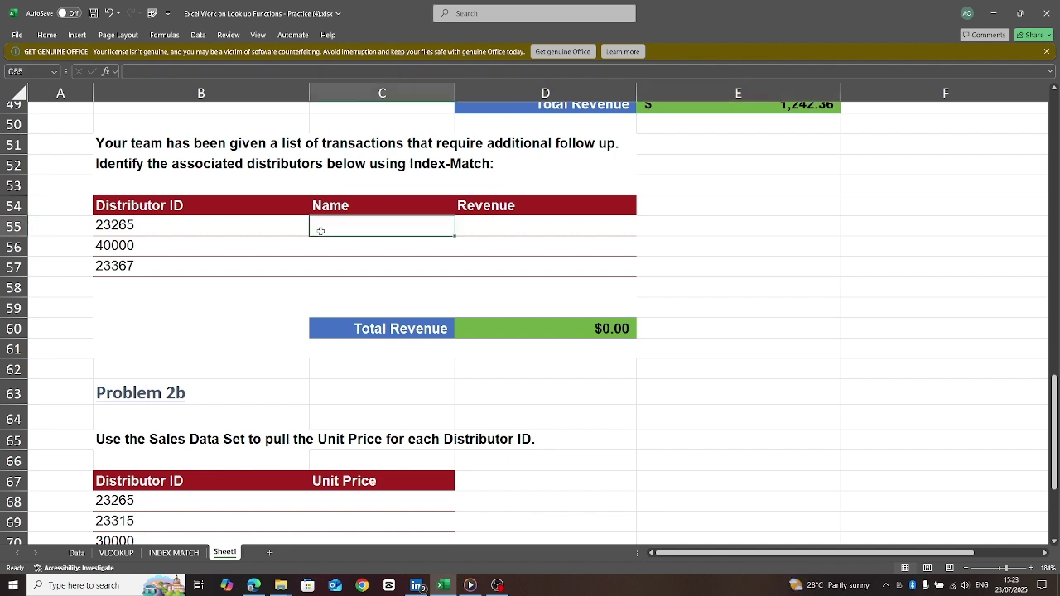
pyautogui.write('=index')
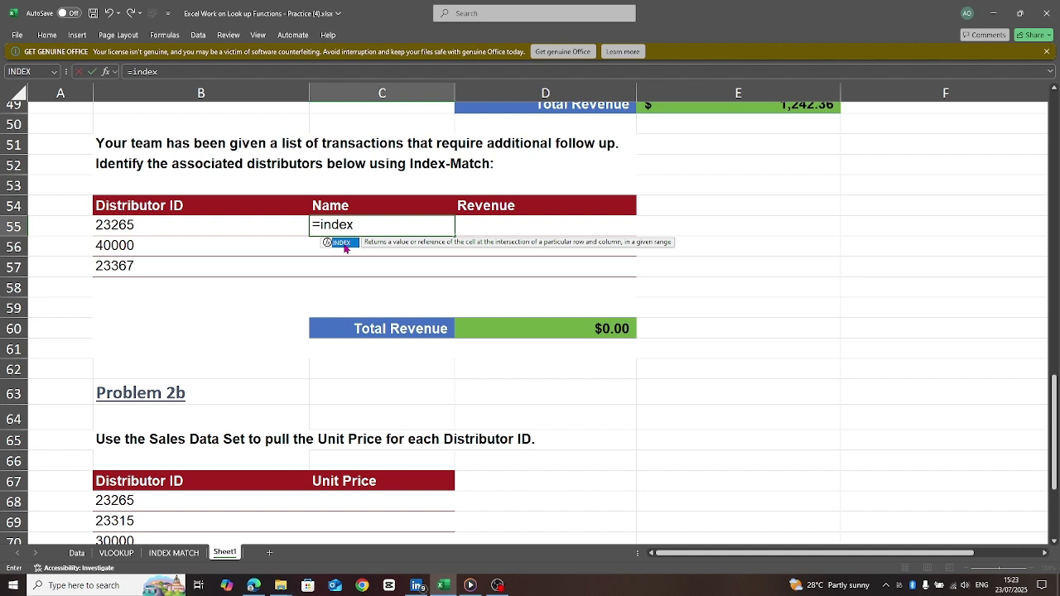
pyautogui.doubleClick(344, 244)
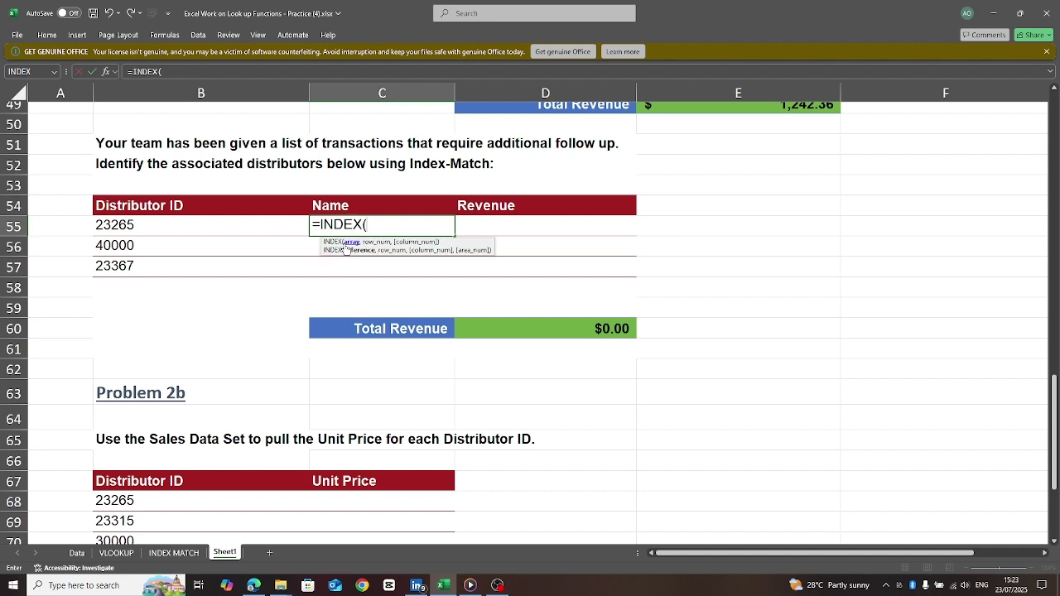
pyautogui.write('dis')
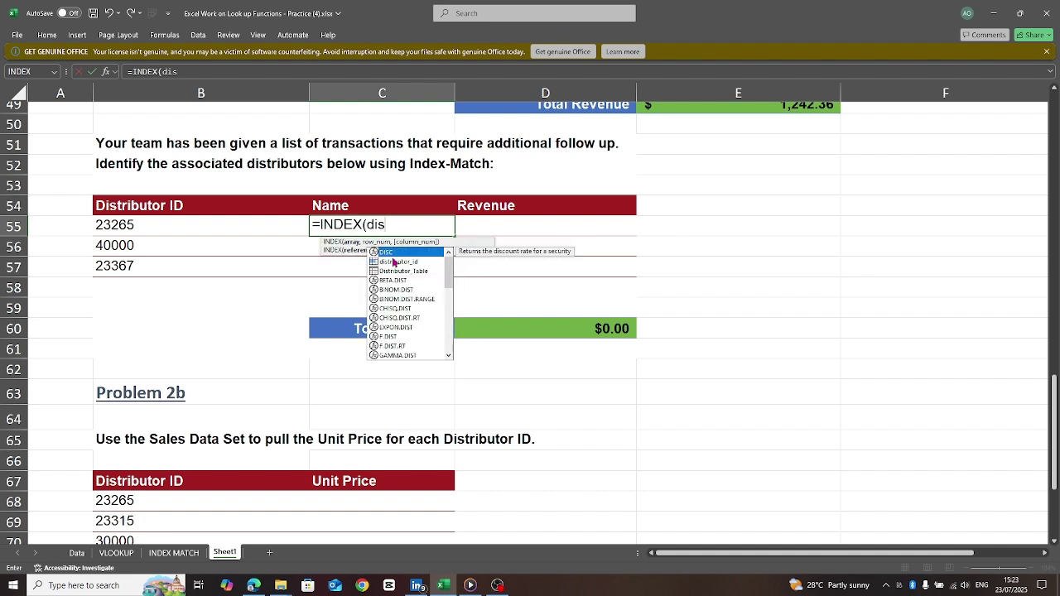
pyautogui.doubleClick(403, 271)
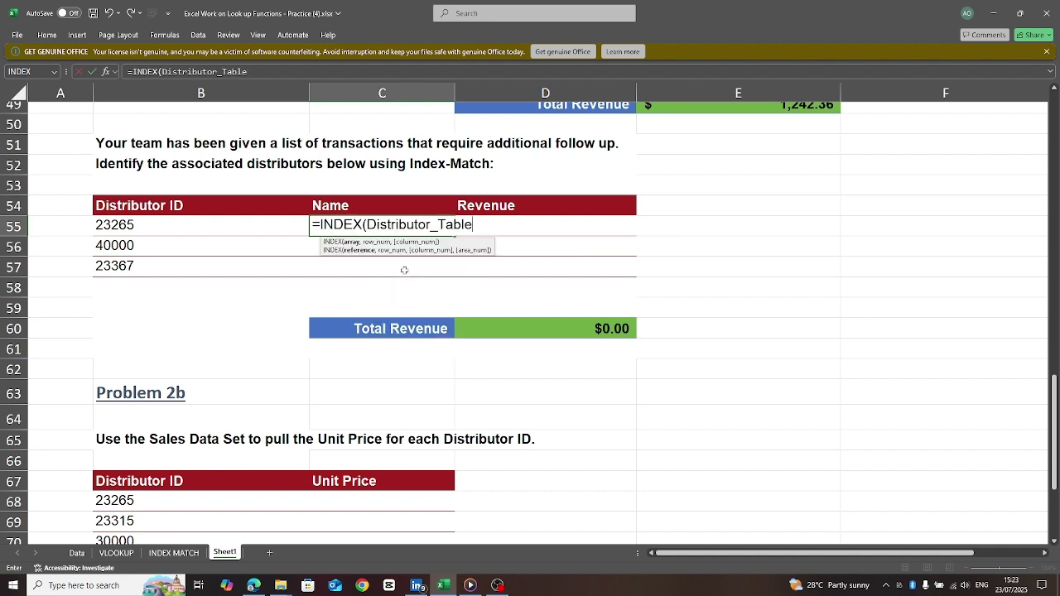
pyautogui.write('[')
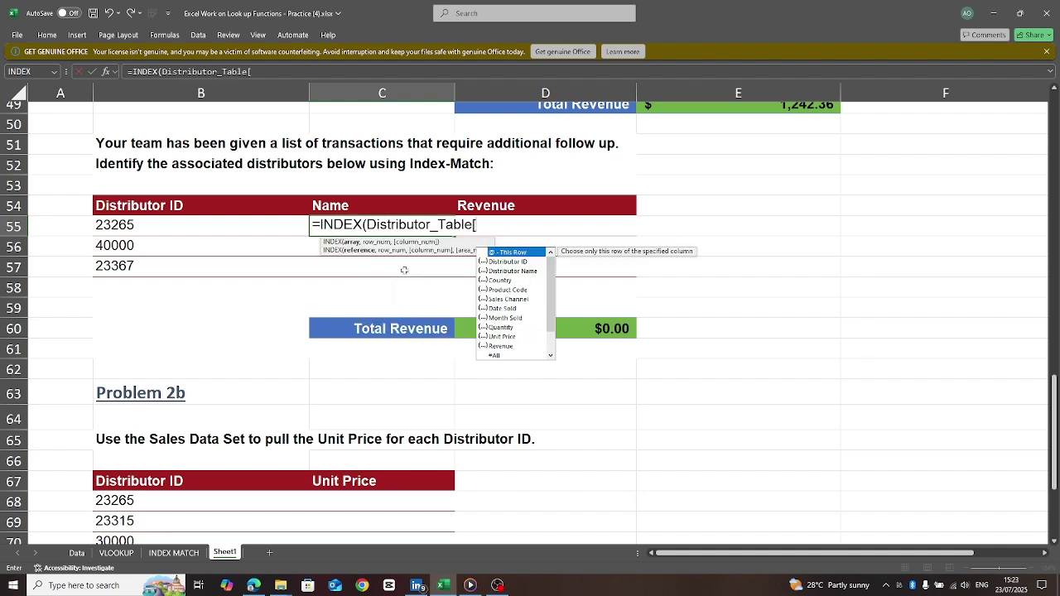
pyautogui.doubleClick(517, 271)
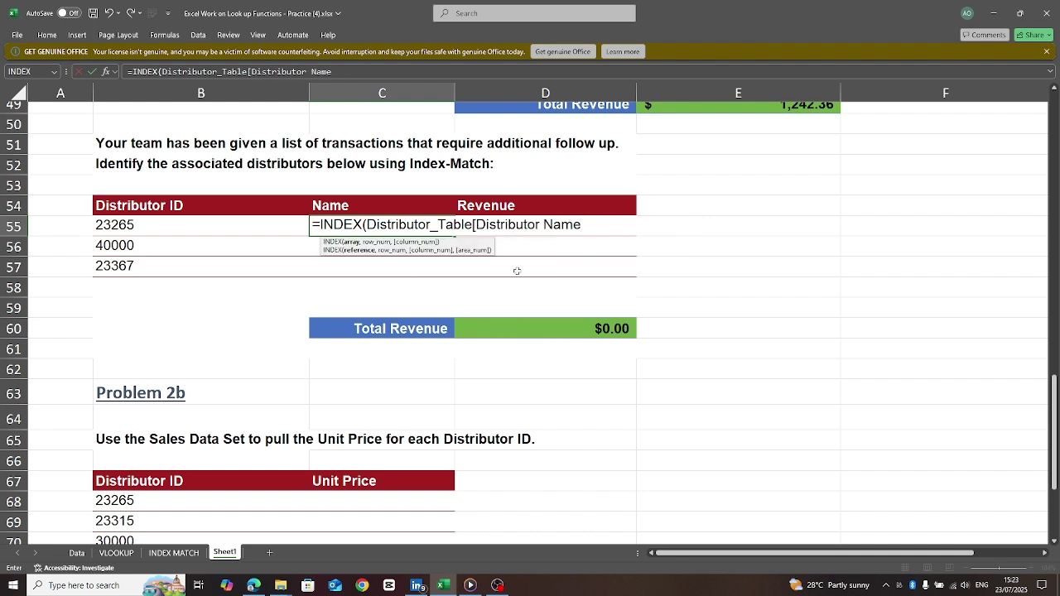
# Add a MATCH function as the row number of the C55 INDEX formula, with B55 as the lookup value
pyautogui.write('],mT')
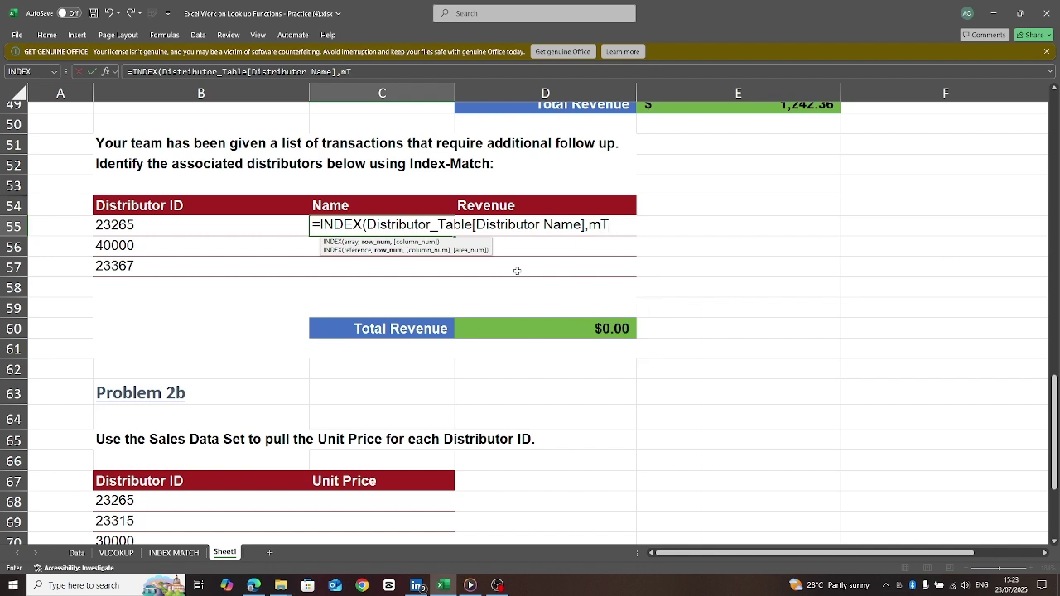
pyautogui.press('BackSpace')
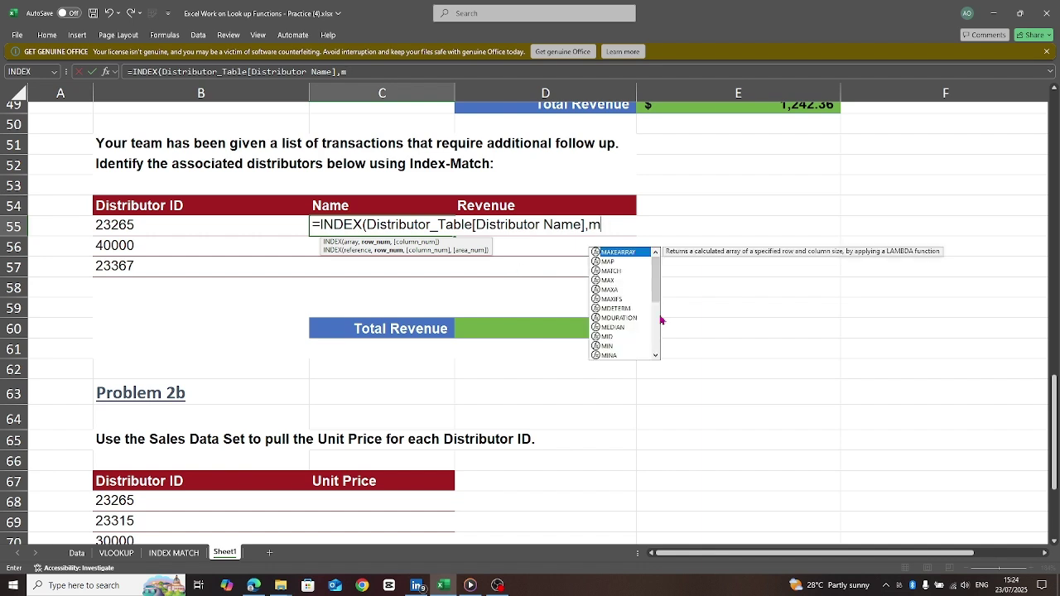
pyautogui.doubleClick(616, 271)
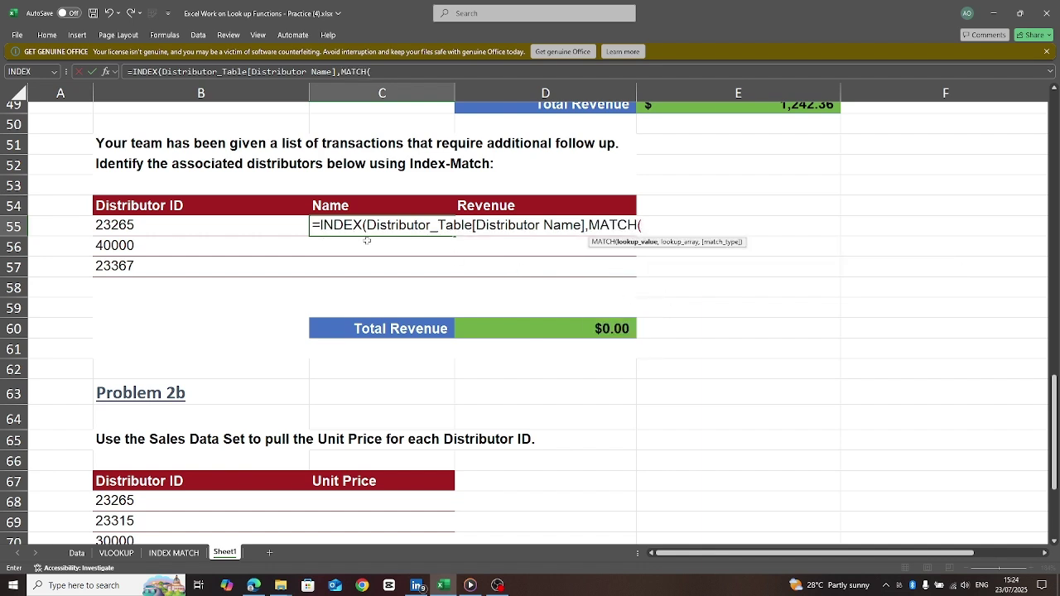
pyautogui.click(150, 227)
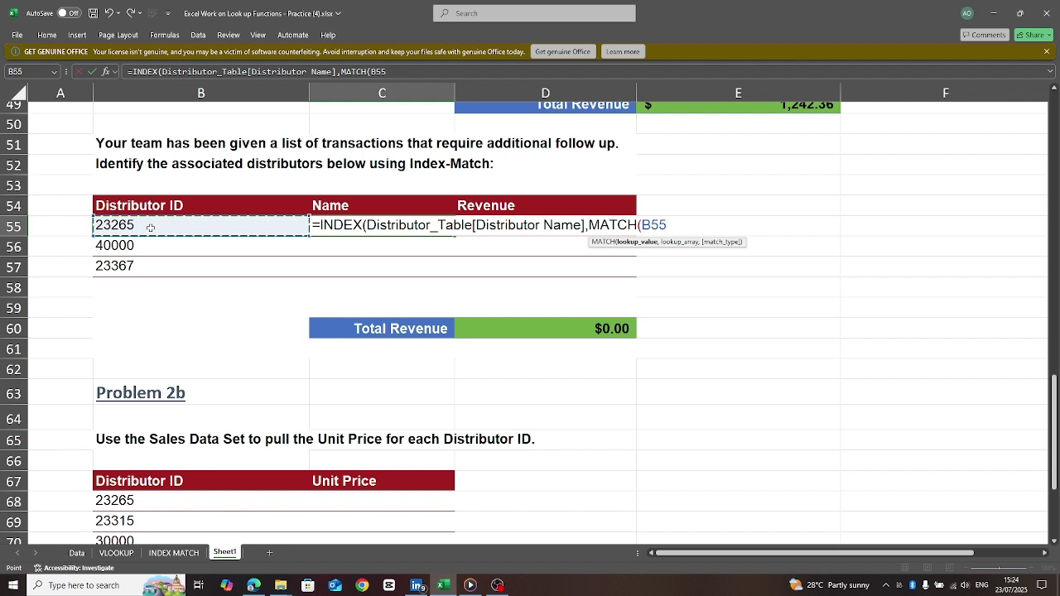
# Complete the C55 MATCH with Distributor_Table's Distributor ID column as the lookup array and 0 for an exact match
pyautogui.write(',DIS')
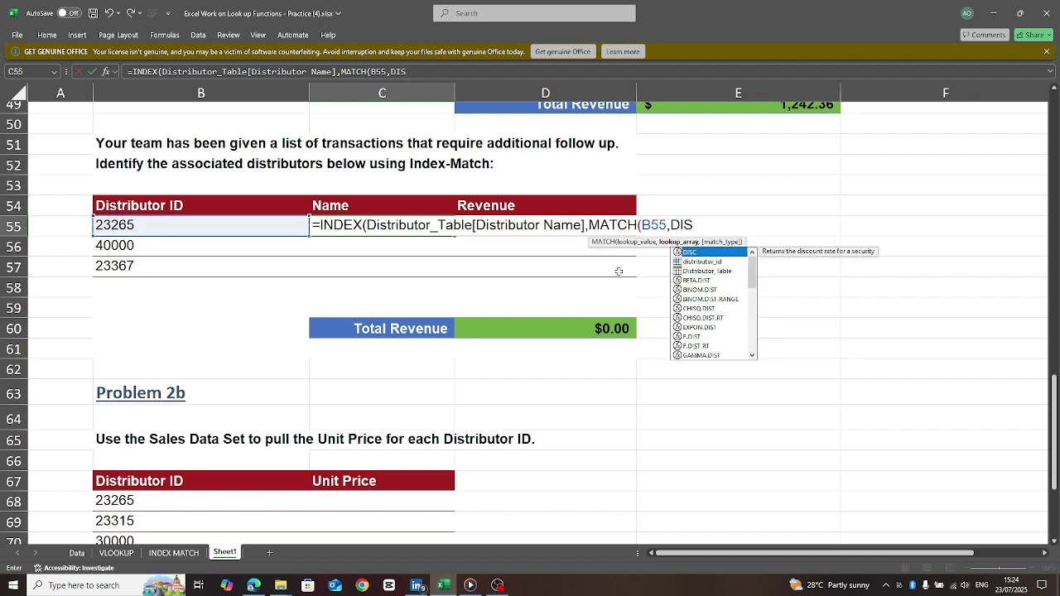
pyautogui.doubleClick(723, 272)
pyautogui.write('[')
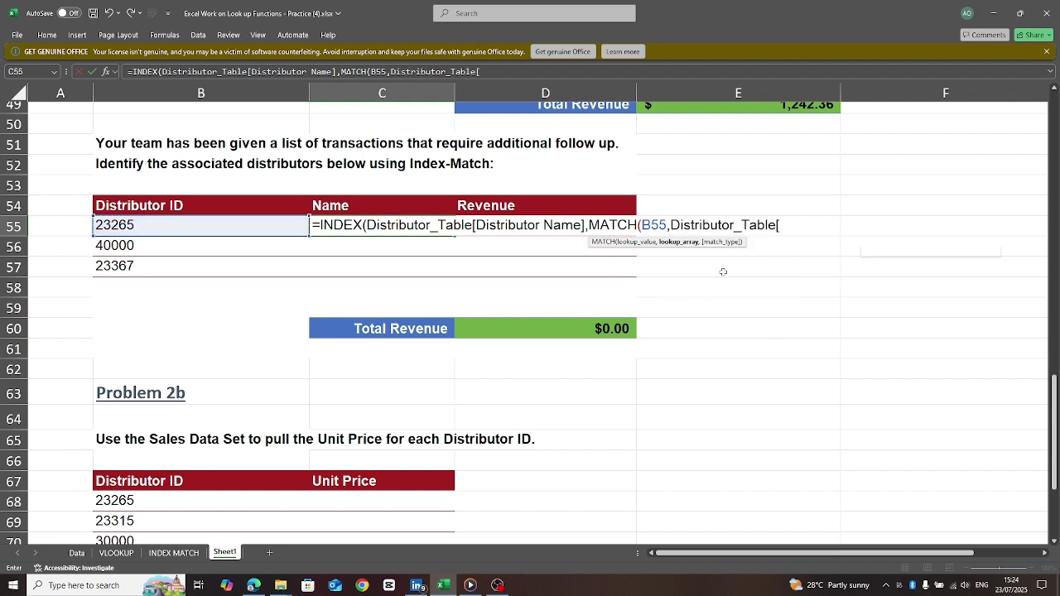
pyautogui.doubleClick(819, 263)
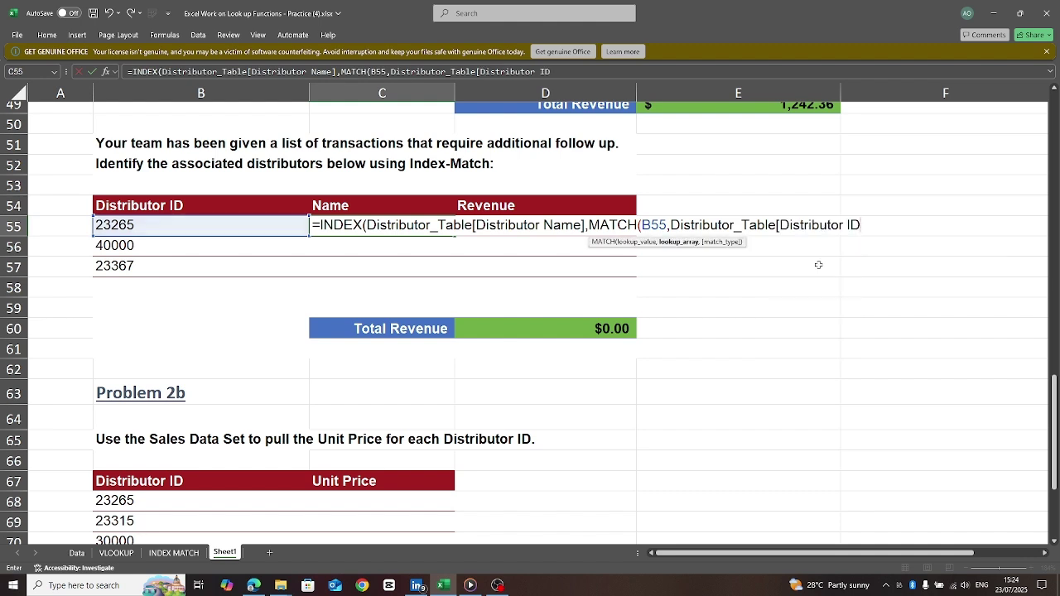
pyautogui.write(']')
pyautogui.write(',')
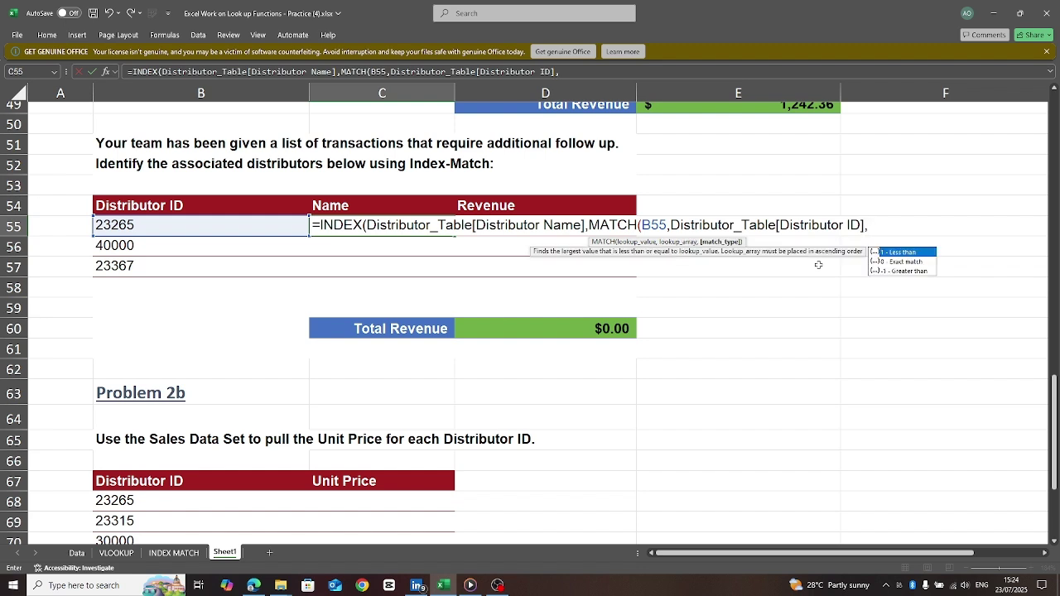
pyautogui.write('0')
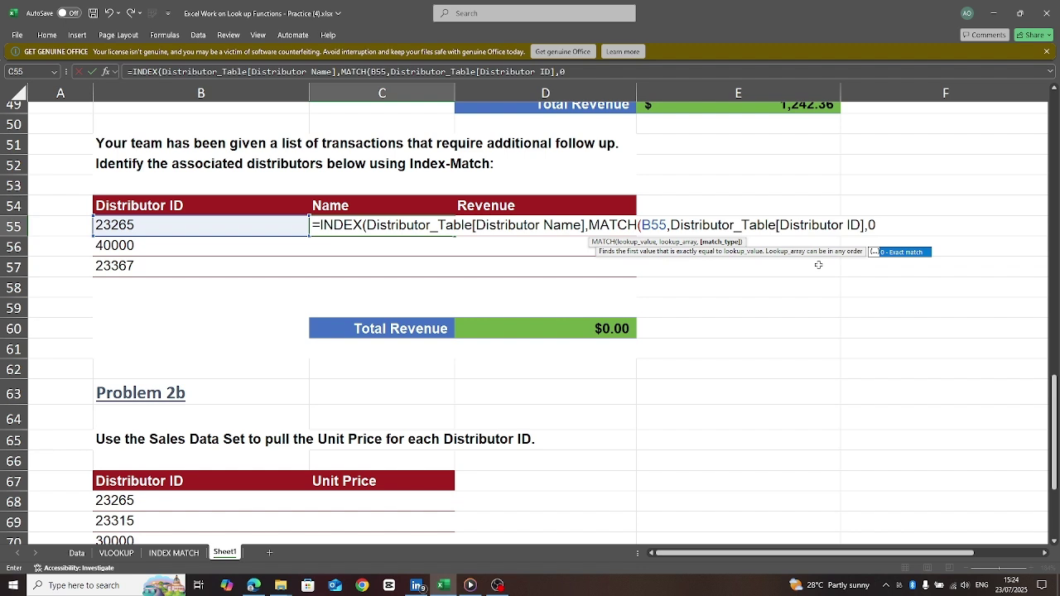
pyautogui.write('))')
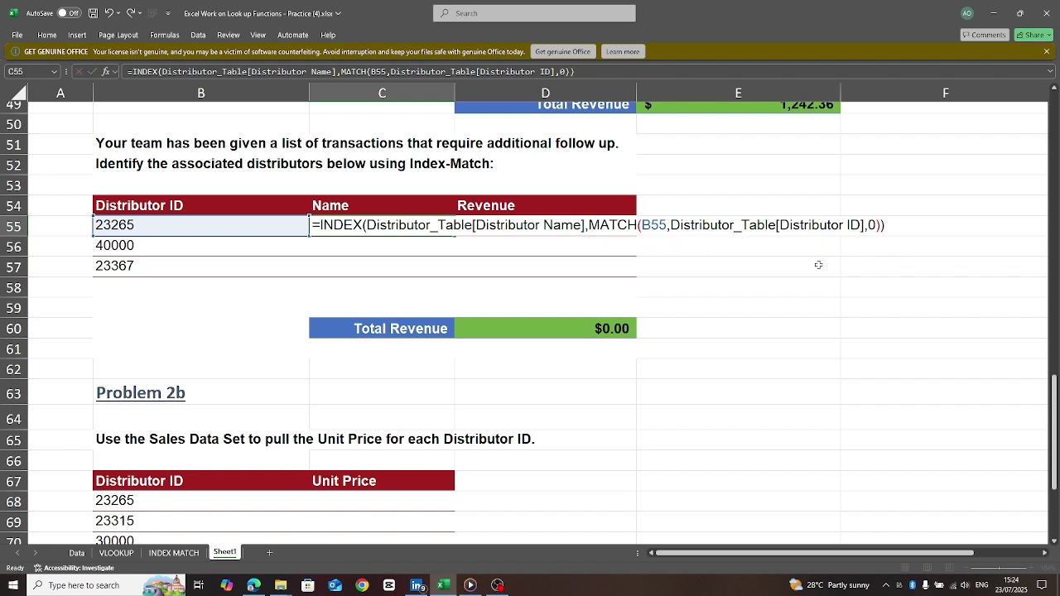
pyautogui.press('Return')
# Begin an INDEX formula in D55, the first Revenue cell of the follow-up table, using Distributor_Table's Revenue column as the array
pyautogui.click(540, 225)
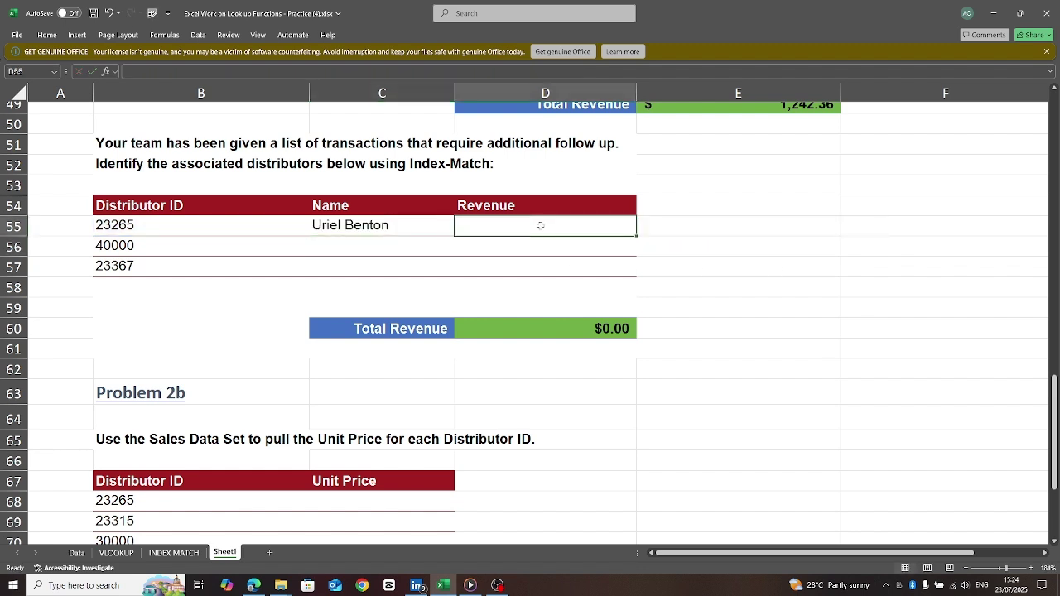
pyautogui.write('=INDE')
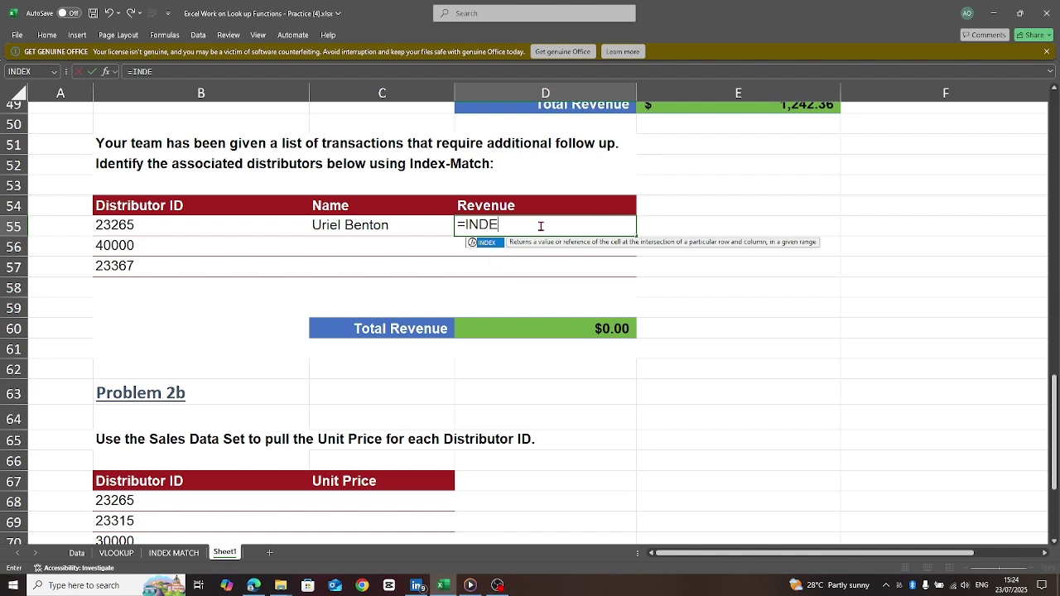
pyautogui.doubleClick(487, 247)
pyautogui.write('DIS')
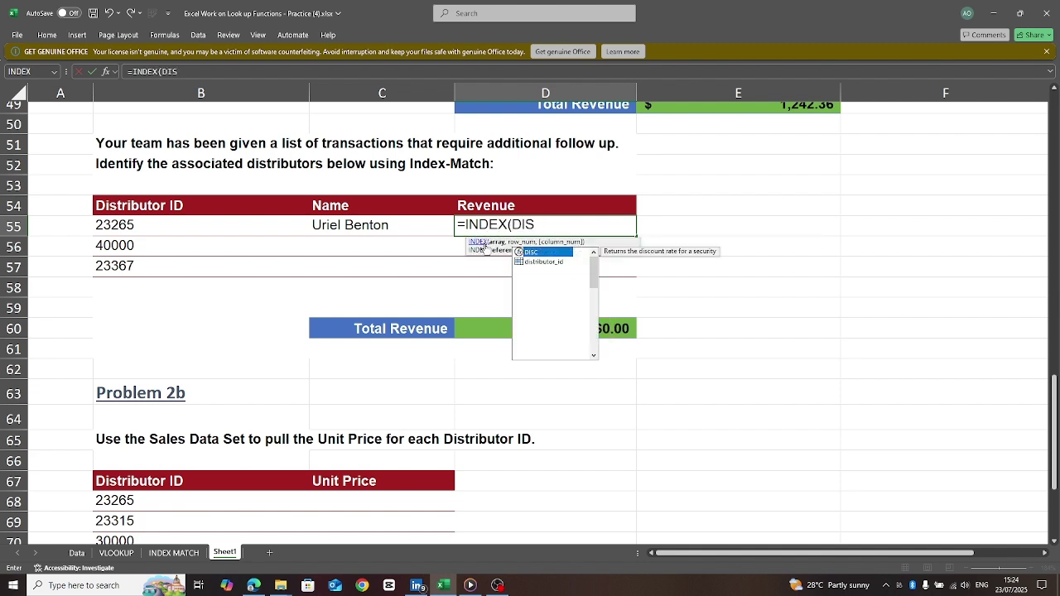
pyautogui.doubleClick(564, 272)
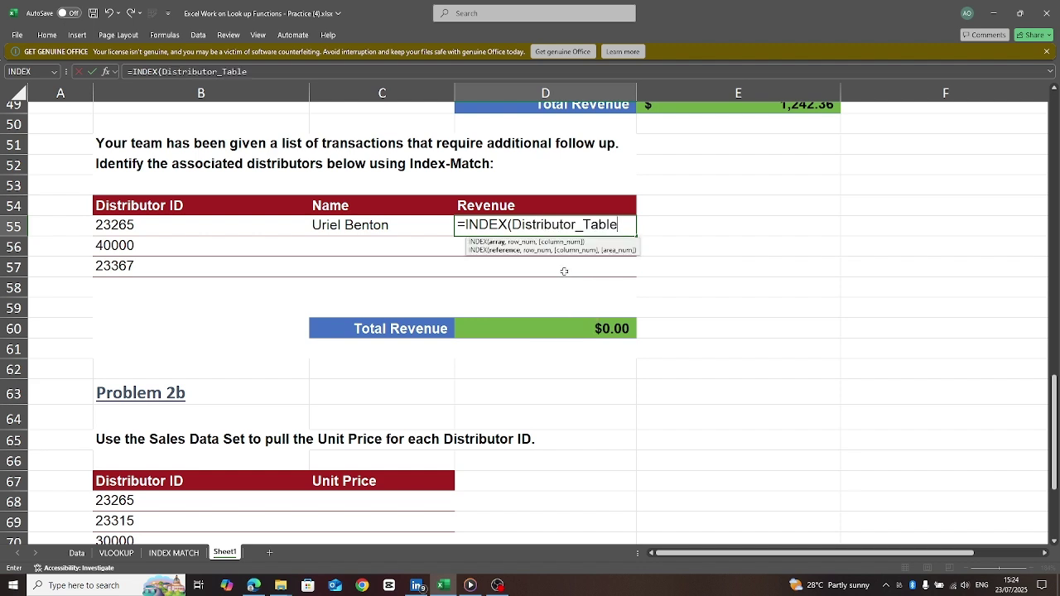
pyautogui.write('[')
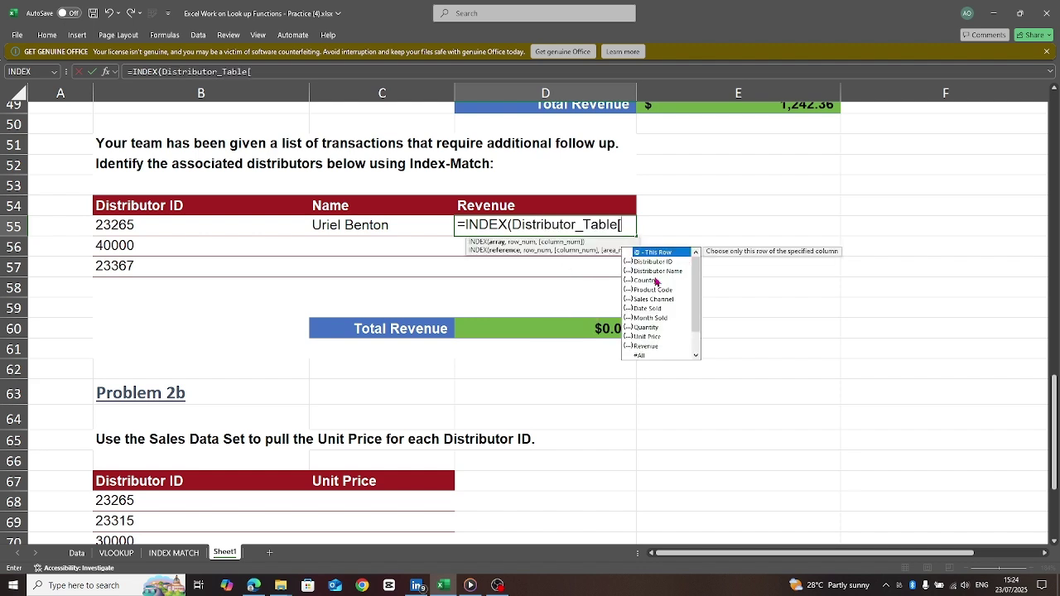
pyautogui.doubleClick(650, 346)
pyautogui.write(']')
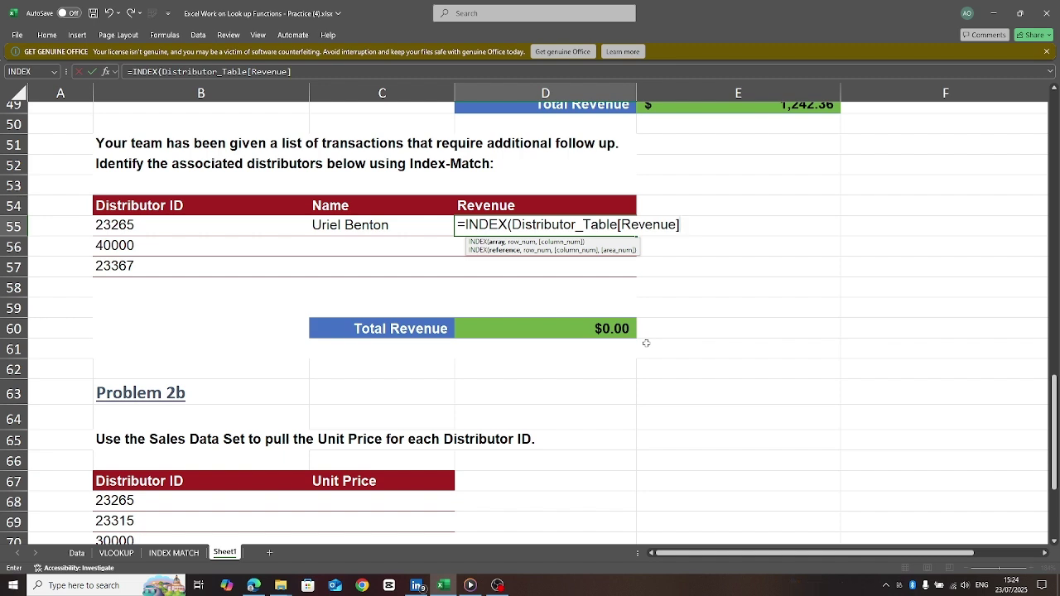
# Complete the D55 formula with a MATCH of B55 against Distributor_Table's Distributor ID column, using 0 for an exact match
pyautogui.write(',MATCH')
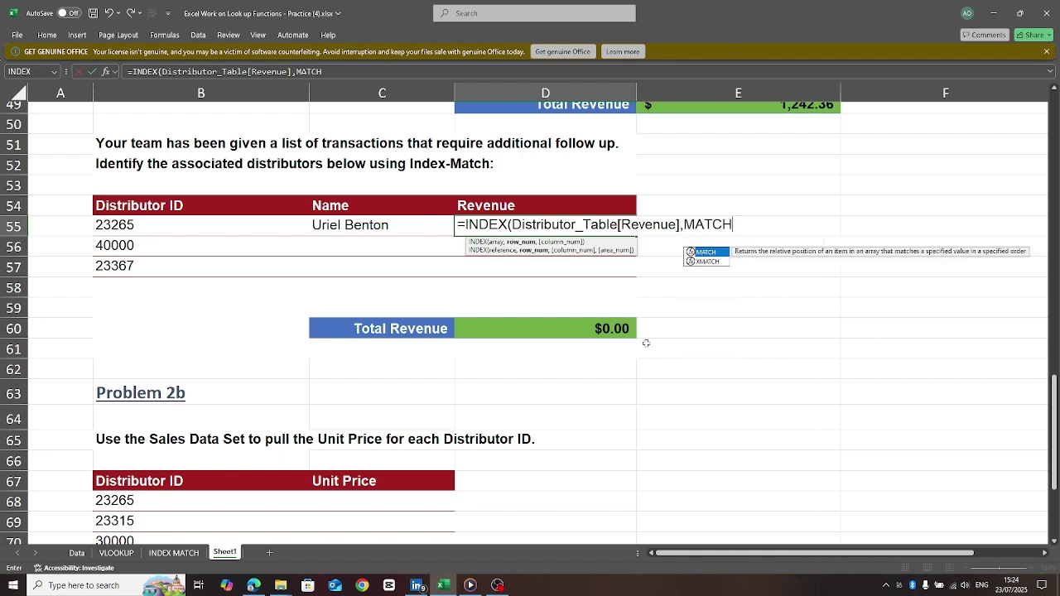
pyautogui.doubleClick(706, 252)
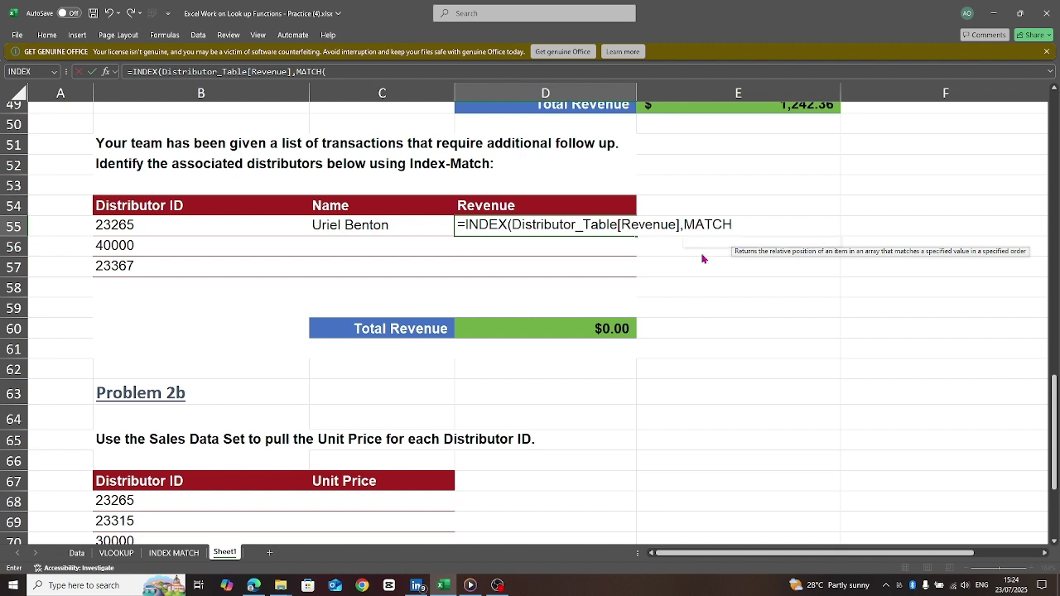
pyautogui.click(161, 231)
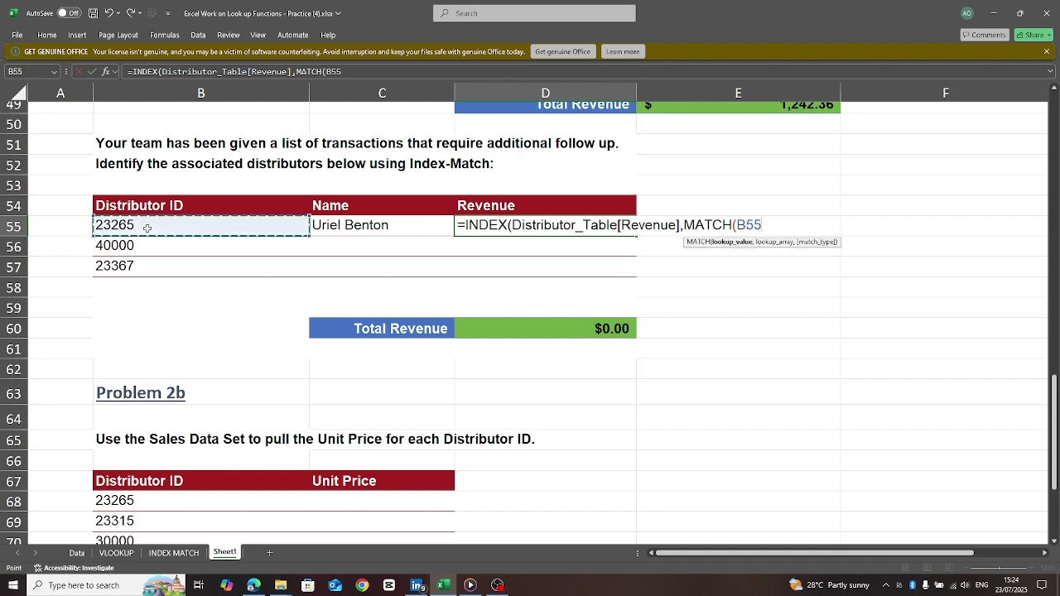
pyautogui.write(',')
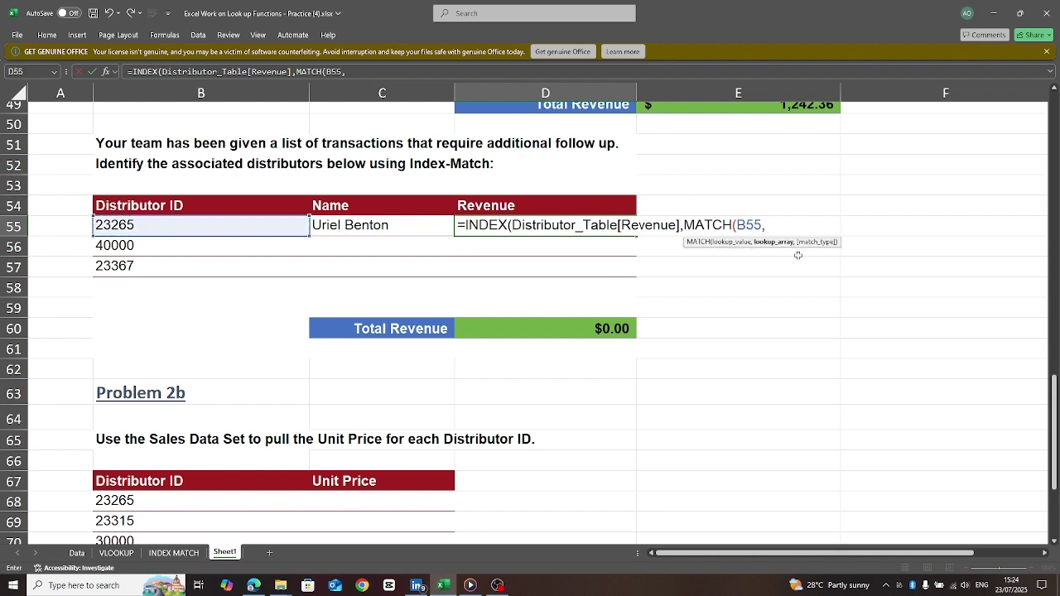
pyautogui.write('DIS')
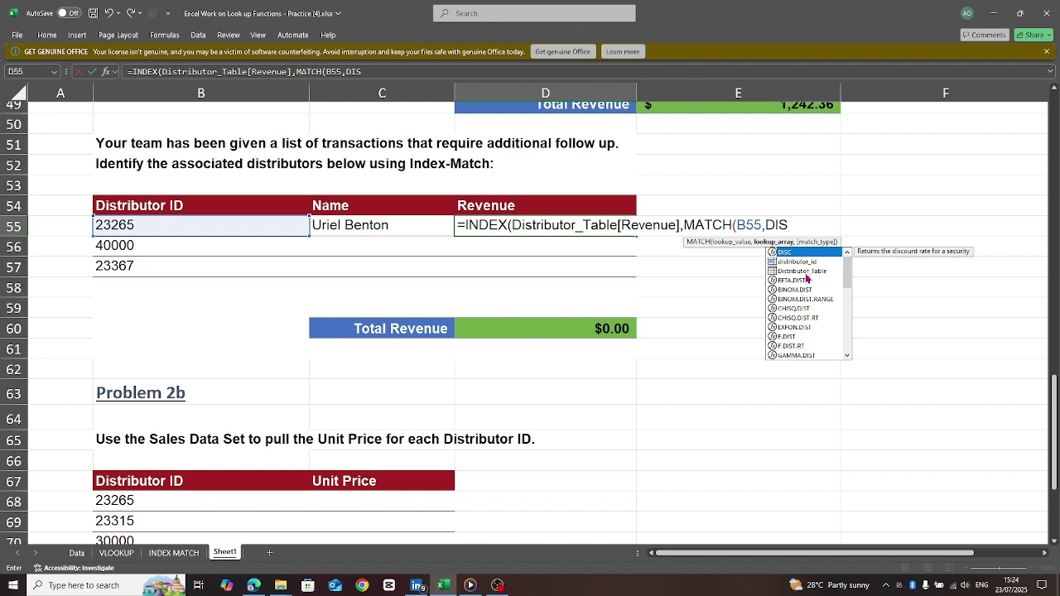
pyautogui.doubleClick(805, 272)
pyautogui.write('[')
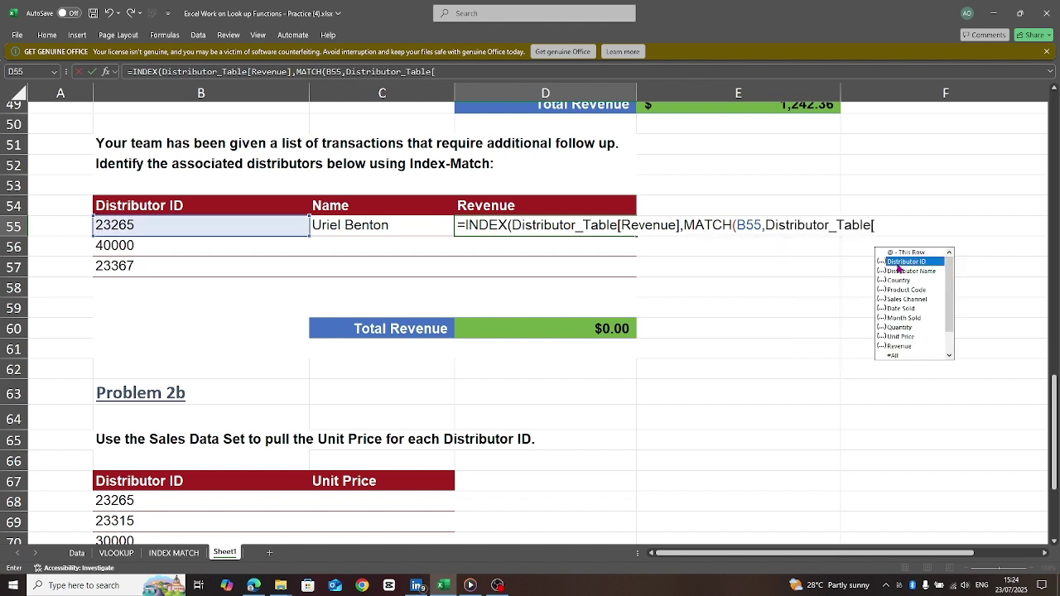
pyautogui.doubleClick(900, 263)
pyautogui.write(']')
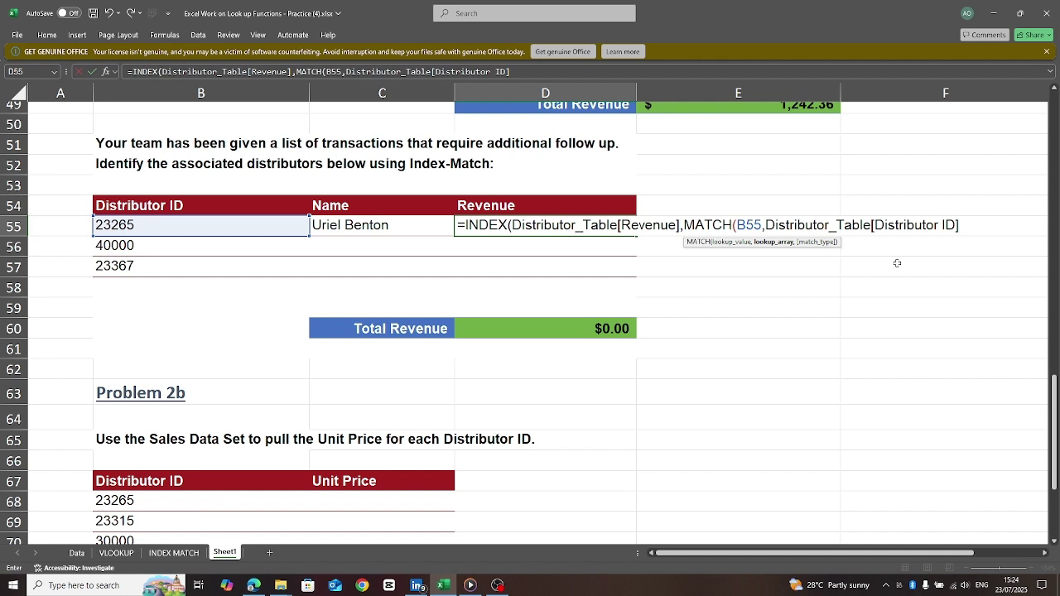
pyautogui.write(',0')
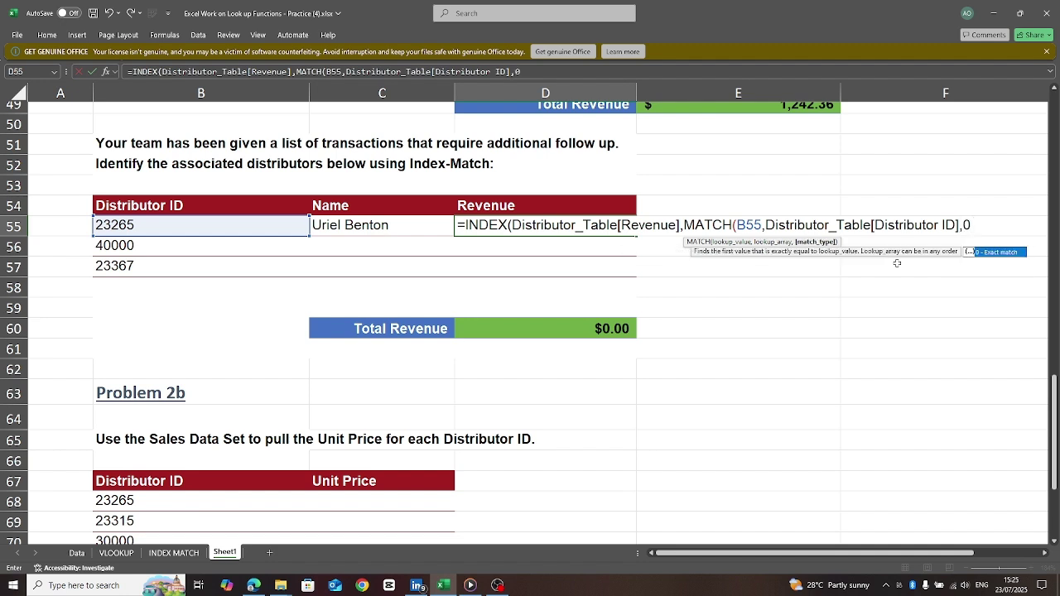
pyautogui.write('))')
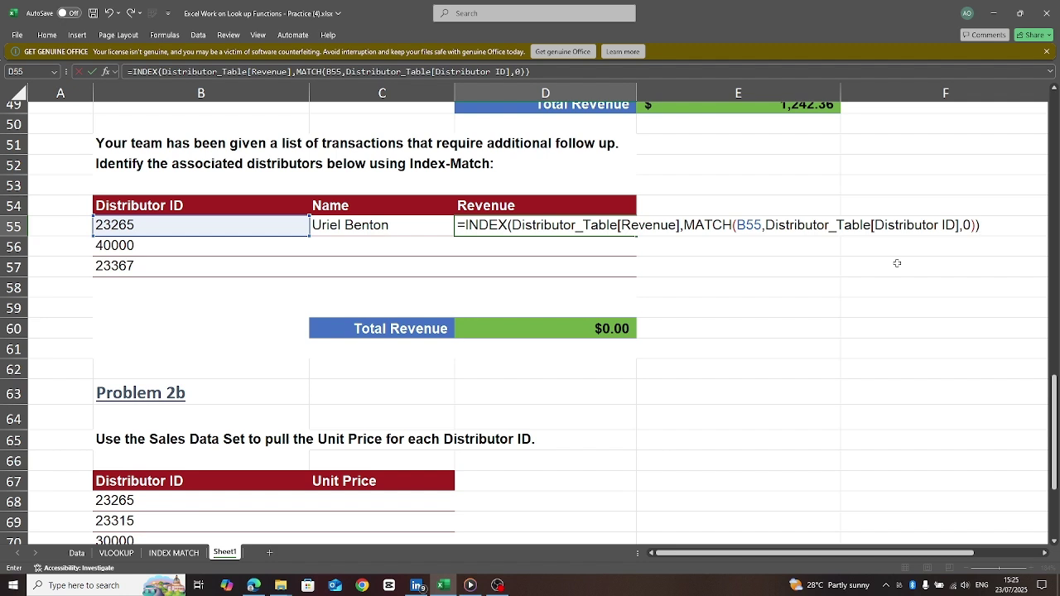
pyautogui.press('Return')
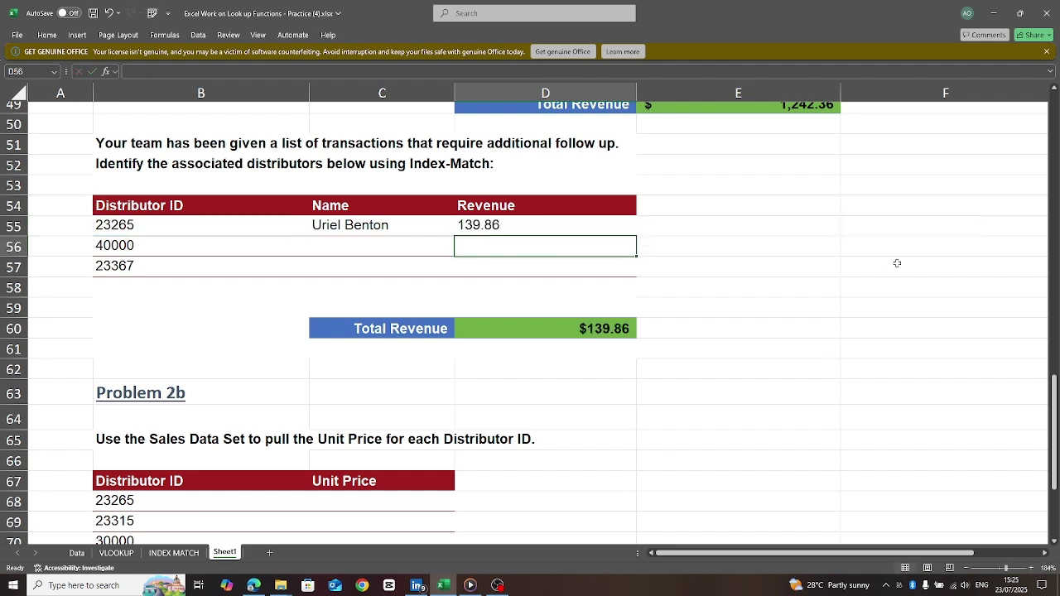
# Fill the C55 name formula and the D55 revenue formula down through row 57
pyautogui.click(369, 230)
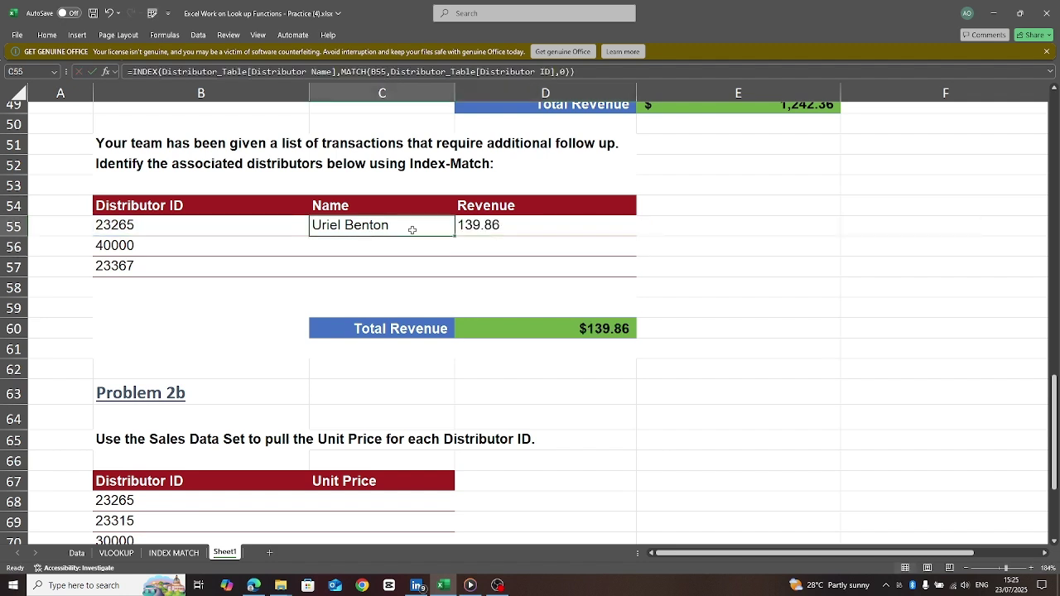
pyautogui.moveTo(454, 239); pyautogui.dragTo(456, 274)
pyautogui.click(541, 229)
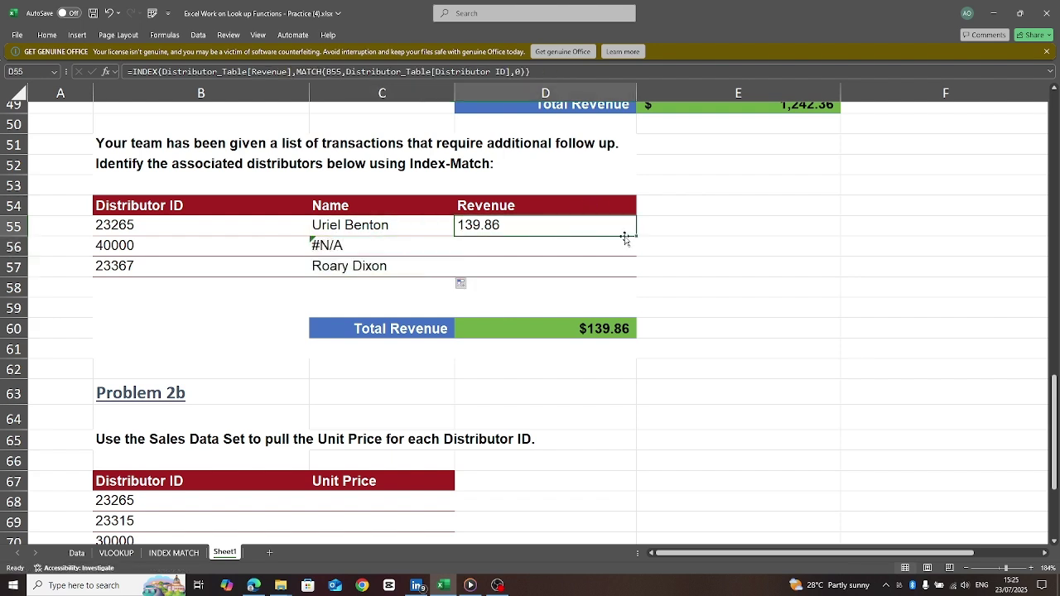
pyautogui.moveTo(631, 238); pyautogui.dragTo(635, 273)
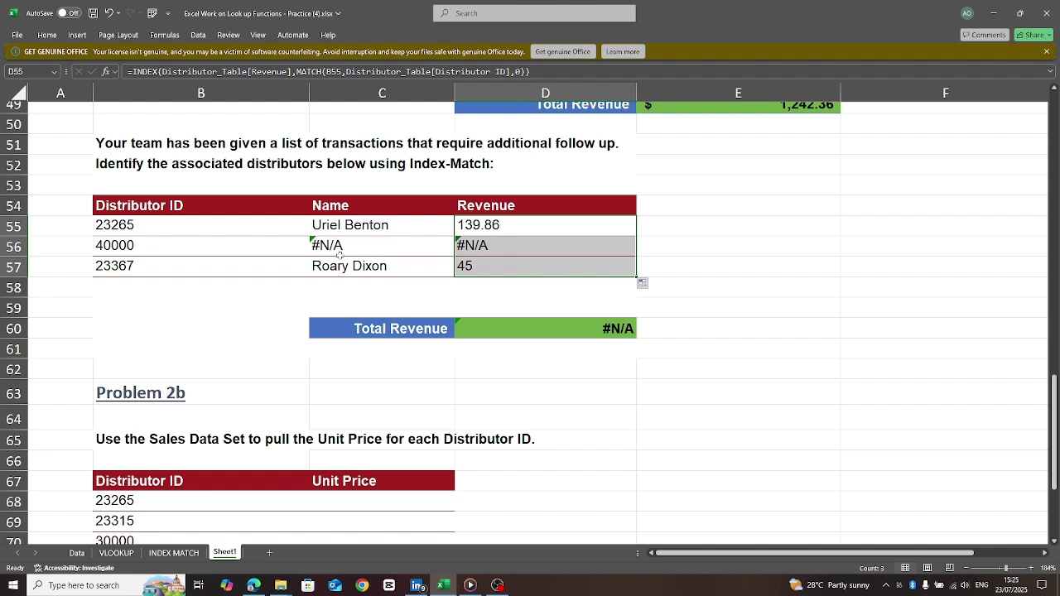
# Wrap the D55 revenue formula in IFERROR with "No Data" as the error value
pyautogui.click(130, 72)
pyautogui.write('IF')
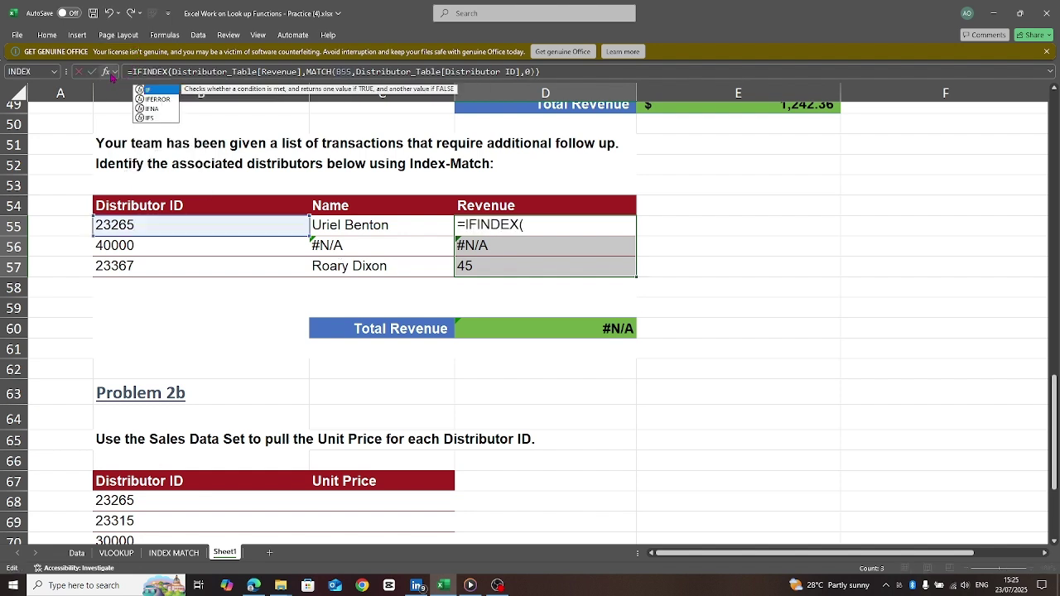
pyautogui.doubleClick(161, 98)
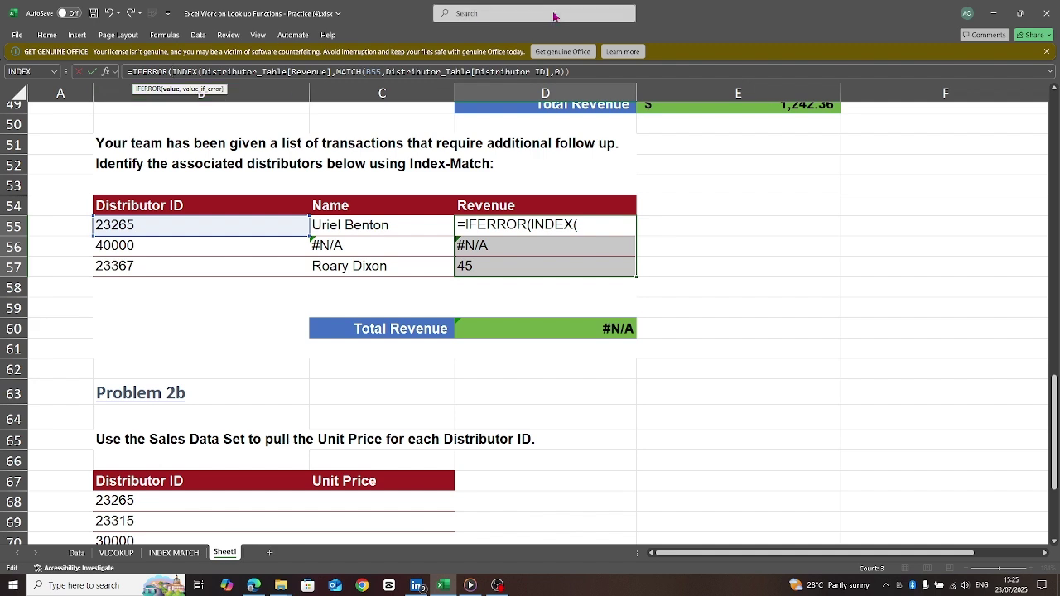
pyautogui.click(571, 72)
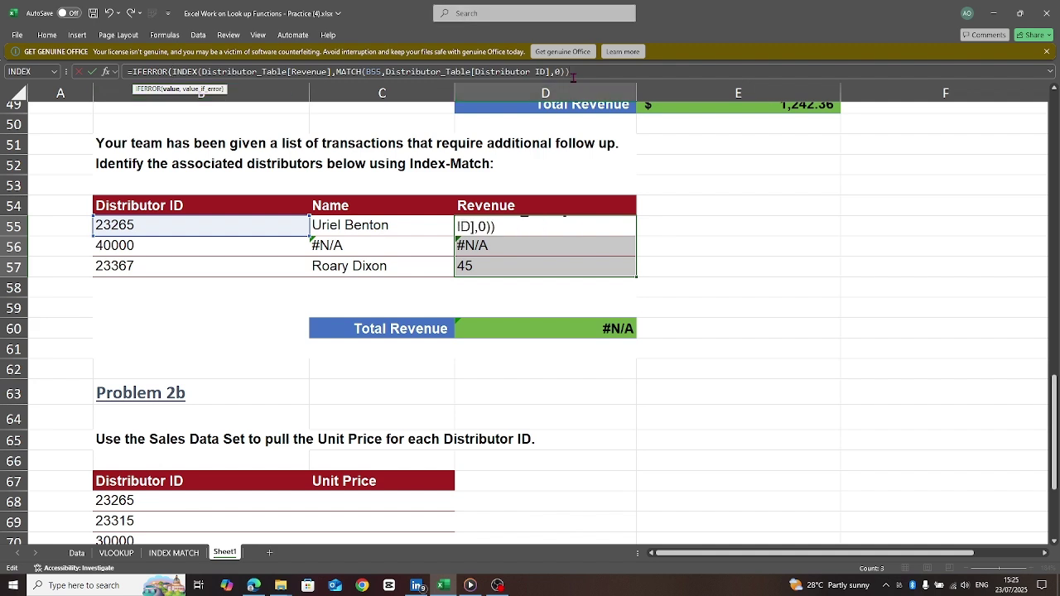
pyautogui.write(',"No Dat')
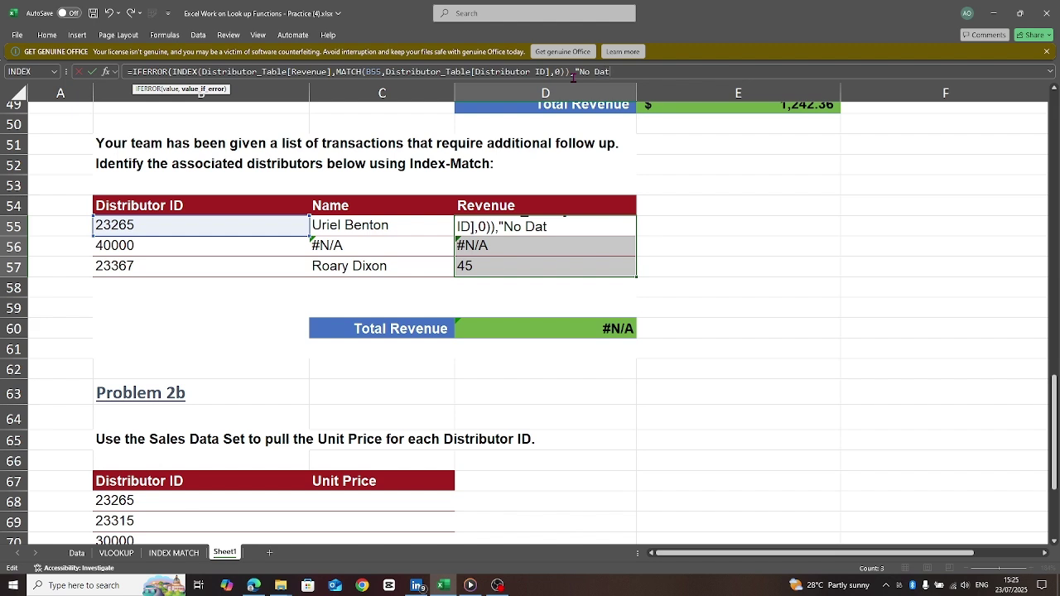
pyautogui.write('a")')
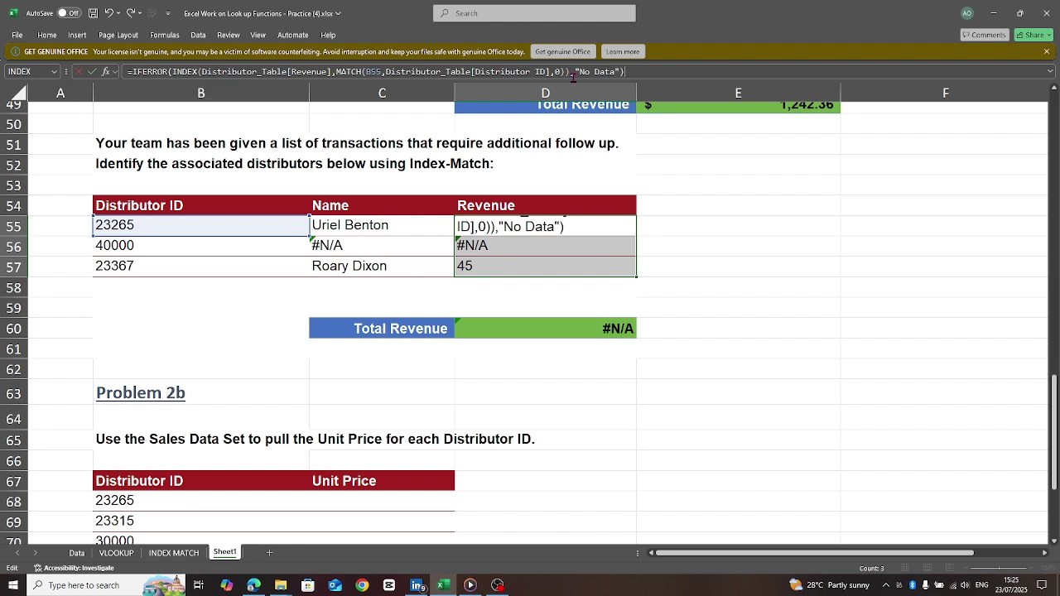
pyautogui.press('Return')
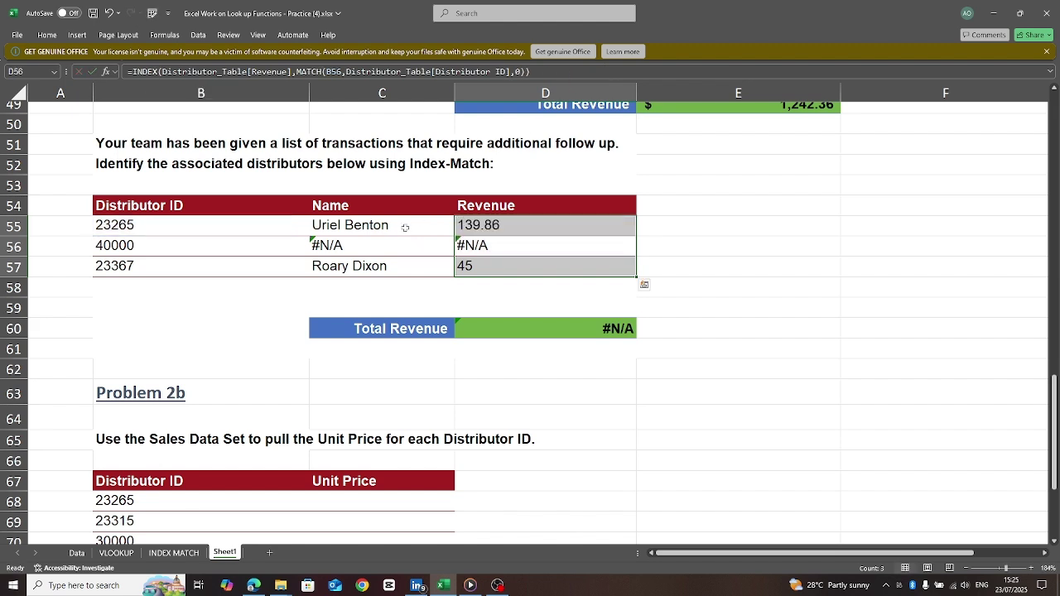
# Fill the IFERROR-wrapped revenue formula in D55 down through row 57
pyautogui.click(540, 232)
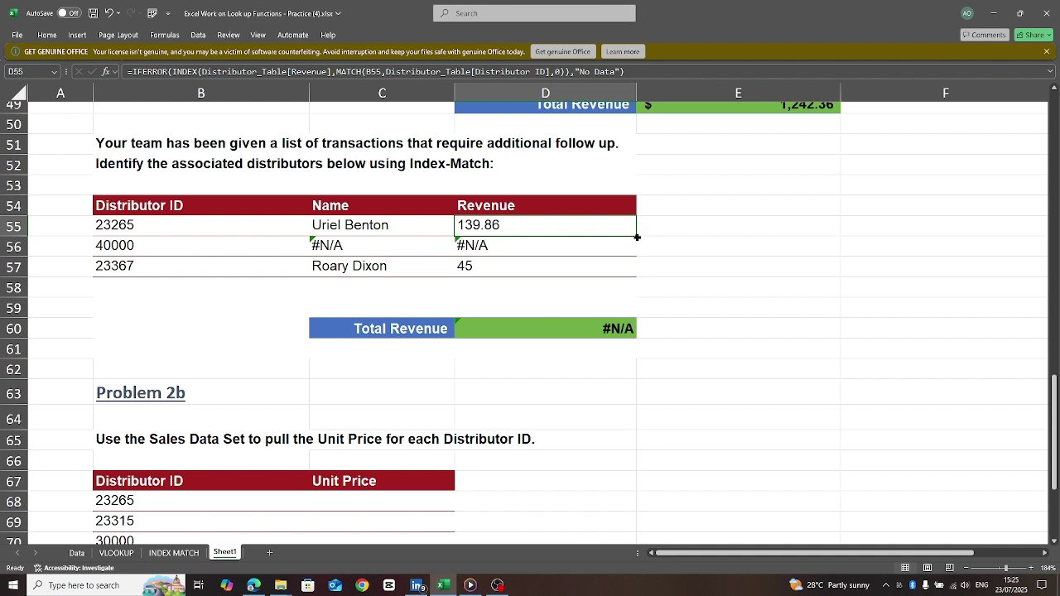
pyautogui.moveTo(636, 236); pyautogui.dragTo(634, 271)
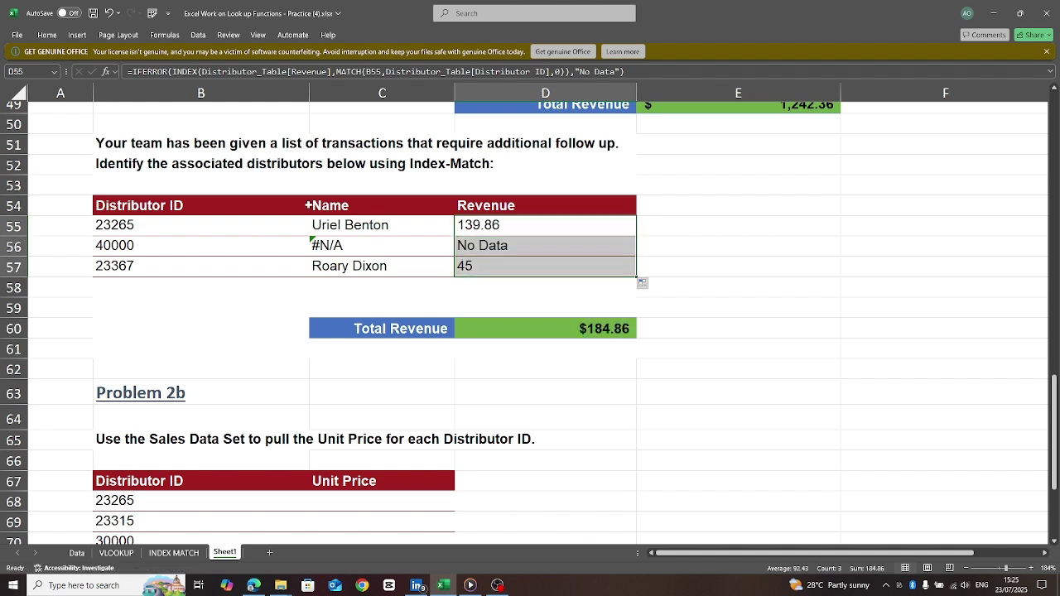
# Wrap the C55 name formula in IFERROR with "No Data" as the error value and fill it down through row 57
pyautogui.click(352, 222)
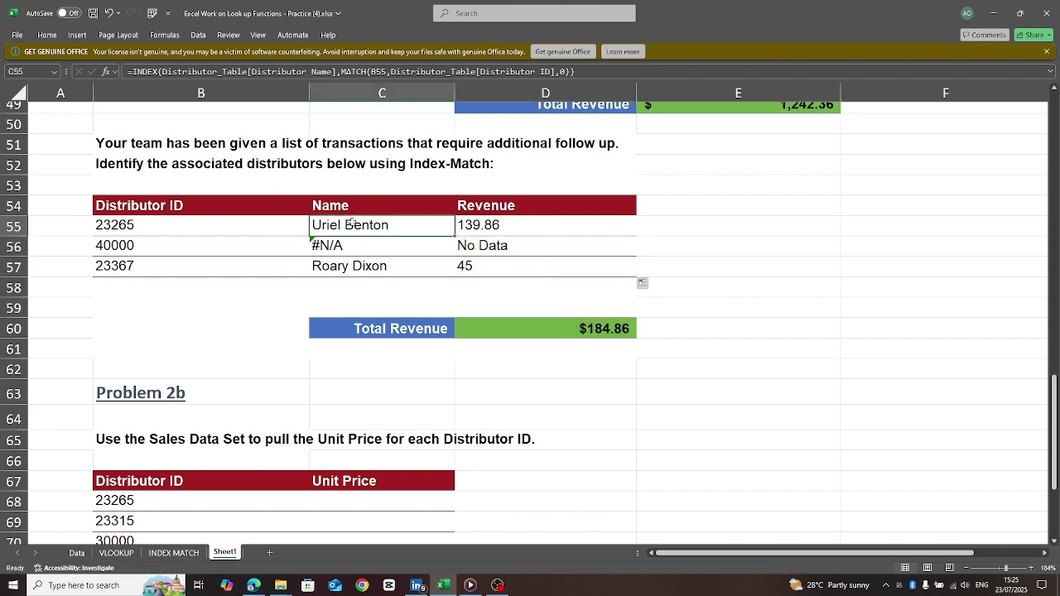
pyautogui.click(132, 73)
pyautogui.write('if')
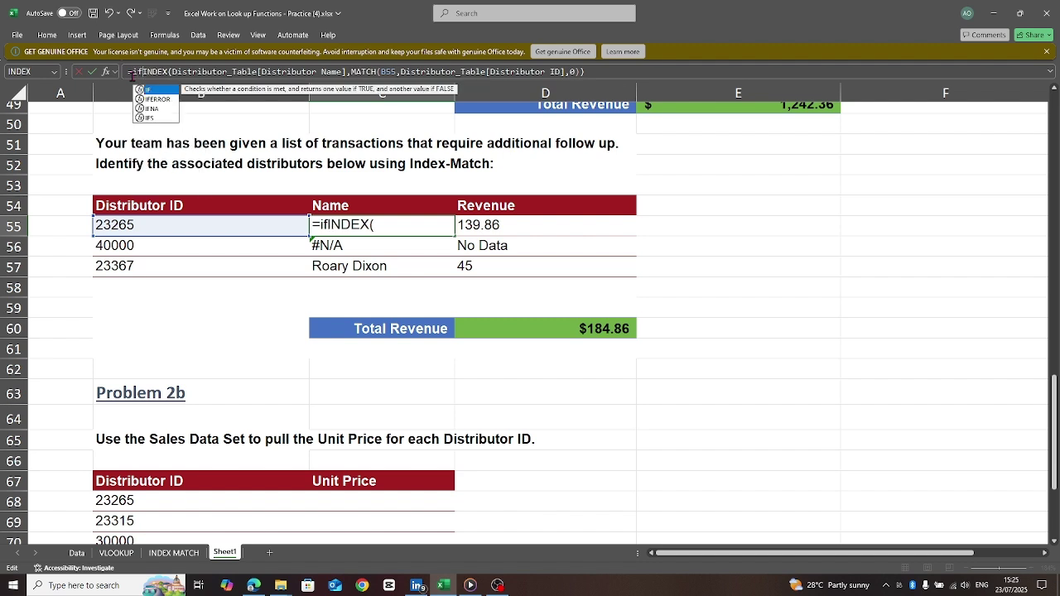
pyautogui.doubleClick(158, 100)
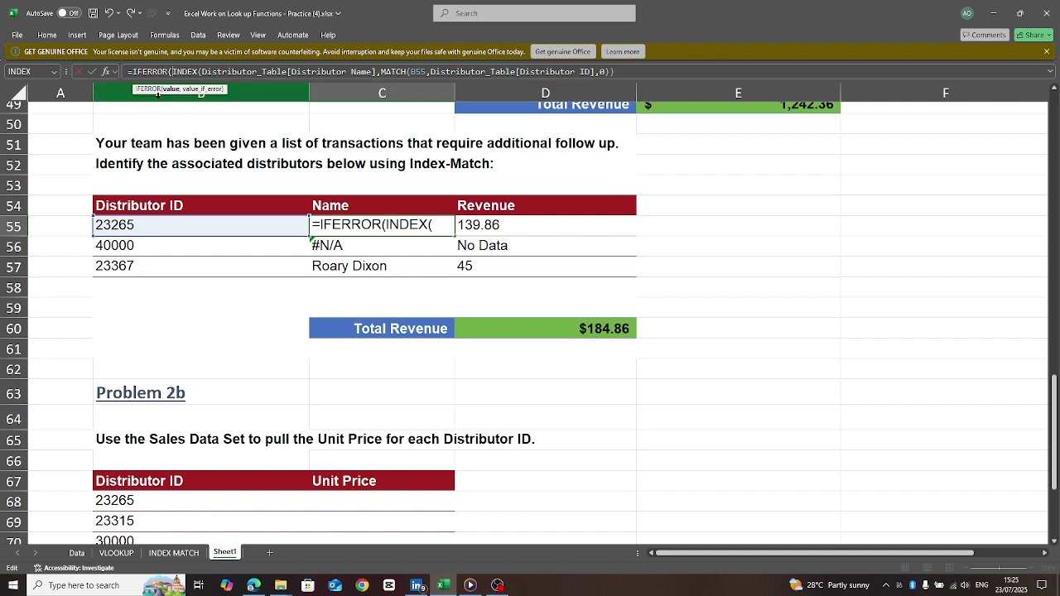
pyautogui.click(621, 72)
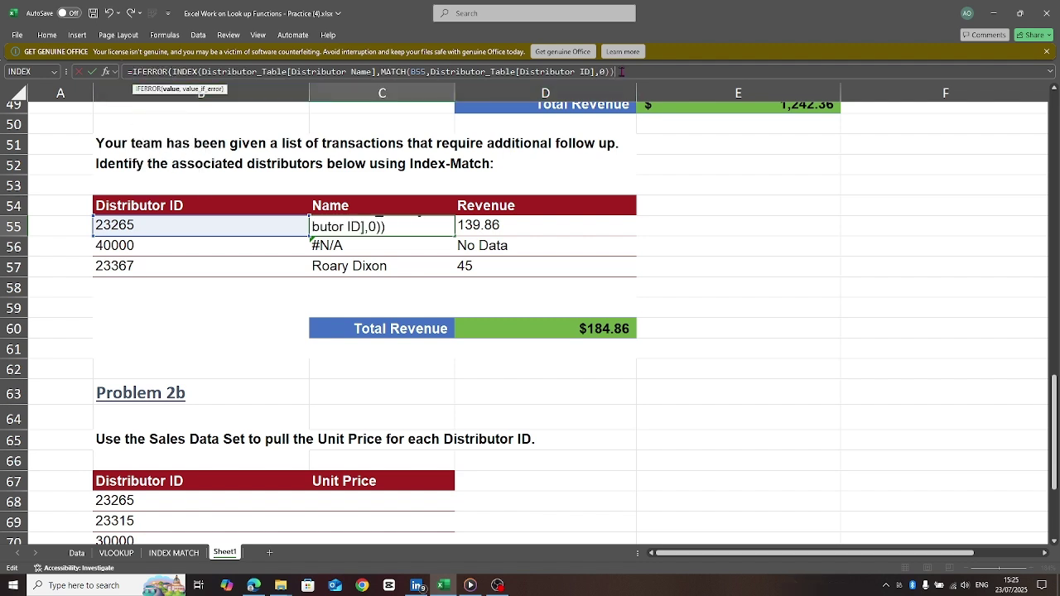
pyautogui.write(',"B')
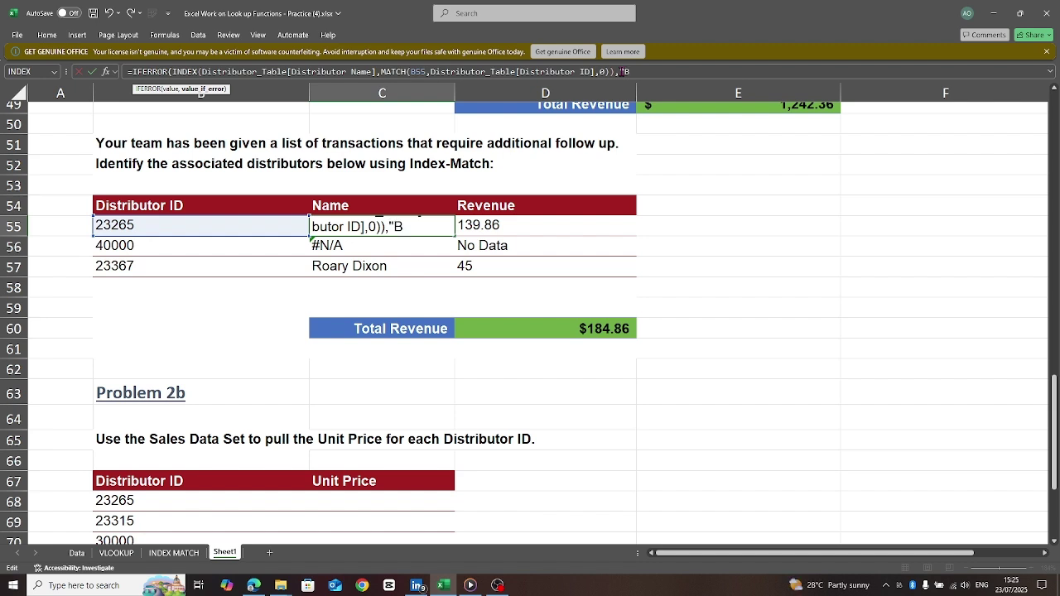
pyautogui.press('BackSpace')
pyautogui.write('No S')
pyautogui.press('BackSpace')
pyautogui.write('Data"')
pyautogui.press('Return')
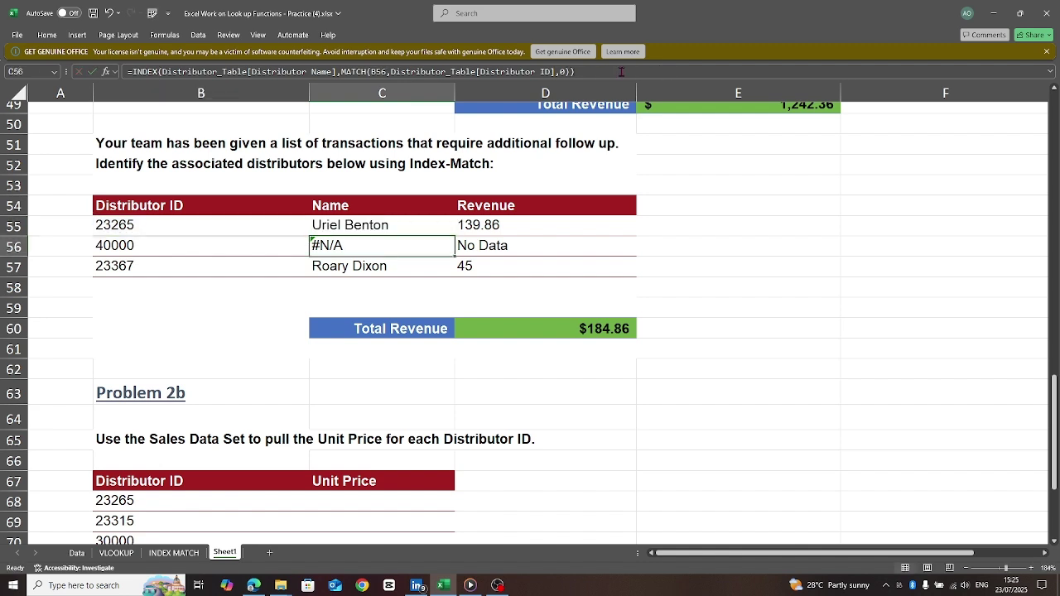
pyautogui.click(398, 223)
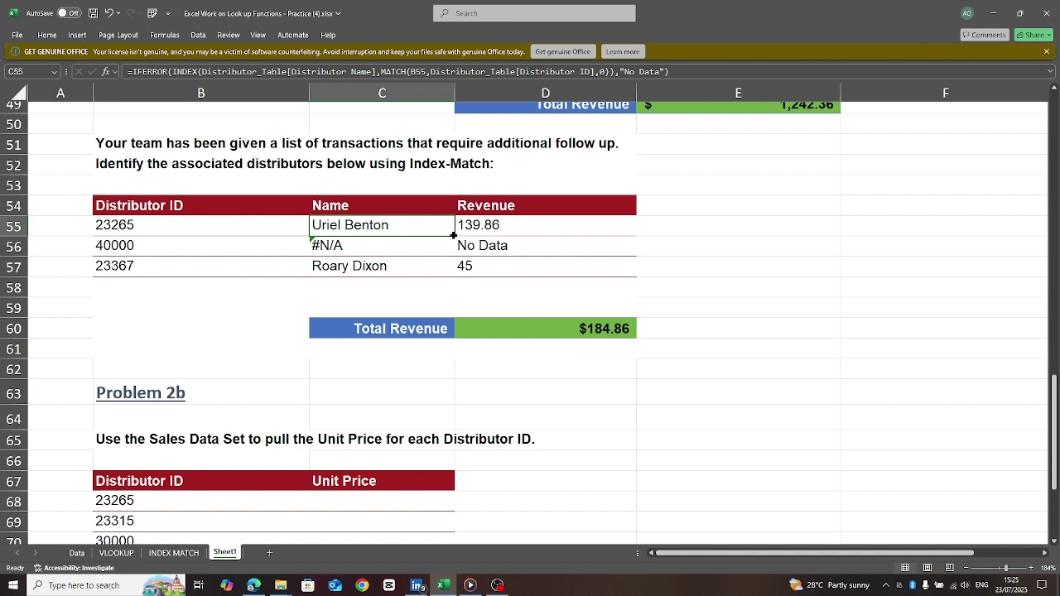
pyautogui.moveTo(453, 235); pyautogui.dragTo(453, 273)
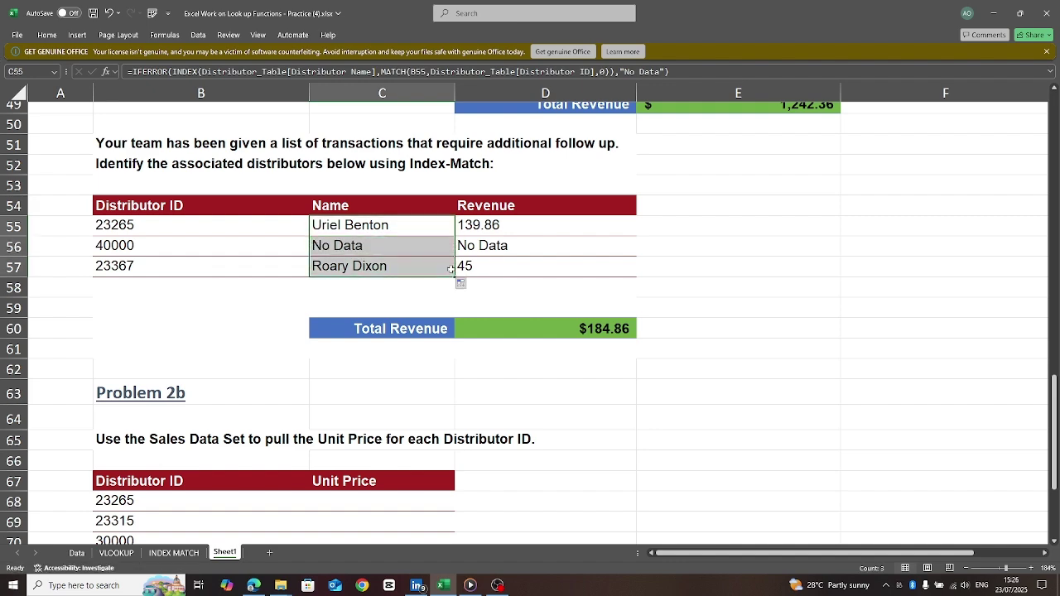
# Begin an INDEX formula in C68, the first Unit Price cell of Problem 2b, using Distributor_Table's Unit Price column as the array
pyautogui.moveTo(1056, 418); pyautogui.dragTo(1056, 467)
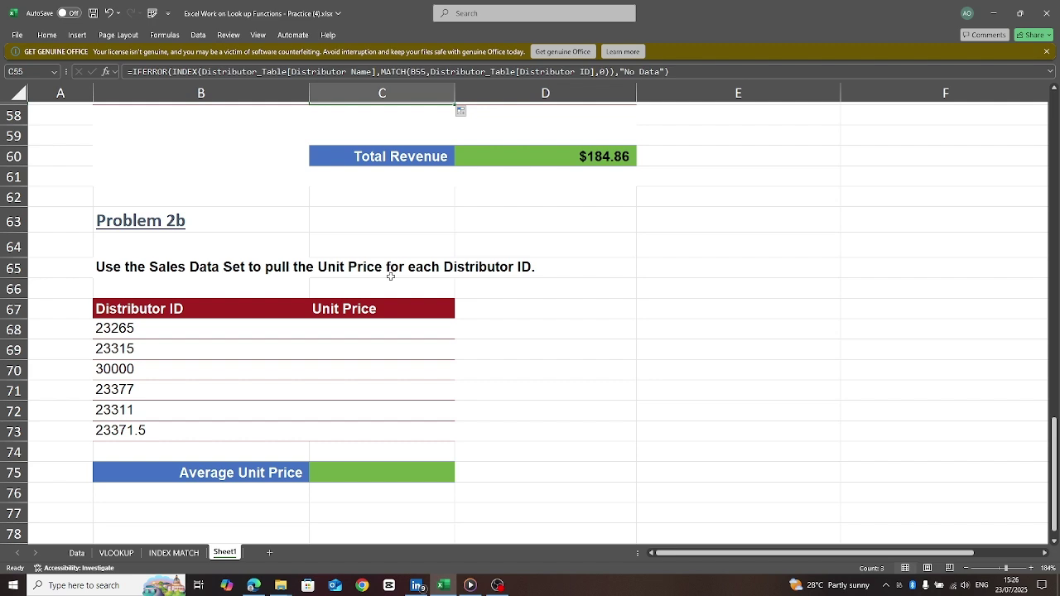
pyautogui.click(333, 335)
pyautogui.write('=')
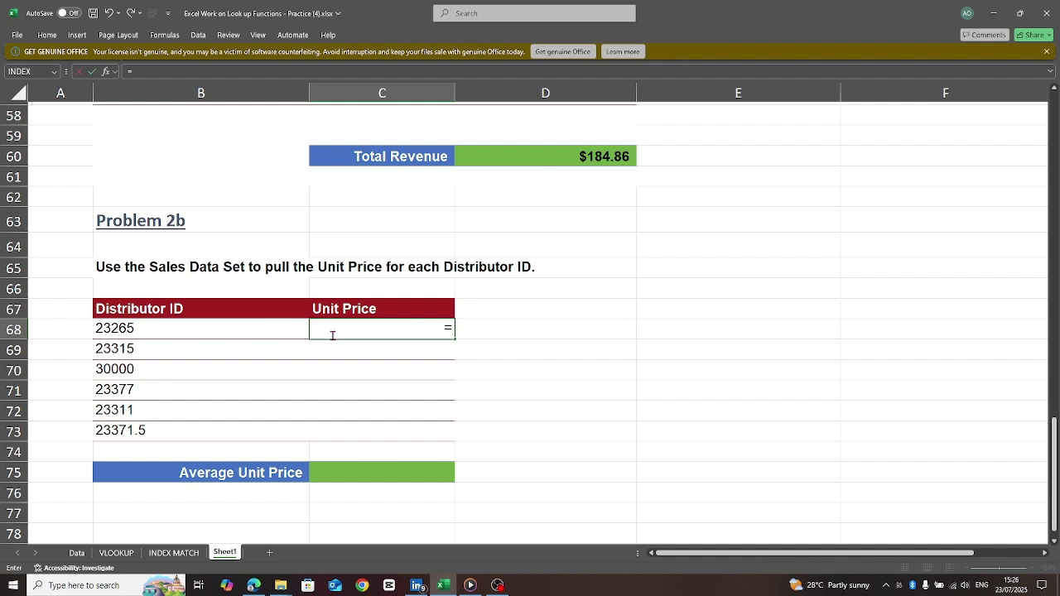
pyautogui.write('in')
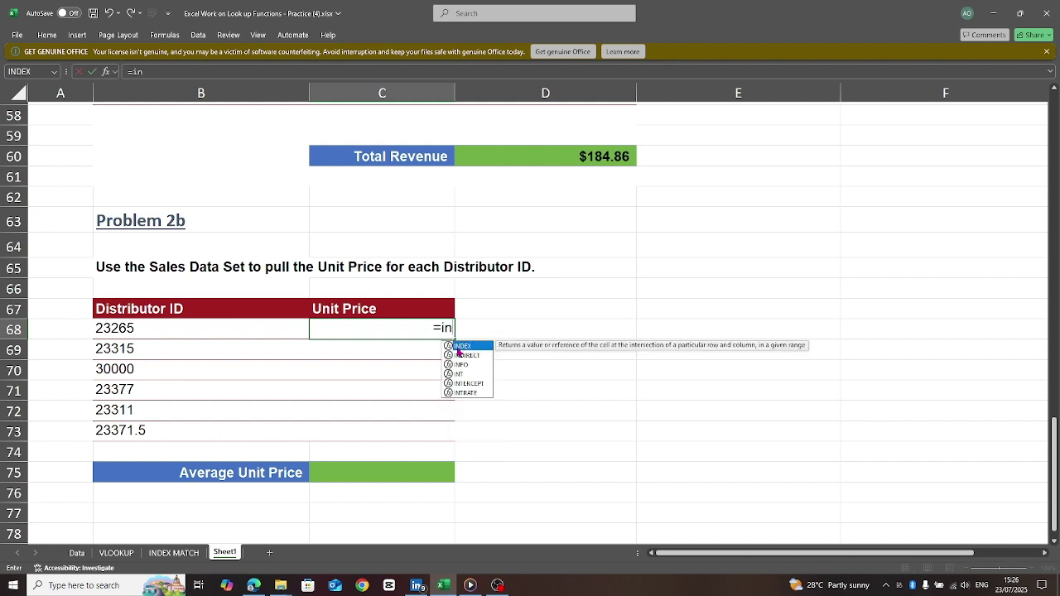
pyautogui.doubleClick(475, 346)
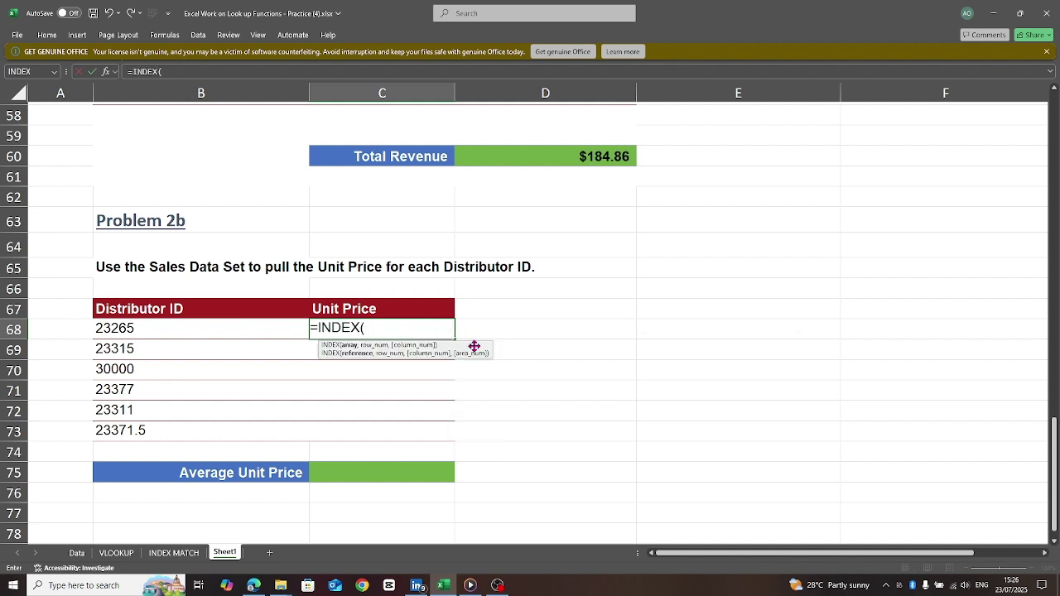
pyautogui.write('dis')
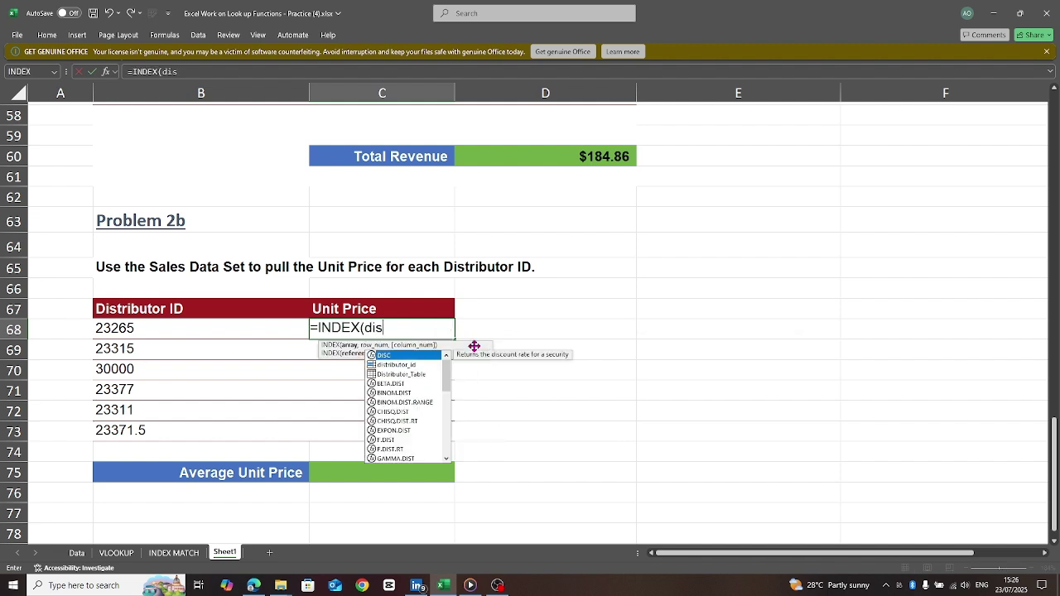
pyautogui.doubleClick(416, 375)
pyautogui.write('[')
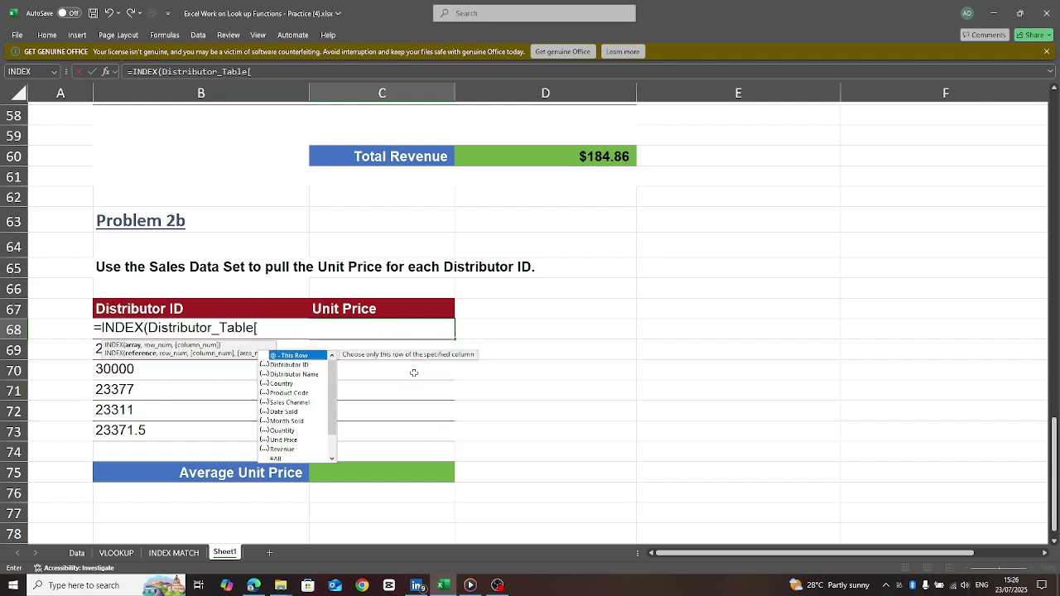
pyautogui.write('un')
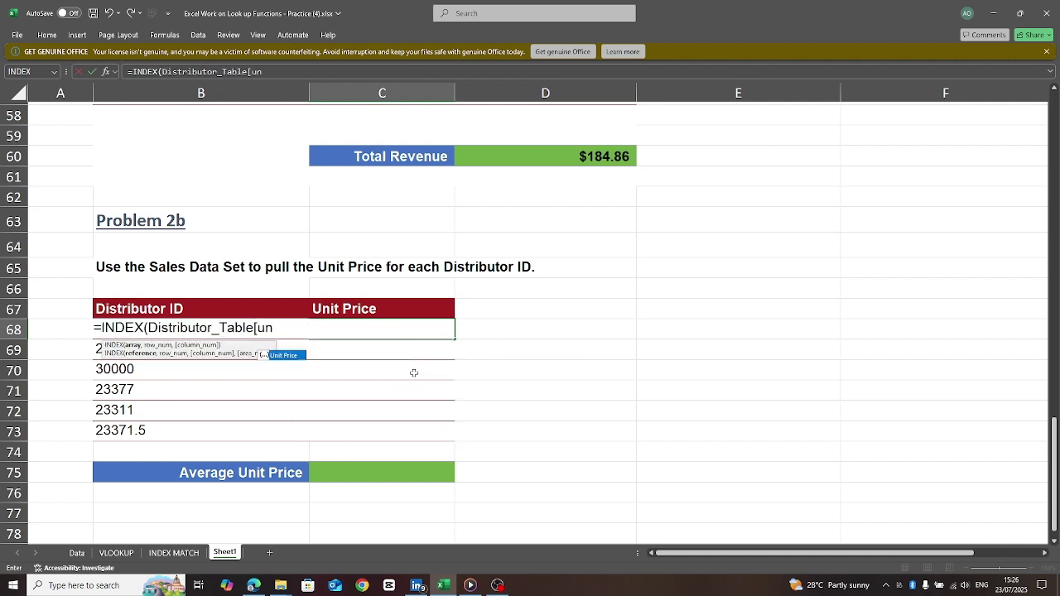
pyautogui.doubleClick(283, 355)
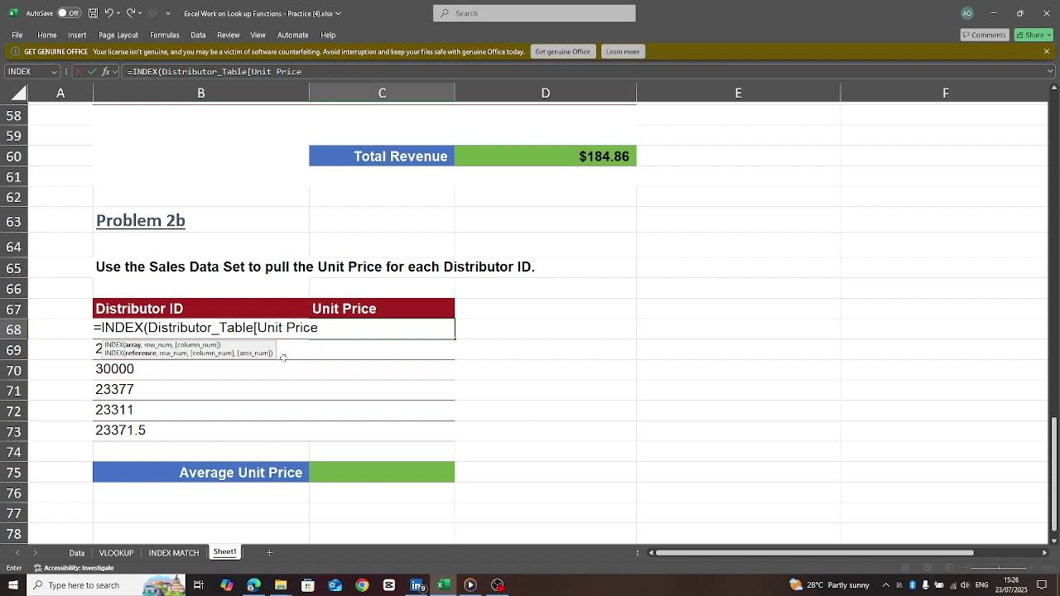
pyautogui.write('],')
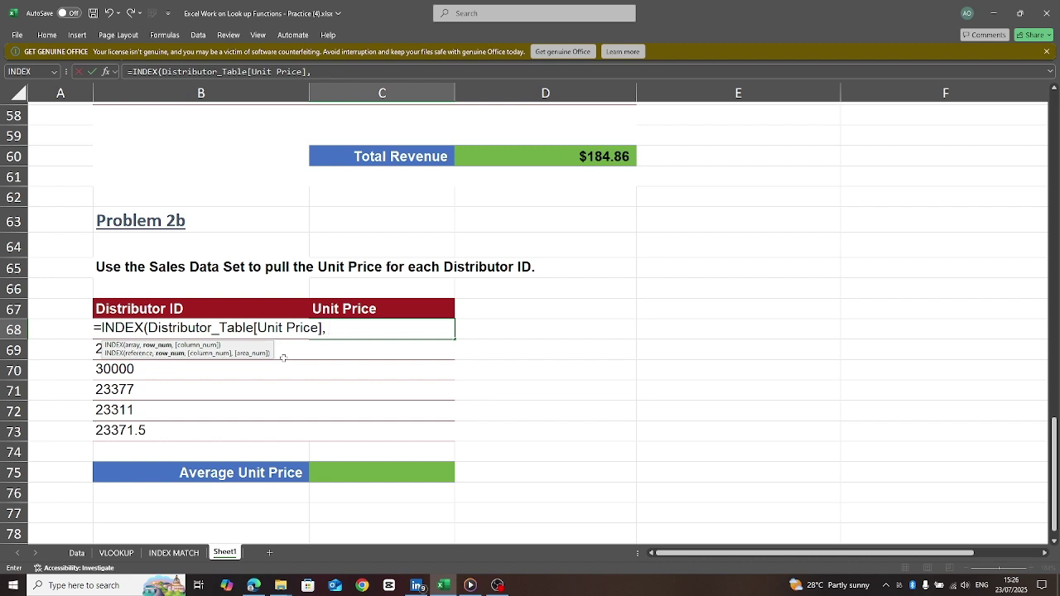
# Complete the C68 formula with a MATCH of B68 against Distributor_Table's Distributor ID column, using 0 for an exact match
pyautogui.write(' match')
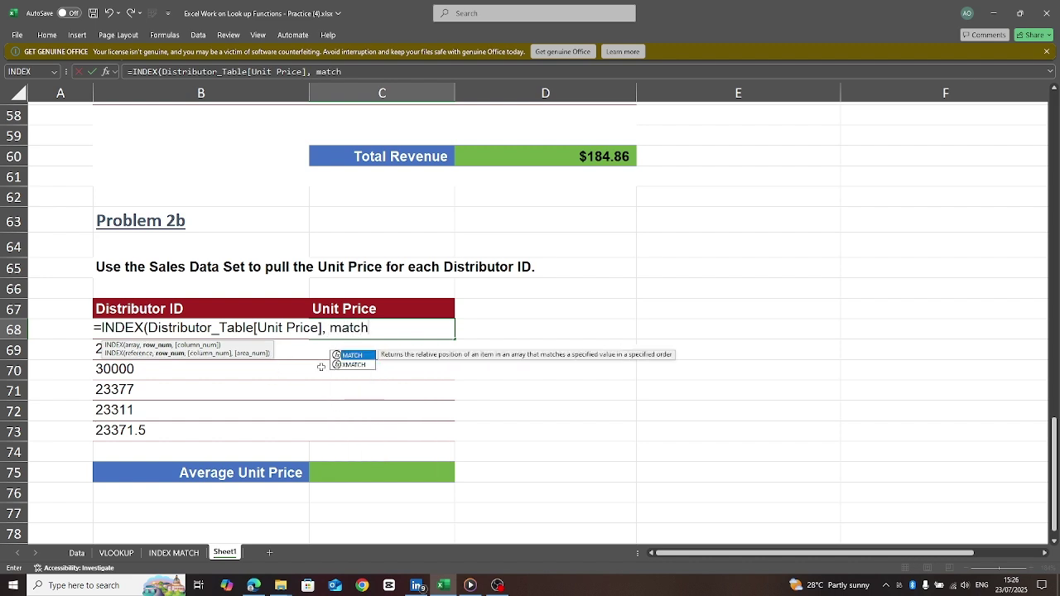
pyautogui.doubleClick(351, 356)
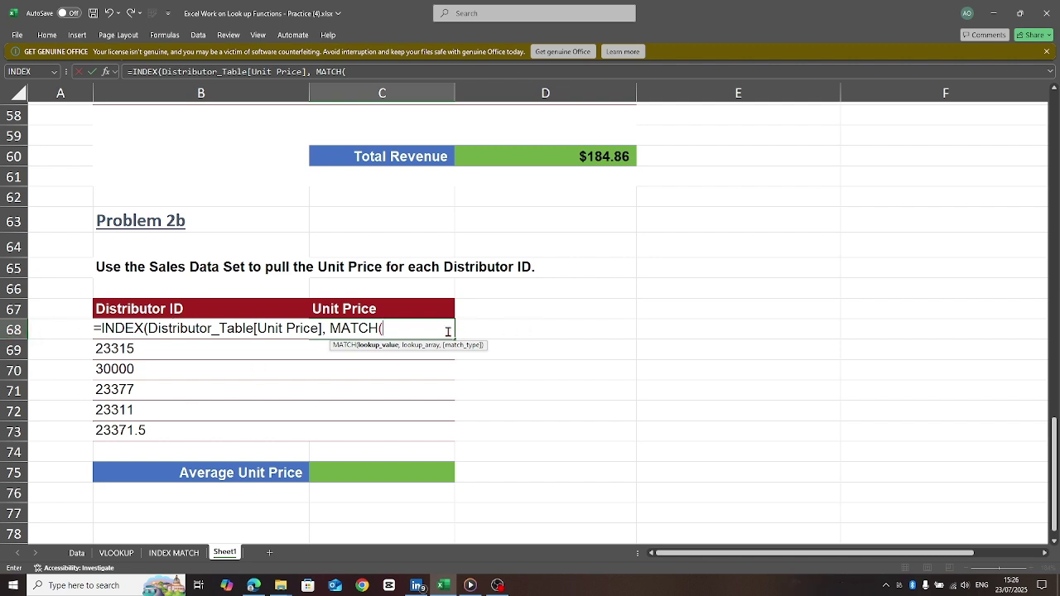
pyautogui.write('B')
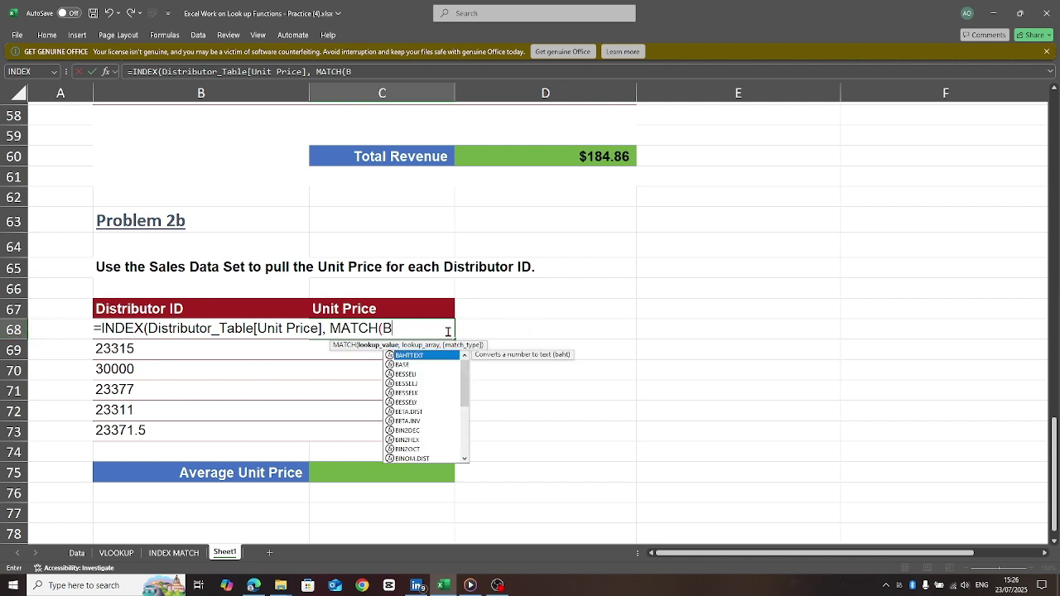
pyautogui.write('68,')
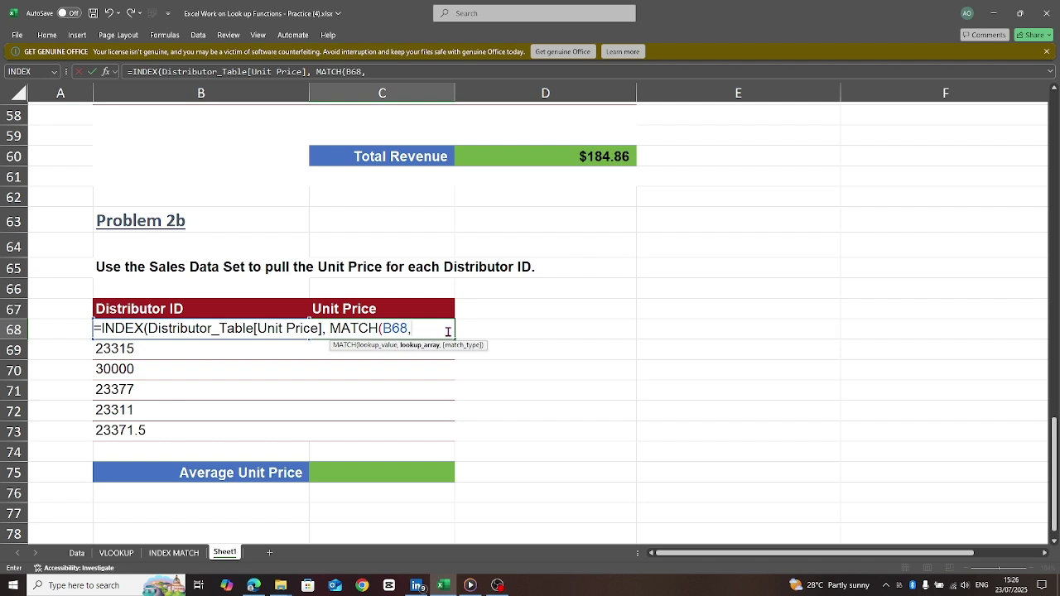
pyautogui.write('dis')
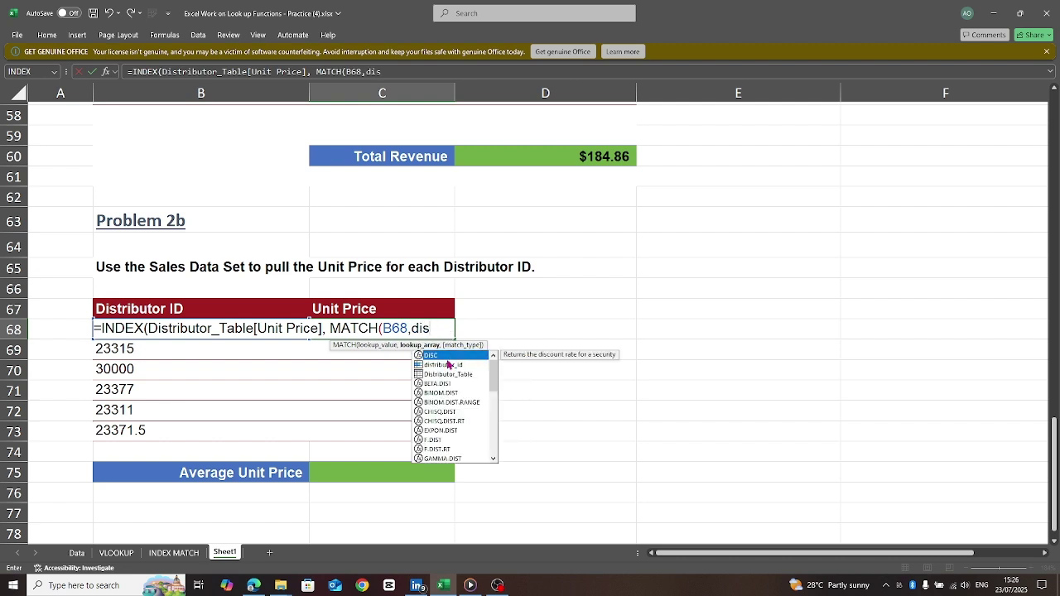
pyautogui.doubleClick(447, 375)
pyautogui.write('[')
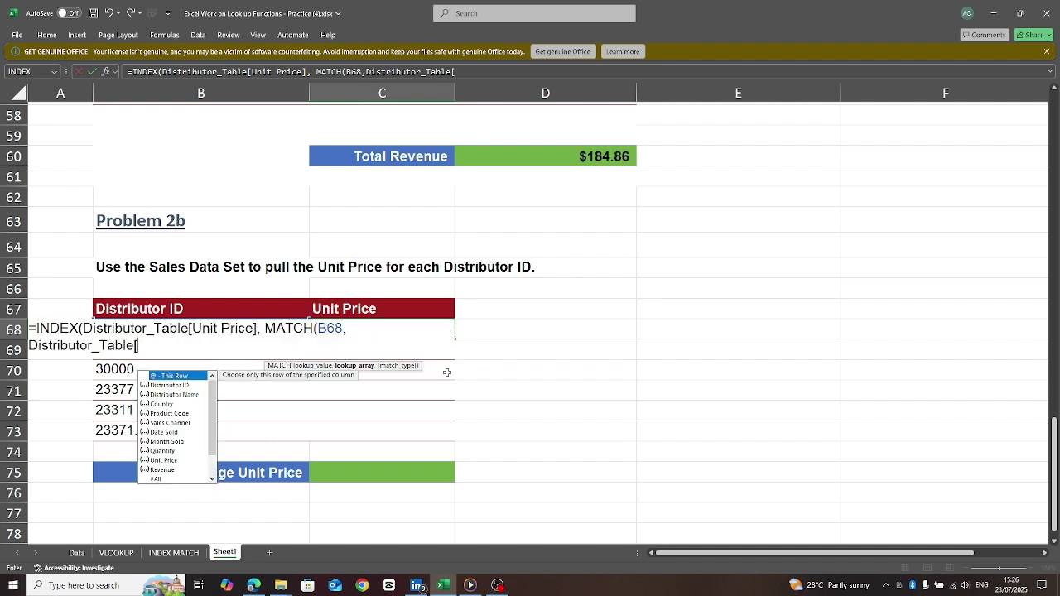
pyautogui.click(178, 387)
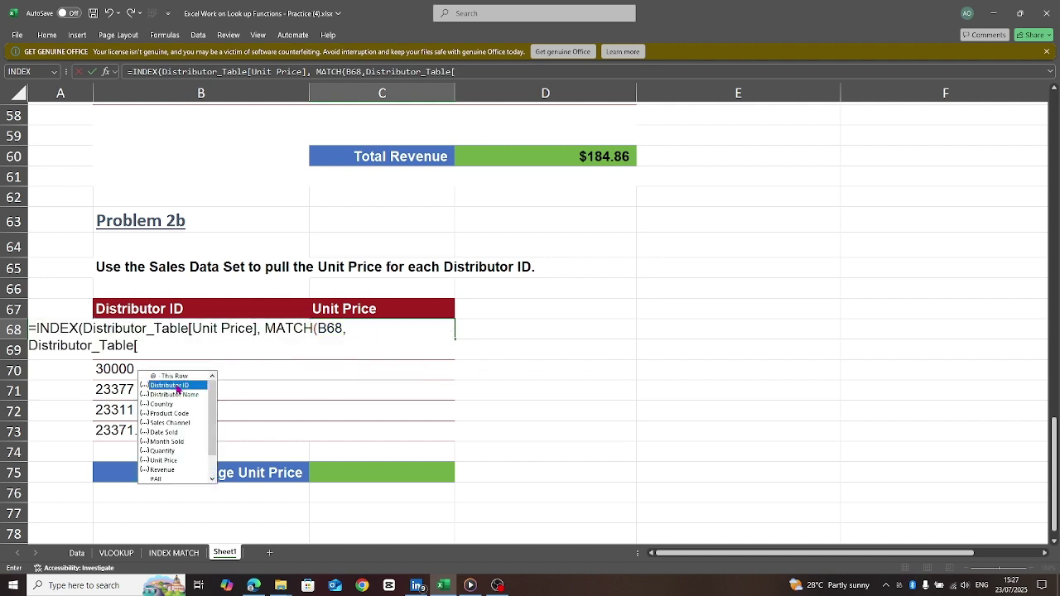
pyautogui.doubleClick(178, 387)
pyautogui.write(']')
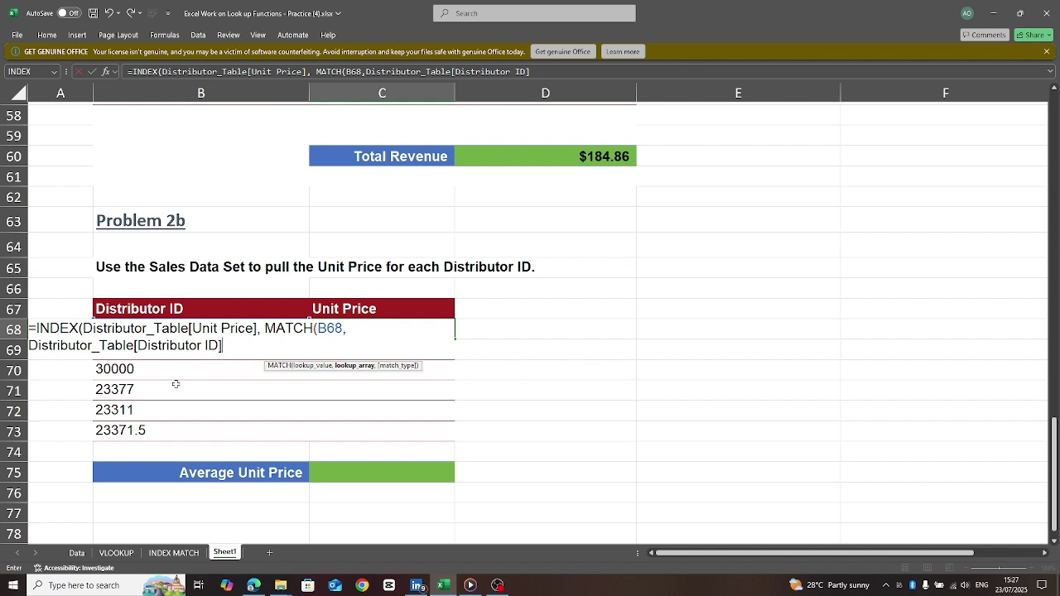
pyautogui.write(',0')
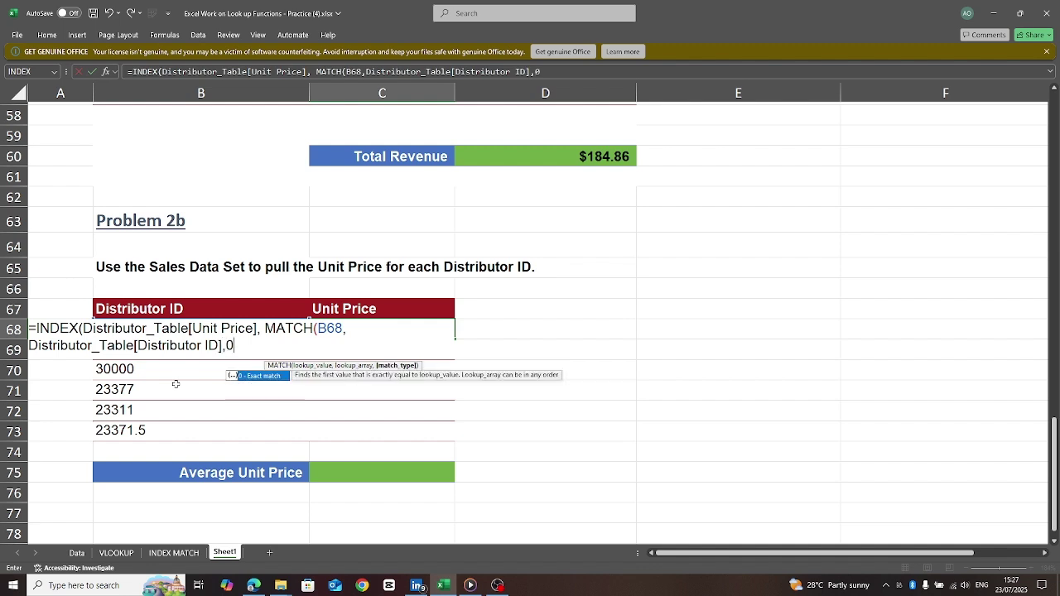
pyautogui.write('))')
pyautogui.press('Return')
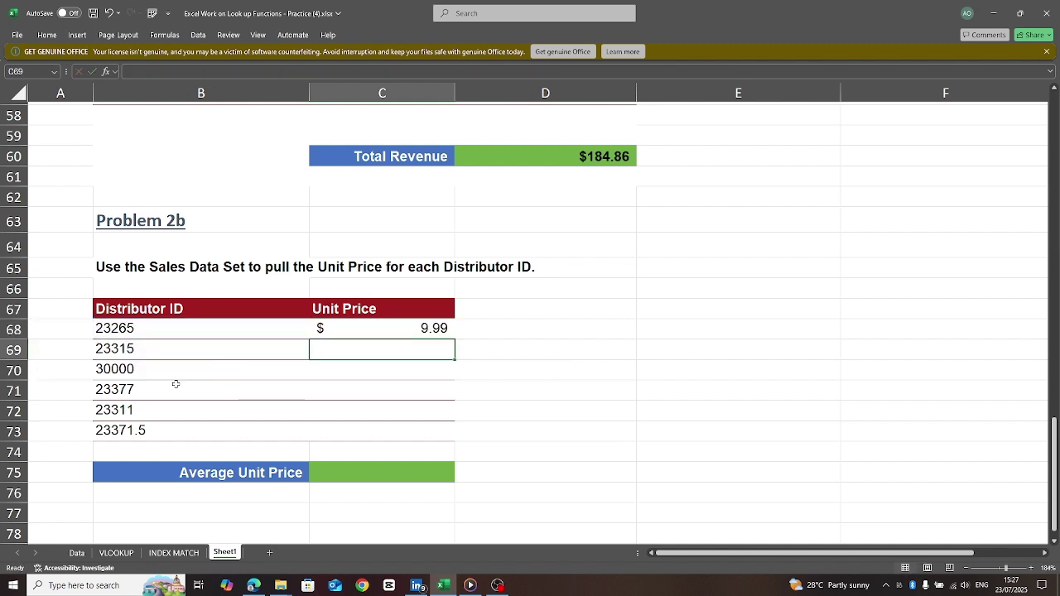
pyautogui.click(383, 329)
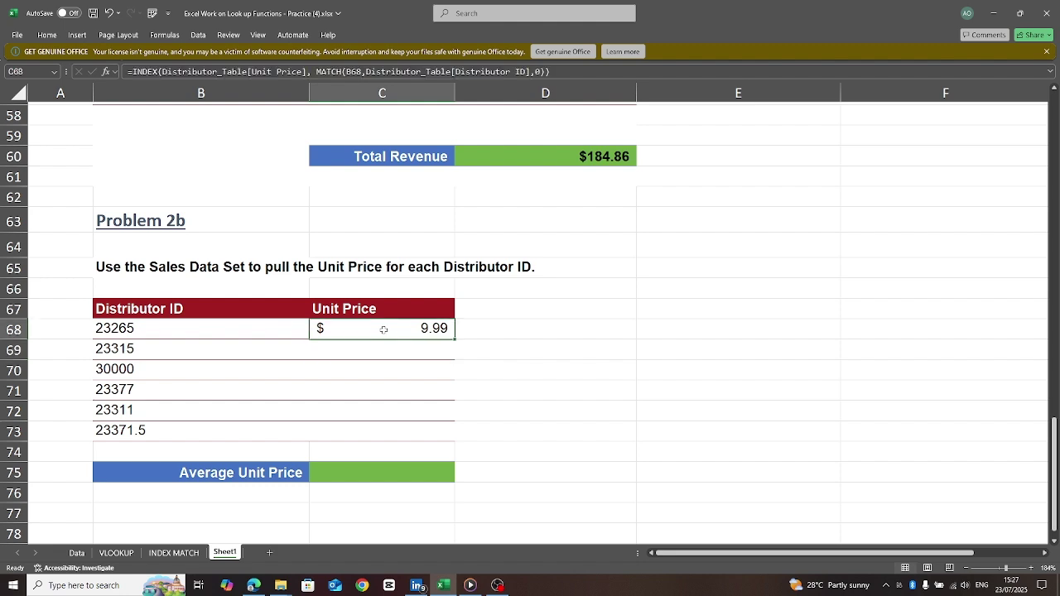
pyautogui.moveTo(454, 340); pyautogui.dragTo(458, 478)
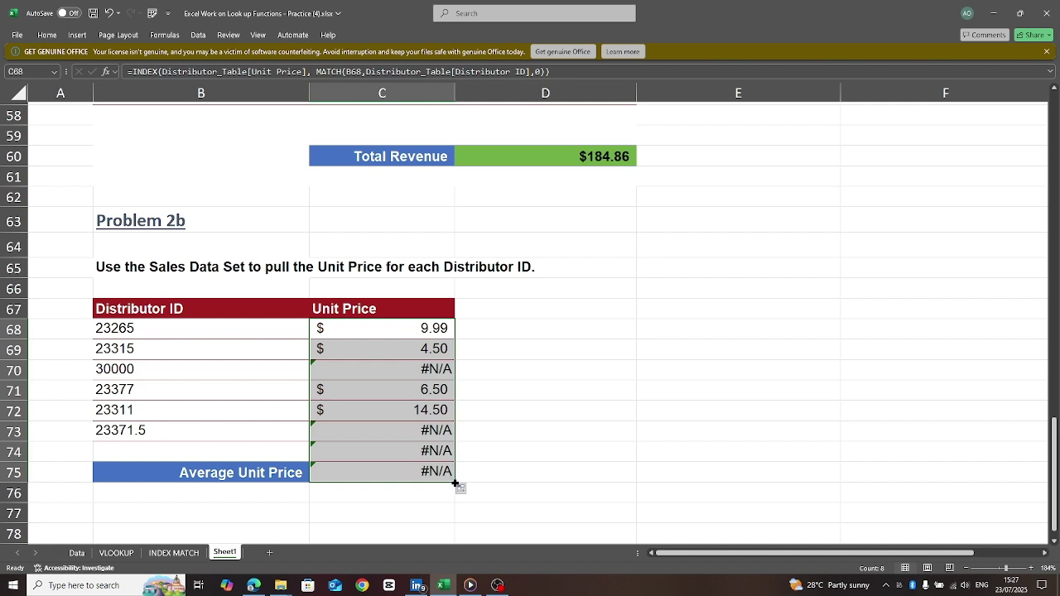
pyautogui.click(441, 448)
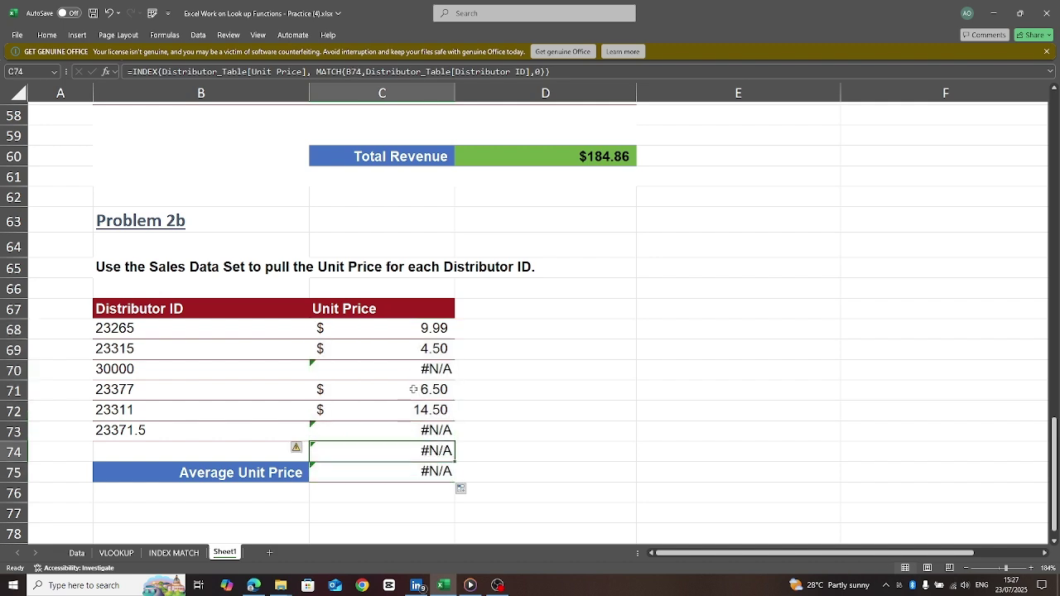
pyautogui.click(401, 331)
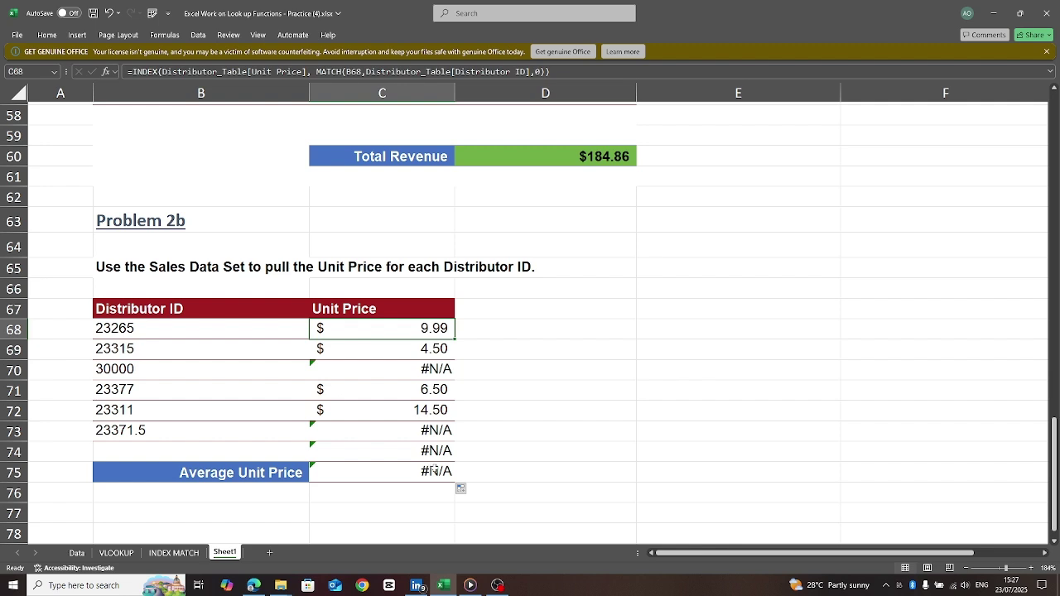
pyautogui.hotkey('ctrl', 'z')
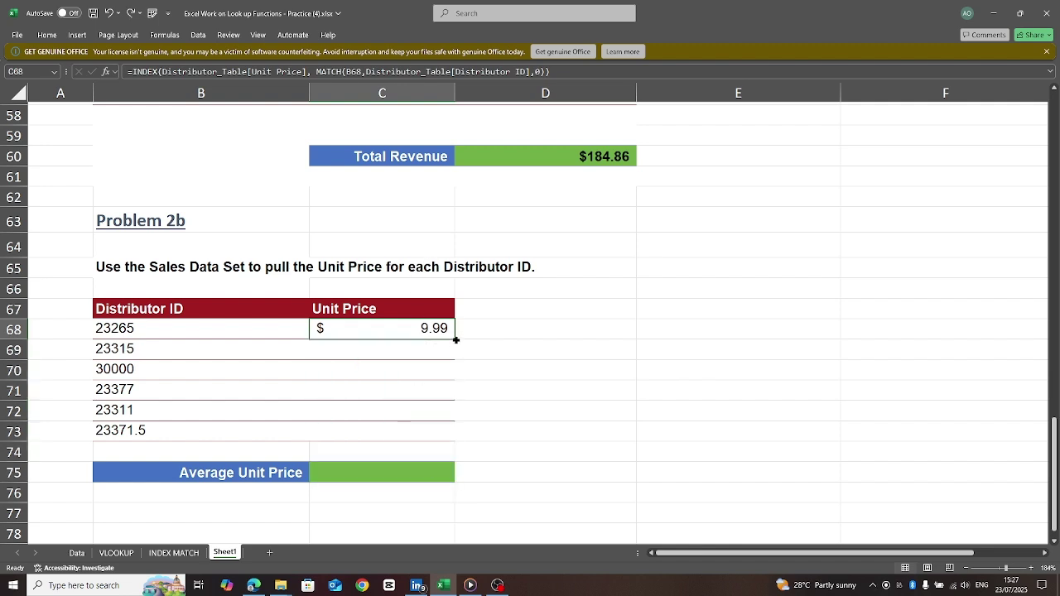
# Fill the C68 unit price formula down through row 73
pyautogui.moveTo(453, 355); pyautogui.dragTo(445, 437)
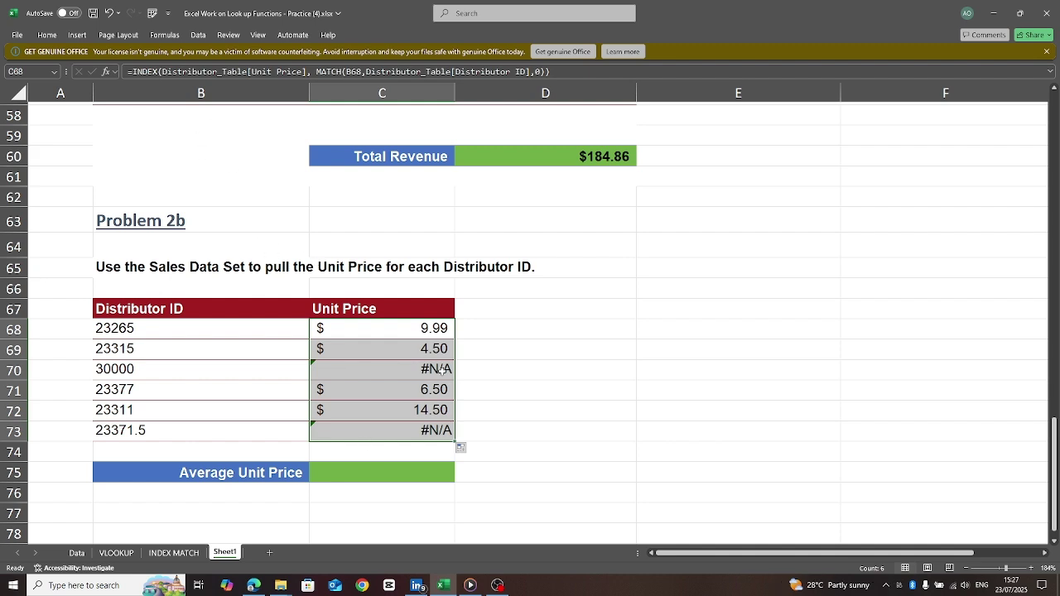
# Wrap the C68 unit price formula in IFERROR with "No Data" as the error value and fill it down through row 73
pyautogui.click(131, 72)
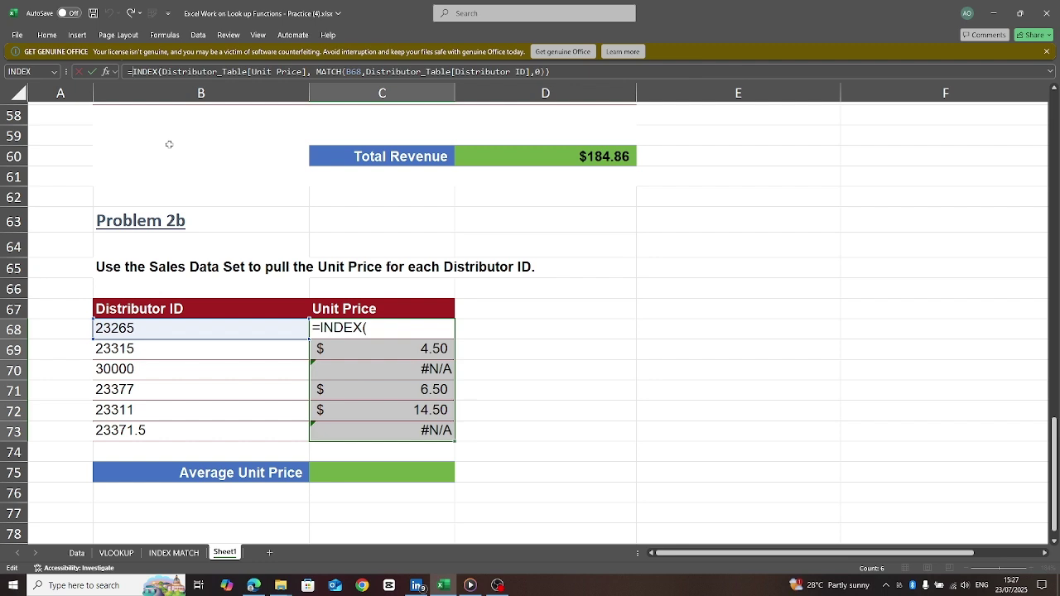
pyautogui.write('if')
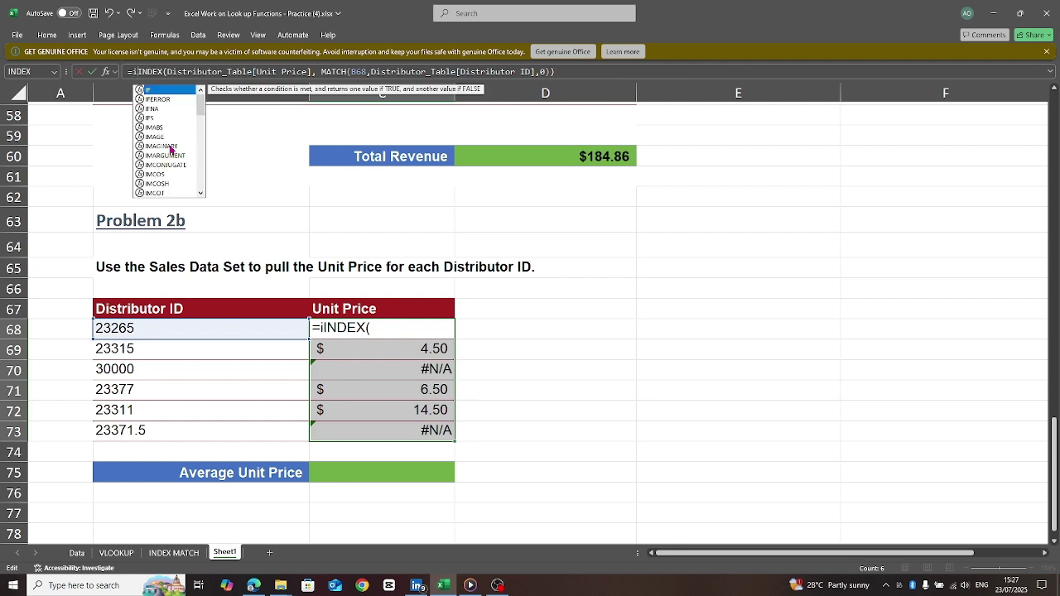
pyautogui.doubleClick(159, 99)
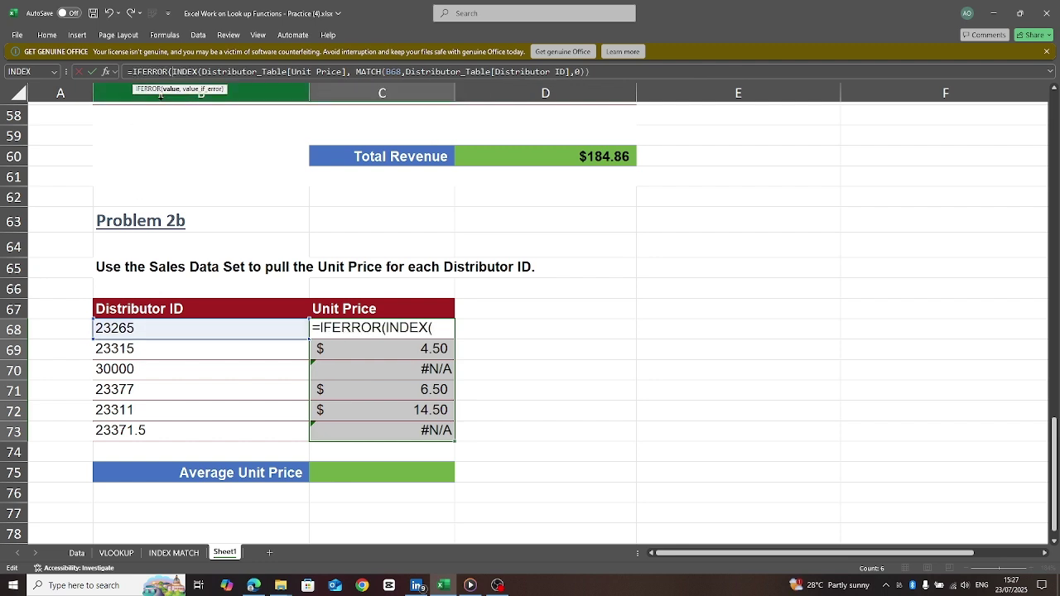
pyautogui.click(595, 72)
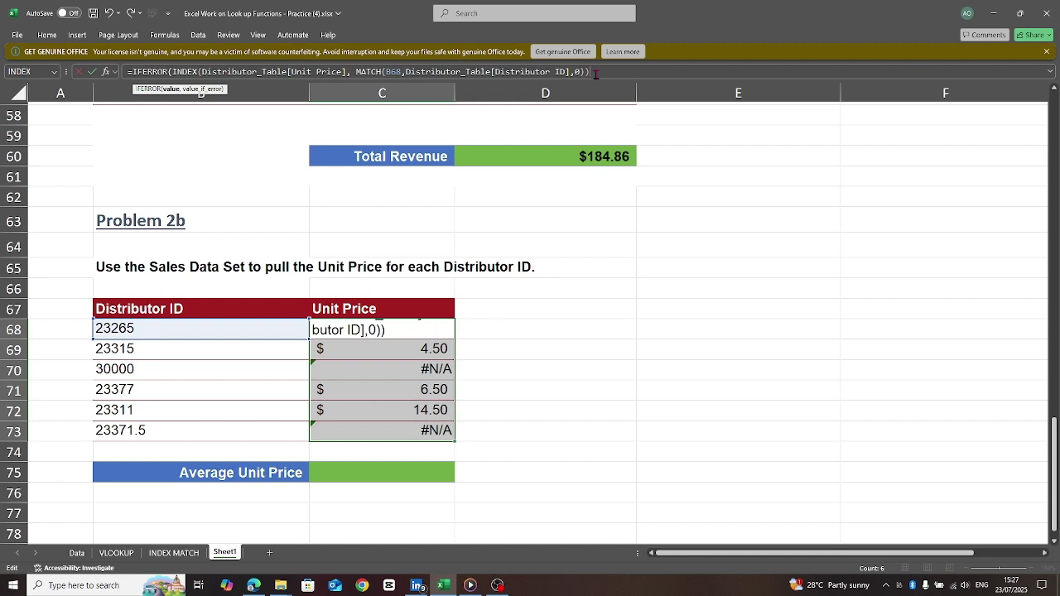
pyautogui.write(',"no')
pyautogui.press('BackSpace')
pyautogui.press('BackSpace')
pyautogui.write('N0')
pyautogui.press('BackSpace')
pyautogui.write('o Data')
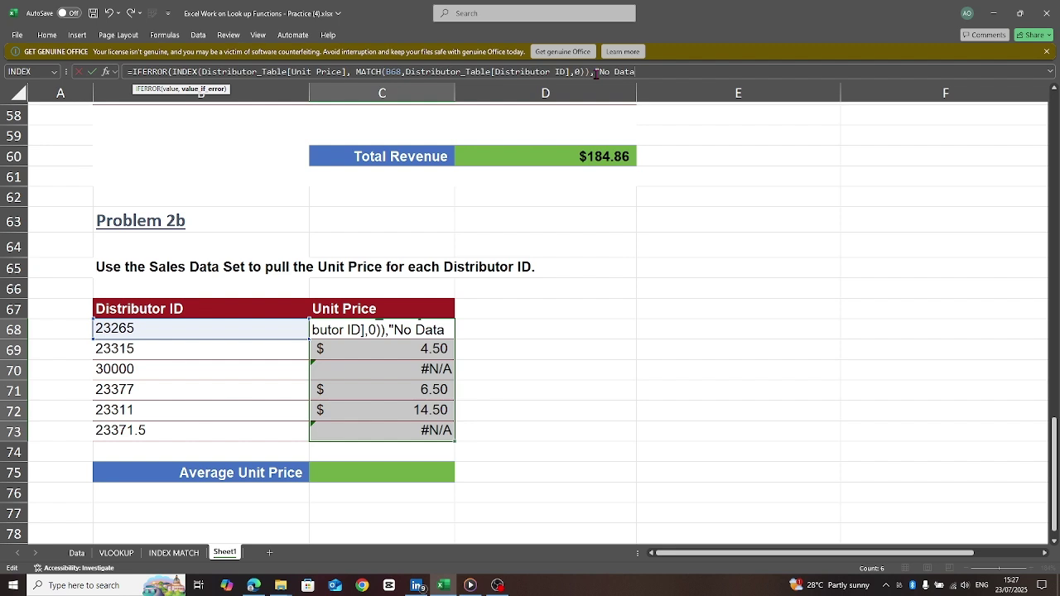
pyautogui.write('")')
pyautogui.press('Return')
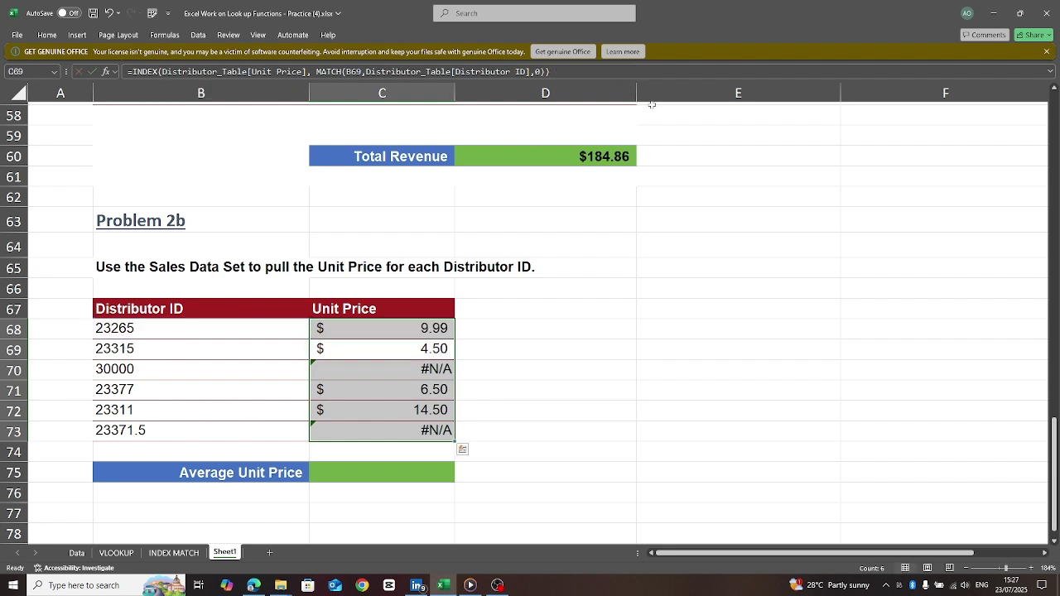
pyautogui.click(356, 329)
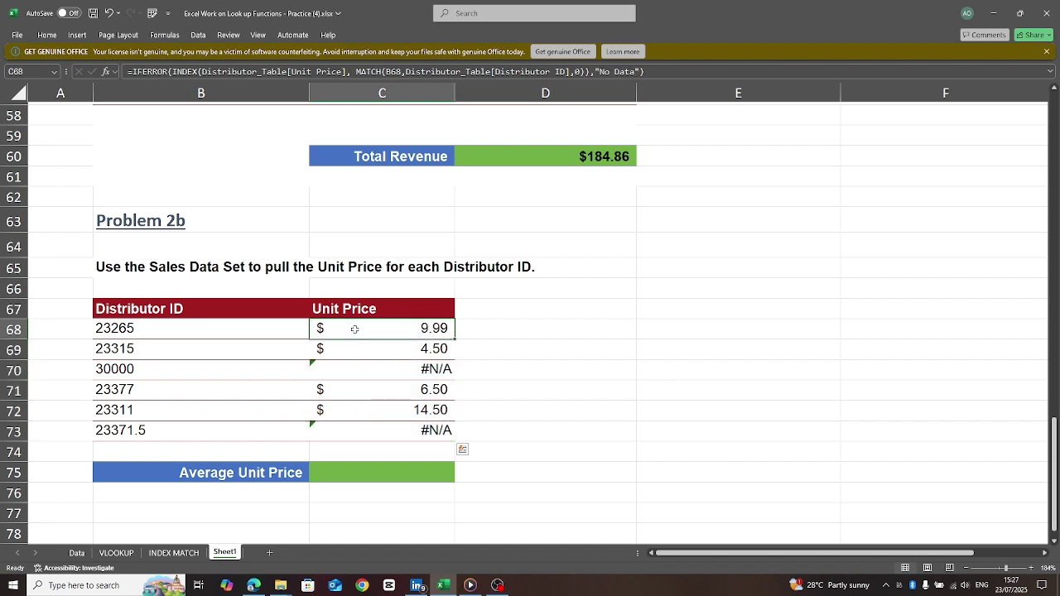
pyautogui.moveTo(455, 339); pyautogui.dragTo(457, 439)
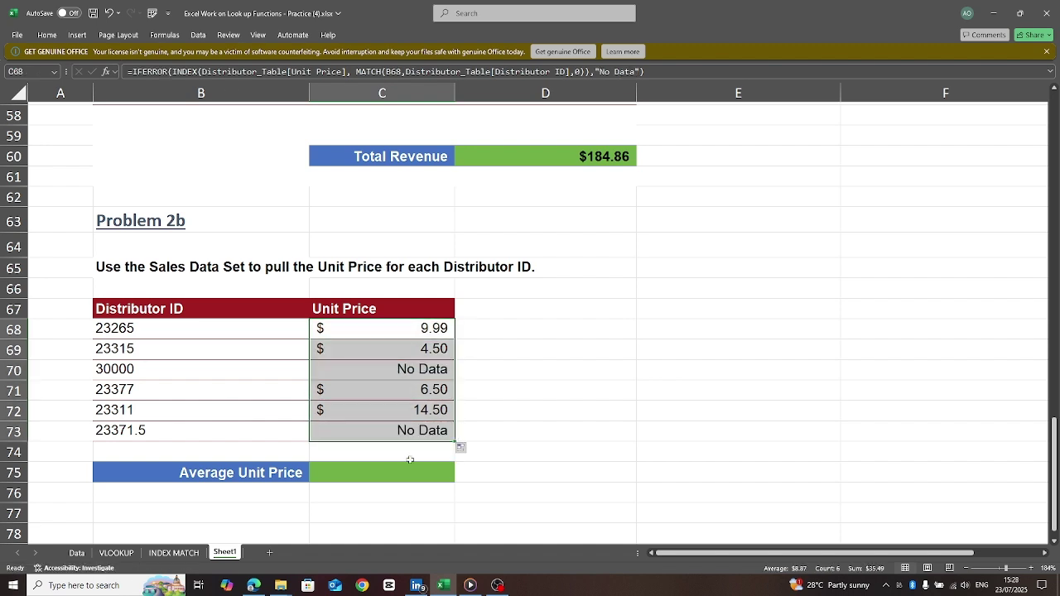
# Calculate the Average Unit Price in C75 with an AVERAGE formula over C68:C73
pyautogui.click(330, 477)
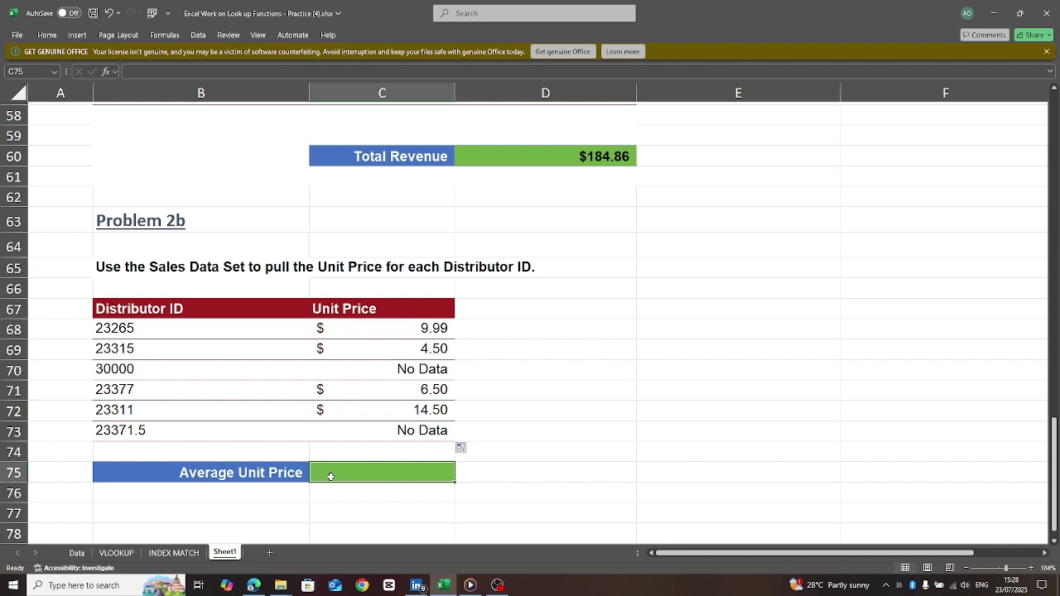
pyautogui.write('=')
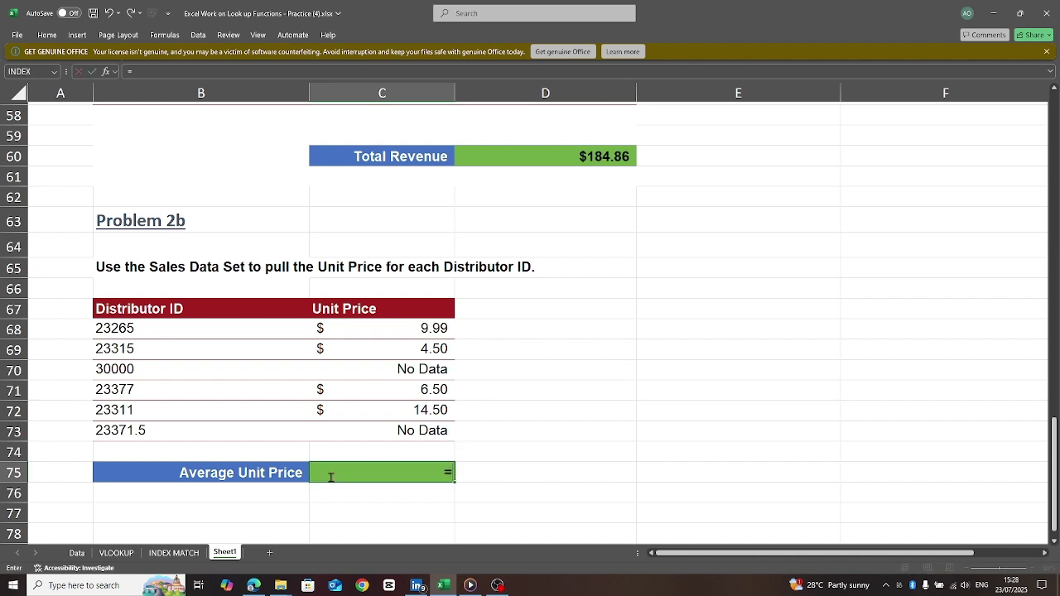
pyautogui.write('aver')
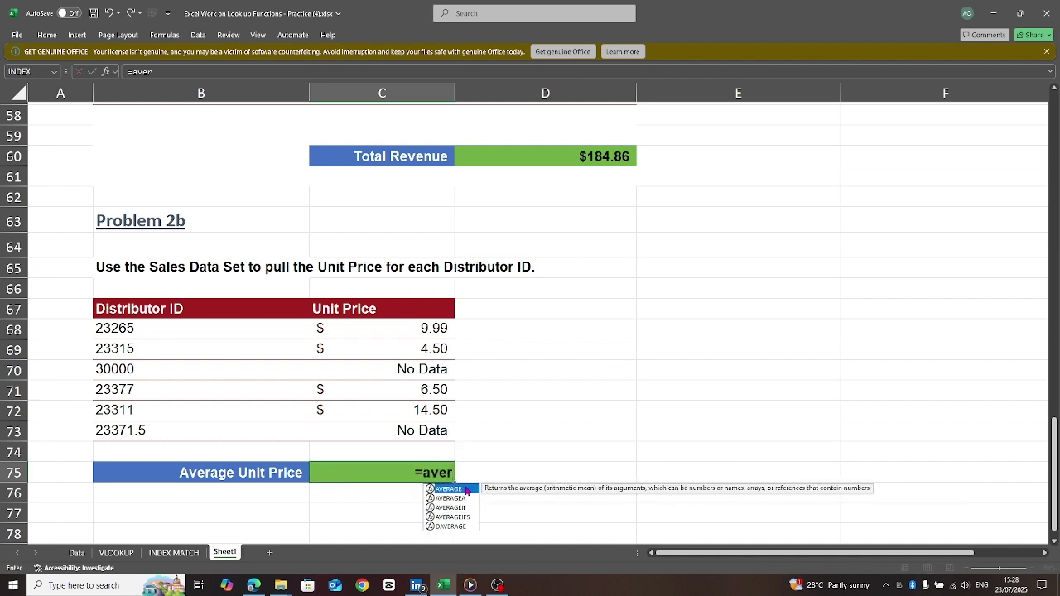
pyautogui.doubleClick(458, 492)
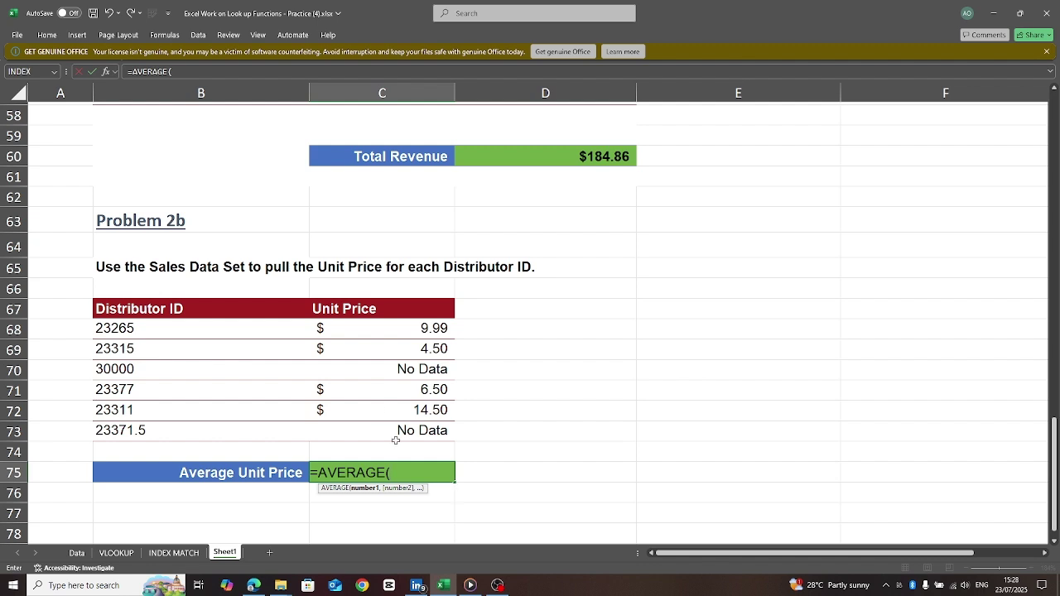
pyautogui.moveTo(415, 327); pyautogui.dragTo(412, 430)
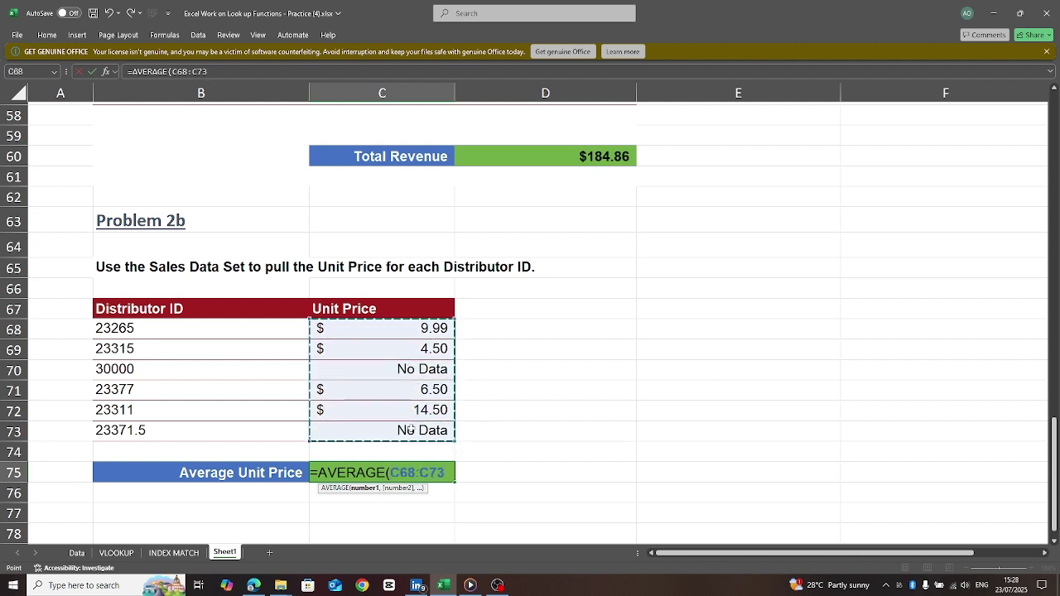
pyautogui.write(')')
pyautogui.press('Return')
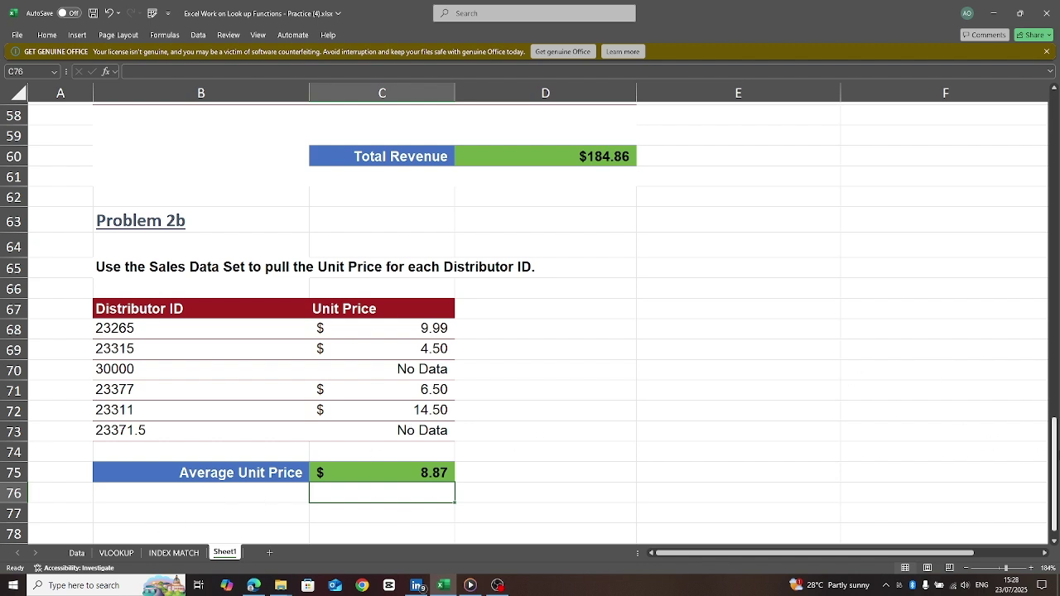
pyautogui.moveTo(1056, 465); pyautogui.dragTo(1059, 498)
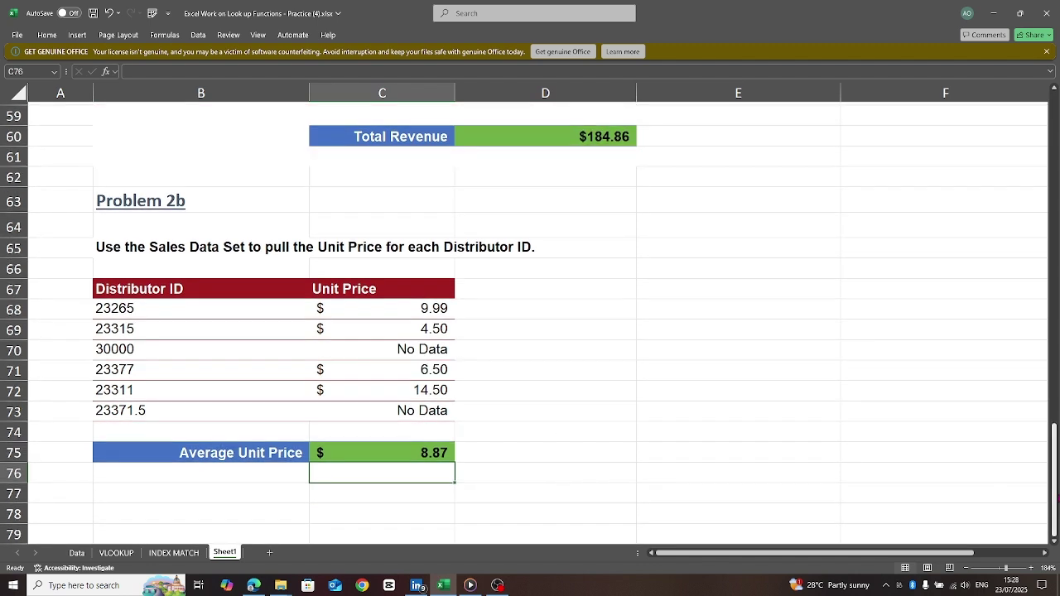